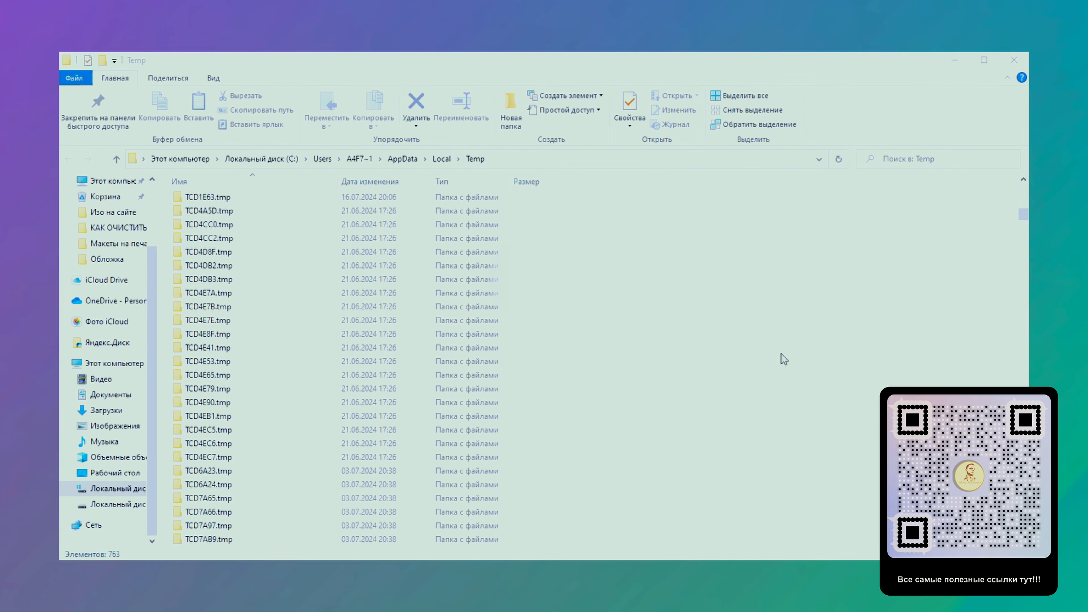
- Select all items in the user's AppData\Local\Temp folder and delete them
{"action": "scroll", "coordinate": [786, 359], "scroll_direction": "down", "scroll_amount": 8}
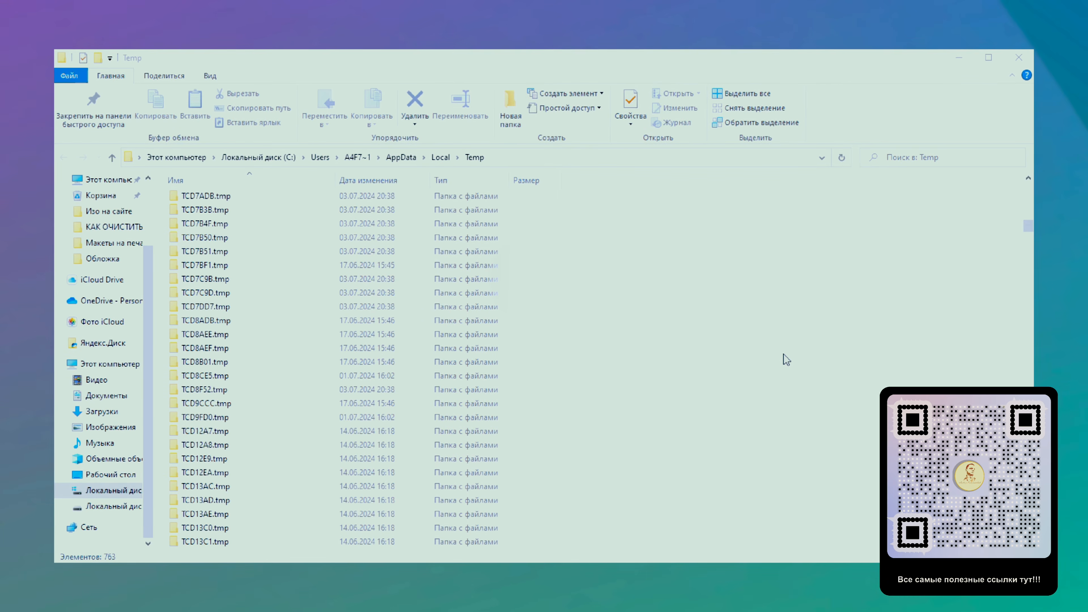
{"action": "scroll", "coordinate": [784, 354], "scroll_direction": "down", "scroll_amount": 6}
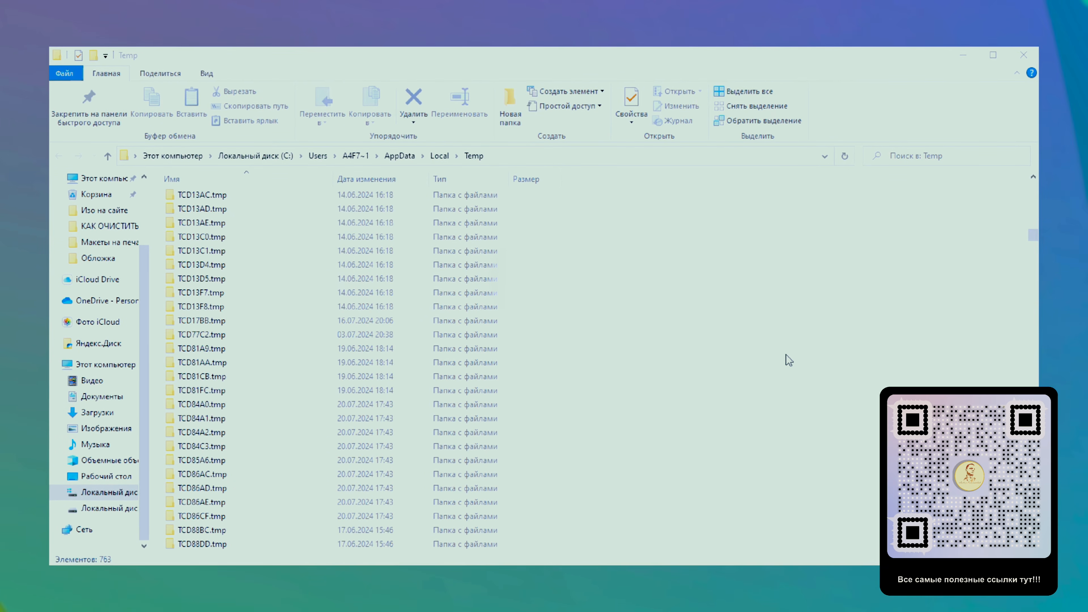
{"action": "scroll", "coordinate": [787, 355], "scroll_direction": "down", "scroll_amount": 6}
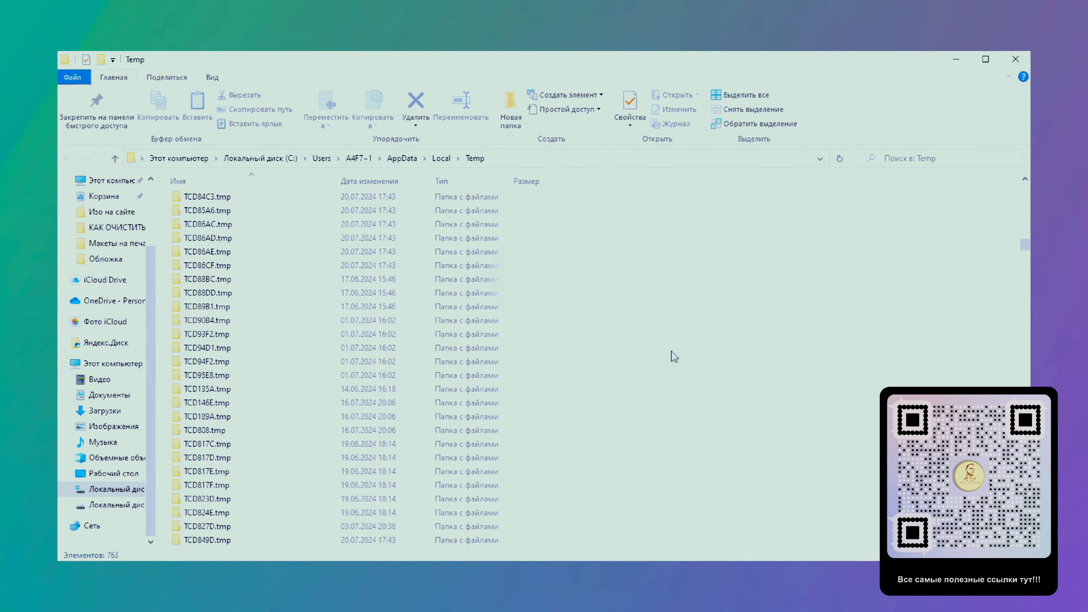
{"action": "left_click", "coordinate": [221, 363]}
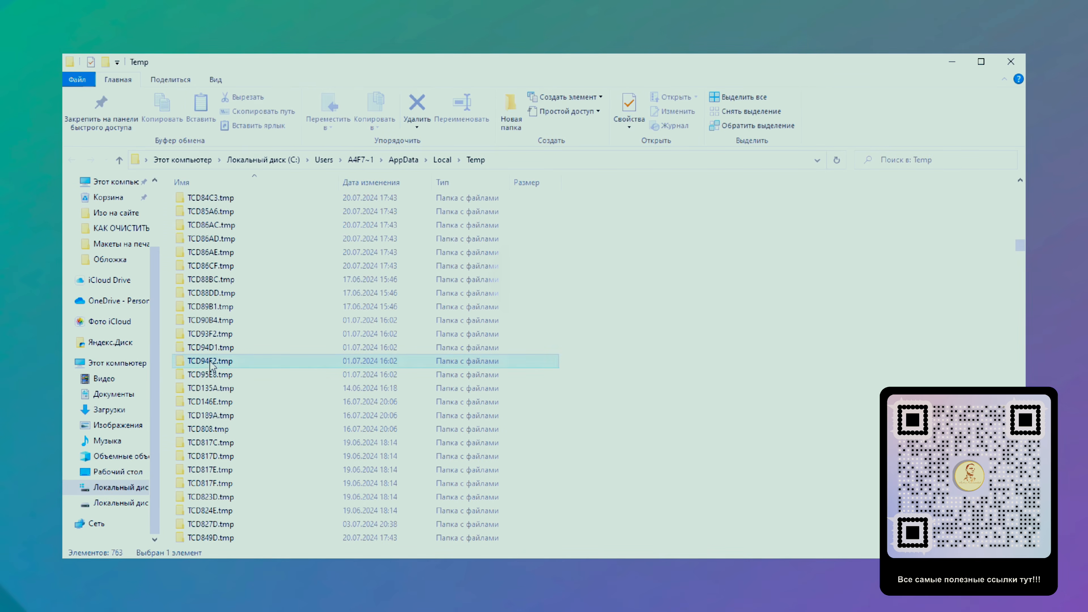
{"action": "key", "text": "ctrl+a"}
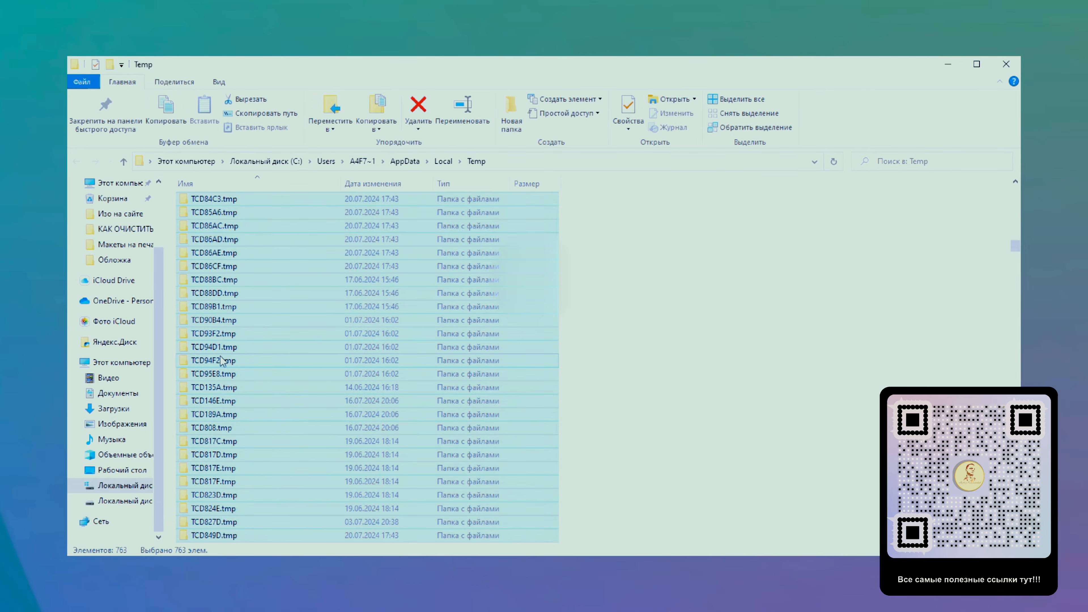
{"action": "right_click", "coordinate": [375, 323]}
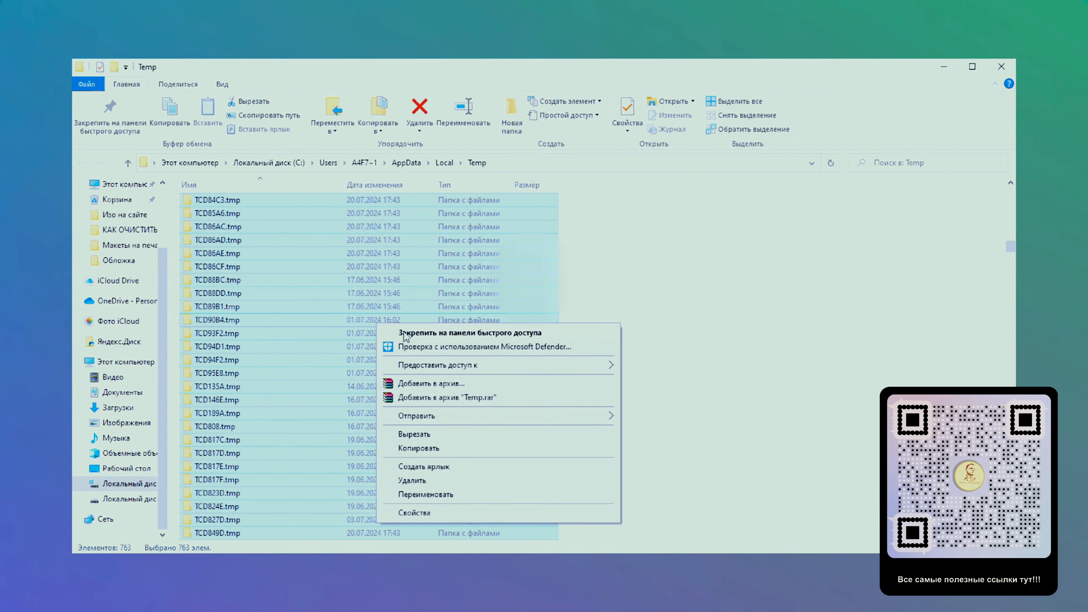
{"action": "left_click", "coordinate": [424, 480]}
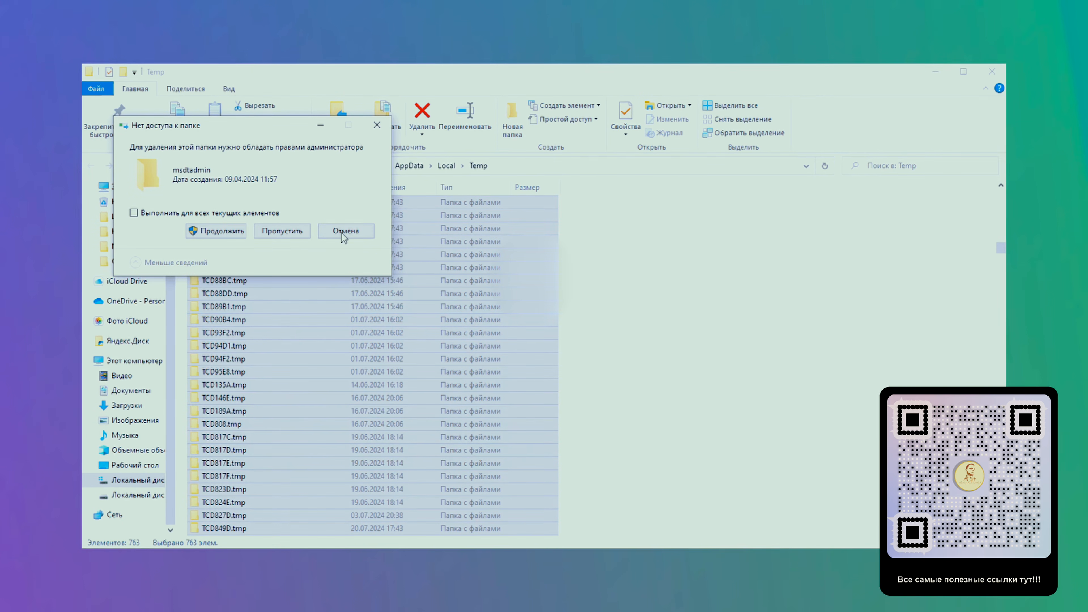
- Skip all items that need administrator rights or are in use during the deletion, and close the deletion progress window
{"action": "left_click", "coordinate": [148, 217]}
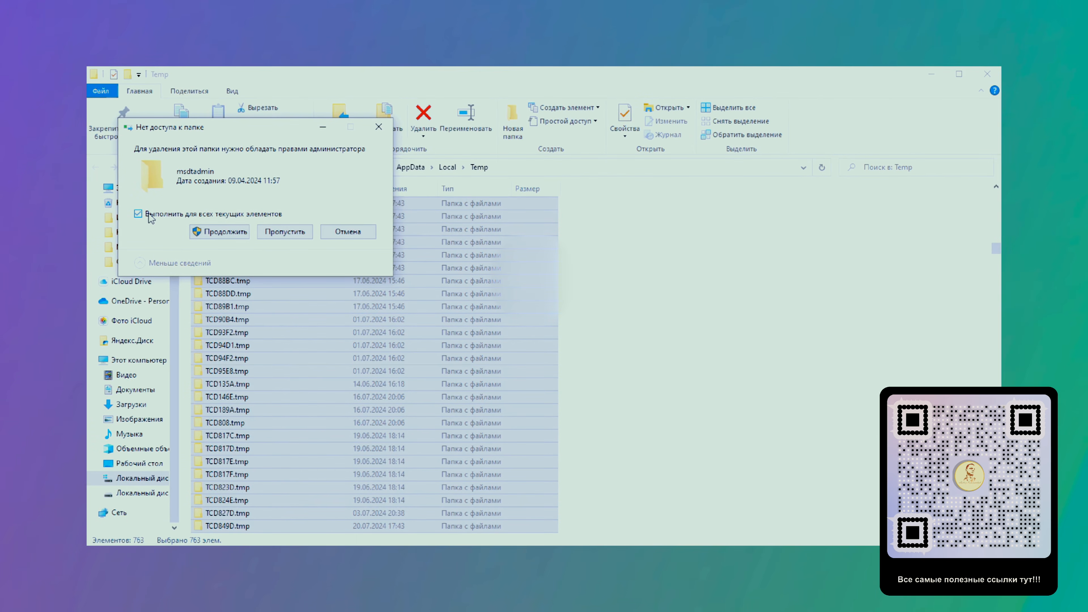
{"action": "left_click", "coordinate": [293, 234]}
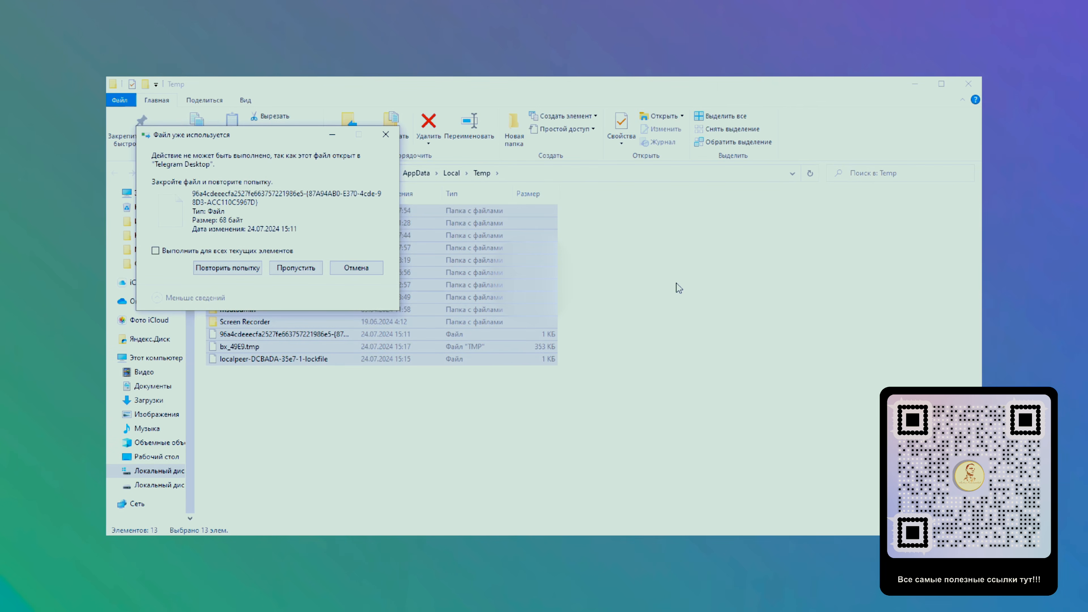
{"action": "left_click", "coordinate": [224, 253]}
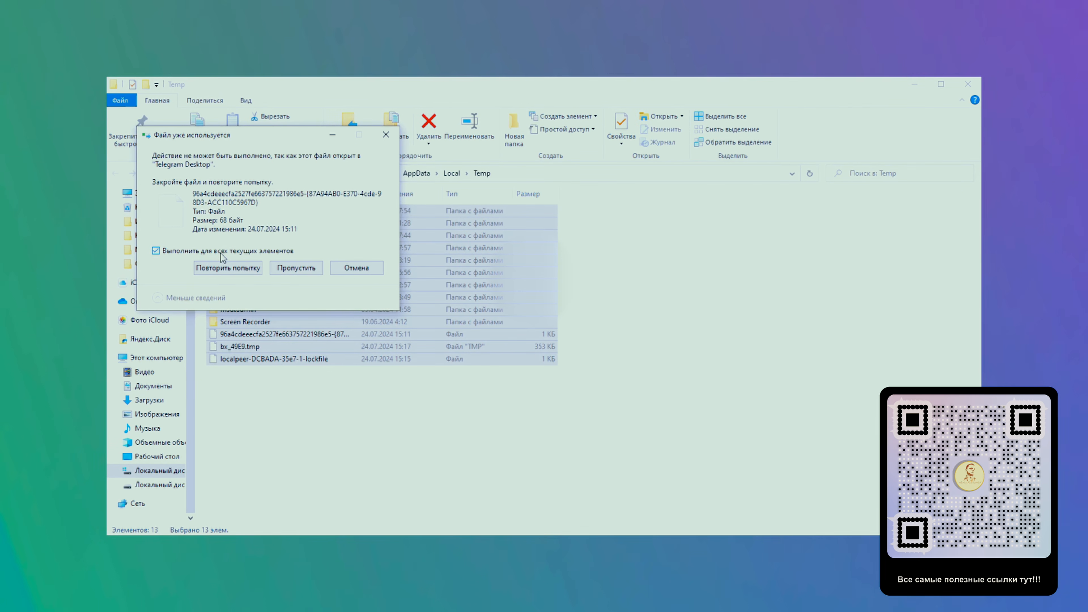
{"action": "left_click", "coordinate": [291, 269]}
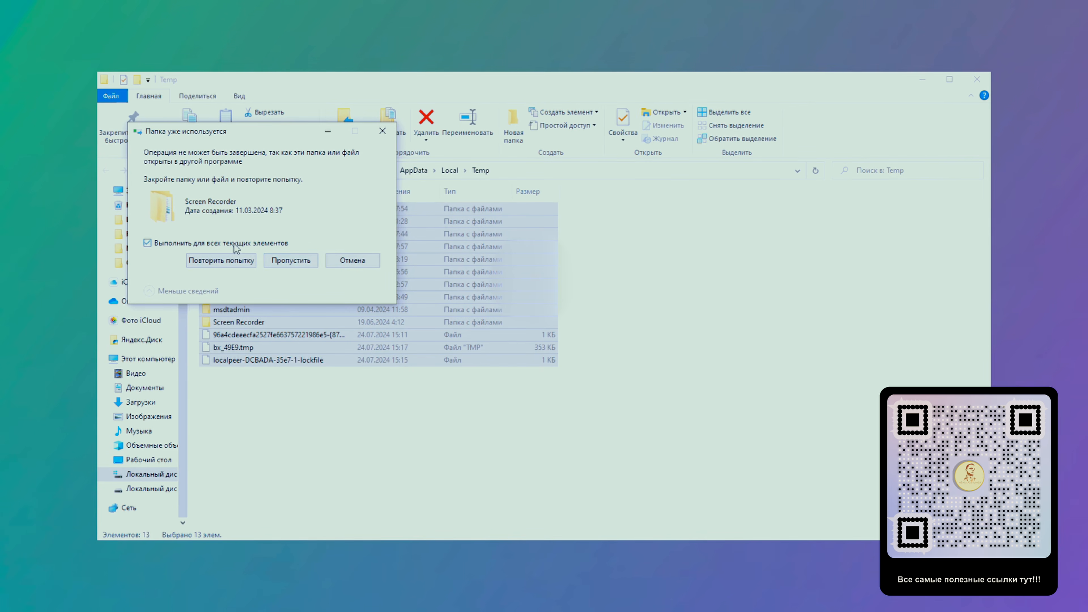
{"action": "left_click", "coordinate": [293, 261]}
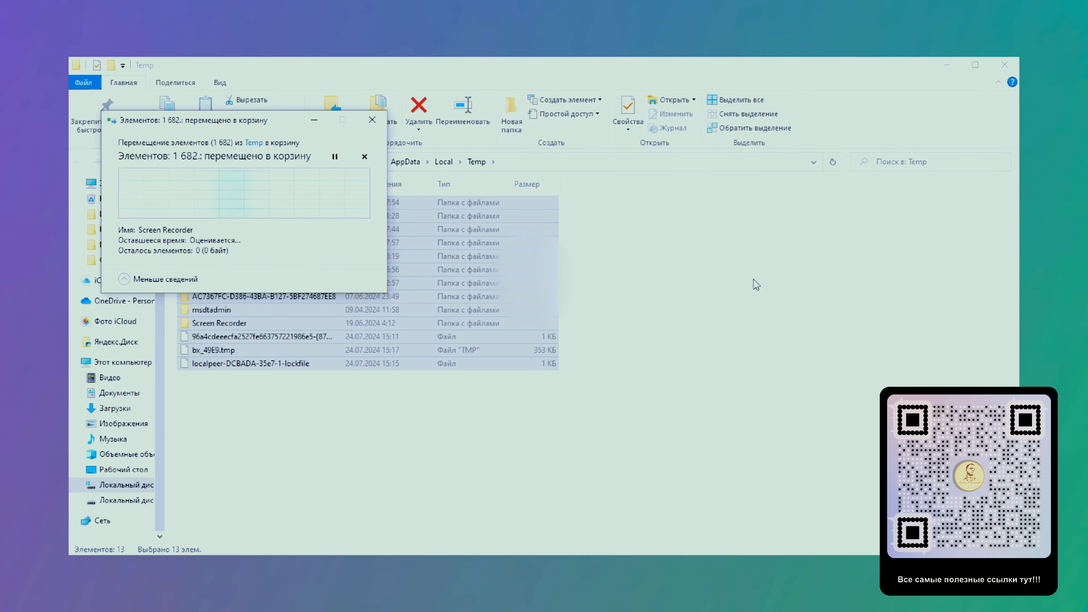
{"action": "left_click", "coordinate": [374, 121]}
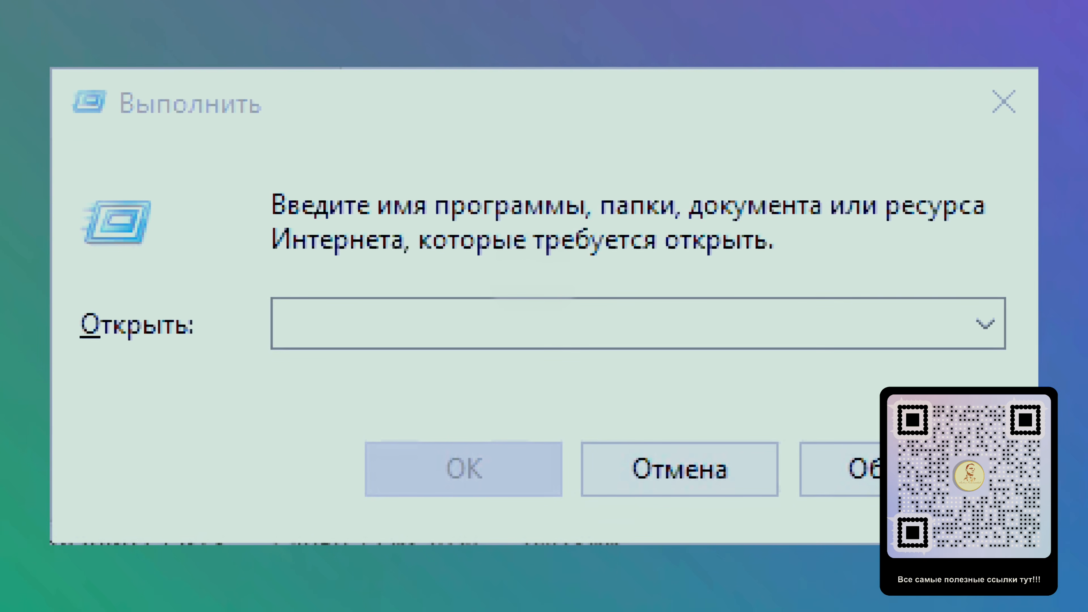
- Open the Windows temporary files folder by running temp from the Run dialog
{"action": "left_click", "coordinate": [499, 324]}
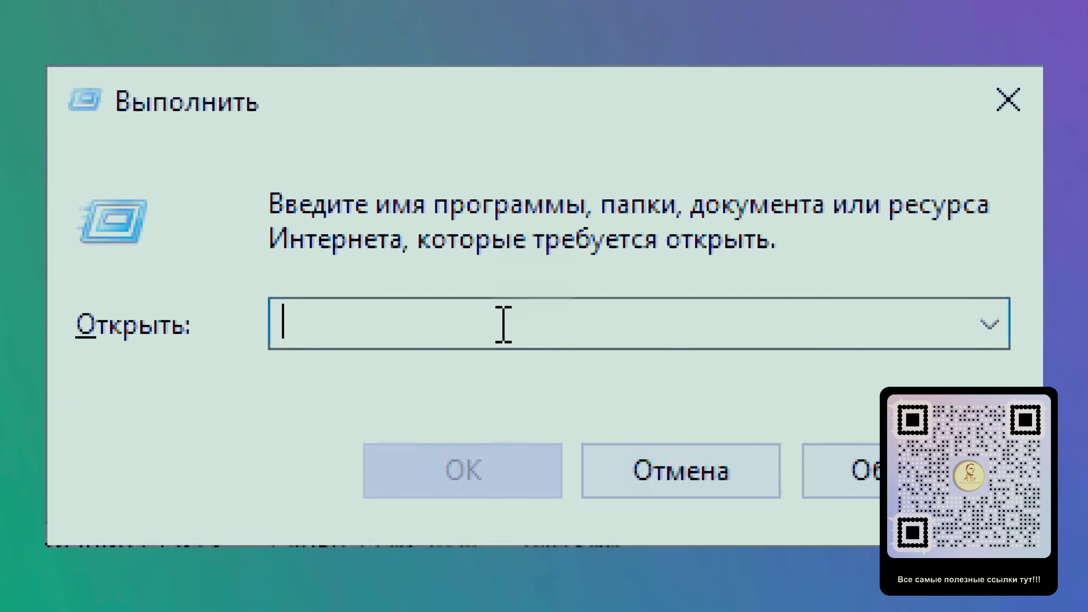
{"action": "type", "text": "temp"}
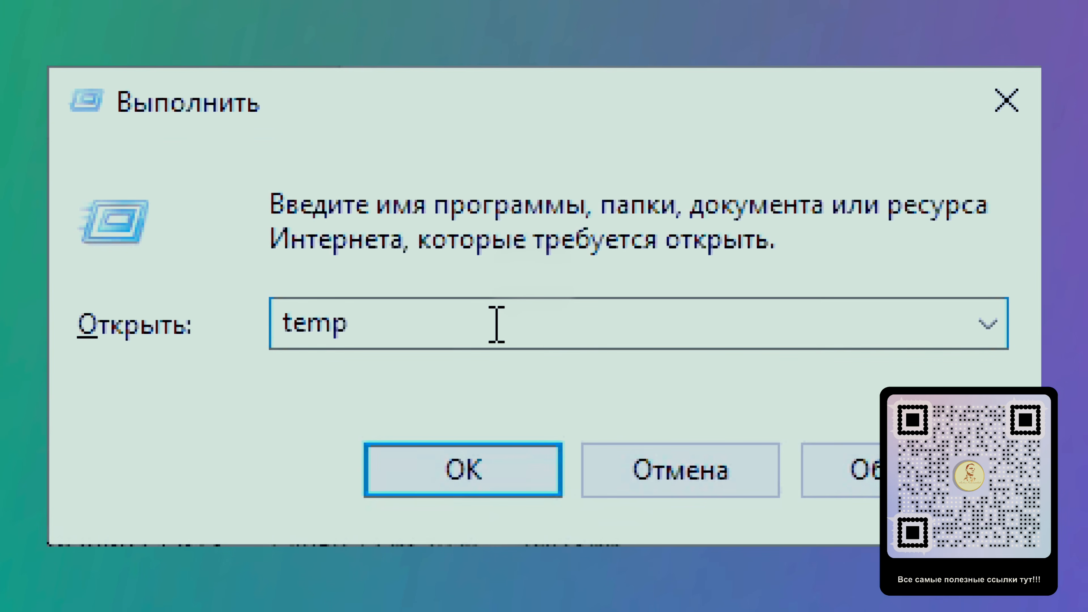
{"action": "left_click", "coordinate": [463, 468]}
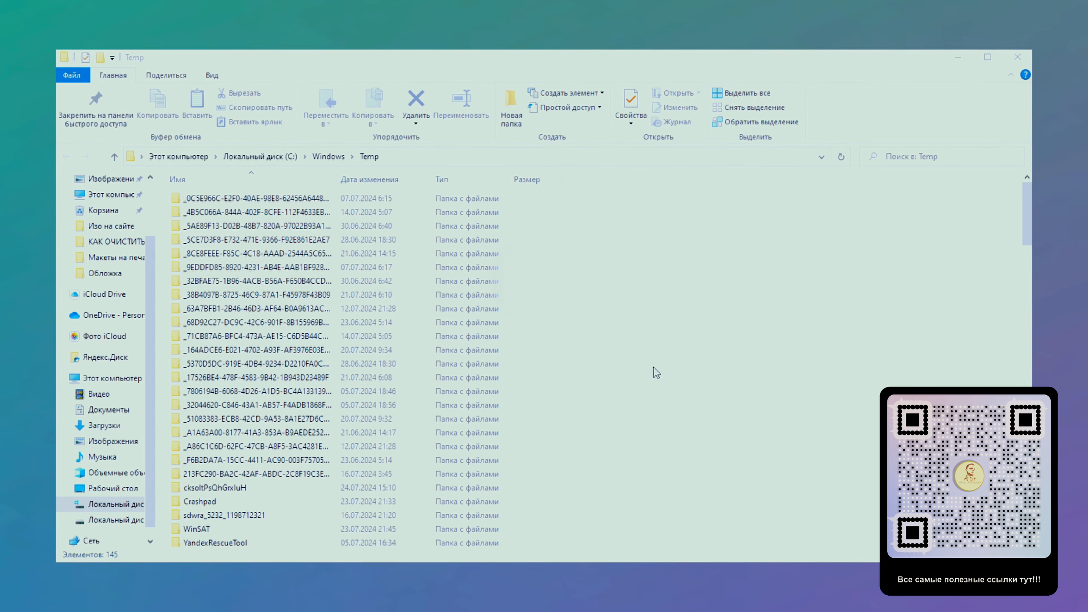
- Delete all items in the C:\Windows\Temp folder
{"action": "key", "text": "ctrl+a"}
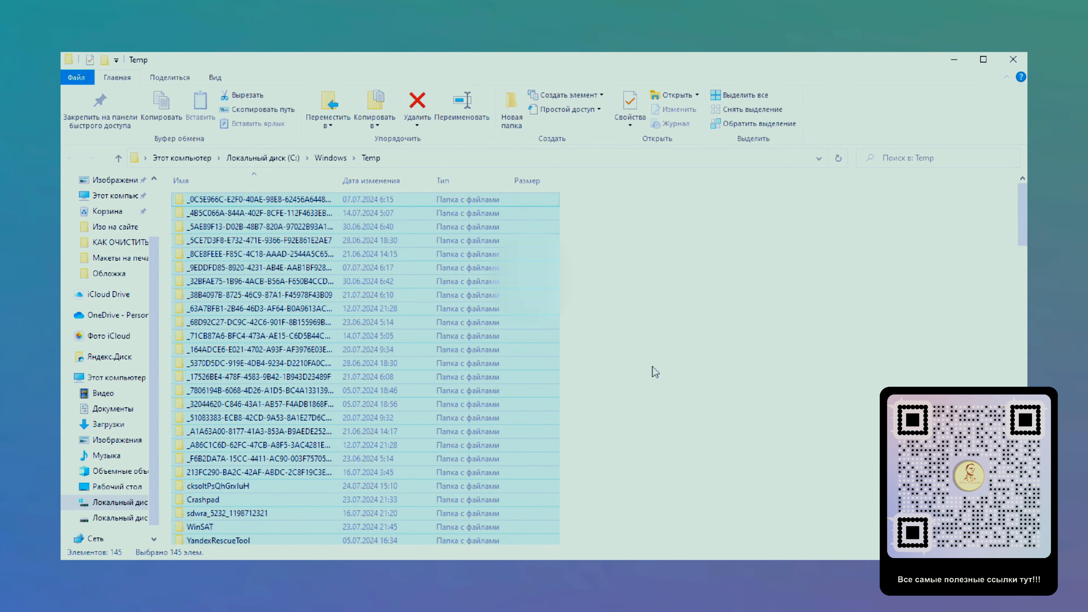
{"action": "right_click", "coordinate": [399, 352]}
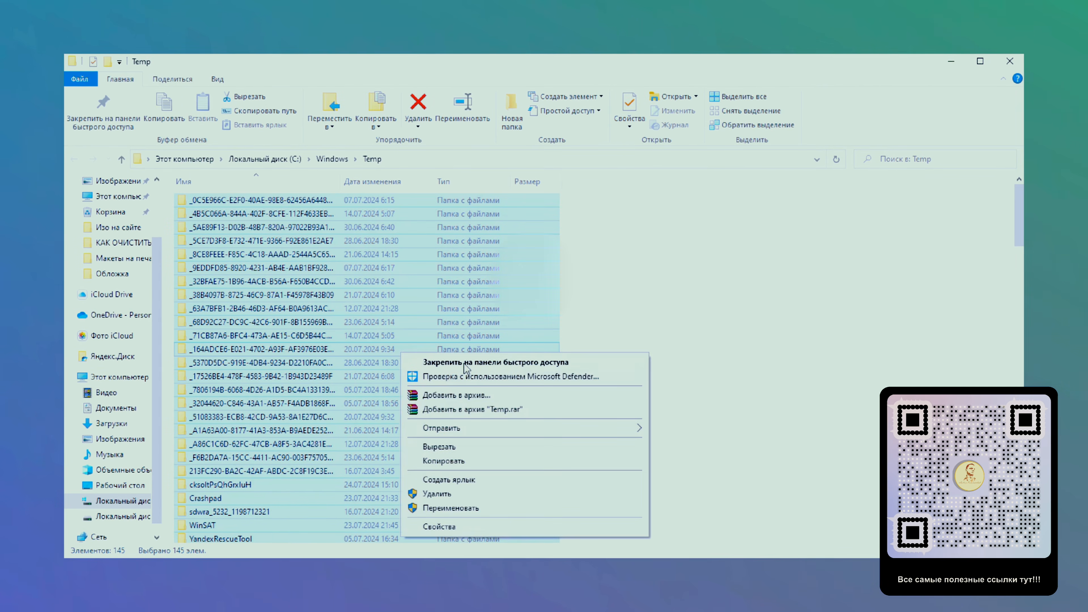
{"action": "left_click", "coordinate": [482, 495]}
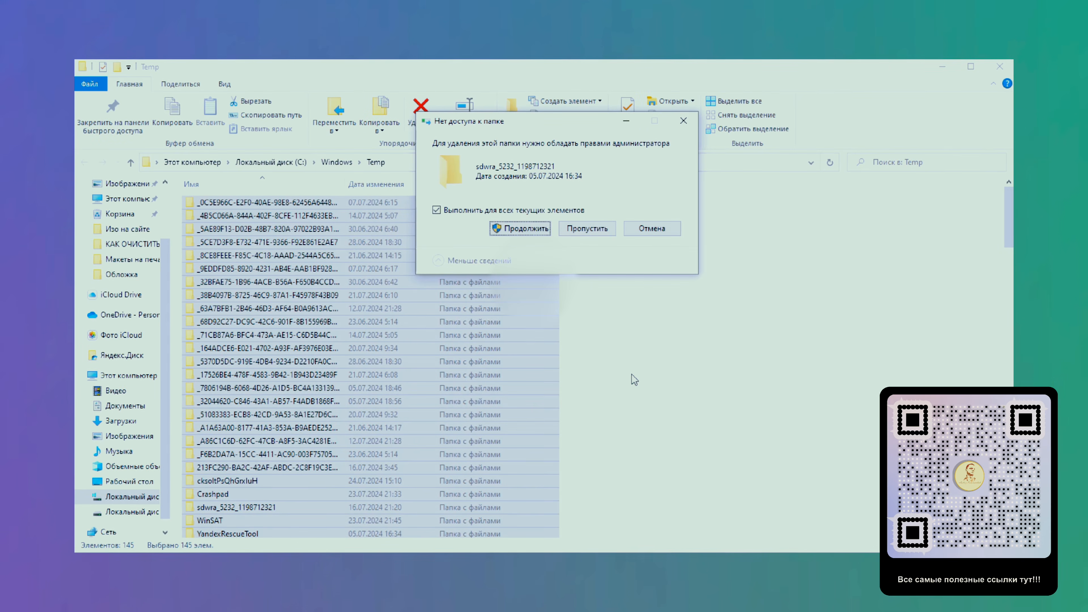
- Continue the deletion with administrator rights, skip all files in use, retry the protected folder once, cancel the rest and clear the selection
{"action": "left_click", "coordinate": [520, 228]}
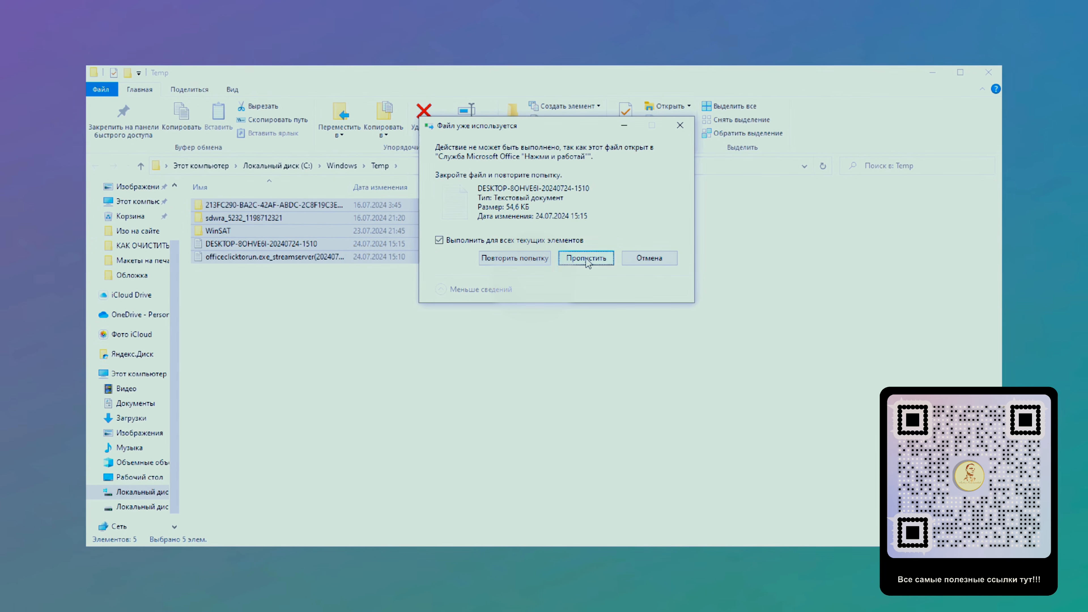
{"action": "left_click", "coordinate": [586, 258]}
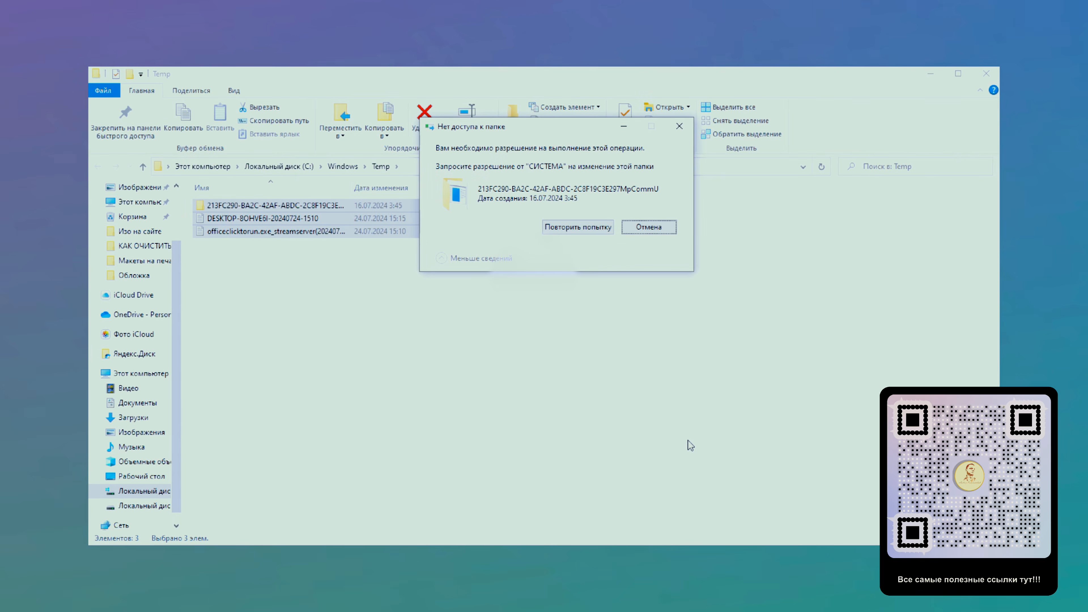
{"action": "left_click", "coordinate": [573, 228]}
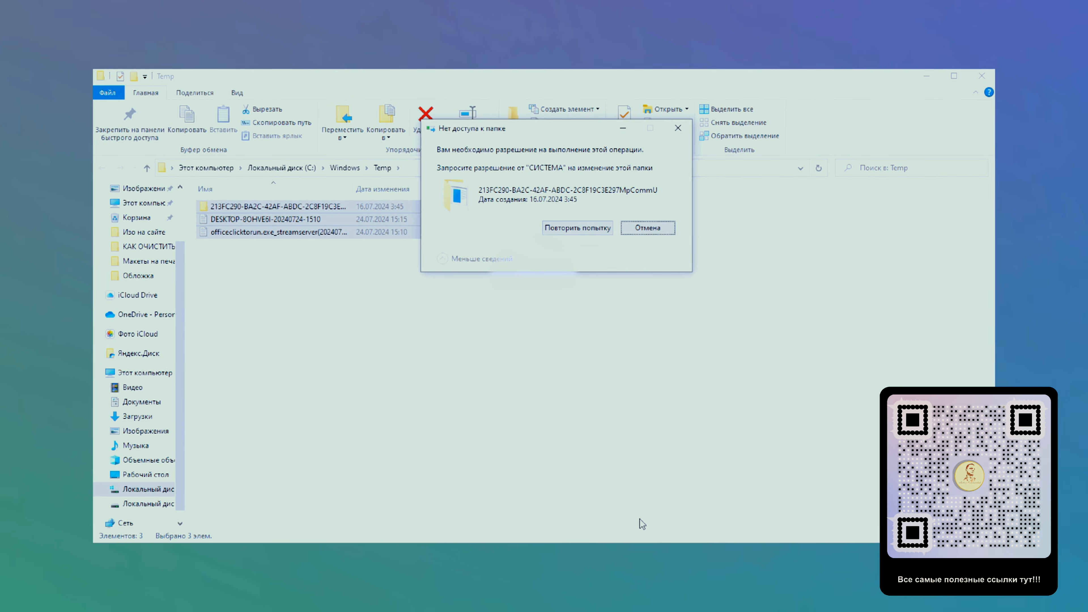
{"action": "left_click", "coordinate": [650, 228]}
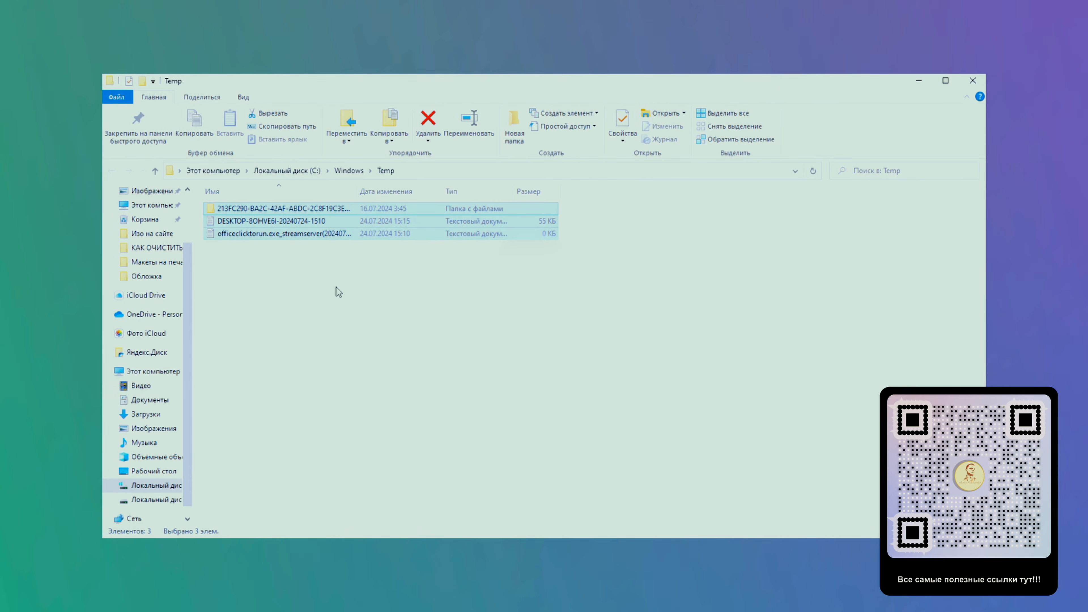
{"action": "left_click", "coordinate": [407, 336]}
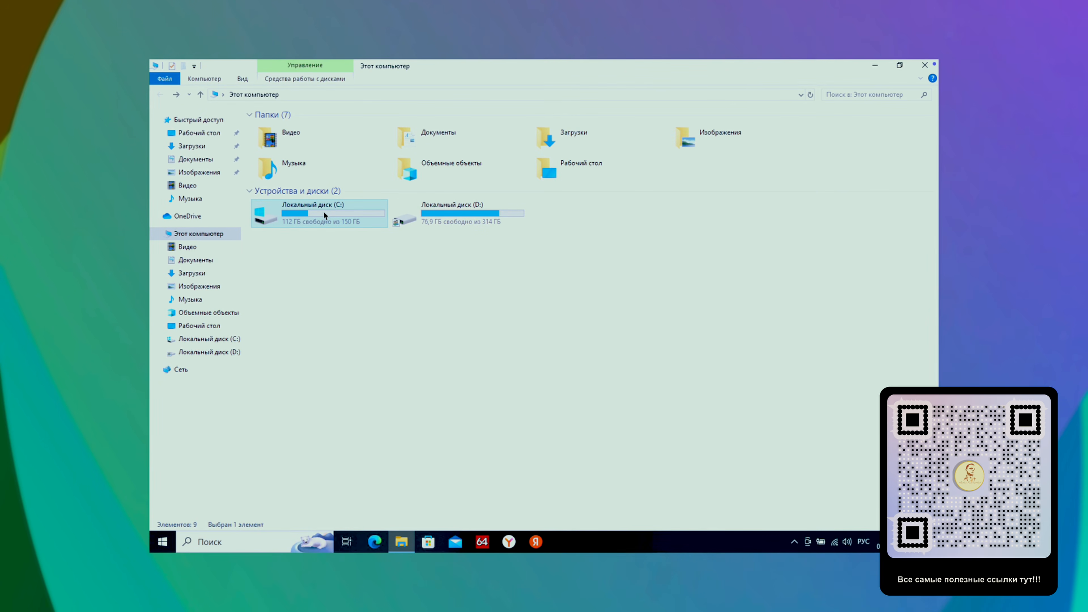
- Open the Download folder inside C:\Windows\SoftwareDistribution
{"action": "double_click", "coordinate": [322, 211]}
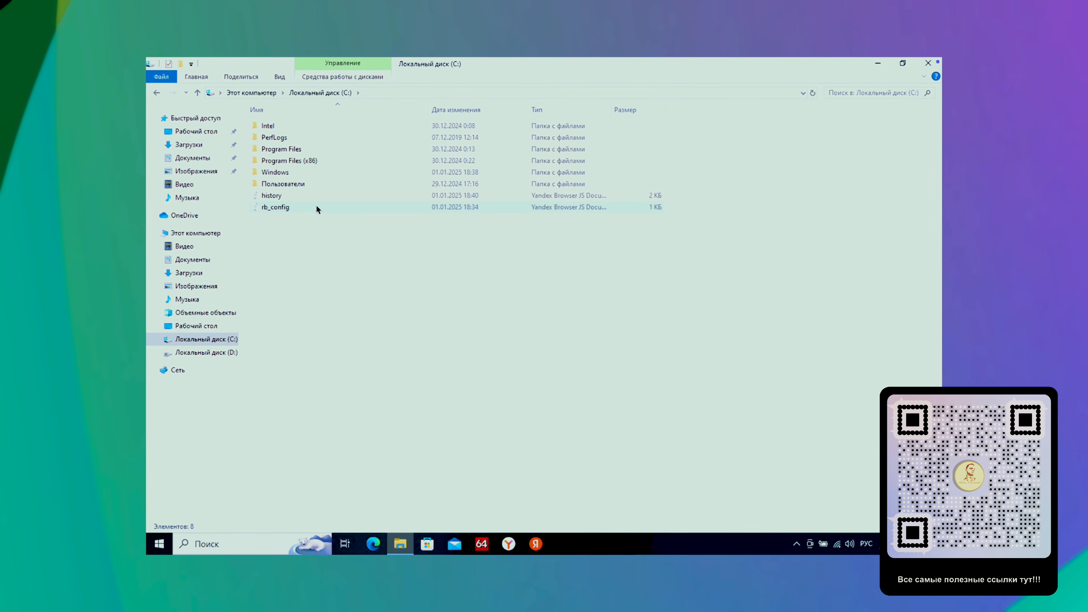
{"action": "double_click", "coordinate": [275, 172]}
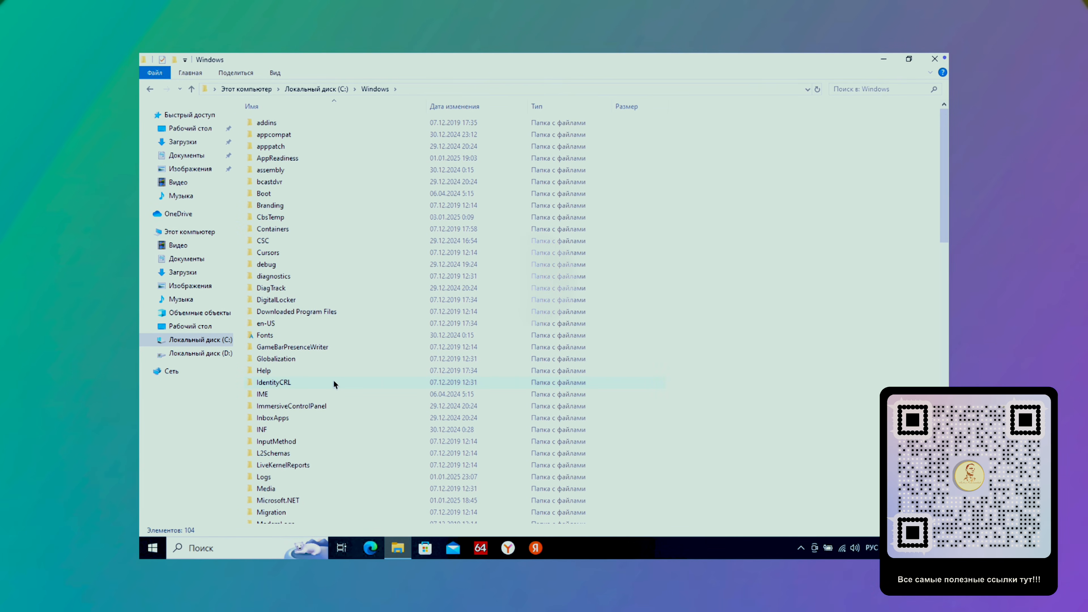
{"action": "scroll", "coordinate": [333, 379], "scroll_direction": "down", "scroll_amount": 1}
{"action": "scroll", "coordinate": [332, 380], "scroll_direction": "down", "scroll_amount": 3}
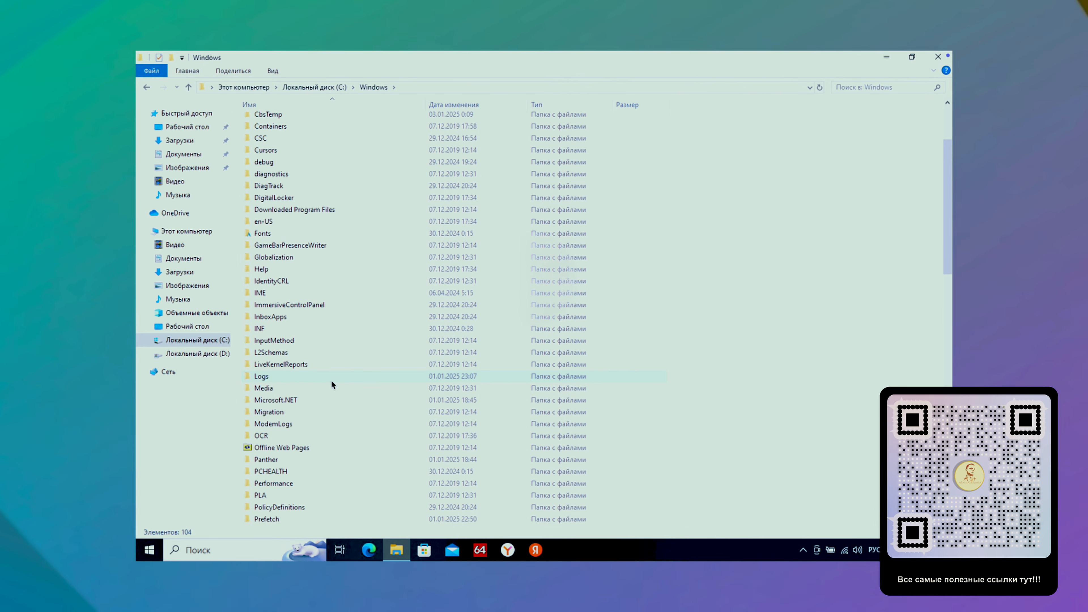
{"action": "scroll", "coordinate": [330, 383], "scroll_direction": "down", "scroll_amount": 4}
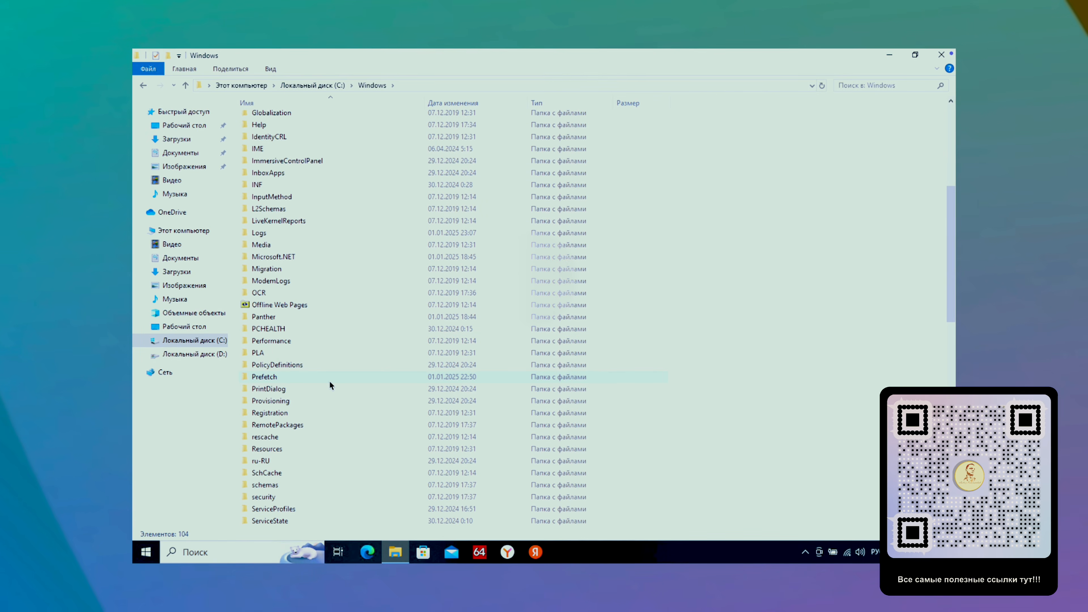
{"action": "scroll", "coordinate": [329, 382], "scroll_direction": "down", "scroll_amount": 2}
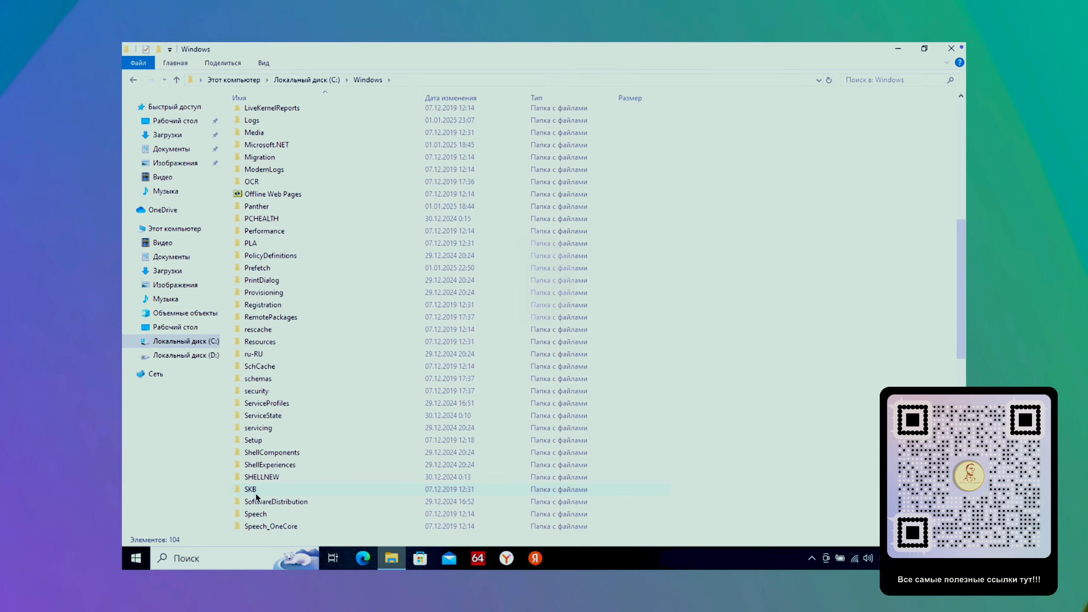
{"action": "double_click", "coordinate": [264, 502]}
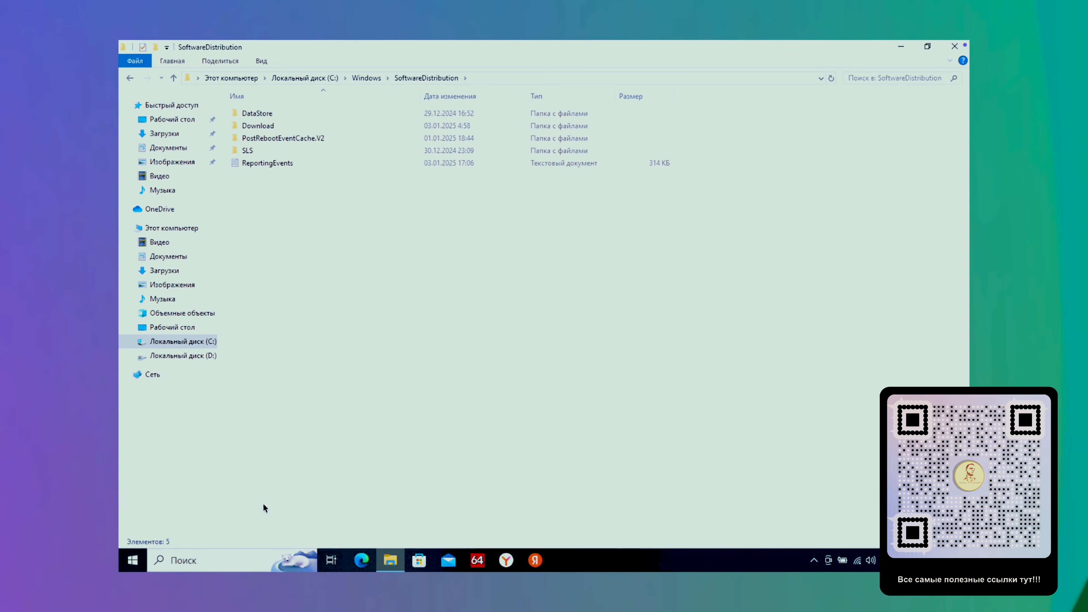
{"action": "double_click", "coordinate": [263, 124]}
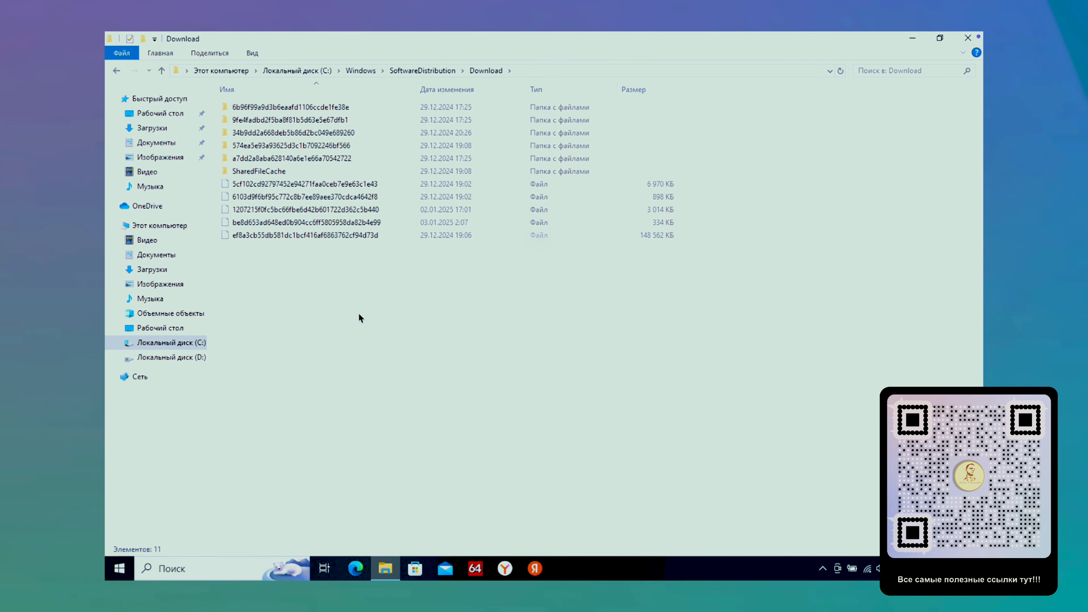
- Delete all files and folders in the Download folder and return to SoftwareDistribution
{"action": "key", "text": "ctrl+a"}
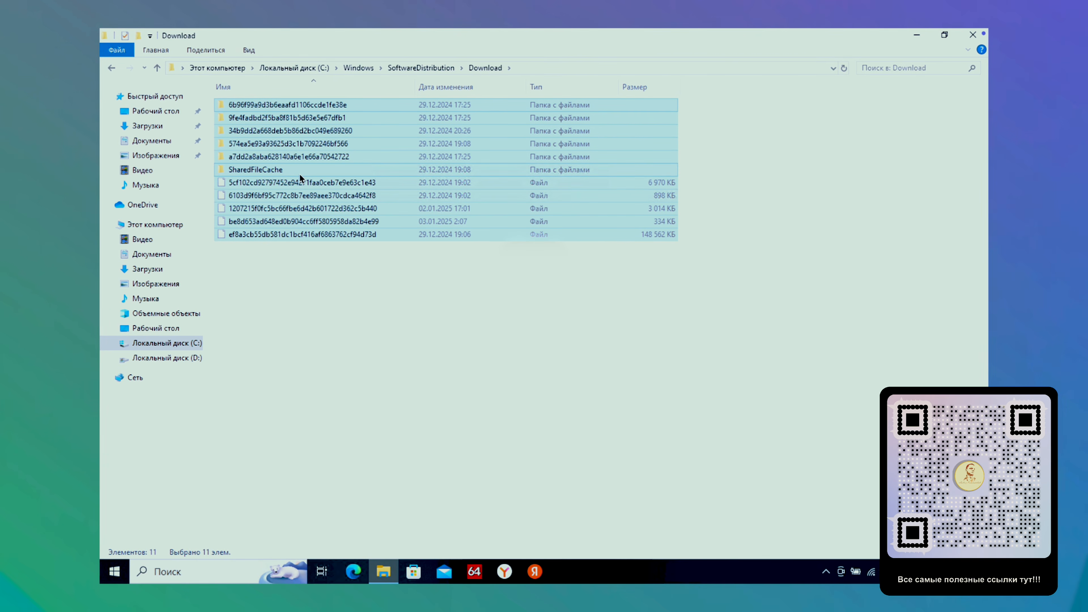
{"action": "right_click", "coordinate": [298, 174]}
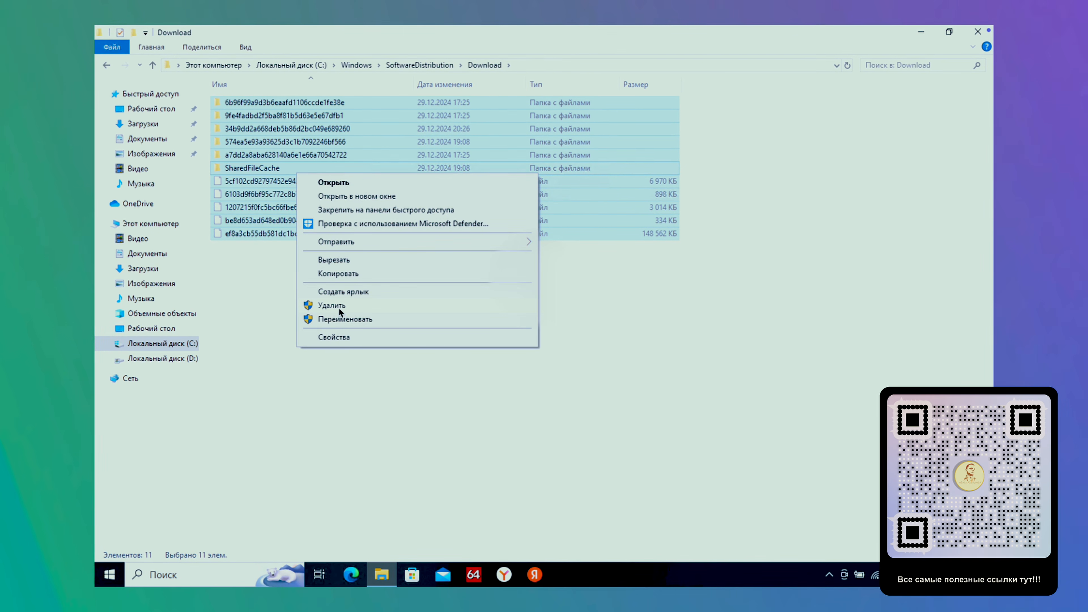
{"action": "left_click", "coordinate": [337, 306]}
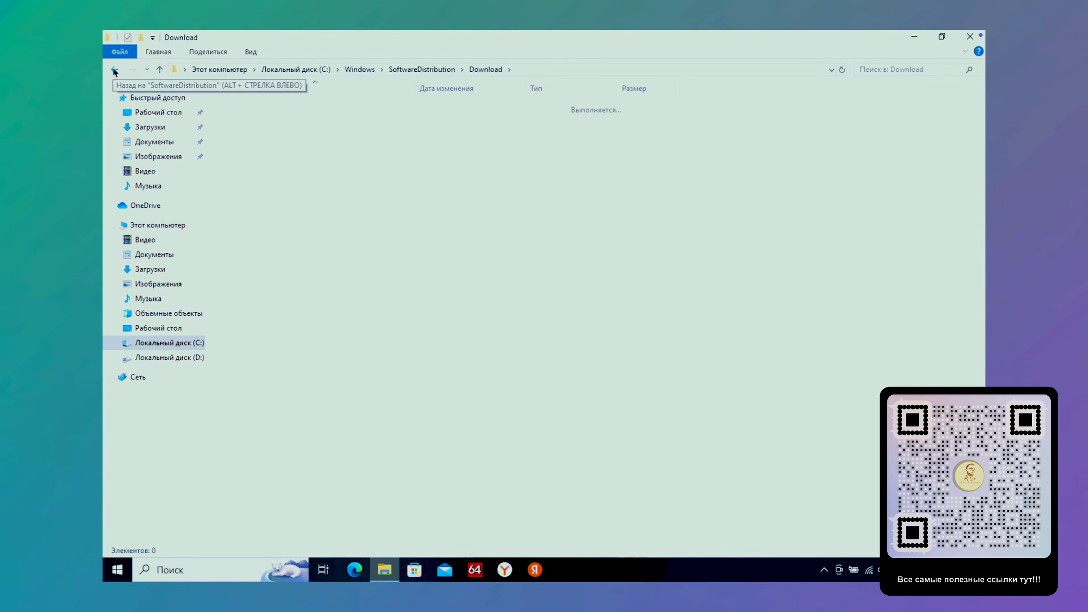
{"action": "left_click", "coordinate": [113, 68]}
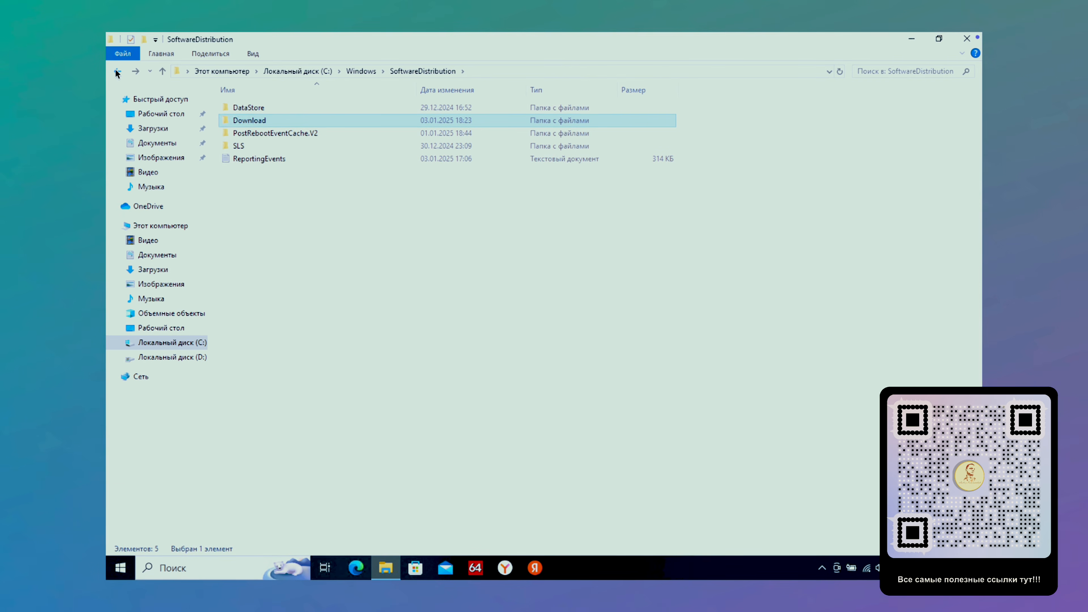
- Open the Prefetch folder inside C:\Windows, granting permanent access to it, and delete all of its contents
{"action": "left_click", "coordinate": [116, 72]}
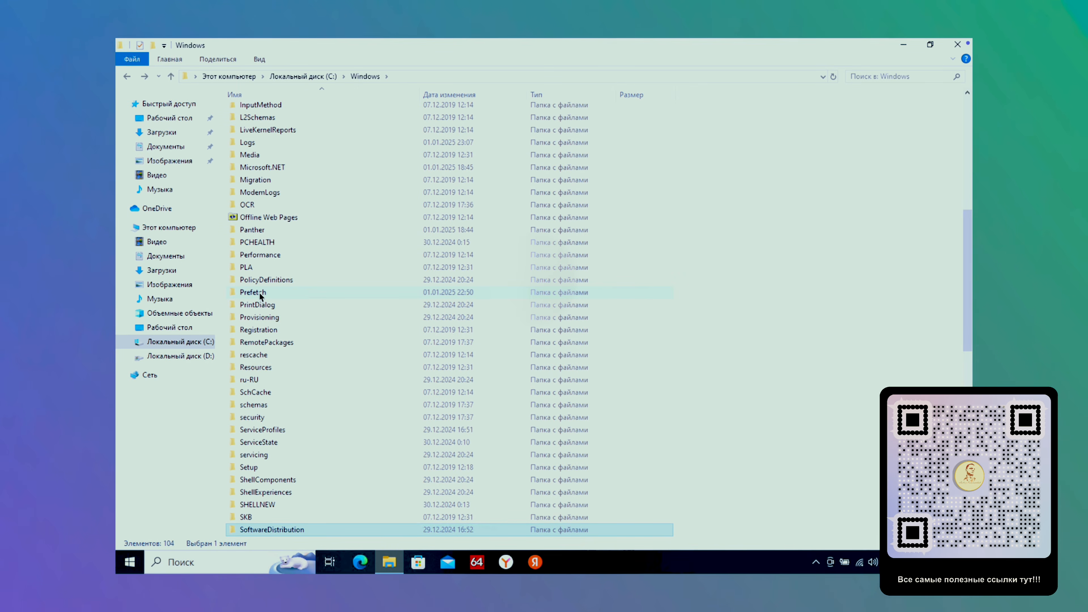
{"action": "double_click", "coordinate": [260, 292]}
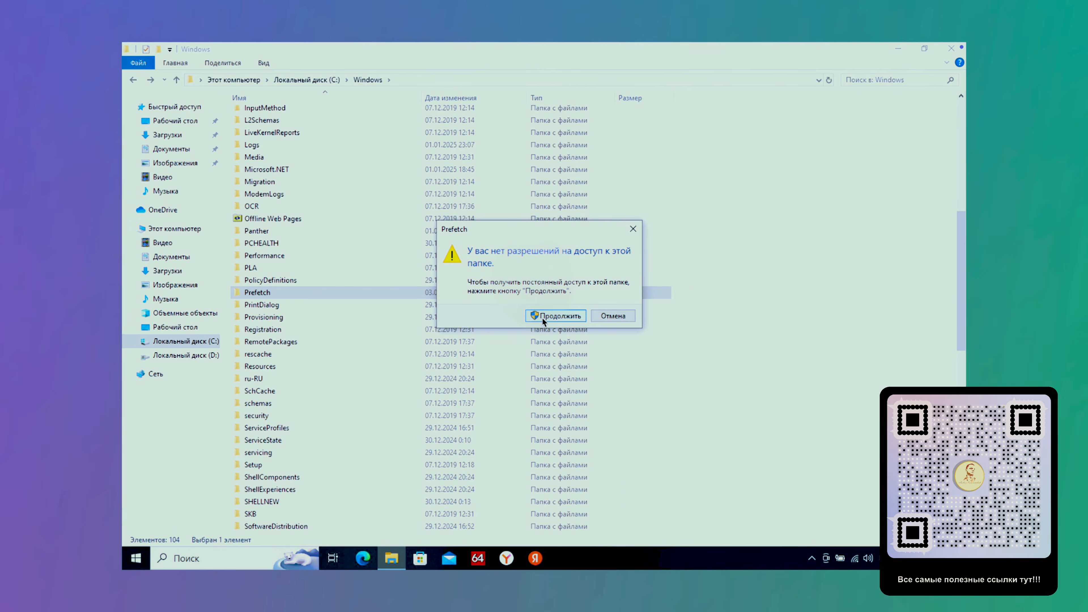
{"action": "left_click", "coordinate": [544, 317]}
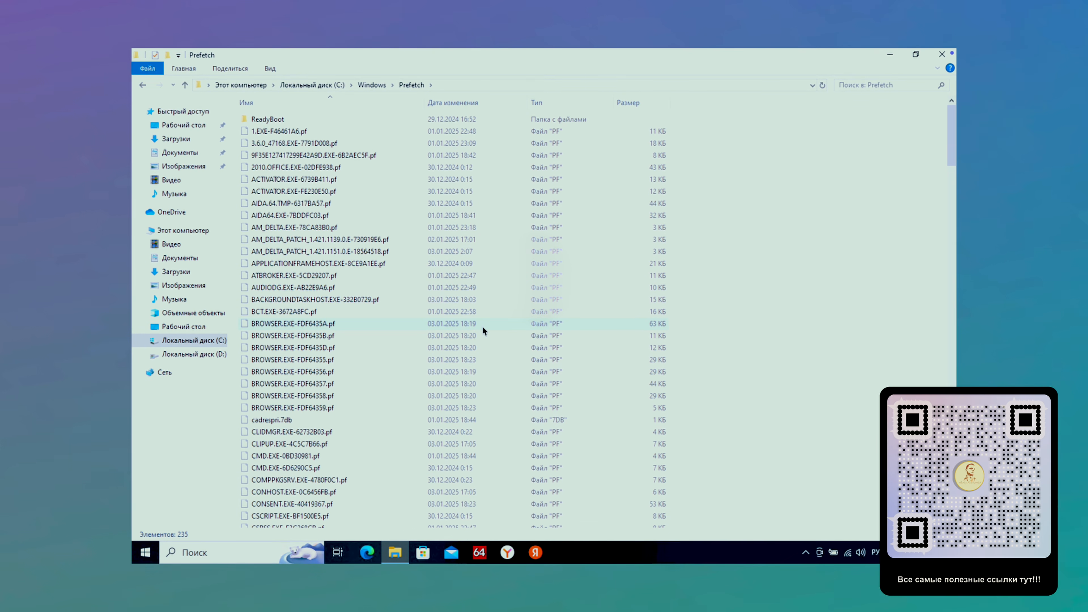
{"action": "key", "text": "ctrl+a"}
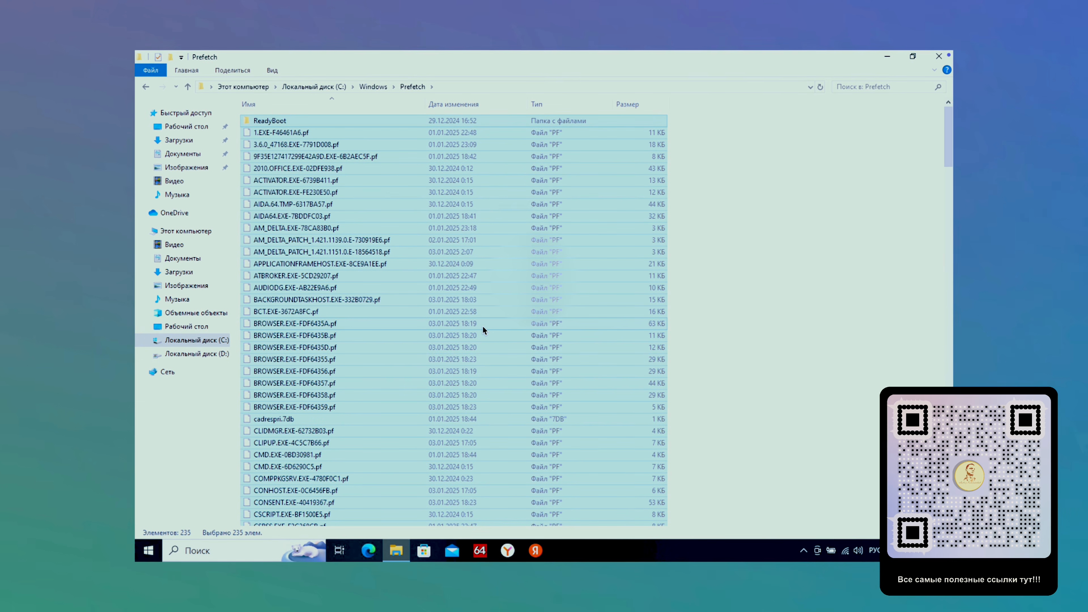
{"action": "right_click", "coordinate": [483, 325]}
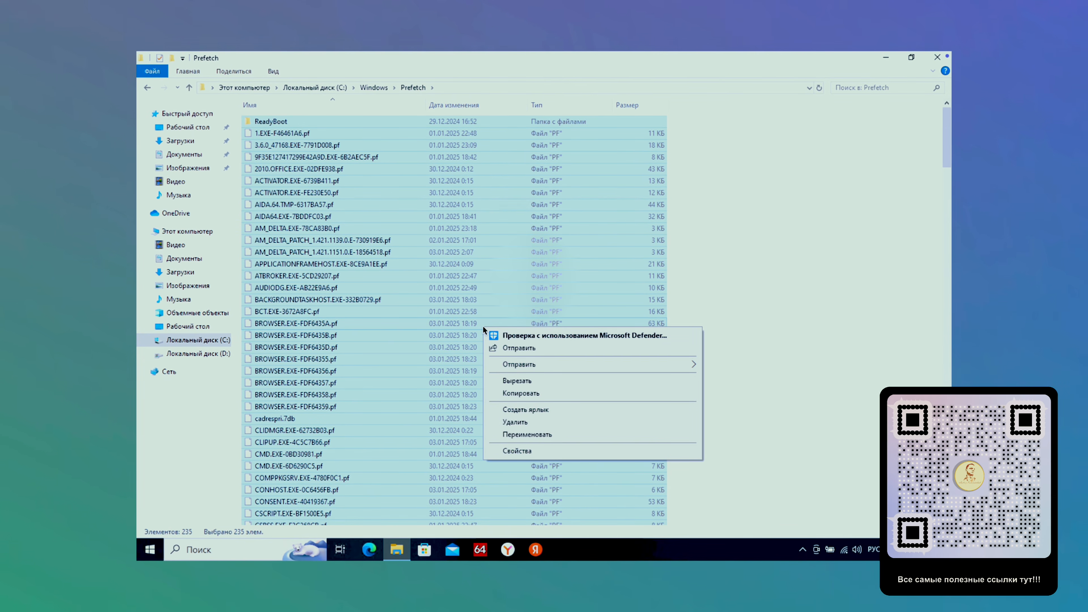
{"action": "left_click", "coordinate": [520, 422]}
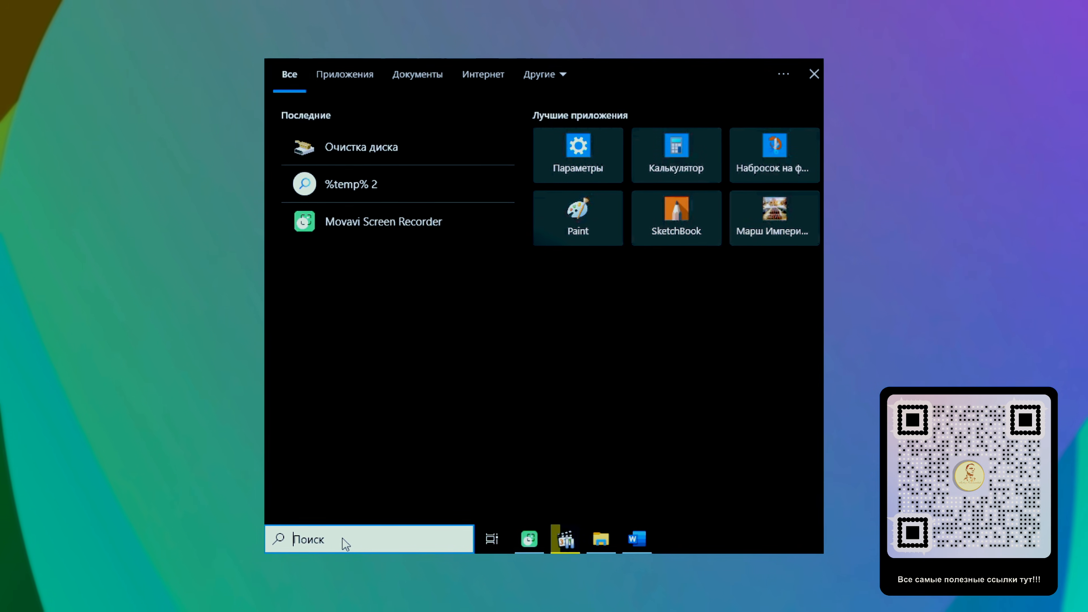
- Search Windows for "Очистка диска" and launch the Disk Cleanup application
{"action": "type", "text": "О"}
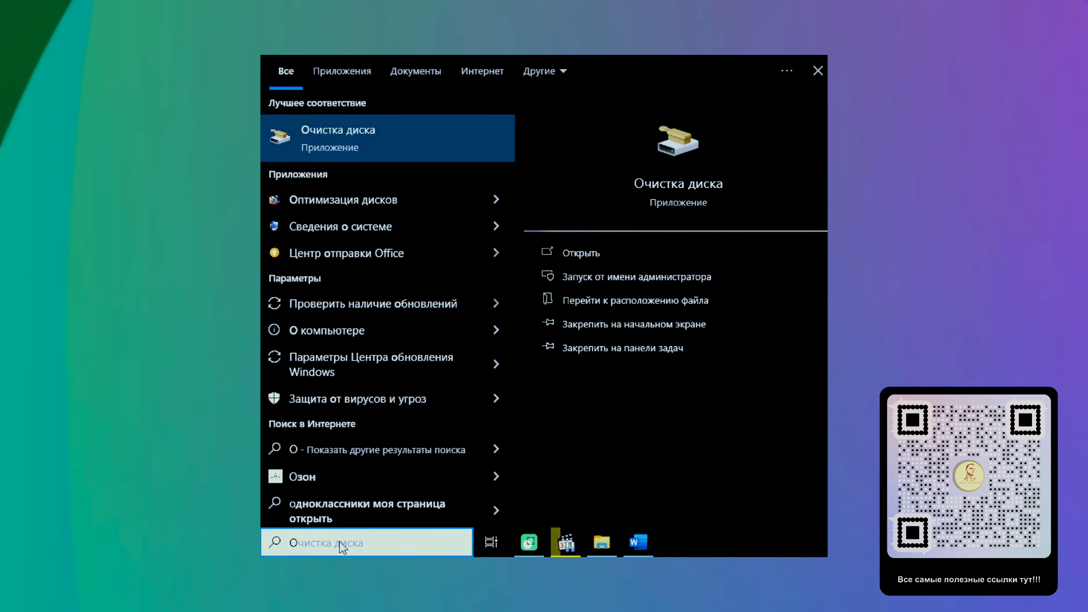
{"action": "type", "text": "чистка"}
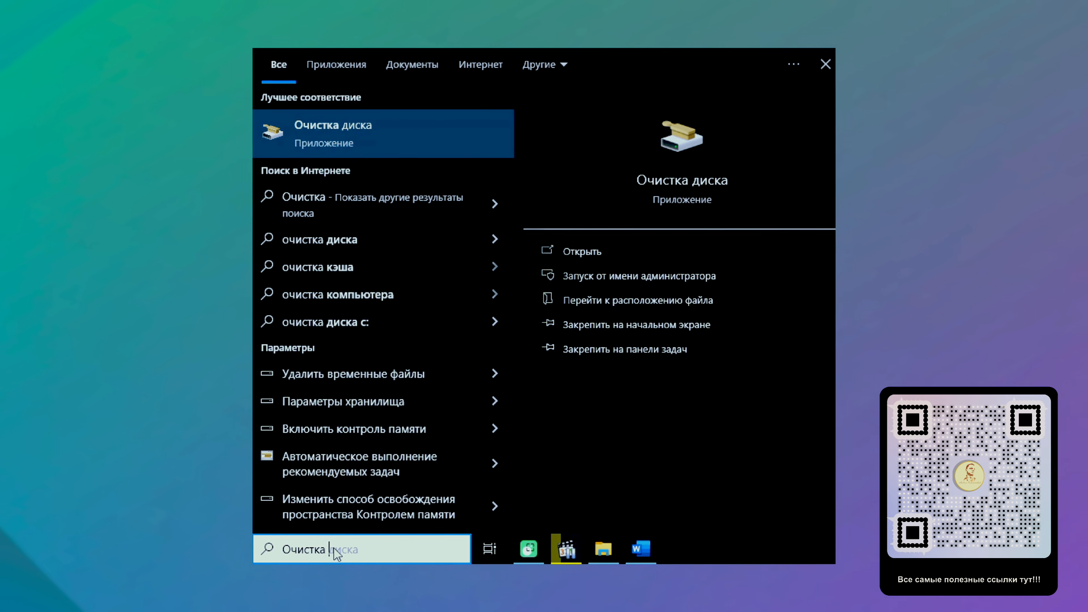
{"action": "type", "text": " л"}
{"action": "key", "text": "BackSpace"}
{"action": "type", "text": "диска"}
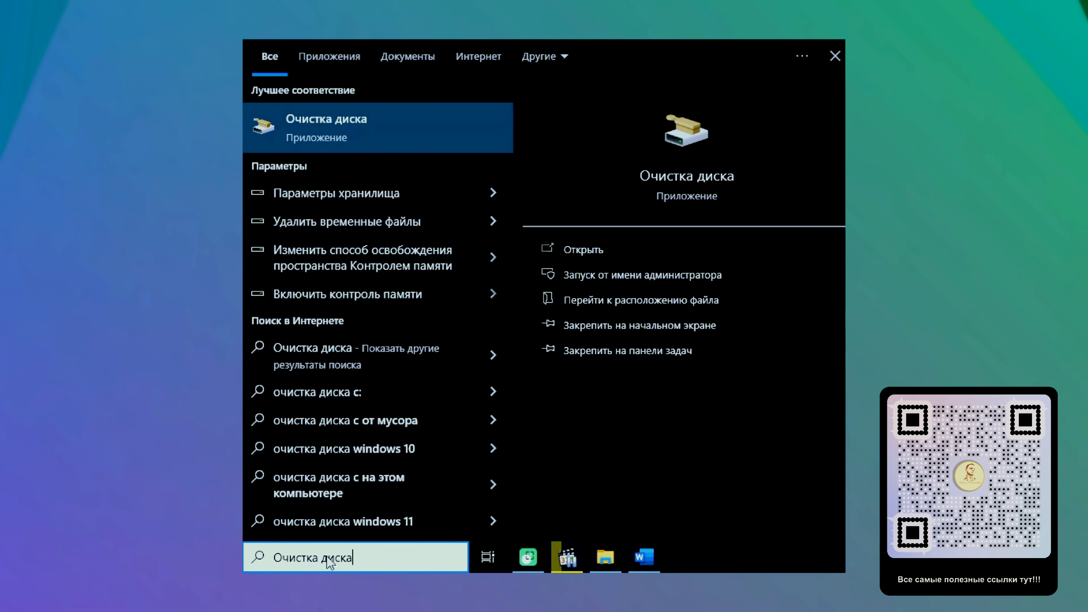
{"action": "left_click", "coordinate": [311, 122]}
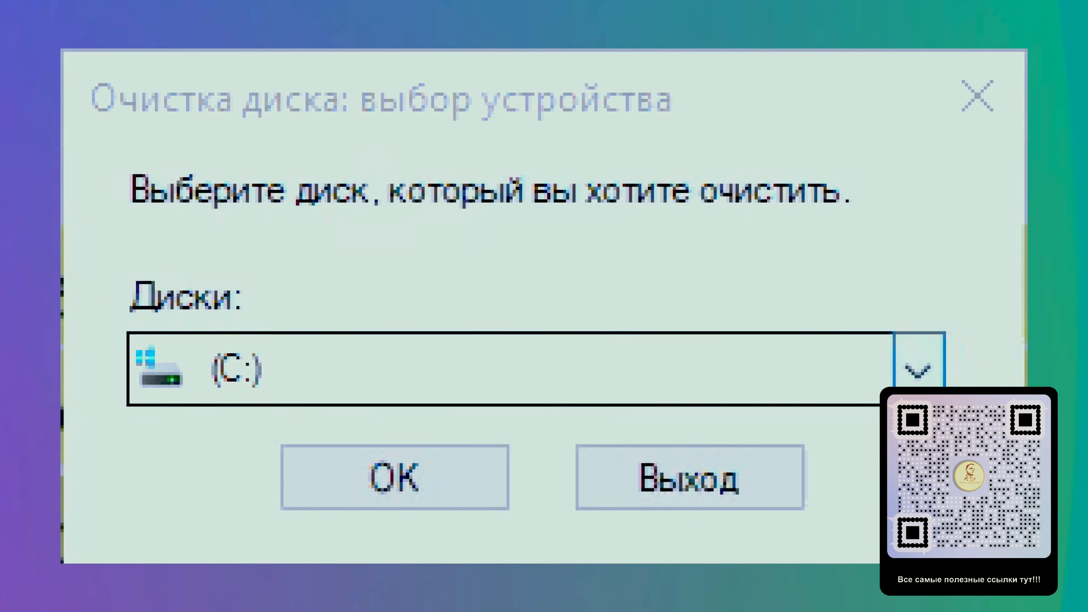
- Choose drive (C:) as the disk to clean and confirm the selection
{"action": "left_click", "coordinate": [915, 369]}
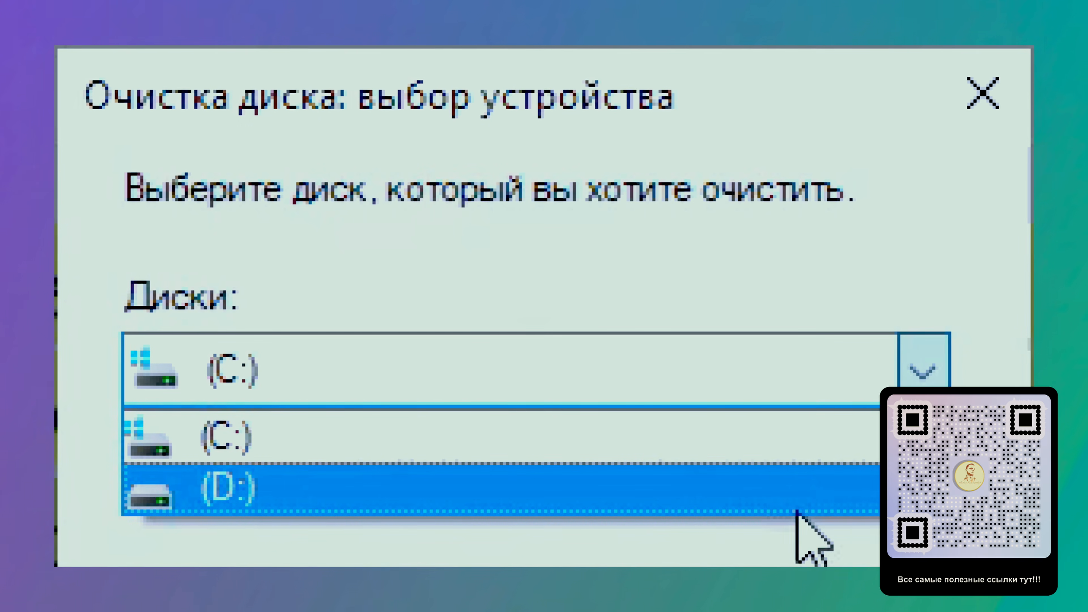
{"action": "left_click", "coordinate": [826, 431]}
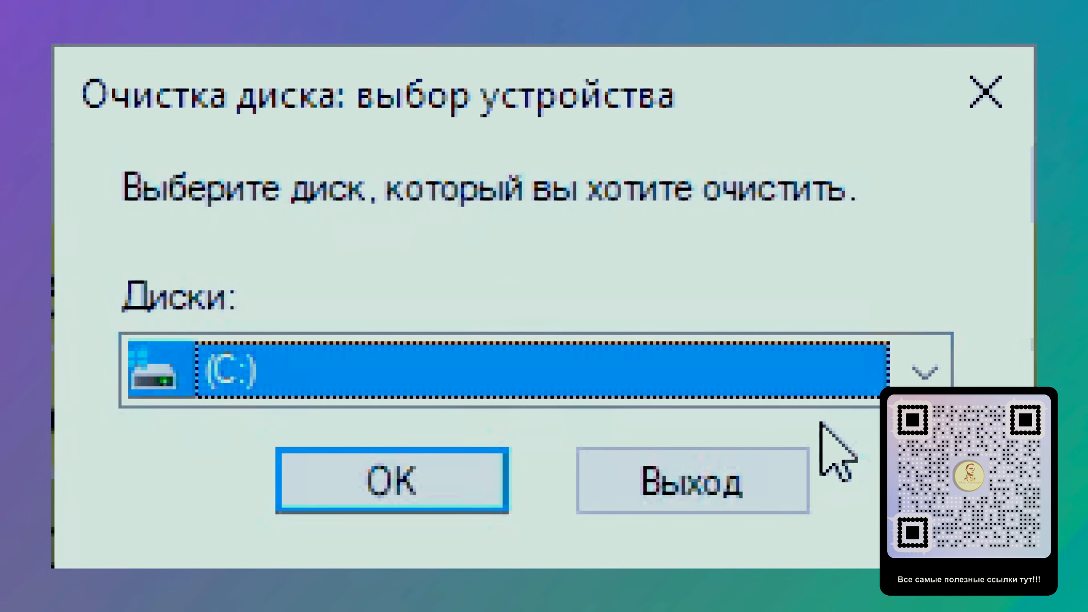
{"action": "left_click", "coordinate": [380, 468]}
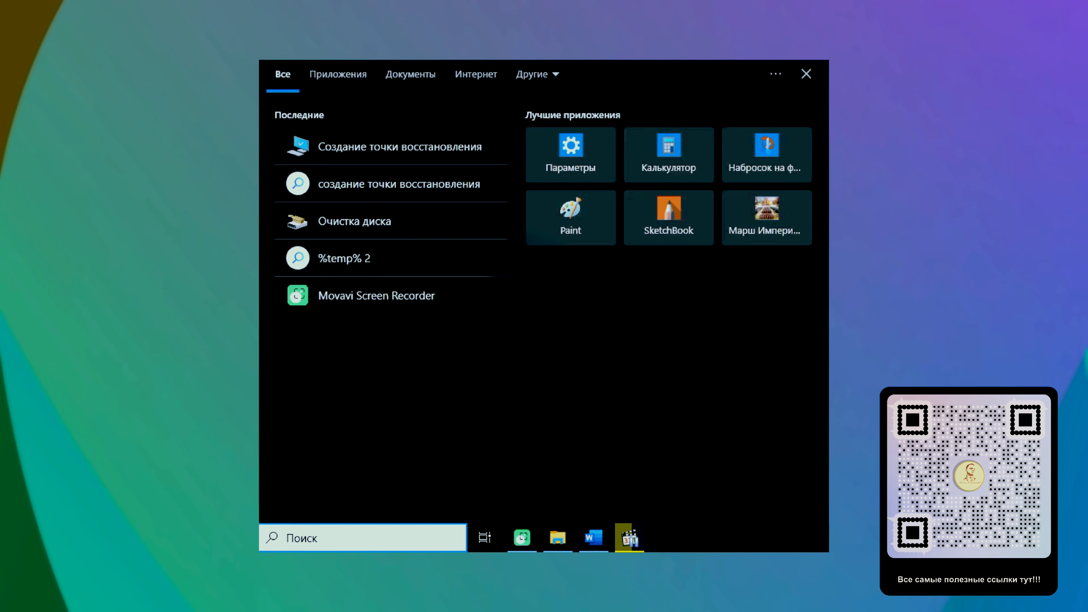
- Search Windows for "Создание" and open the "Создание точки восстановления" settings
{"action": "type", "text": "Соз"}
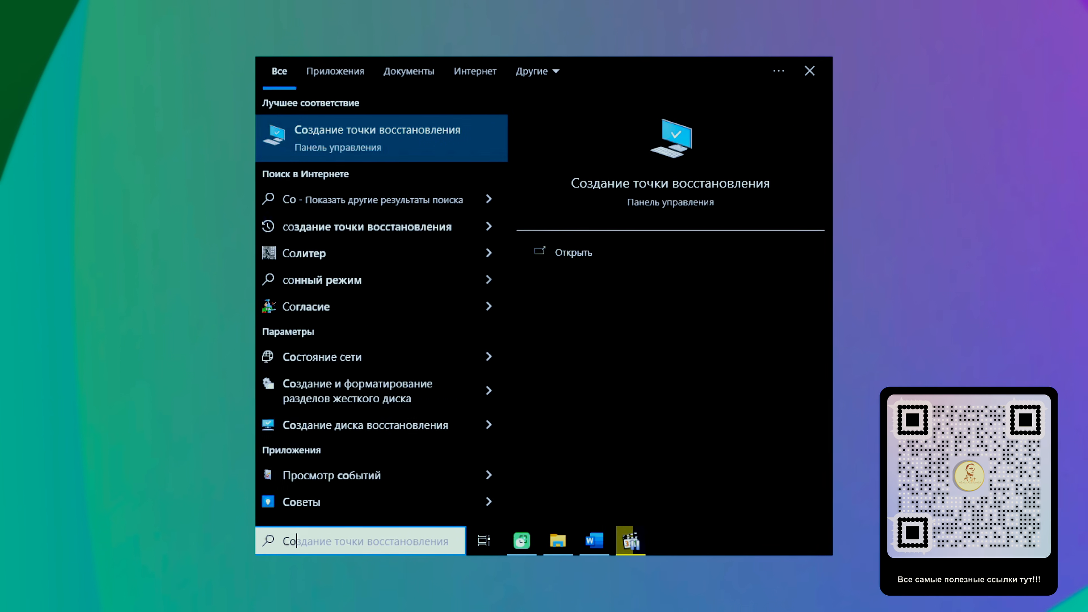
{"action": "type", "text": "дание"}
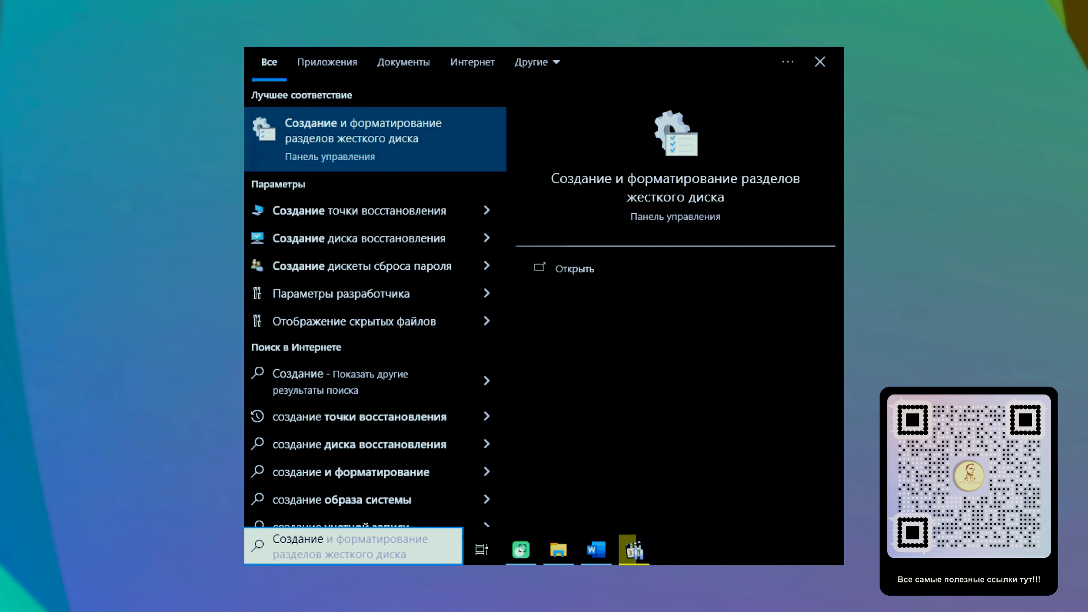
{"action": "left_click", "coordinate": [340, 210]}
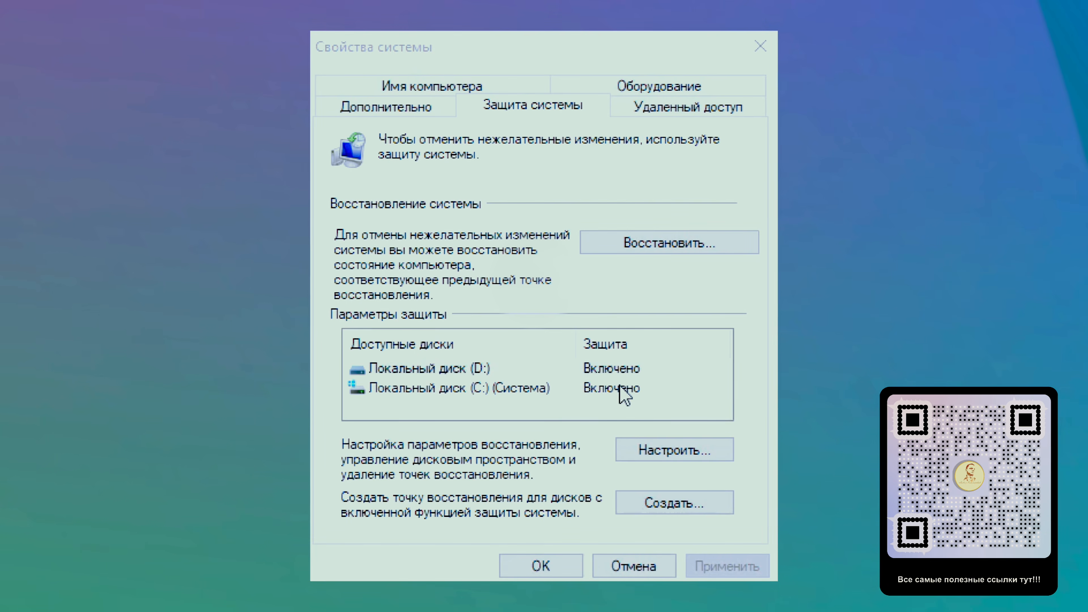
- Open the protection settings of system drive C: and delete all of its restore points, confirming the deletion
{"action": "left_click", "coordinate": [513, 387]}
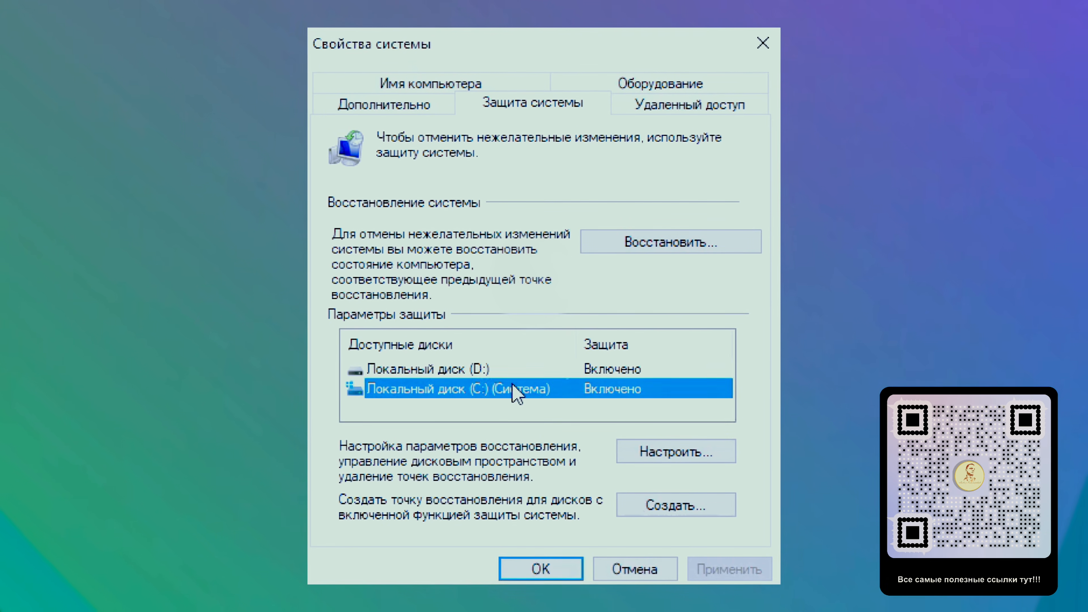
{"action": "left_click", "coordinate": [658, 454]}
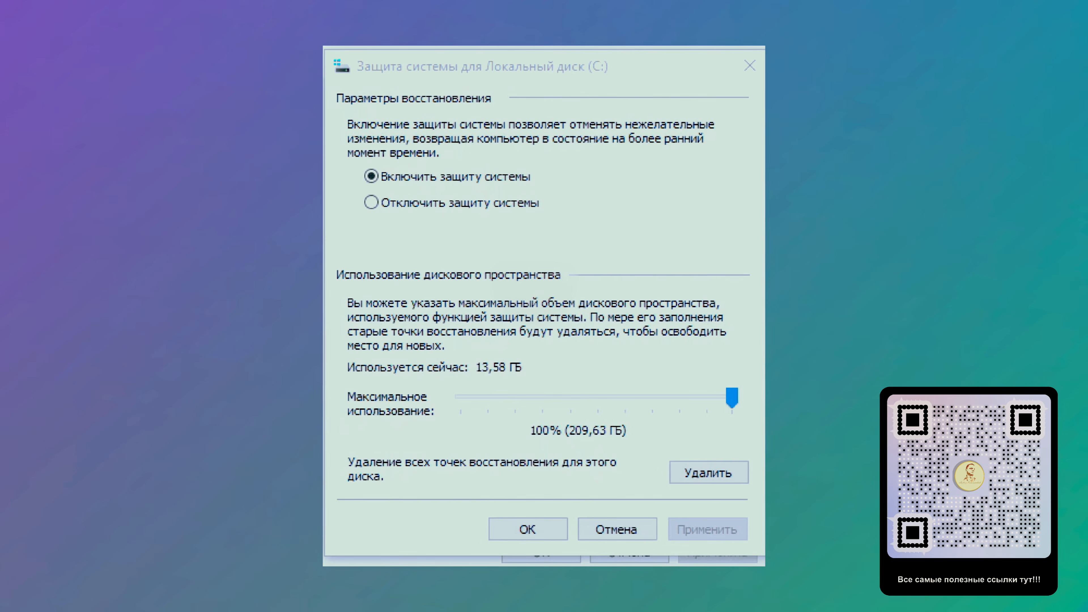
{"action": "left_click", "coordinate": [706, 474]}
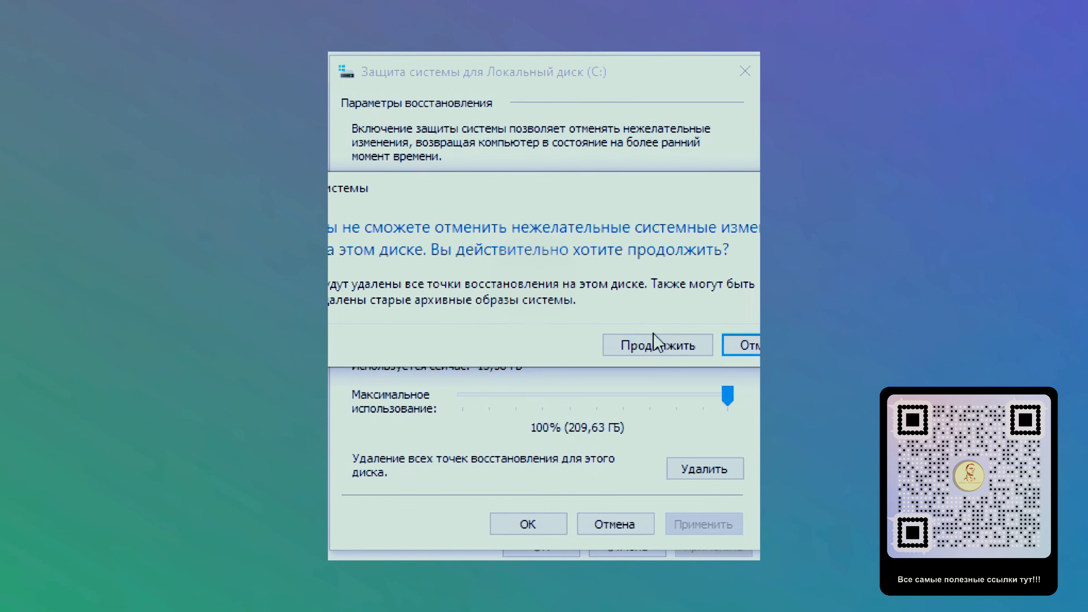
{"action": "left_click", "coordinate": [650, 346]}
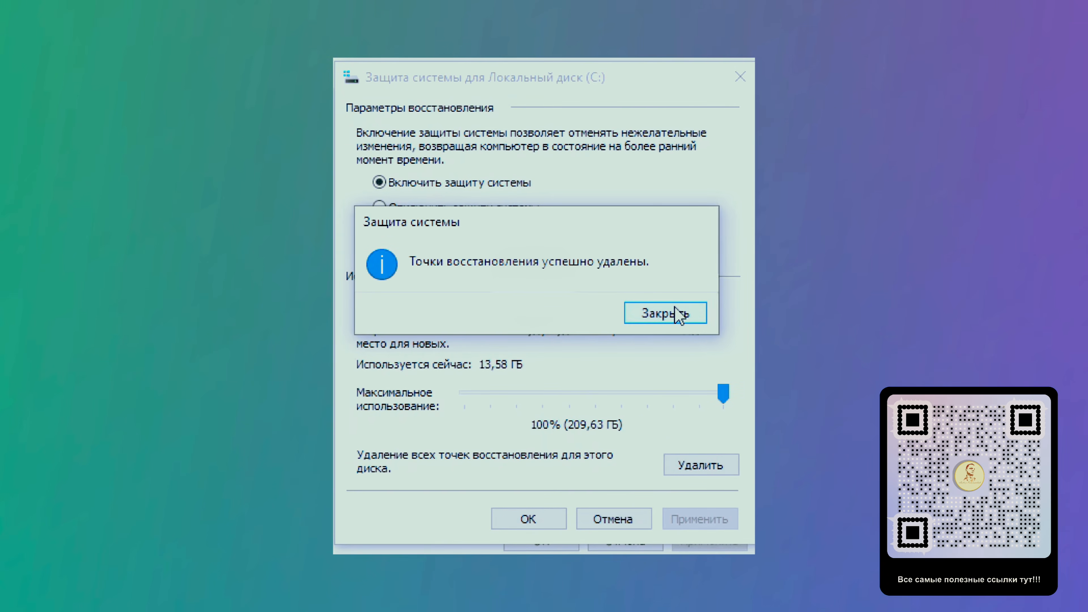
{"action": "left_click", "coordinate": [664, 313]}
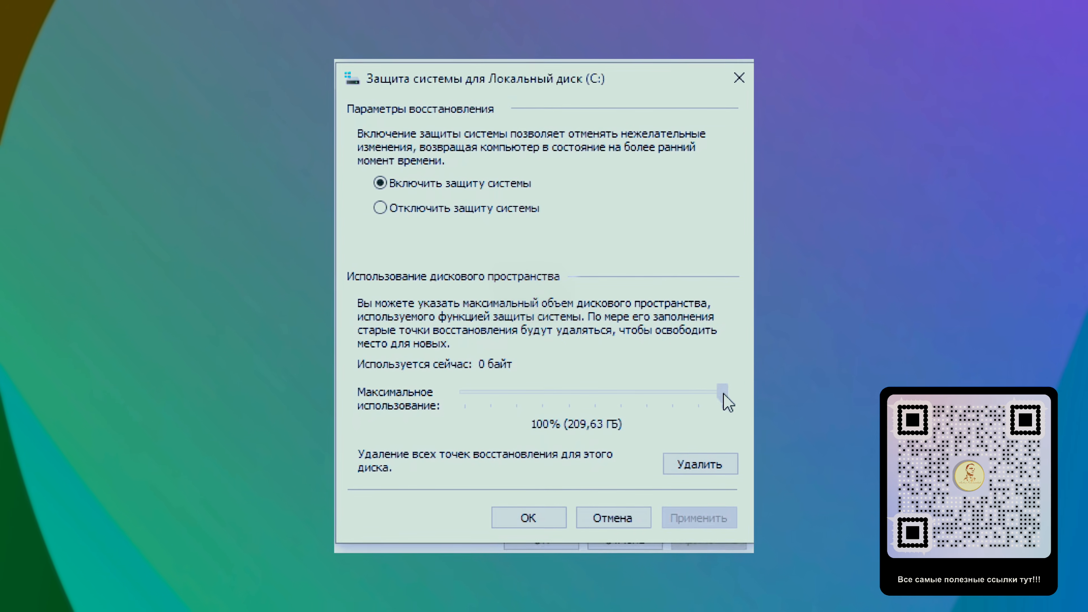
- Limit the maximum disk space for system protection on drive C: to 8% (16,77 ГБ) and apply the setting
{"action": "left_click_drag", "start_coordinate": [728, 403], "coordinate": [486, 425]}
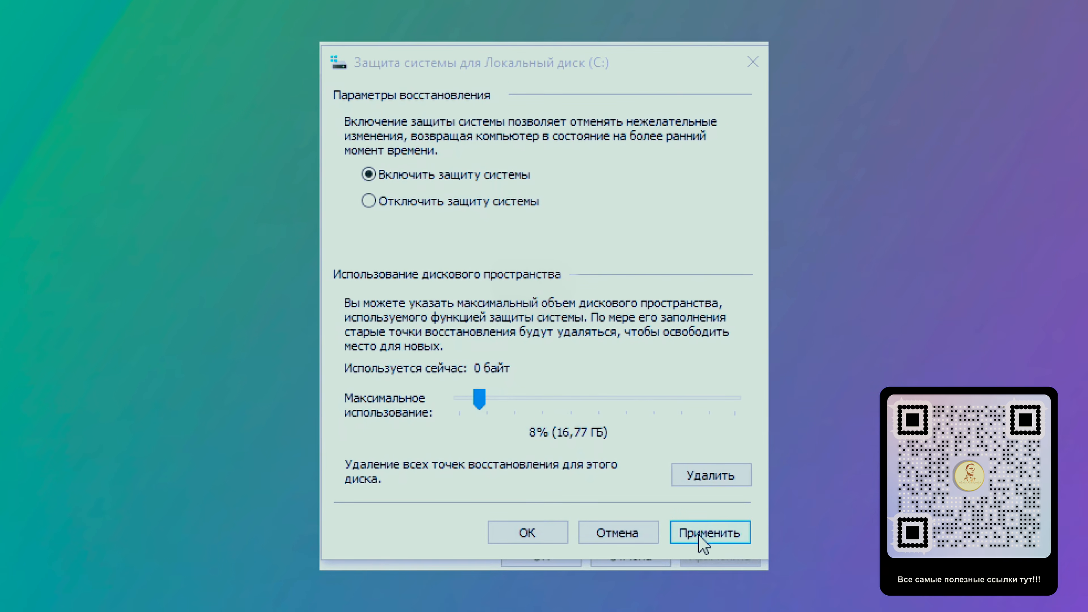
{"action": "left_click", "coordinate": [705, 541]}
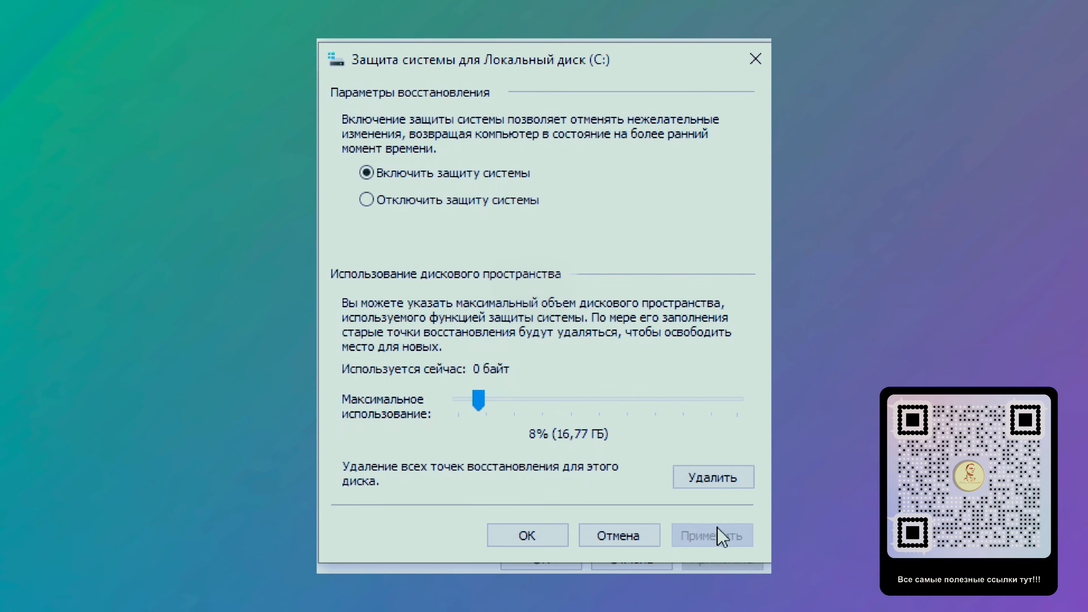
{"action": "left_click", "coordinate": [529, 537]}
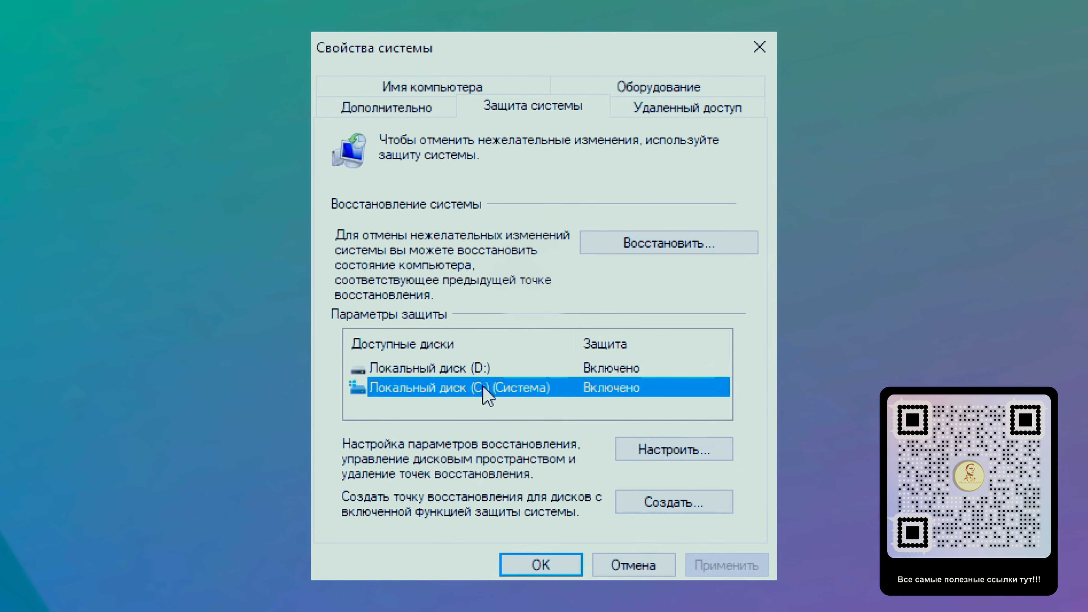
- Create a new restore point with the description "Назавание"
{"action": "left_click", "coordinate": [670, 516]}
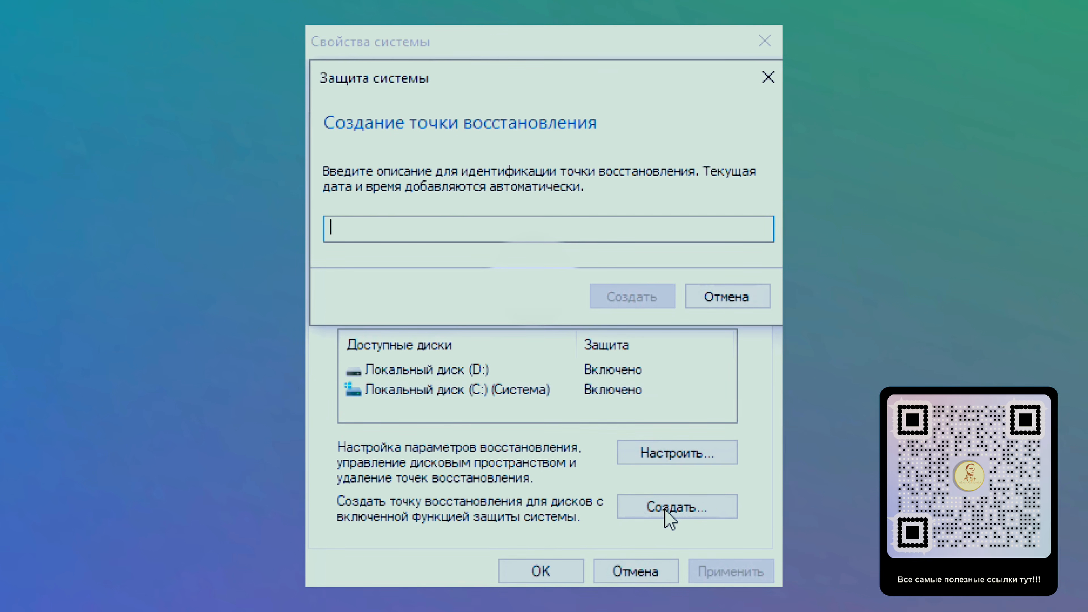
{"action": "left_click", "coordinate": [418, 229]}
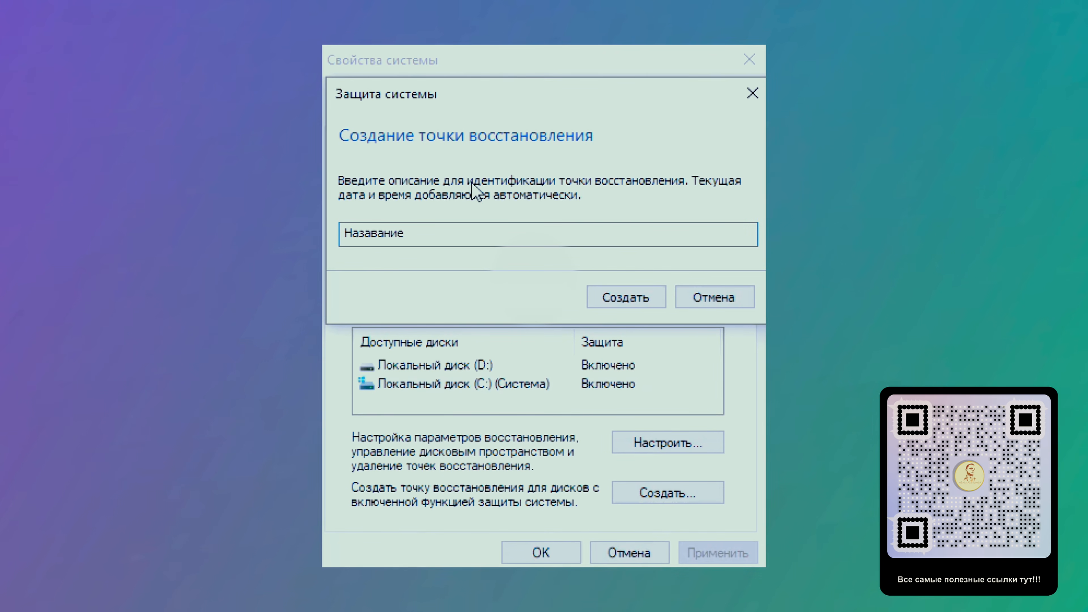
{"action": "left_click", "coordinate": [624, 298]}
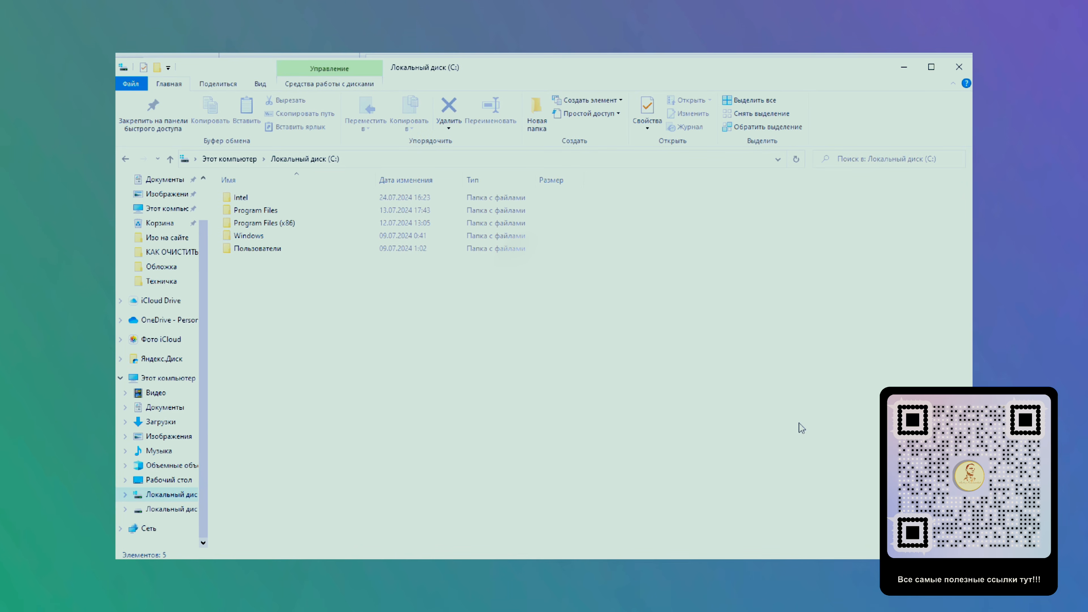
- Open the folder and search options from the drive C: window and clear the File Explorer history
{"action": "left_click", "coordinate": [128, 83]}
{"action": "mouse_move", "coordinate": [170, 94]}
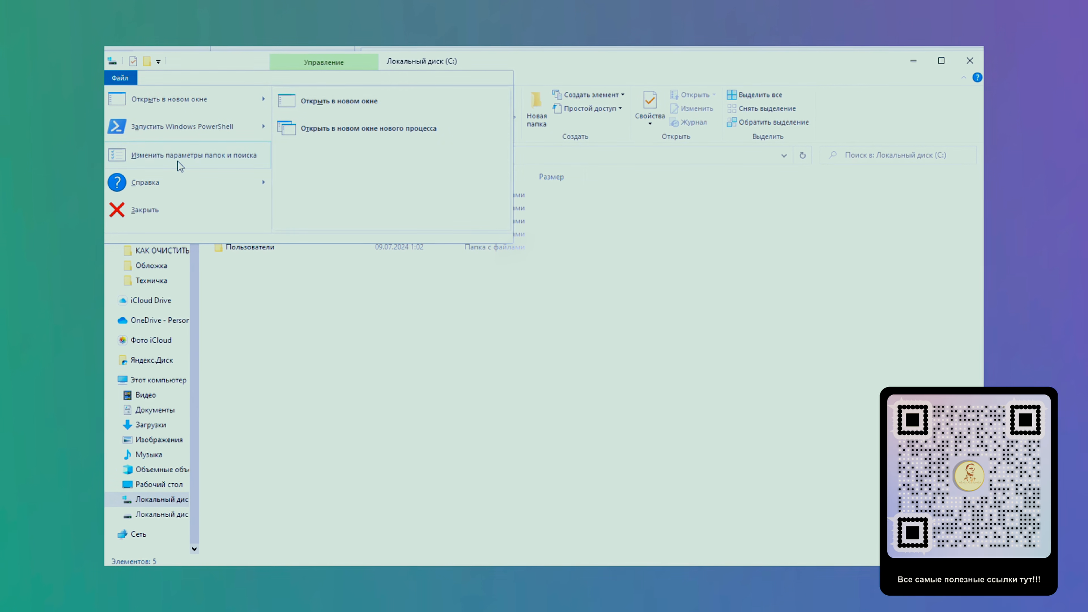
{"action": "left_click", "coordinate": [159, 155]}
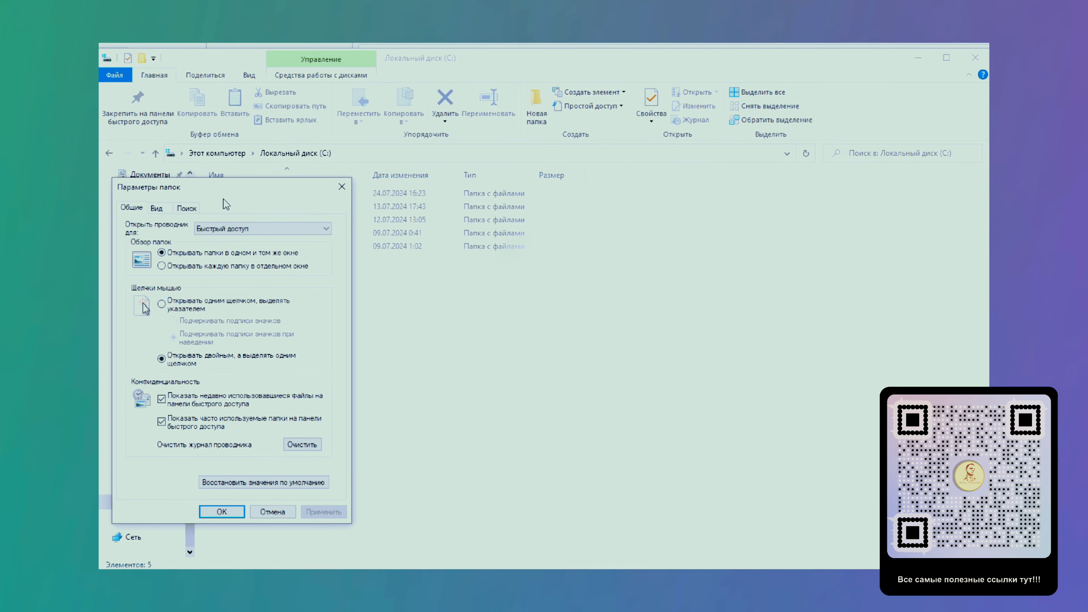
{"action": "left_click_drag", "start_coordinate": [221, 193], "coordinate": [547, 193]}
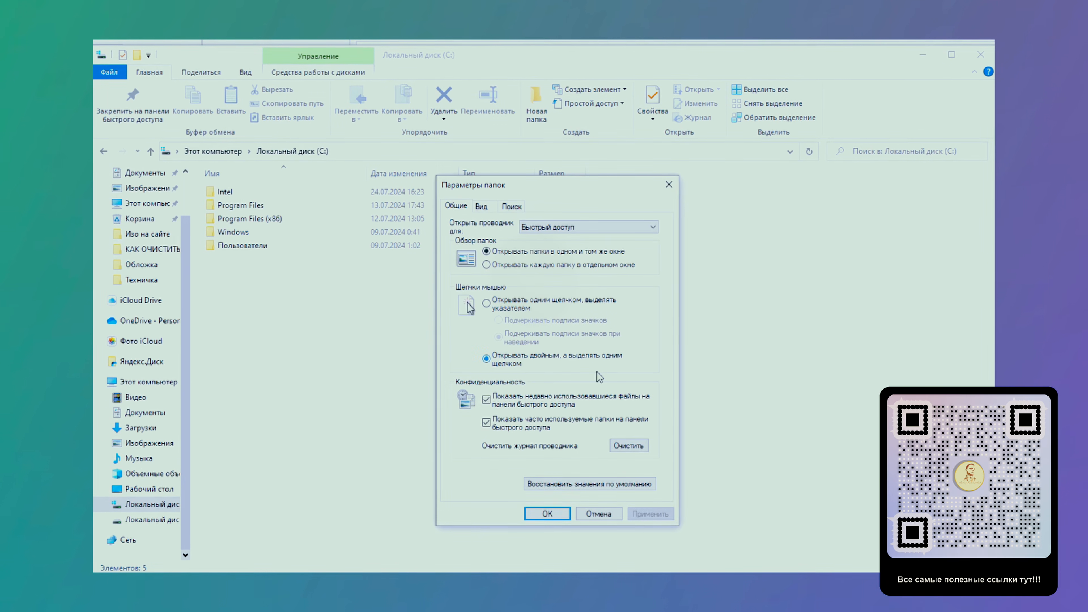
{"action": "left_click", "coordinate": [629, 448]}
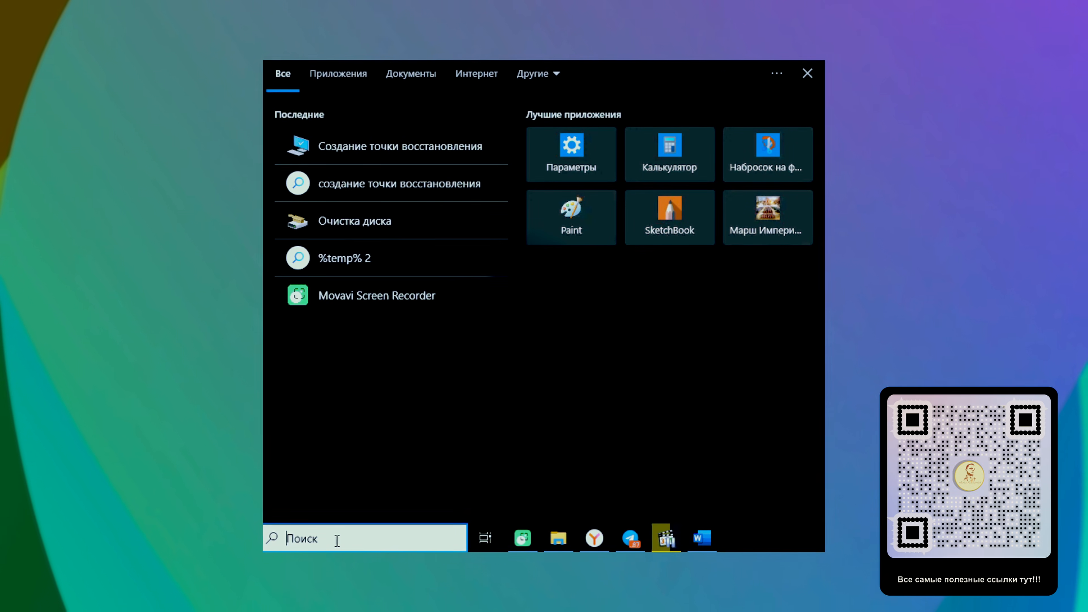
- Search Windows for "cmd" and open the Command Prompt ("Командная строка")
{"action": "type", "text": "с"}
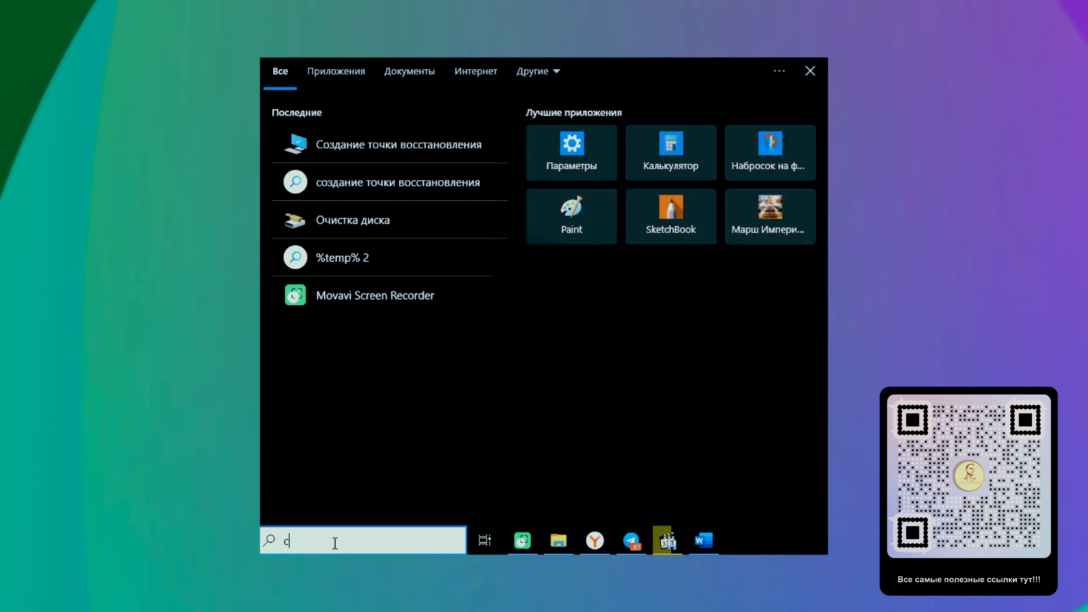
{"action": "type", "text": "m"}
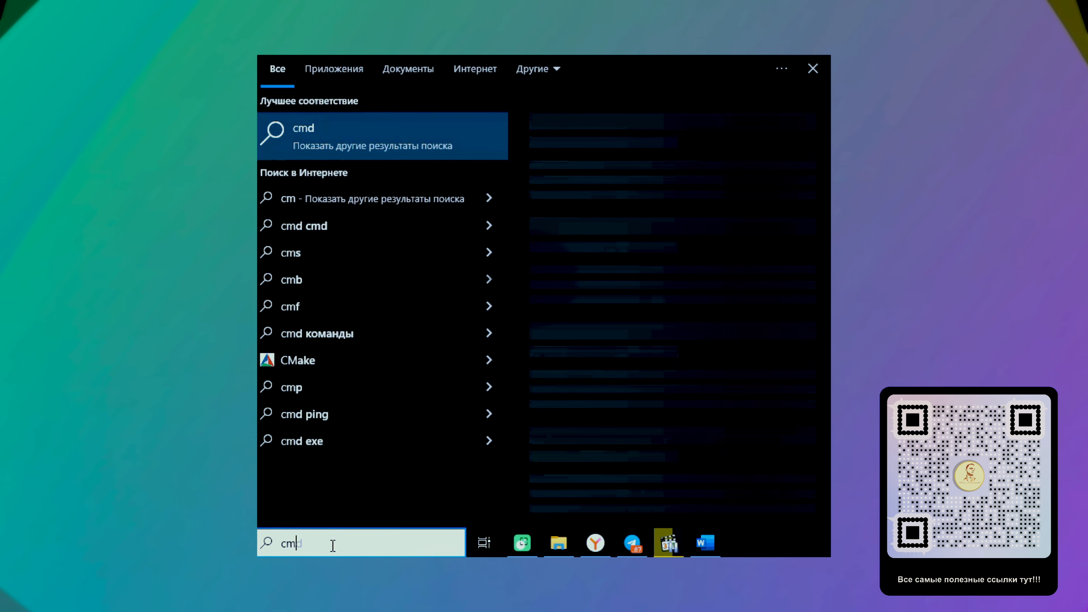
{"action": "type", "text": "d"}
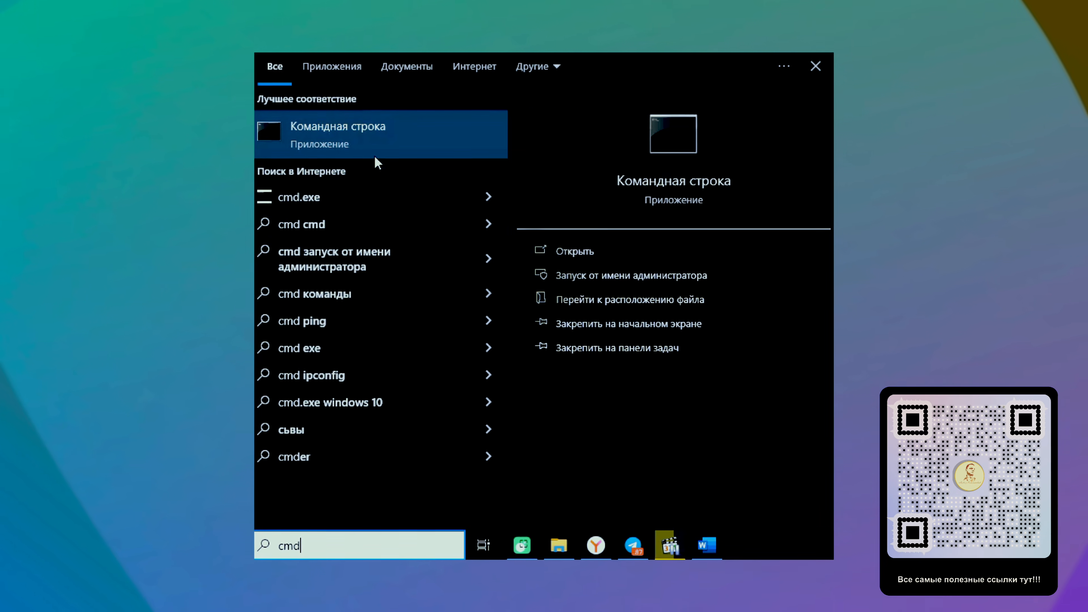
{"action": "left_click", "coordinate": [367, 133]}
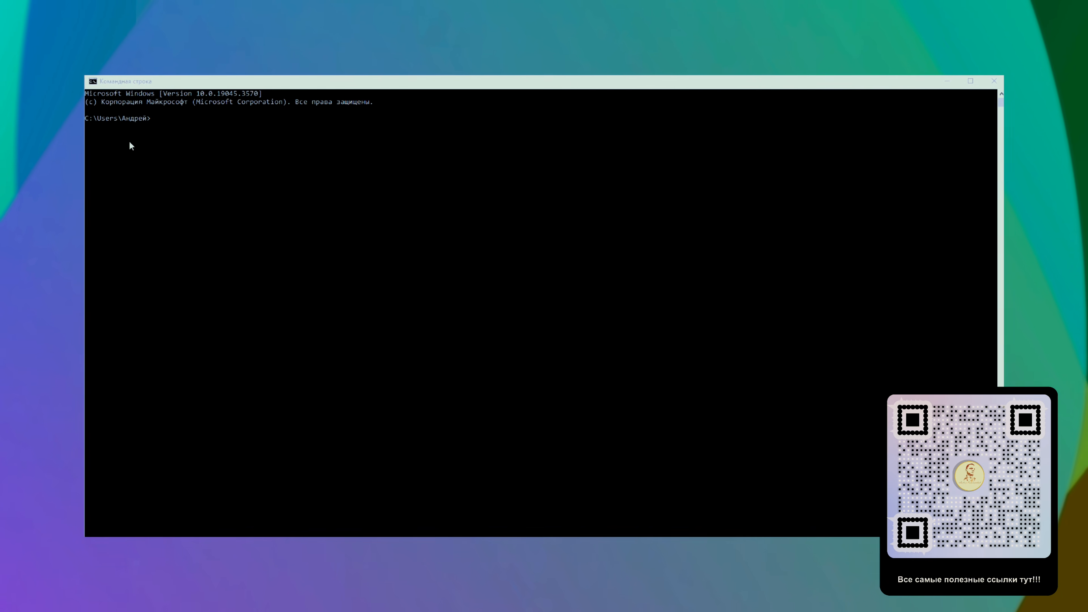
- Run the wsreset.exe command in the Command Prompt to reset the Microsoft Store cache
{"action": "left_click", "coordinate": [153, 118]}
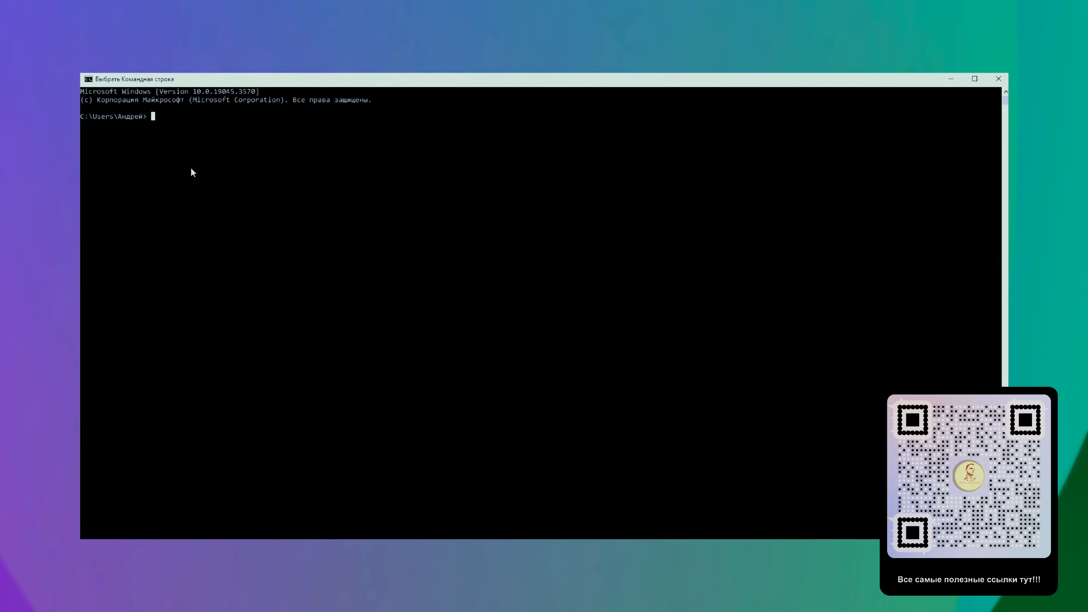
{"action": "key", "text": "Escape"}
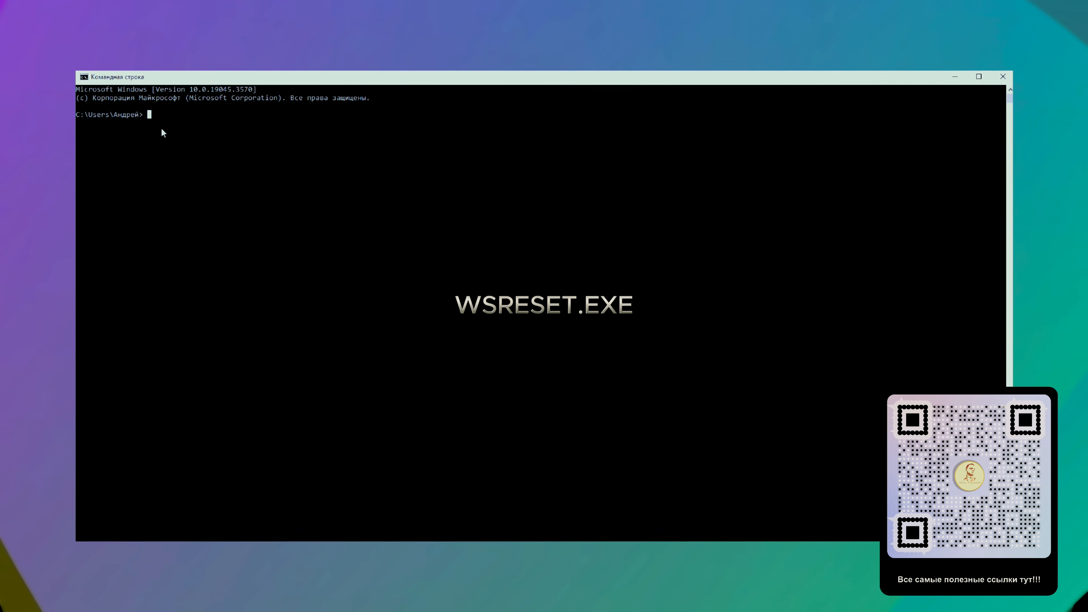
{"action": "type", "text": "wsreset.exe"}
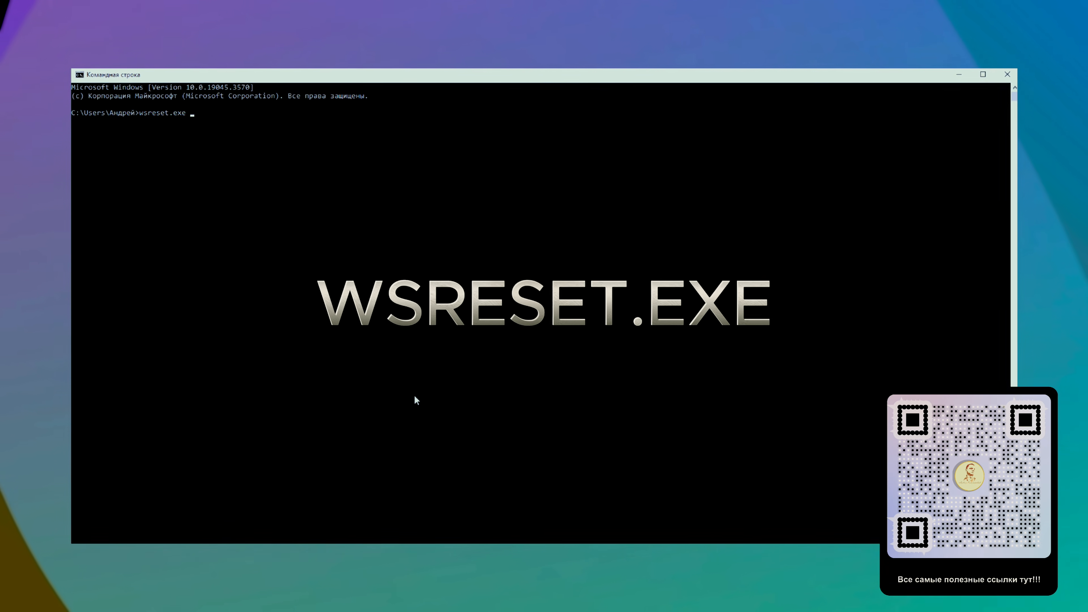
{"action": "key", "text": "Return"}
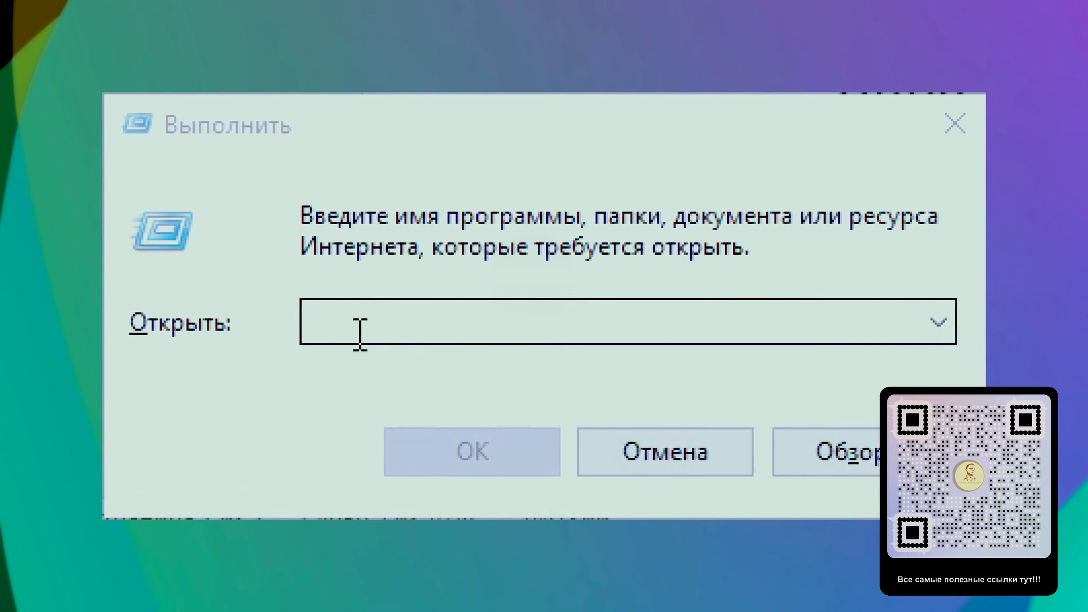
- Launch cmd from the Run dialog ("Выполнить") and run ipconfig /flushdns to clear the DNS cache
{"action": "left_click", "coordinate": [335, 318]}
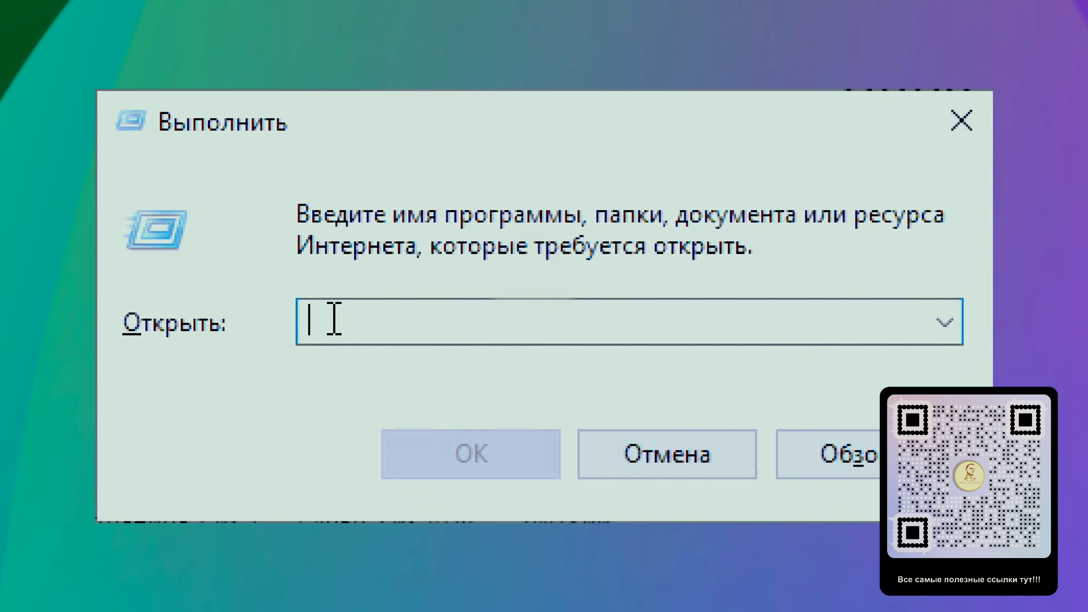
{"action": "type", "text": "cmd"}
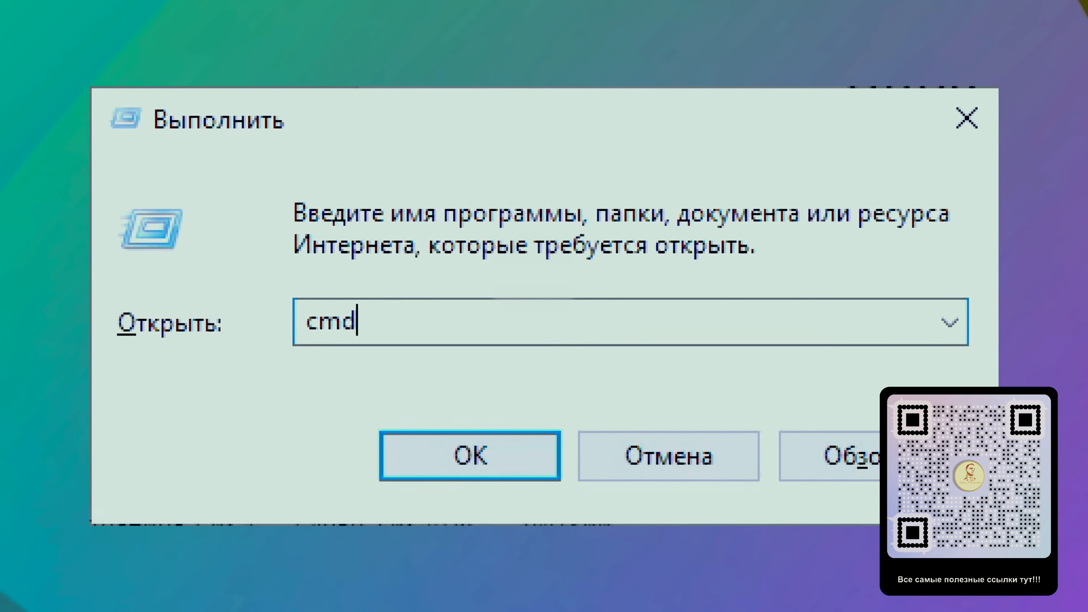
{"action": "key", "text": "Return"}
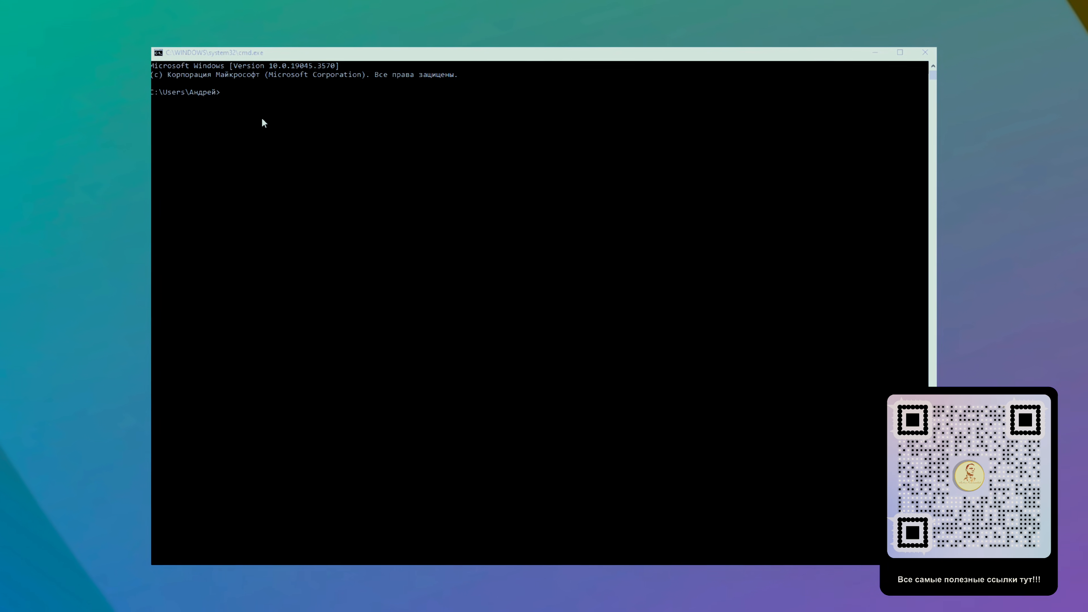
{"action": "type", "text": "ipconfig /flushdns"}
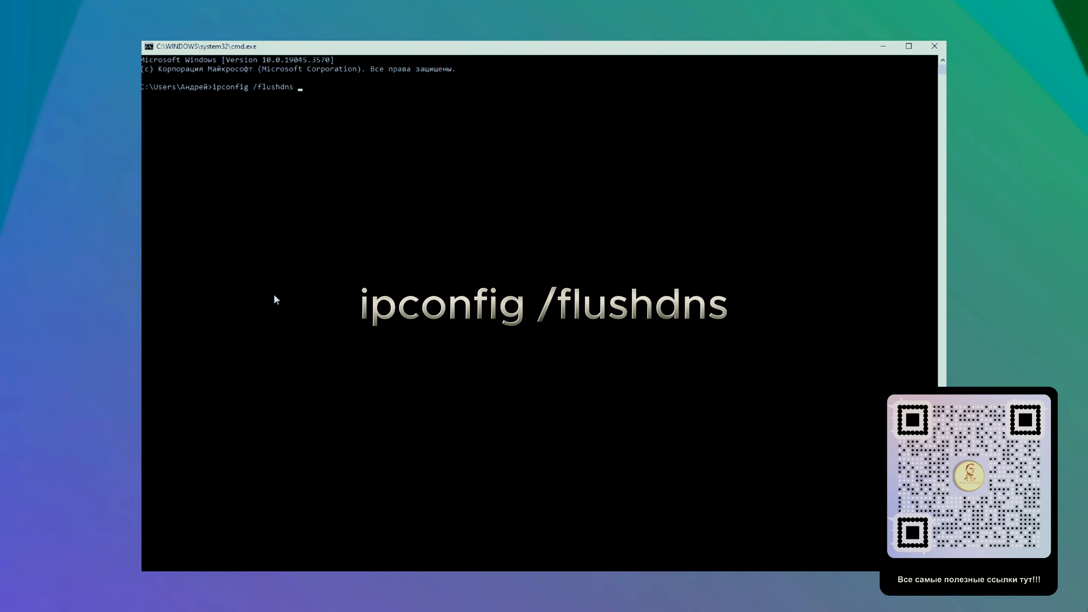
{"action": "key", "text": "Return"}
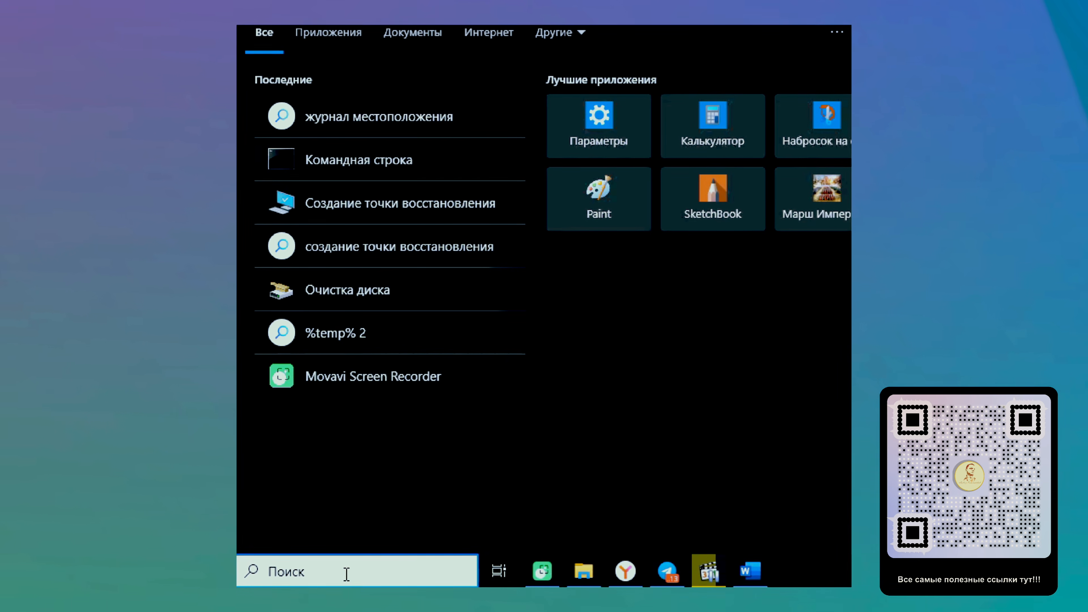
- Search Windows for "Очистить журнал" and open the "Очистить журнал местоположений" system settings
{"action": "type", "text": "Очи"}
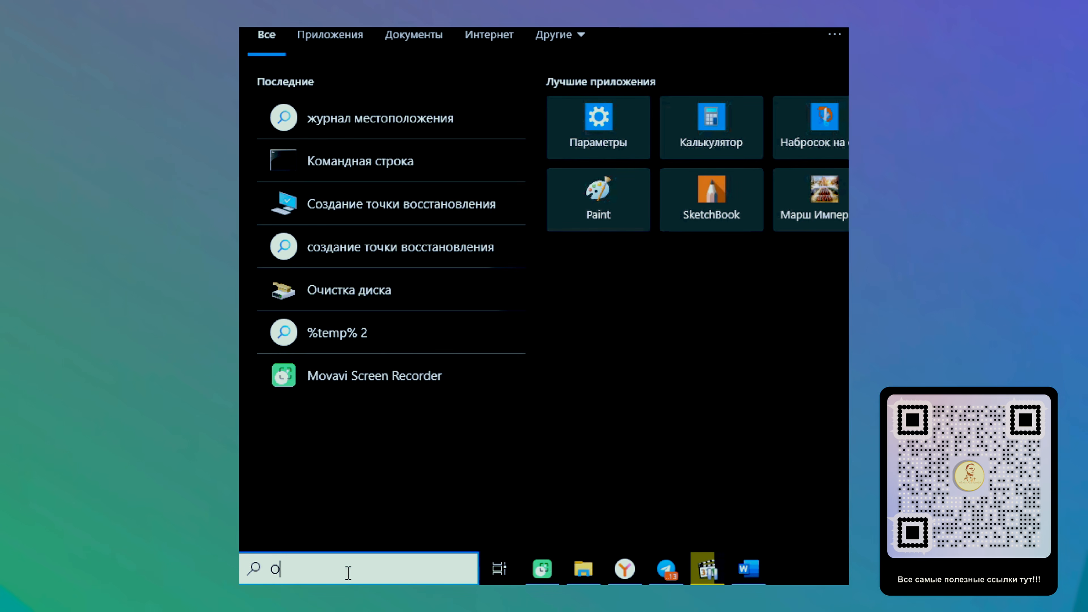
{"action": "type", "text": "стить "}
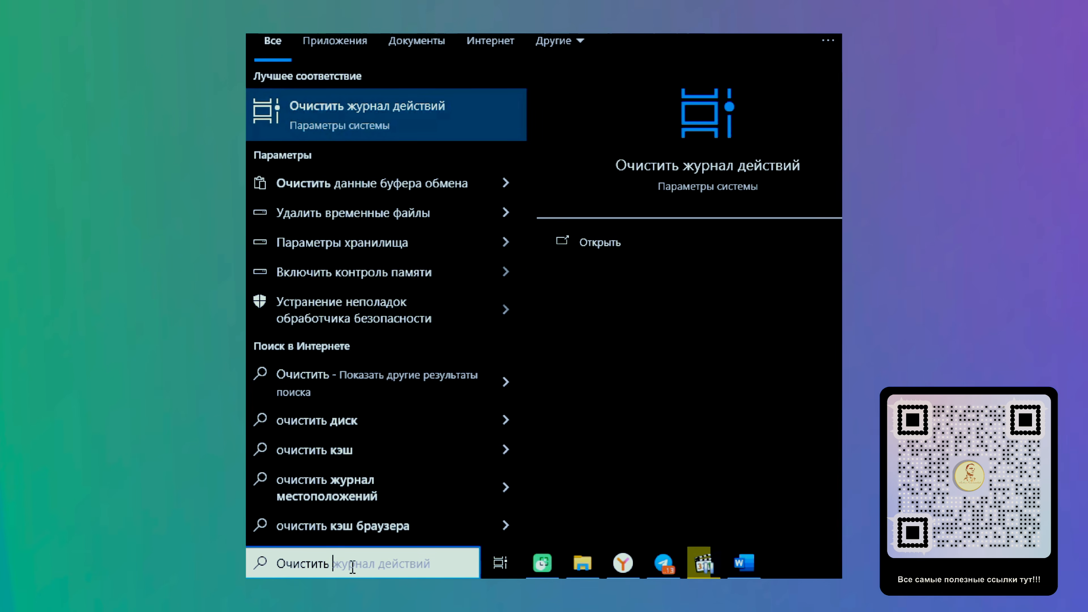
{"action": "type", "text": "журнал"}
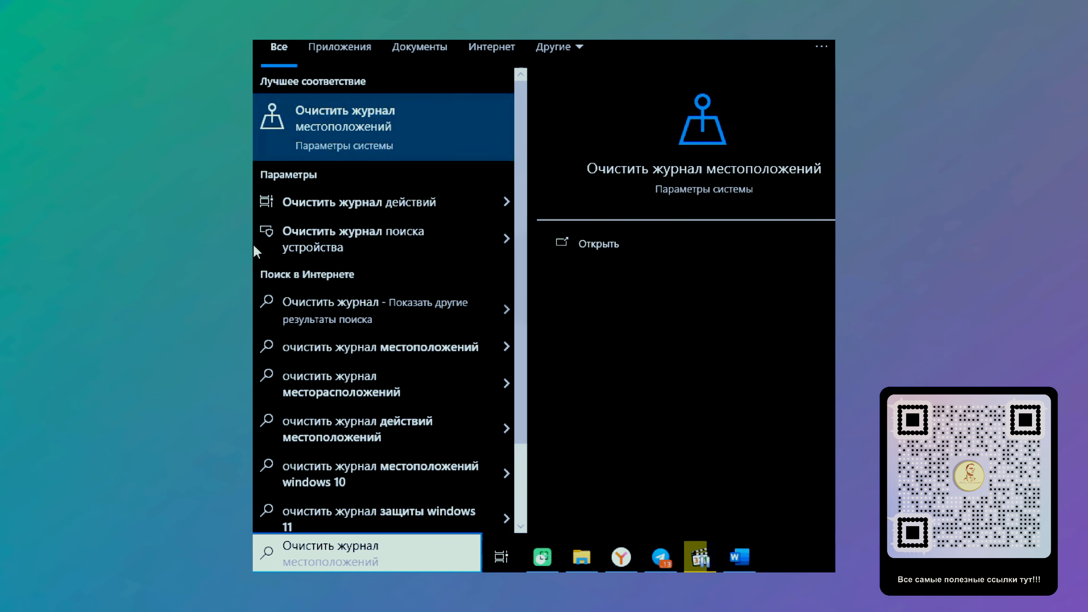
{"action": "left_click", "coordinate": [278, 124]}
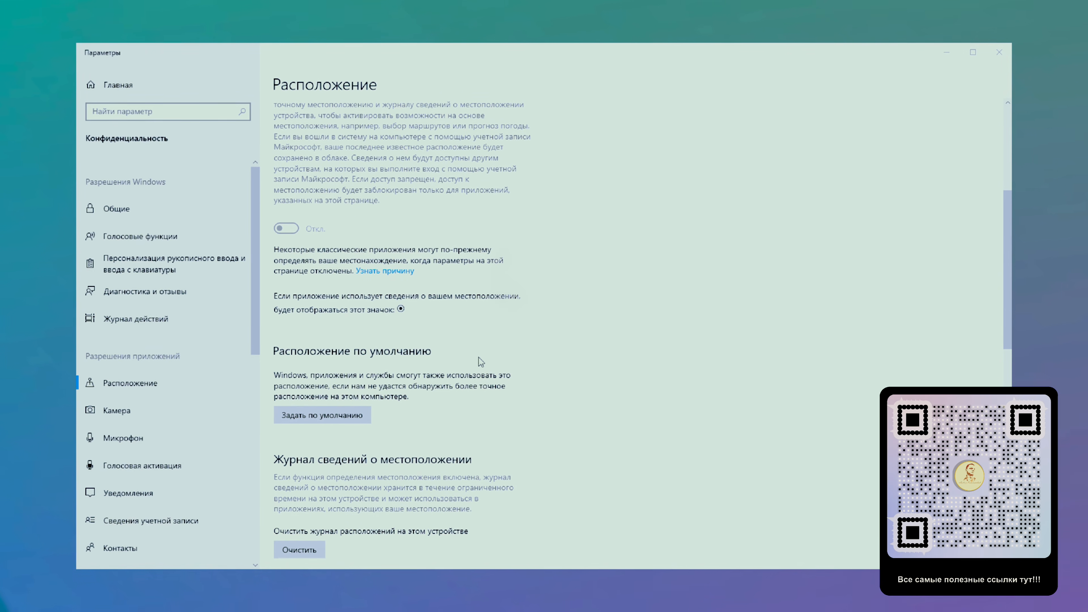
- Clear this device's location history in the "Журнал сведений о местоположении" section of the location settings
{"action": "scroll", "coordinate": [379, 278], "scroll_direction": "down", "scroll_amount": 10}
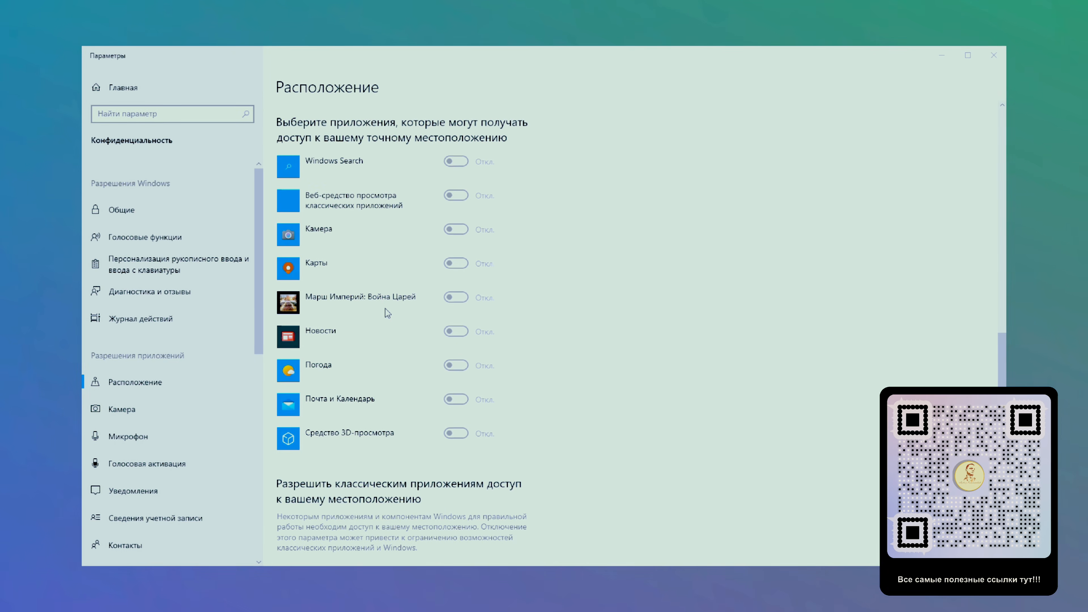
{"action": "scroll", "coordinate": [385, 308], "scroll_direction": "down", "scroll_amount": 6}
{"action": "scroll", "coordinate": [386, 312], "scroll_direction": "up", "scroll_amount": 10}
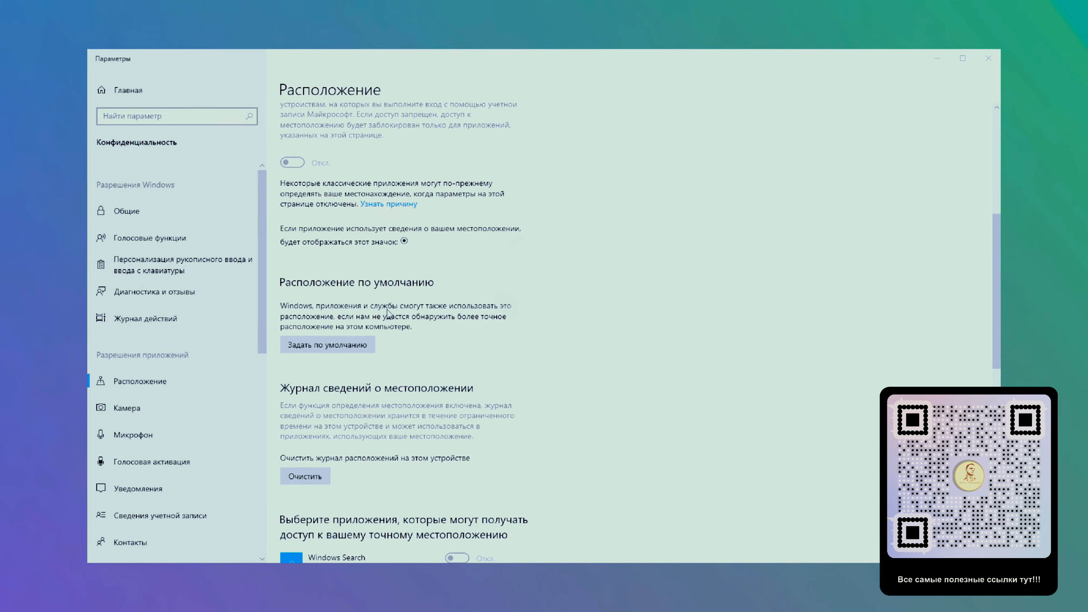
{"action": "scroll", "coordinate": [389, 311], "scroll_direction": "down", "scroll_amount": 10}
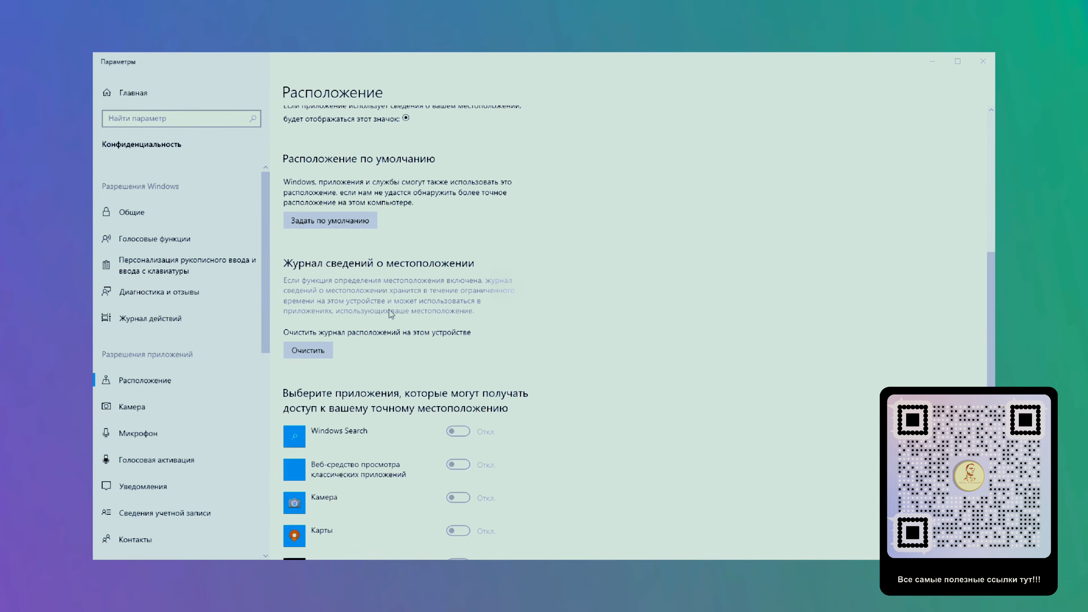
{"action": "scroll", "coordinate": [391, 314], "scroll_direction": "down", "scroll_amount": 1}
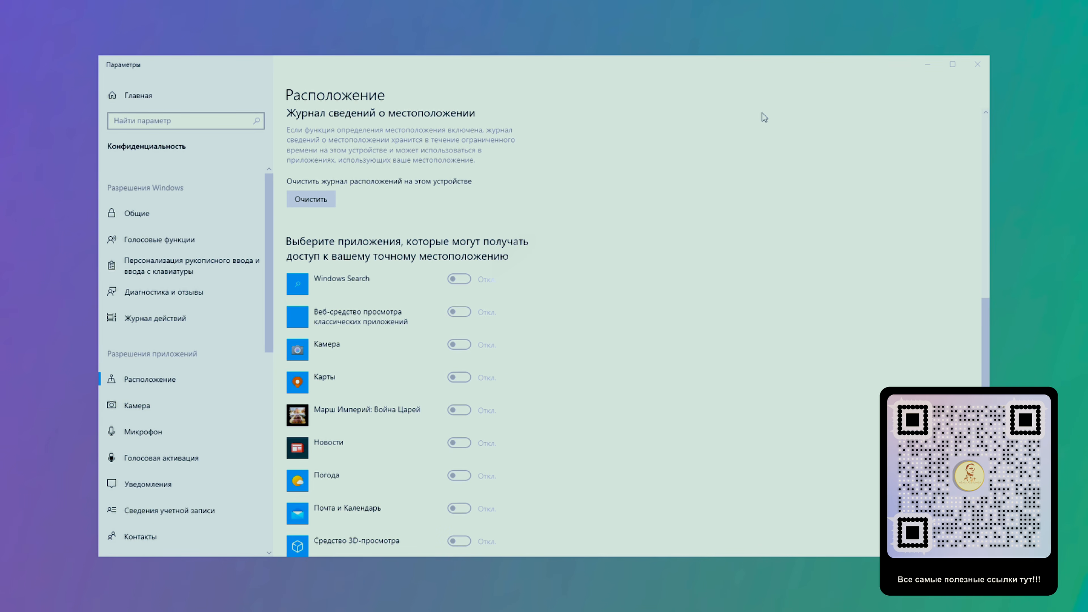
{"action": "left_click", "coordinate": [321, 202]}
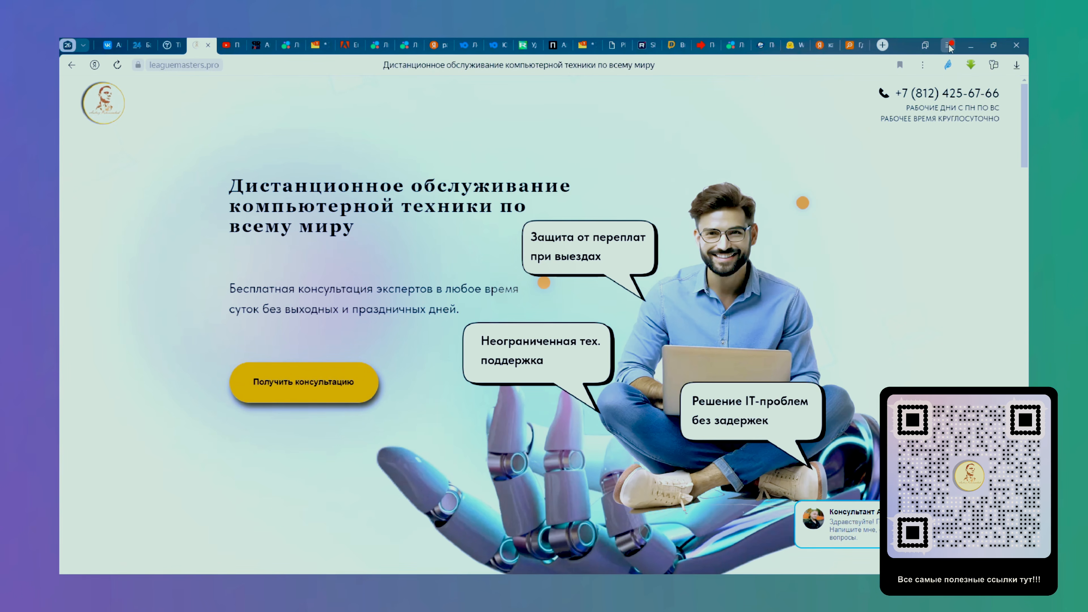
- Switch to the Yandex browser, open its history clearing dialog ("Очистка истории") and choose the data types to clear
{"action": "left_click", "coordinate": [950, 44]}
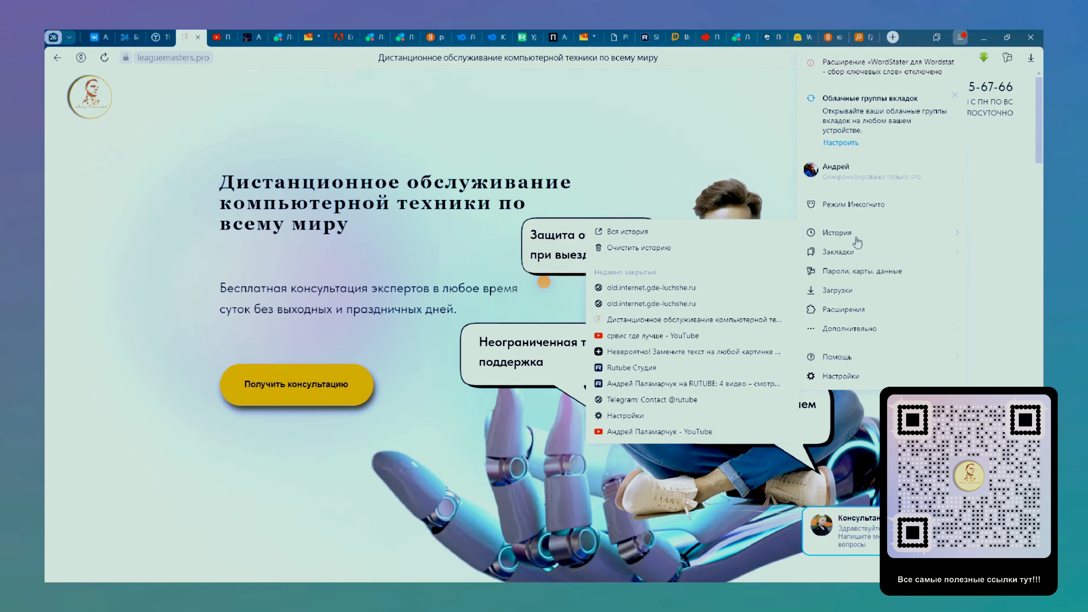
{"action": "left_click", "coordinate": [646, 249]}
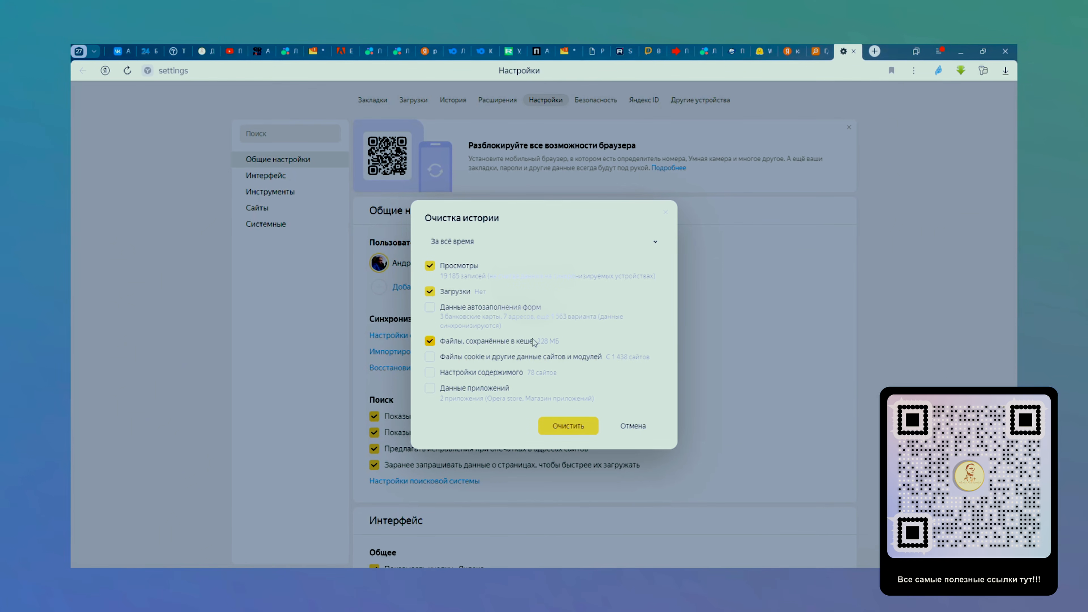
{"action": "left_click", "coordinate": [438, 313]}
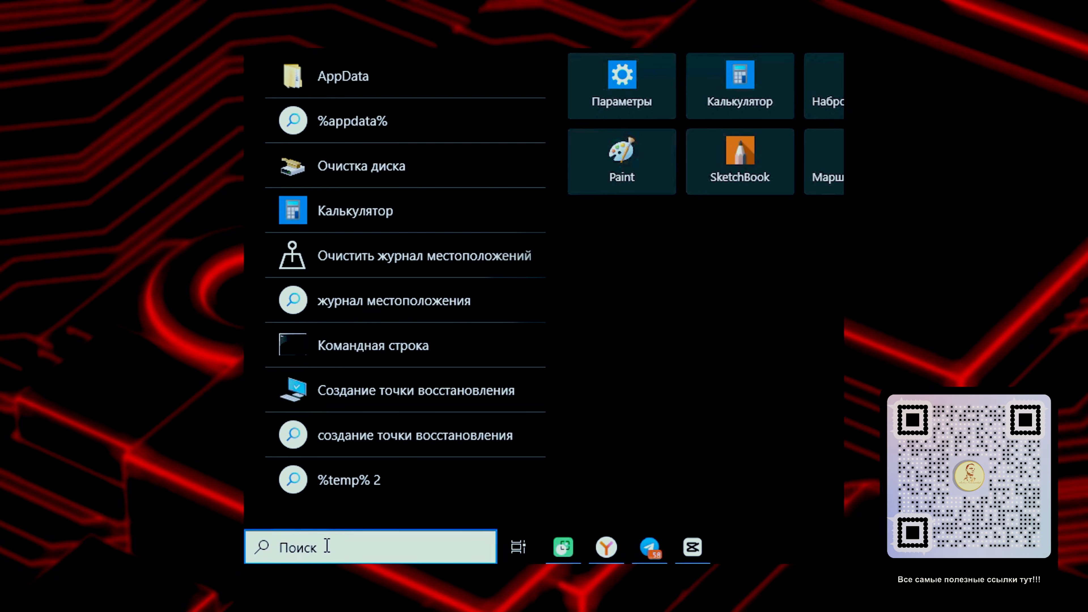
- Search Windows for %appdata%, go up to the AppData folder and open its Local subfolder
{"action": "type", "text": "%appdata%"}
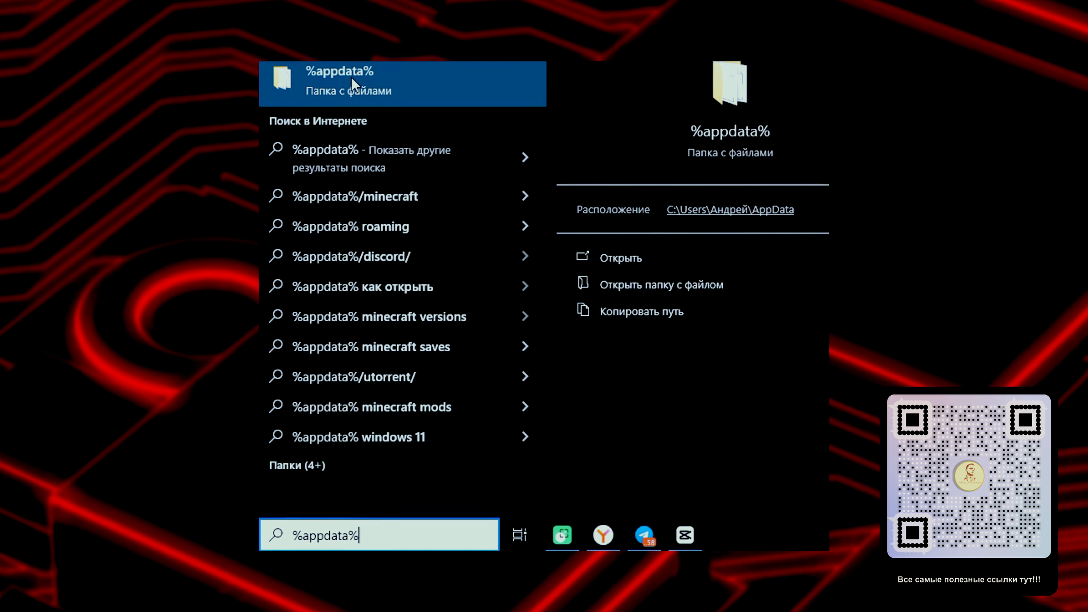
{"action": "key", "text": "Return"}
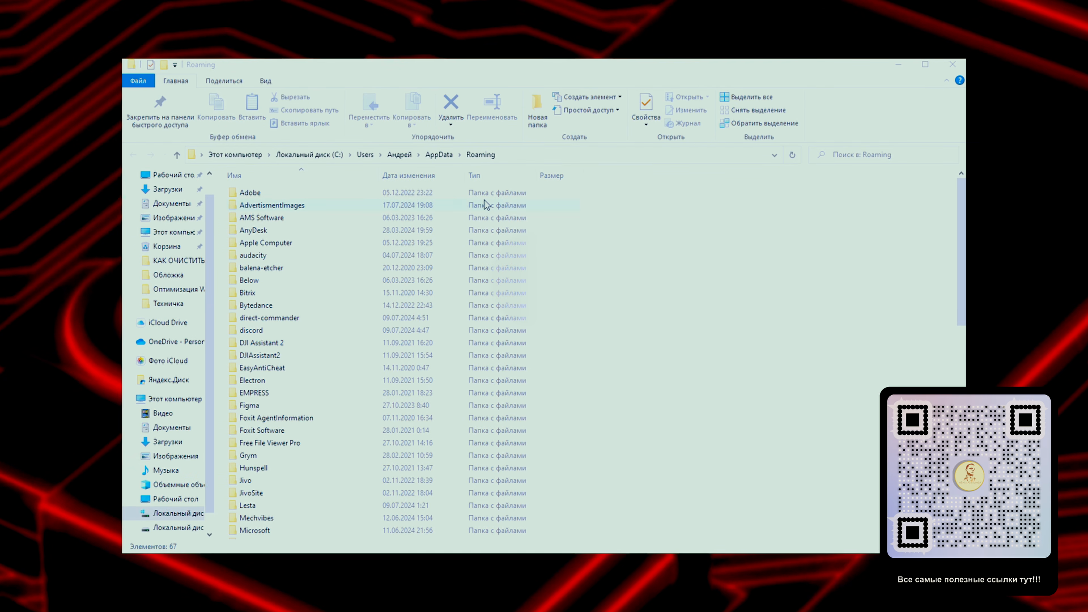
{"action": "left_click", "coordinate": [435, 156]}
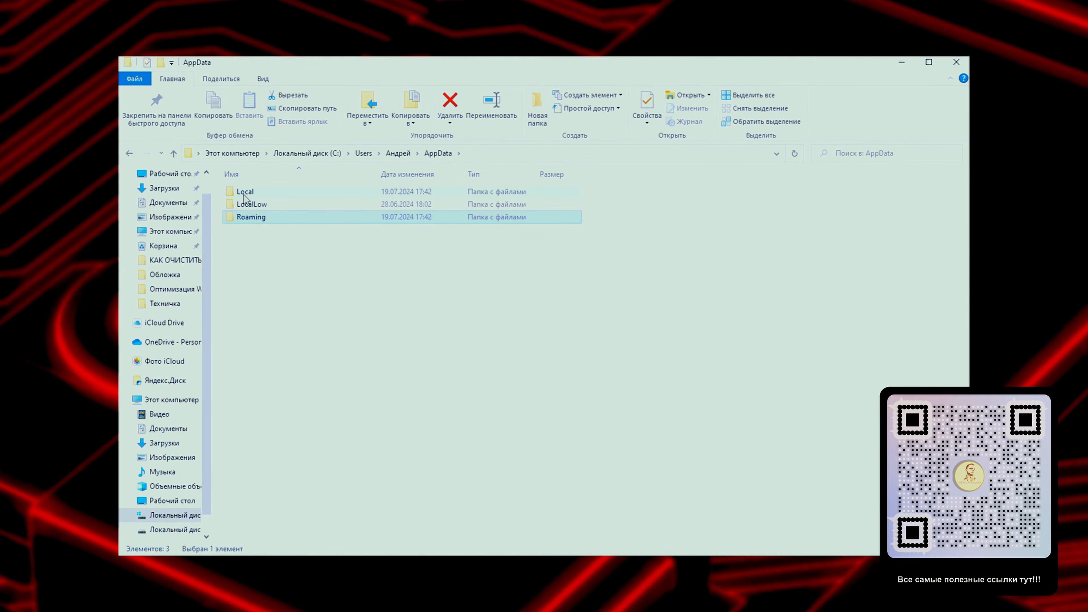
{"action": "left_click", "coordinate": [246, 195]}
{"action": "key", "text": "Return"}
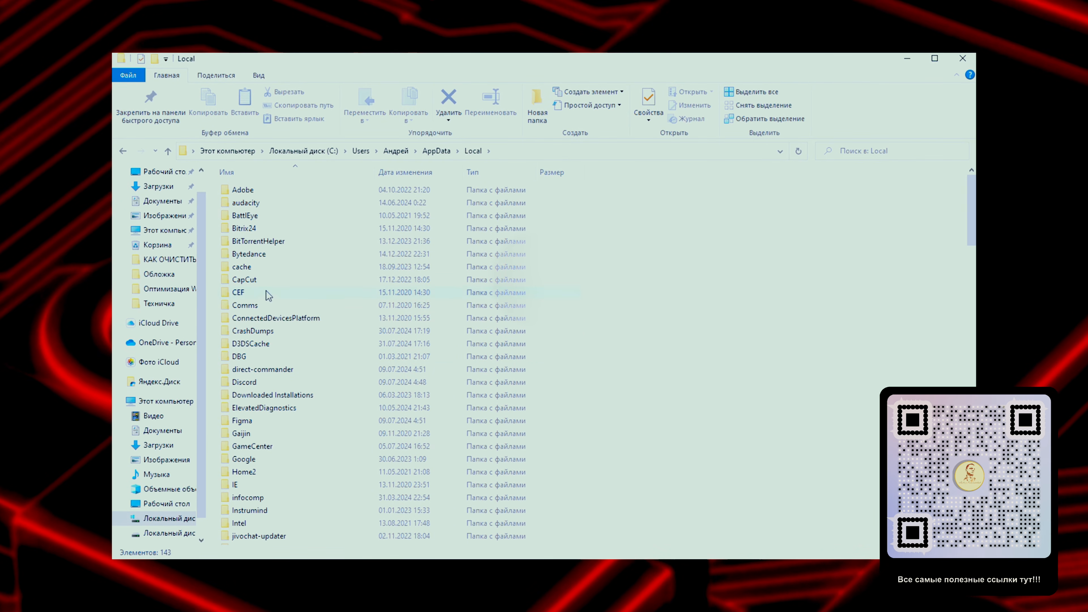
- Open NVIDIA\GLCache inside the Local folder and delete all the cache folders in it
{"action": "scroll", "coordinate": [268, 296], "scroll_direction": "down", "scroll_amount": 5}
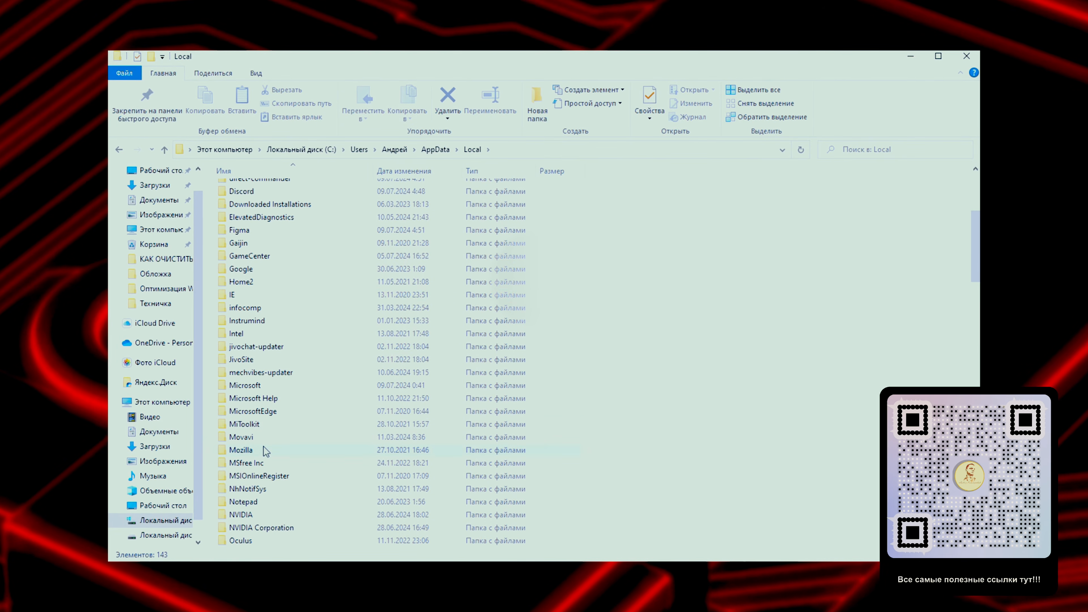
{"action": "double_click", "coordinate": [240, 515]}
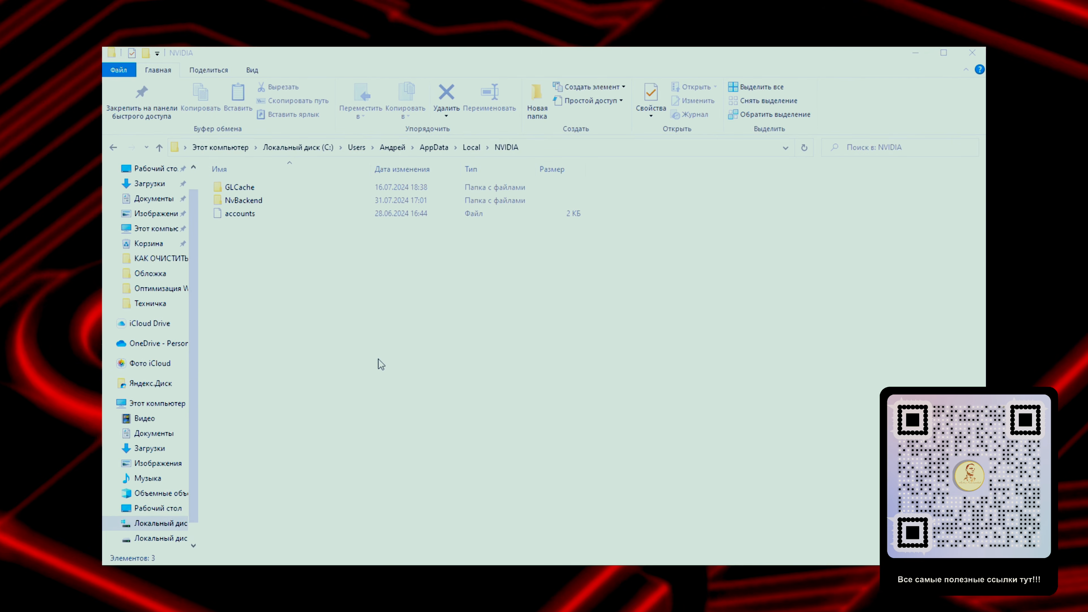
{"action": "double_click", "coordinate": [238, 187]}
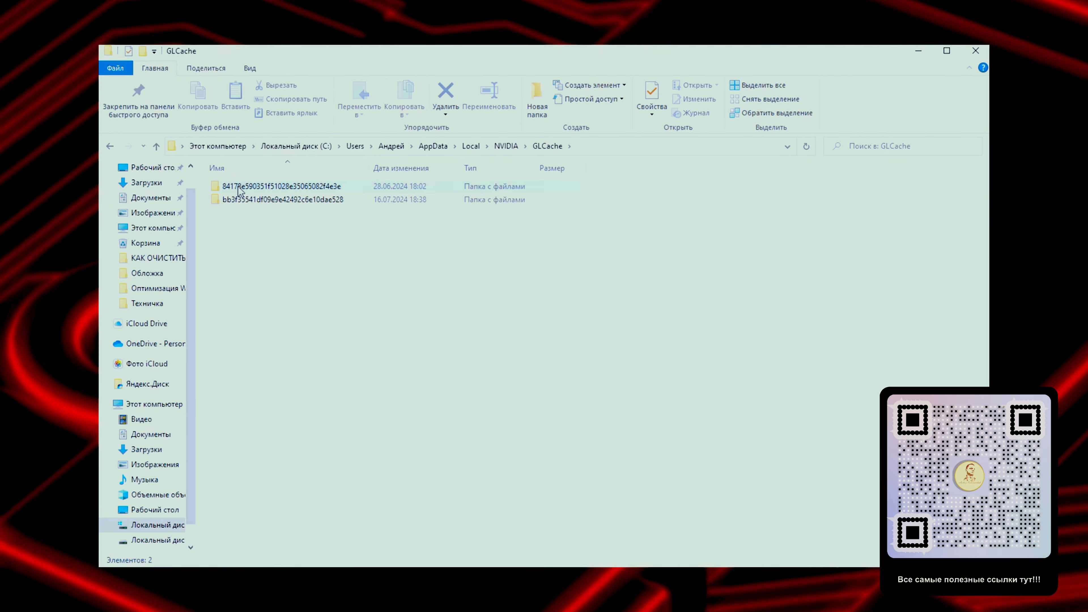
{"action": "right_click", "coordinate": [315, 320]}
{"action": "left_click", "coordinate": [296, 285]}
{"action": "key", "text": "ctrl+a"}
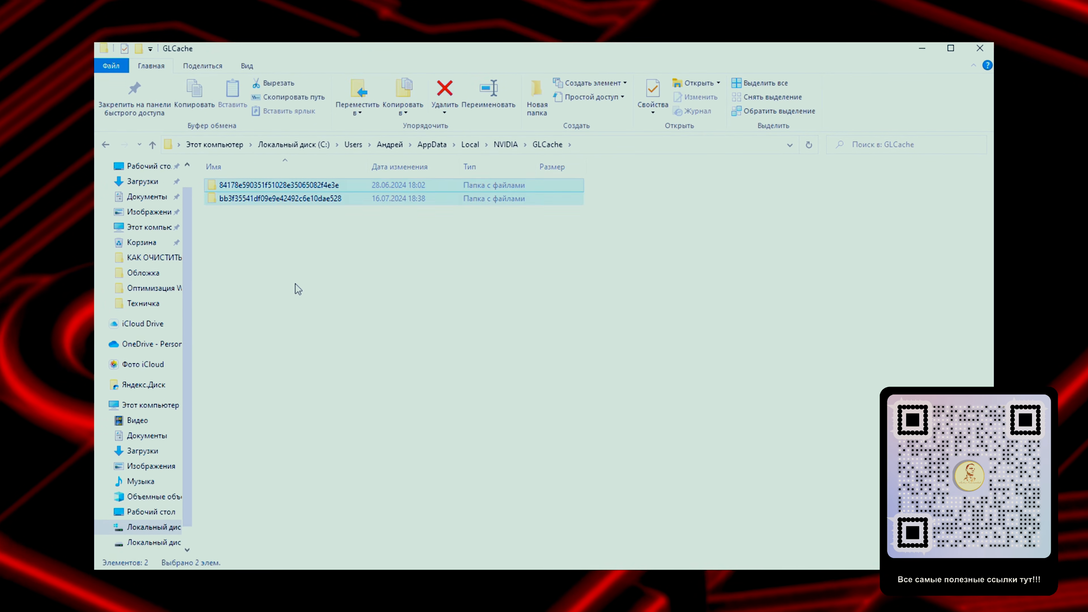
{"action": "right_click", "coordinate": [296, 199]}
{"action": "left_click", "coordinate": [381, 406]}
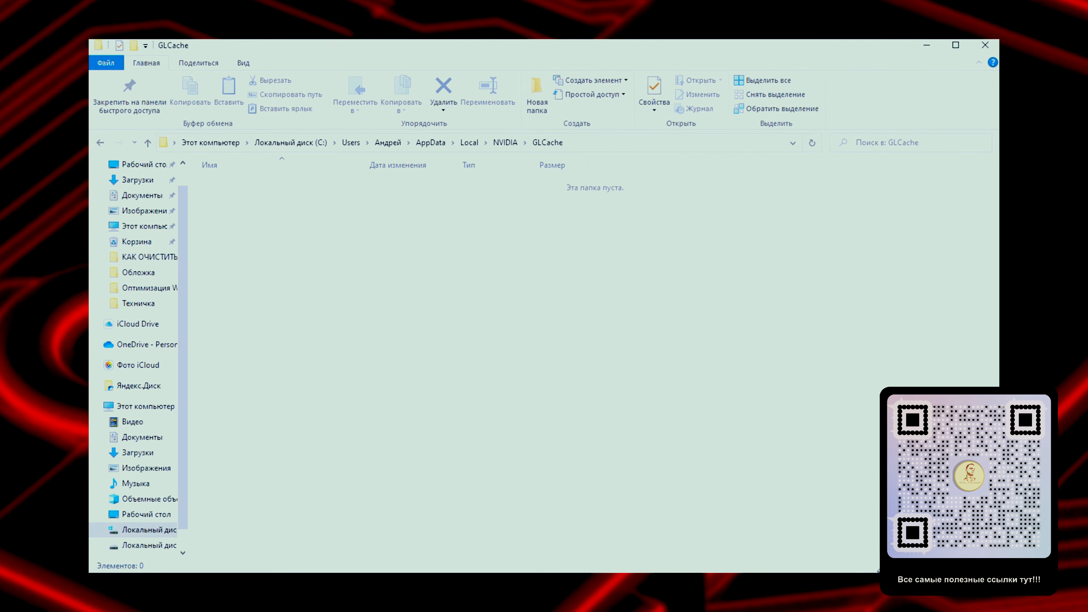
- Return to the Local folder, open its Temp subfolder and delete all the files and folders in it
{"action": "left_click", "coordinate": [468, 141]}
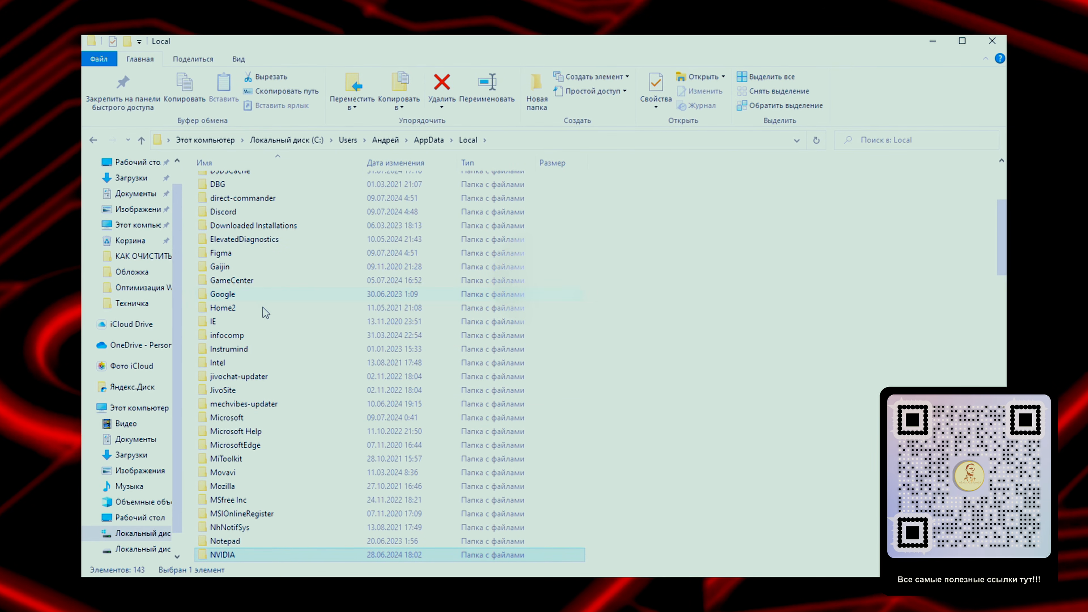
{"action": "scroll", "coordinate": [275, 296], "scroll_direction": "down", "scroll_amount": 8}
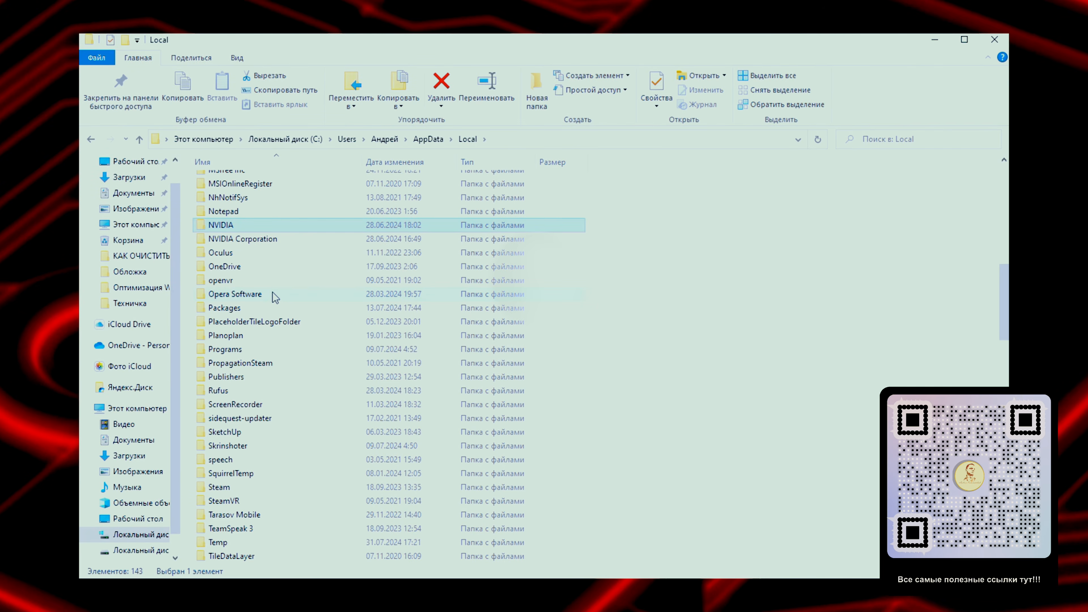
{"action": "double_click", "coordinate": [217, 543]}
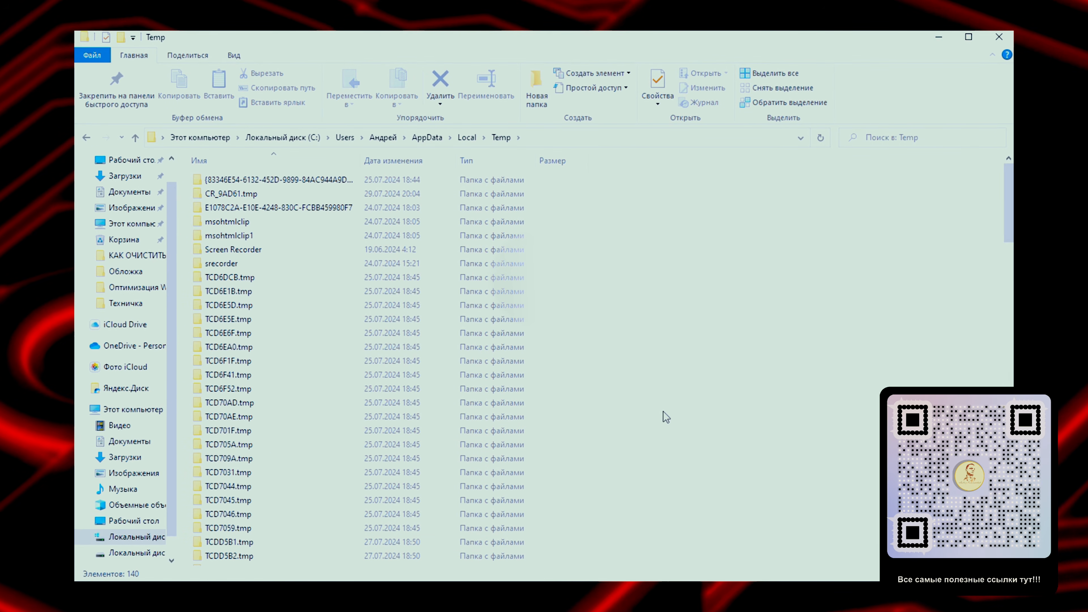
{"action": "key", "text": "ctrl+a"}
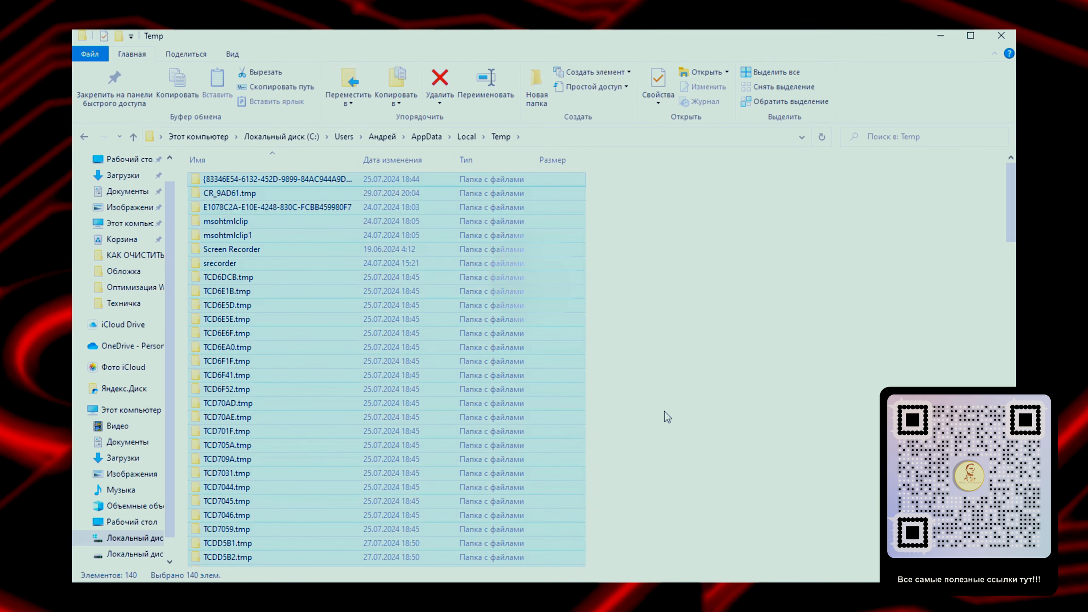
{"action": "right_click", "coordinate": [354, 379]}
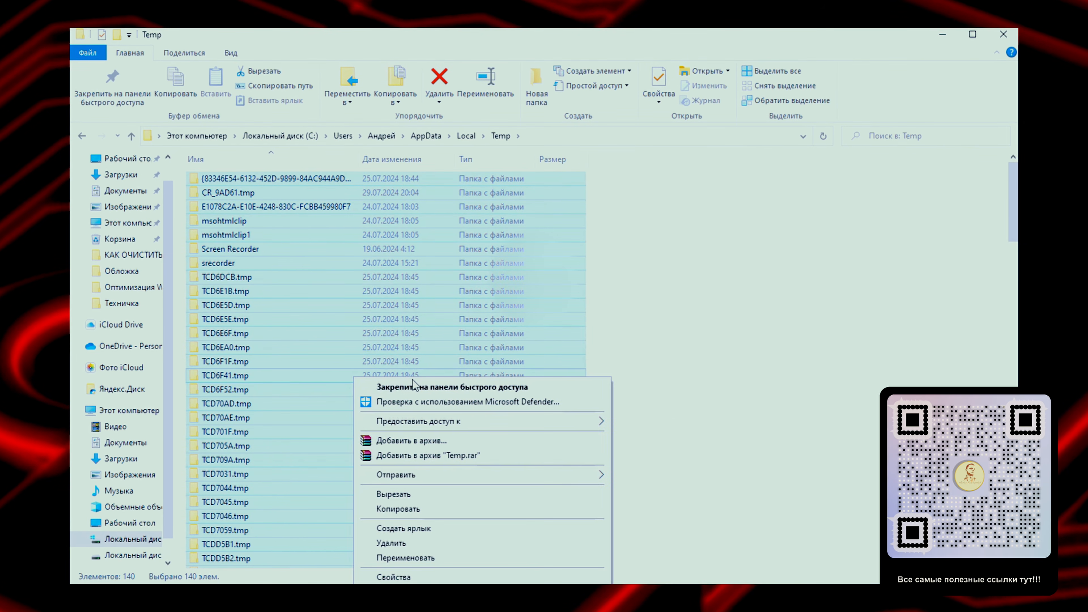
{"action": "left_click", "coordinate": [421, 544]}
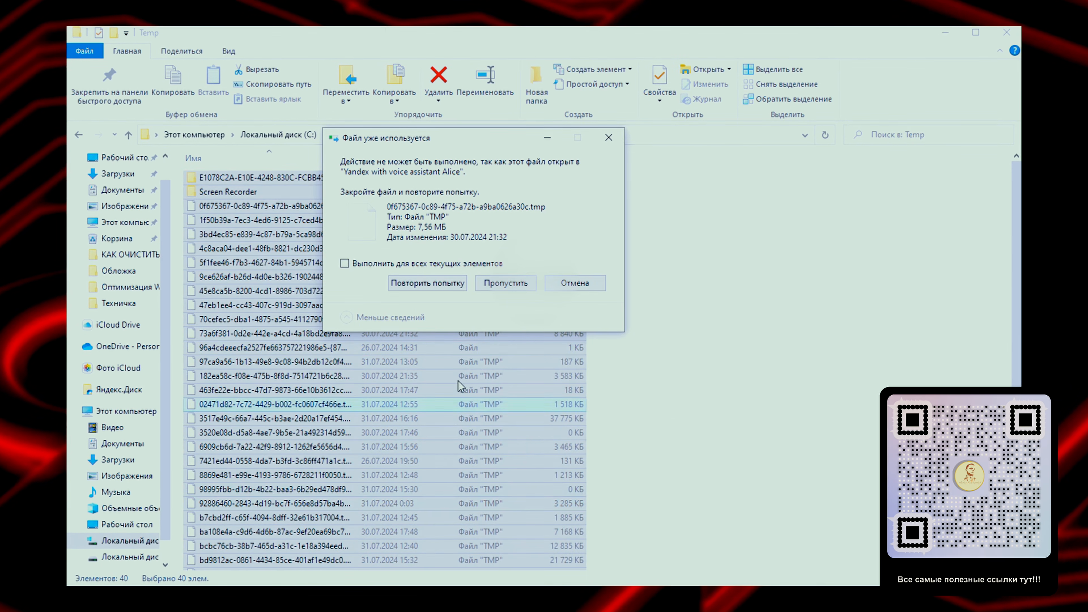
- Skip the files and folders in use for all current items, and delete the items still selected in Temp once more
{"action": "left_click", "coordinate": [363, 265]}
{"action": "left_click", "coordinate": [502, 283]}
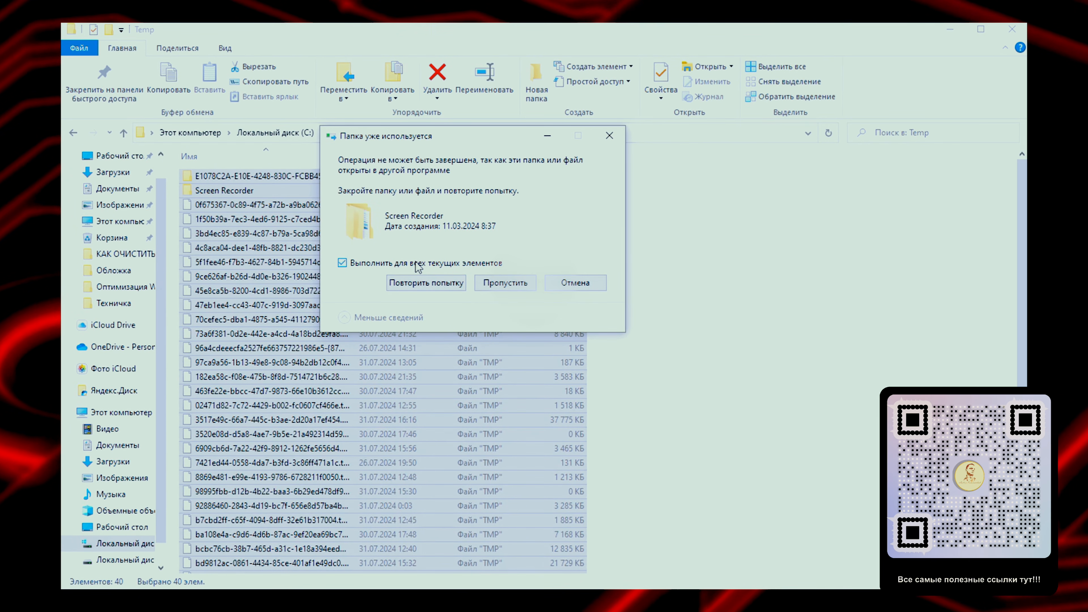
{"action": "left_click", "coordinate": [512, 282]}
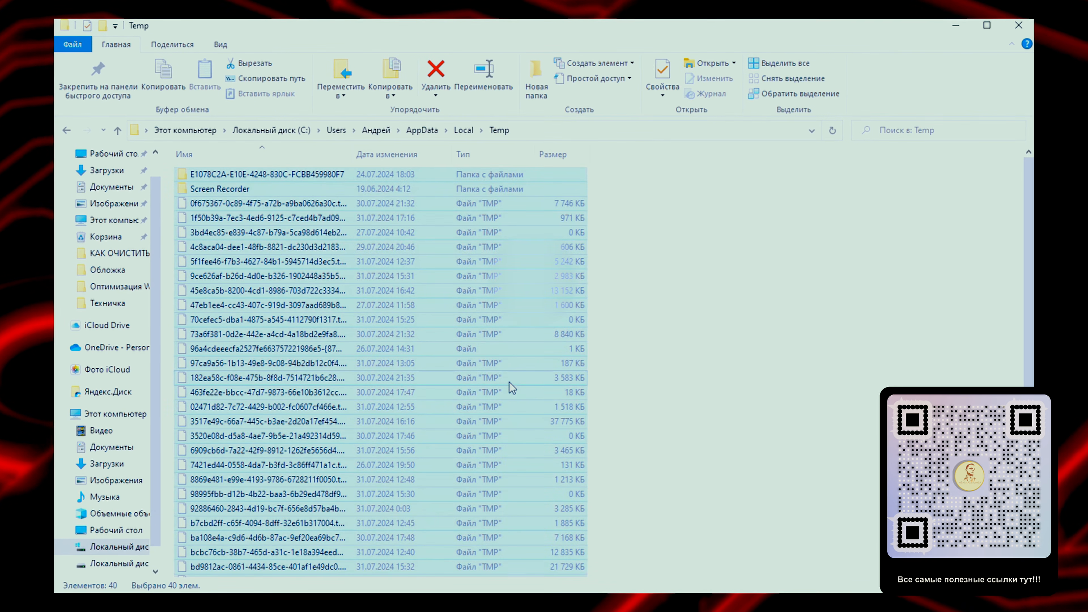
{"action": "right_click", "coordinate": [459, 318]}
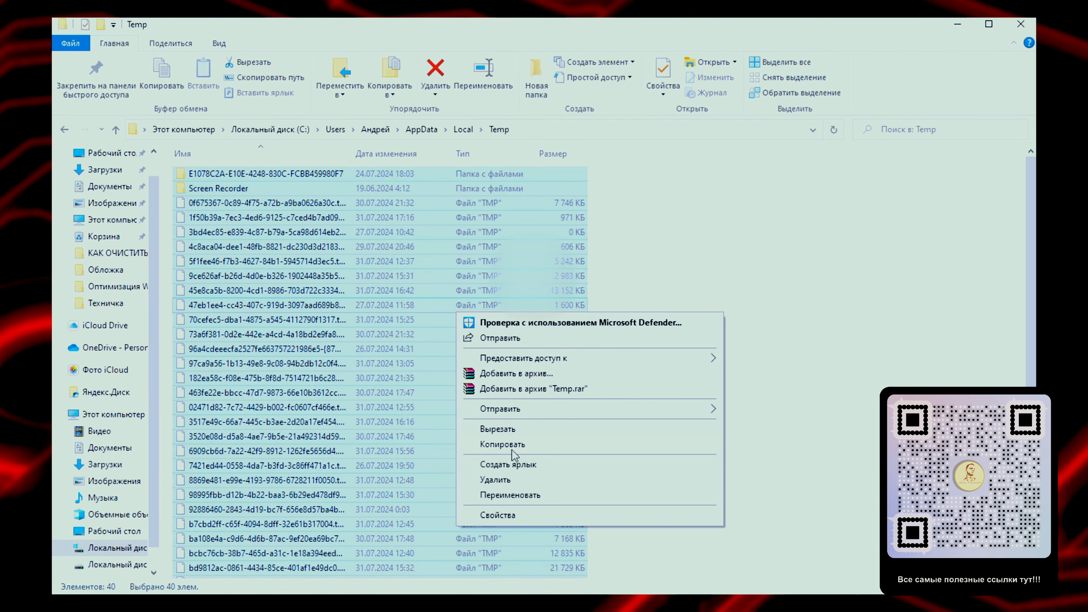
{"action": "left_click", "coordinate": [511, 478]}
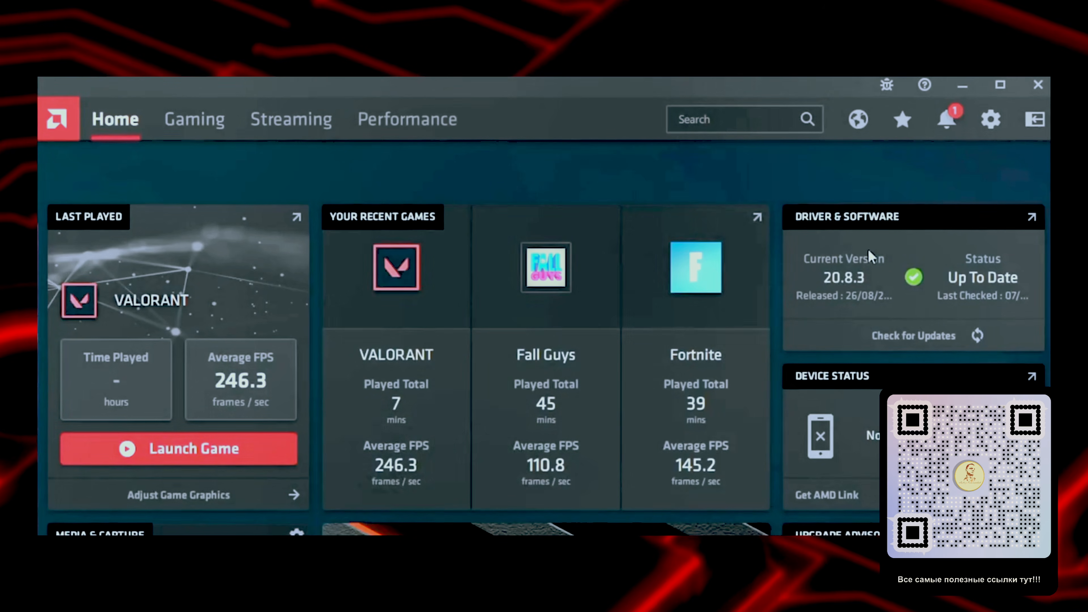
- Switch to AMD Radeon Software, open the global Graphics settings and expand the Advanced options to the end of the list
{"action": "left_click", "coordinate": [986, 126]}
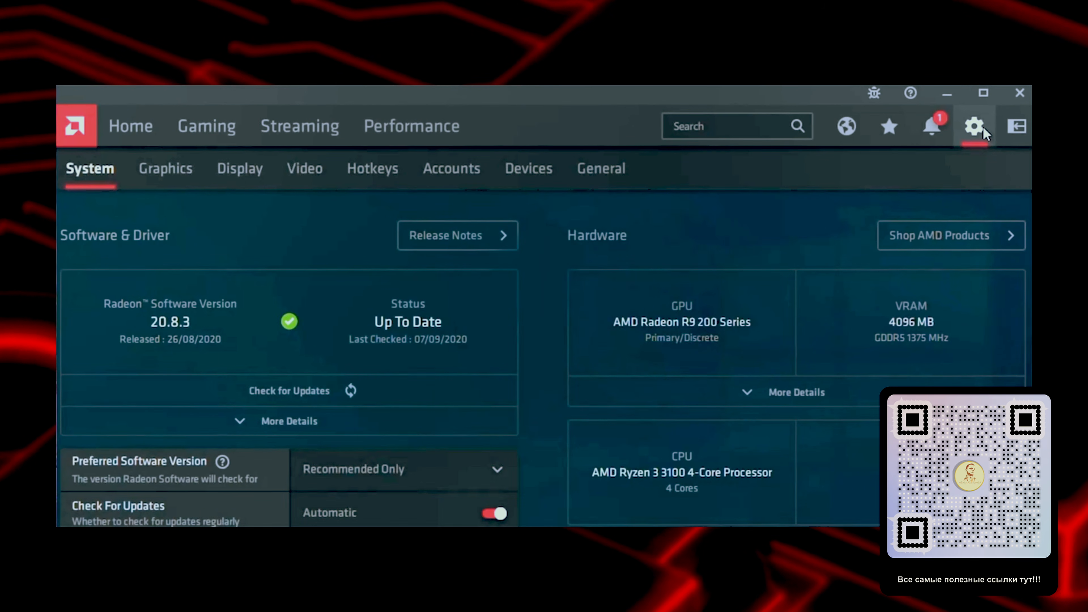
{"action": "left_click", "coordinate": [184, 177]}
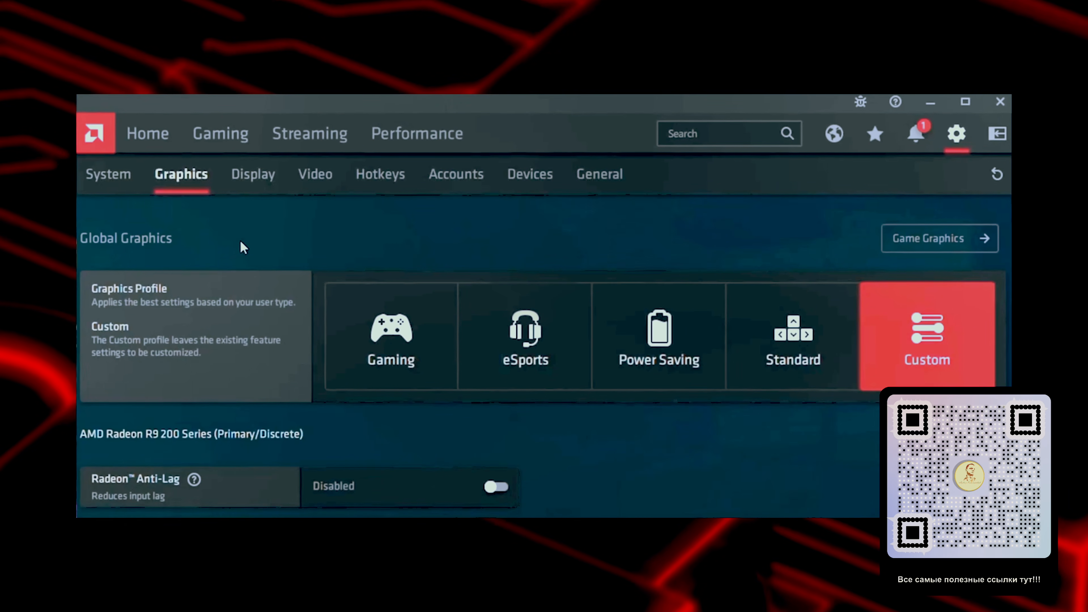
{"action": "scroll", "coordinate": [240, 240], "scroll_direction": "down", "scroll_amount": 5}
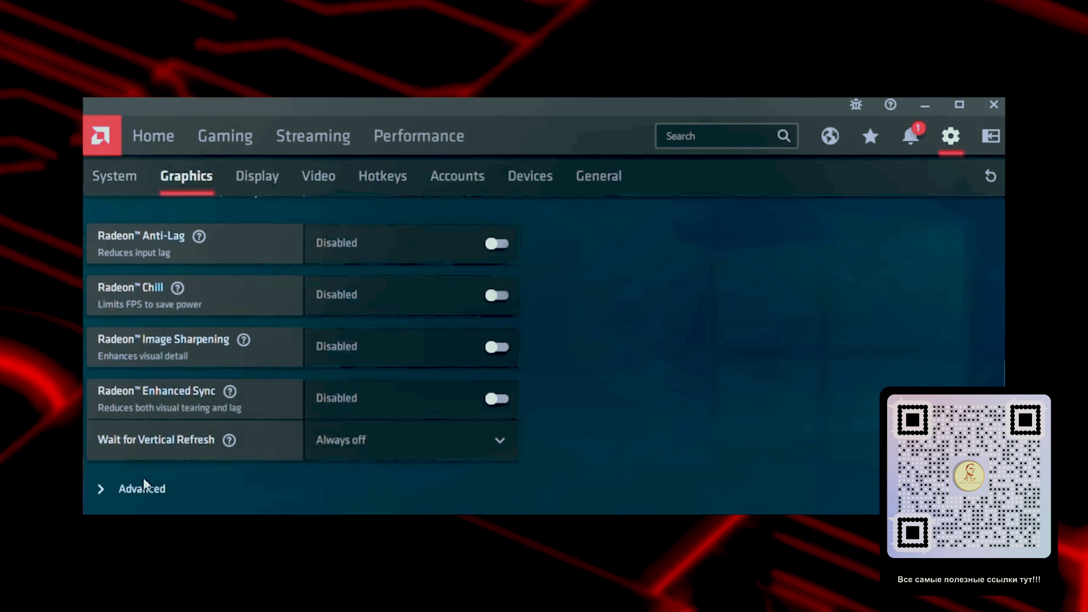
{"action": "left_click", "coordinate": [130, 488]}
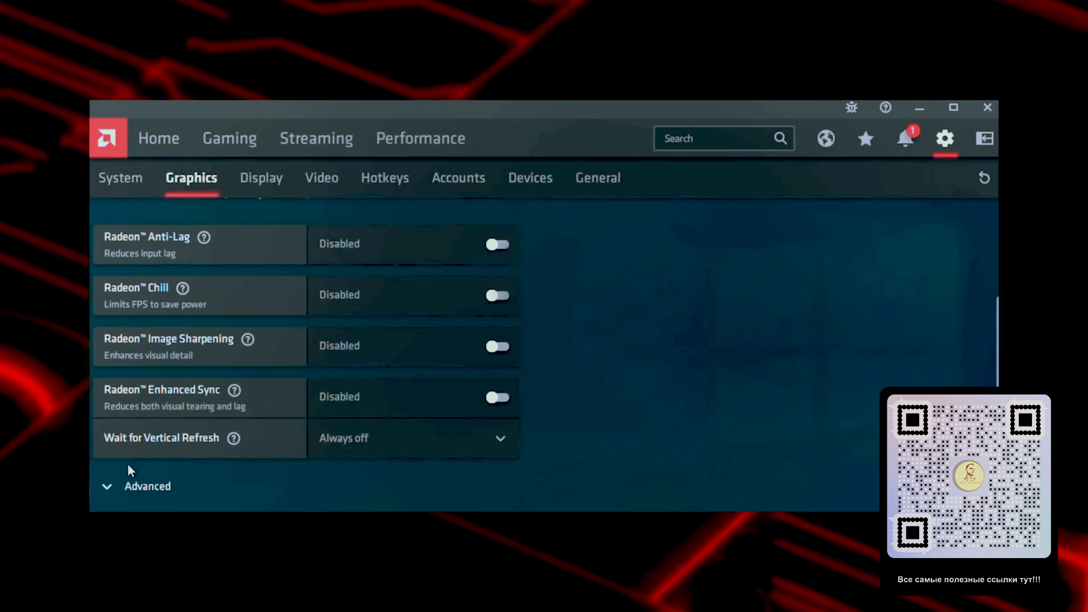
{"action": "scroll", "coordinate": [159, 425], "scroll_direction": "down", "scroll_amount": 10}
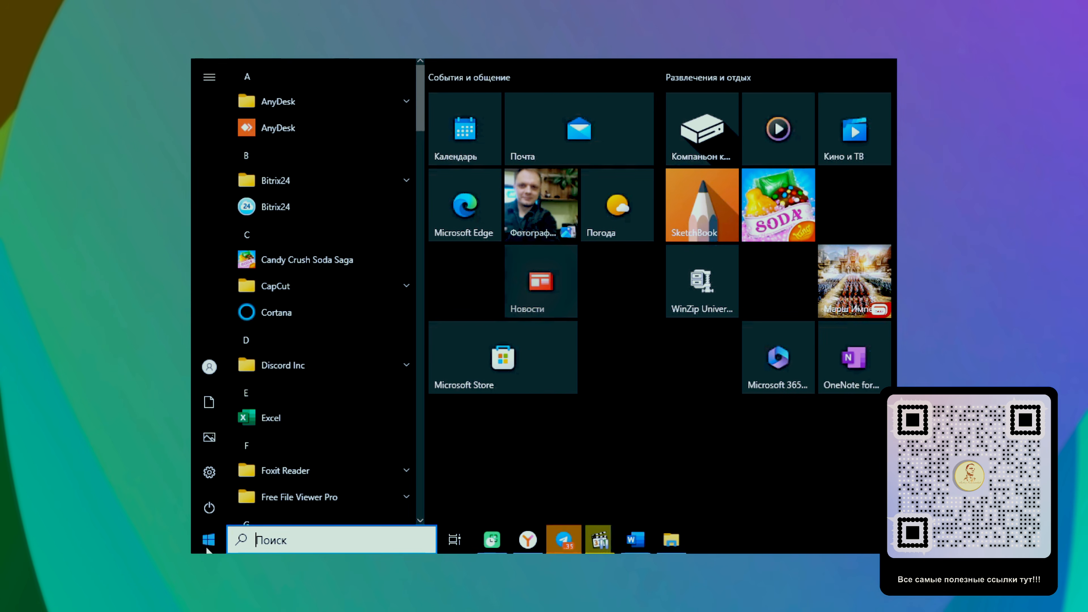
- Open the temporary files page ("Временные файлы") in the Windows storage settings and review the file categories selected for deletion
{"action": "left_click", "coordinate": [199, 478]}
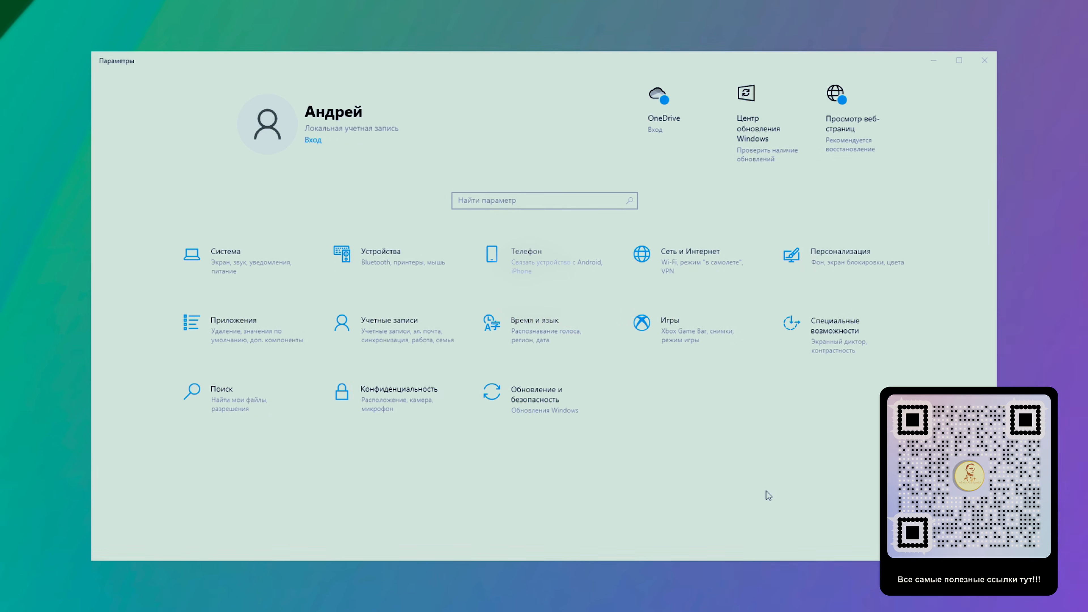
{"action": "left_click", "coordinate": [219, 264]}
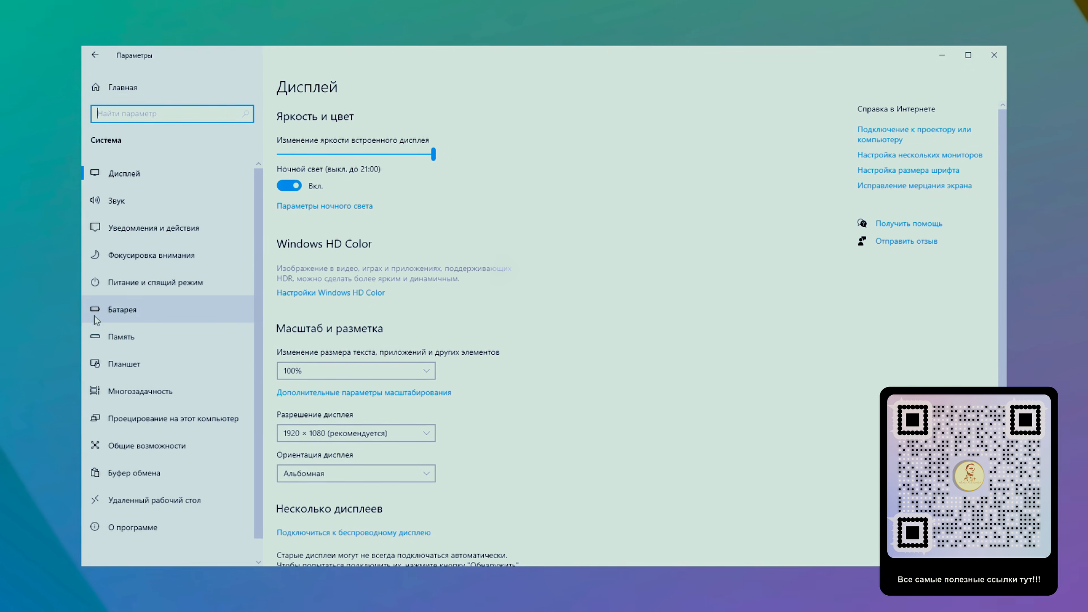
{"action": "left_click", "coordinate": [126, 342]}
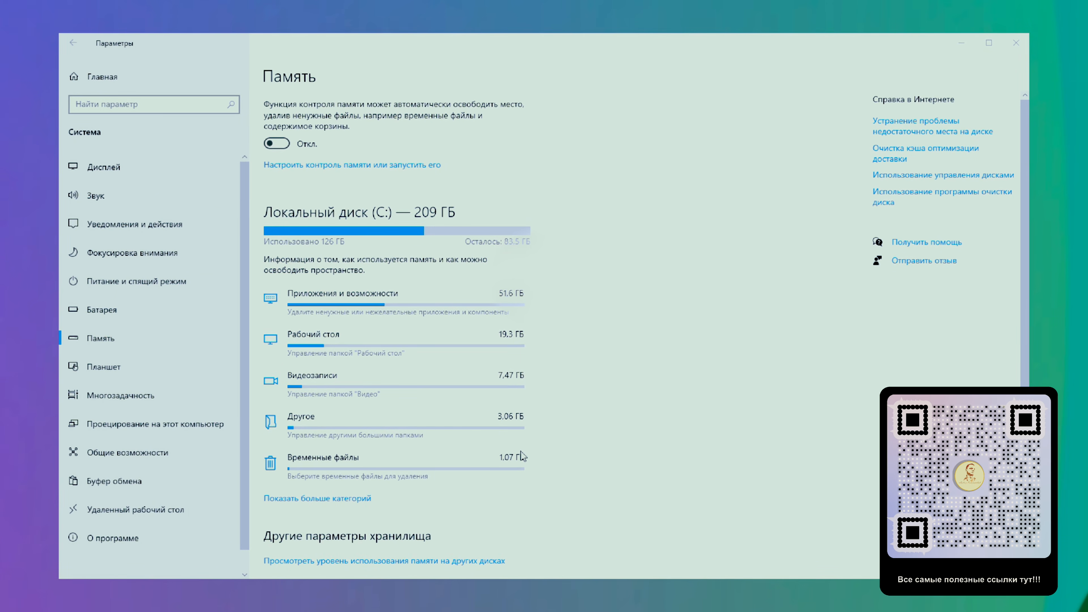
{"action": "left_click", "coordinate": [350, 462]}
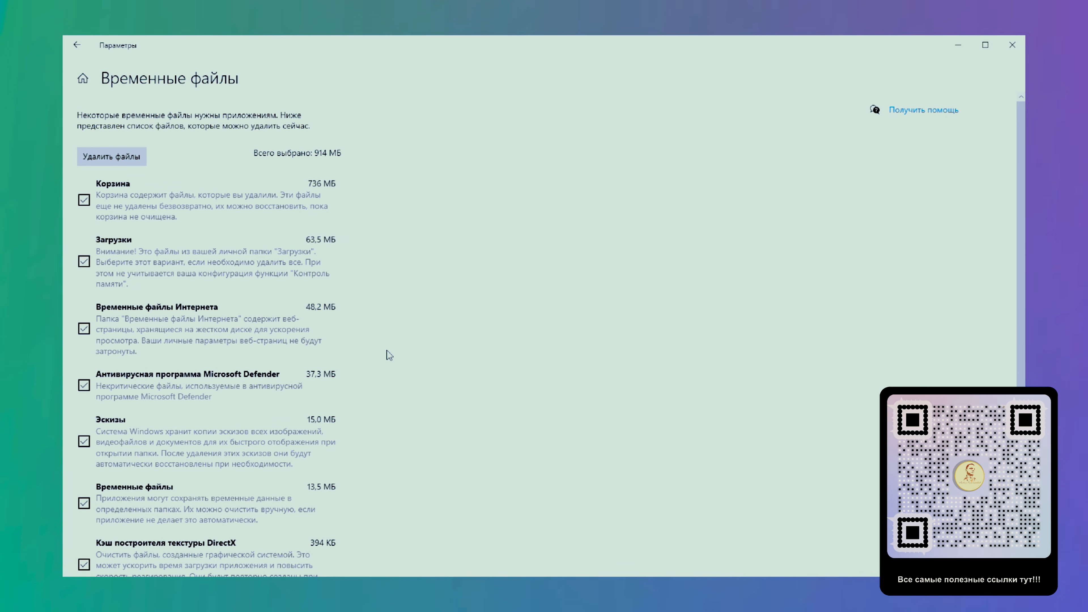
{"action": "scroll", "coordinate": [387, 351], "scroll_direction": "down", "scroll_amount": 3}
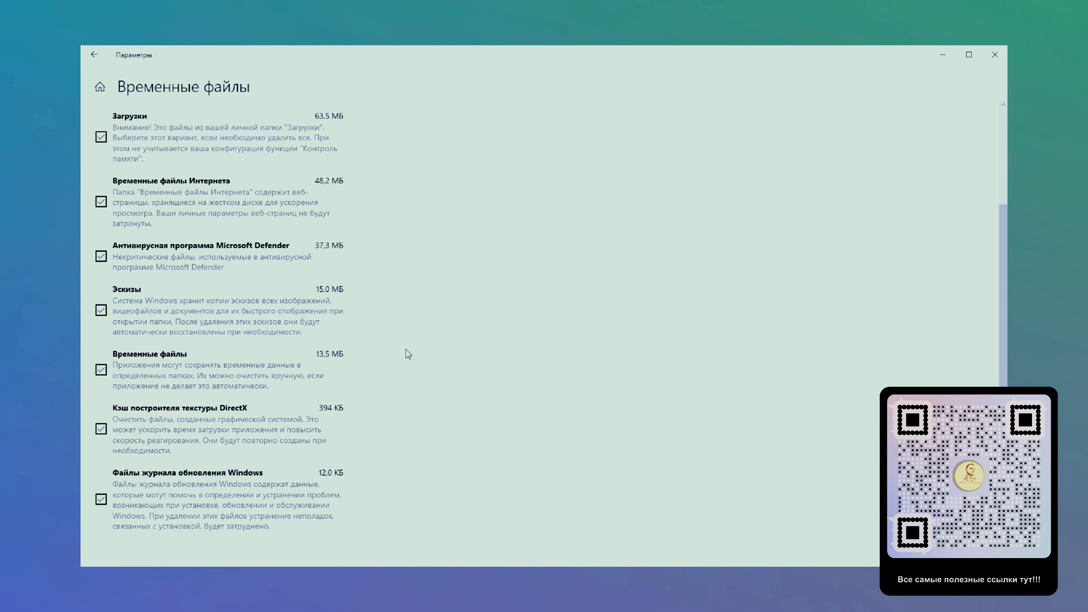
{"action": "scroll", "coordinate": [407, 349], "scroll_direction": "up", "scroll_amount": 3}
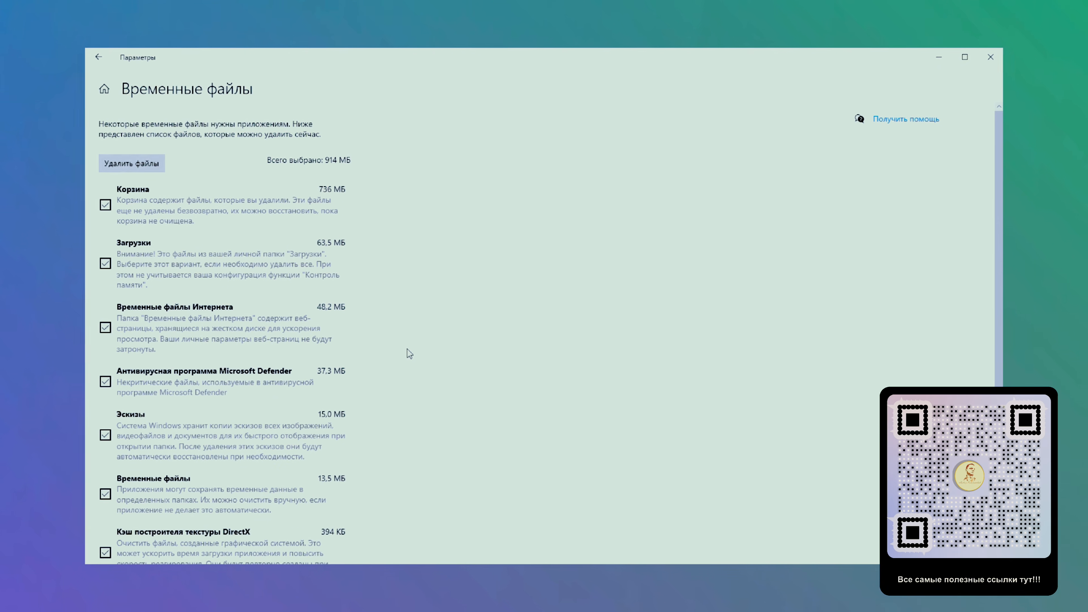
{"action": "scroll", "coordinate": [408, 349], "scroll_direction": "down", "scroll_amount": 3}
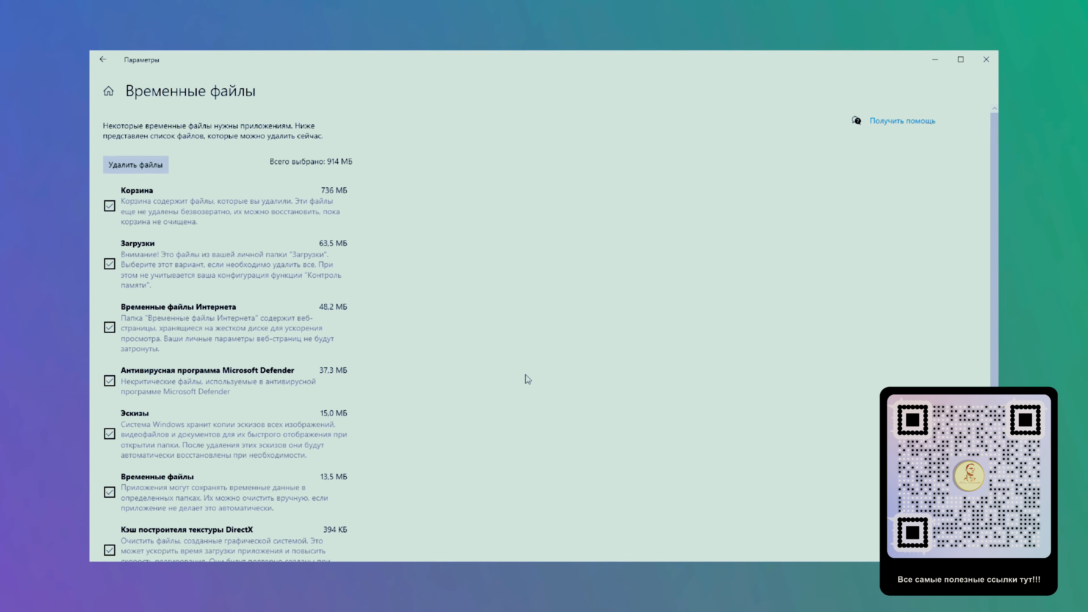
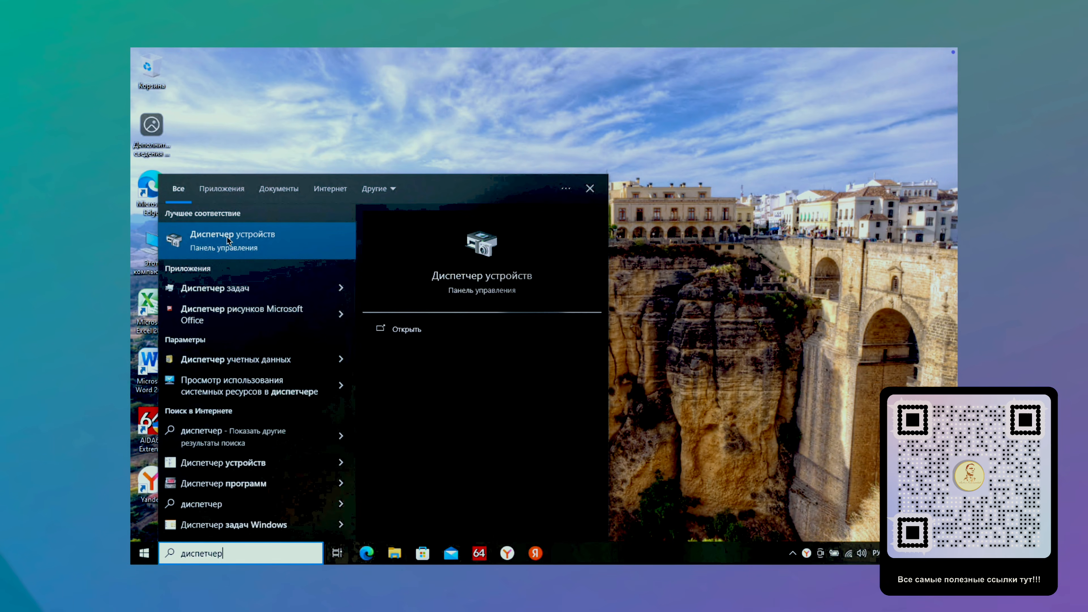
- Open Device Manager ("Диспетчер устройств"), maximize it and expand the display adapters ("Видеоадаптеры")
{"action": "left_click", "coordinate": [226, 239]}
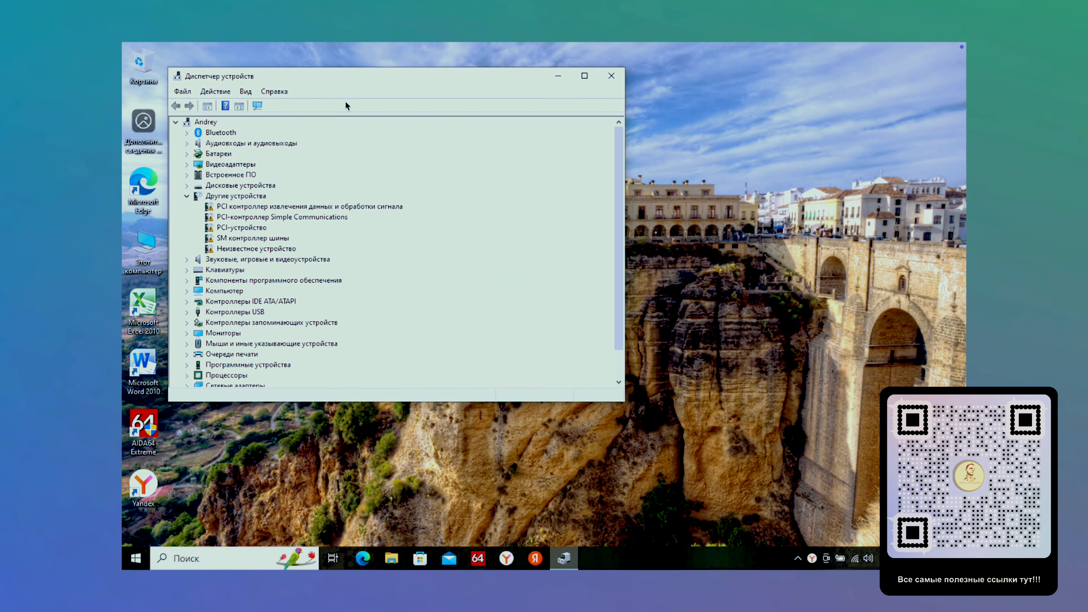
{"action": "left_click_drag", "start_coordinate": [345, 81], "coordinate": [484, 139]}
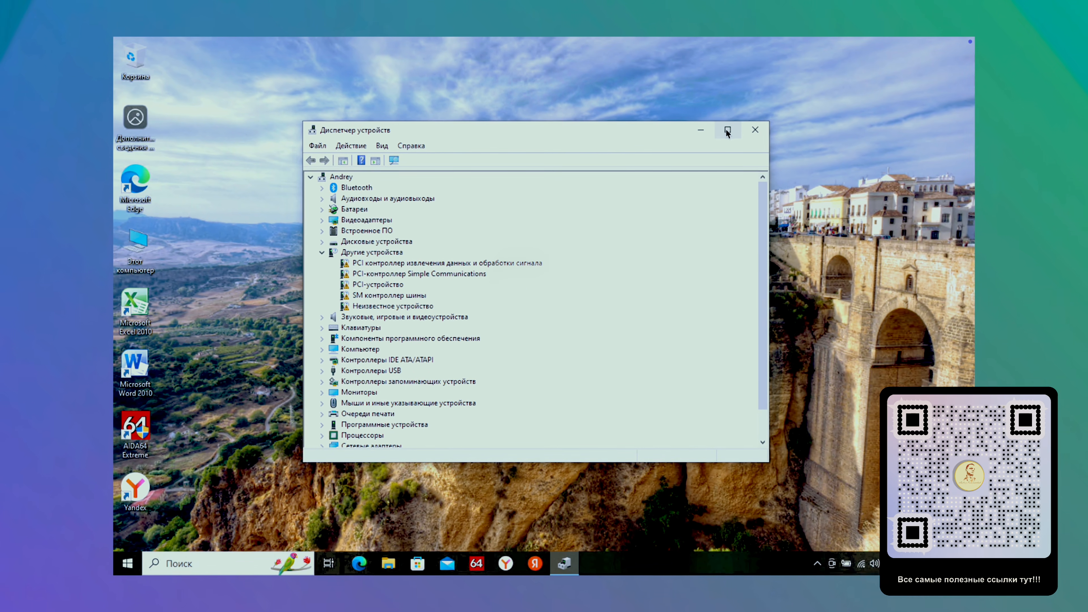
{"action": "left_click", "coordinate": [727, 129]}
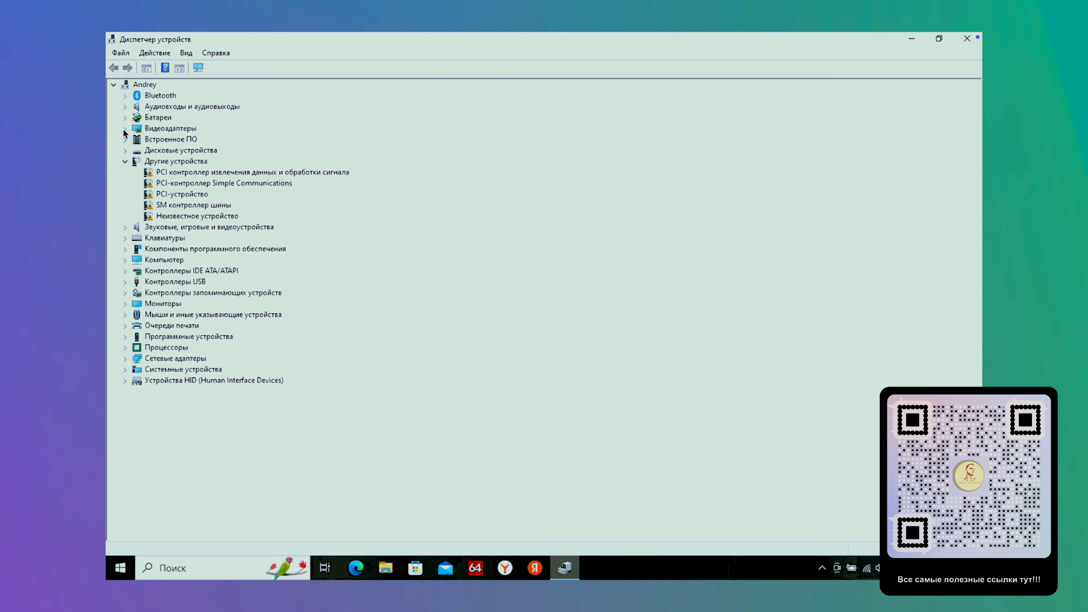
{"action": "left_click", "coordinate": [124, 129]}
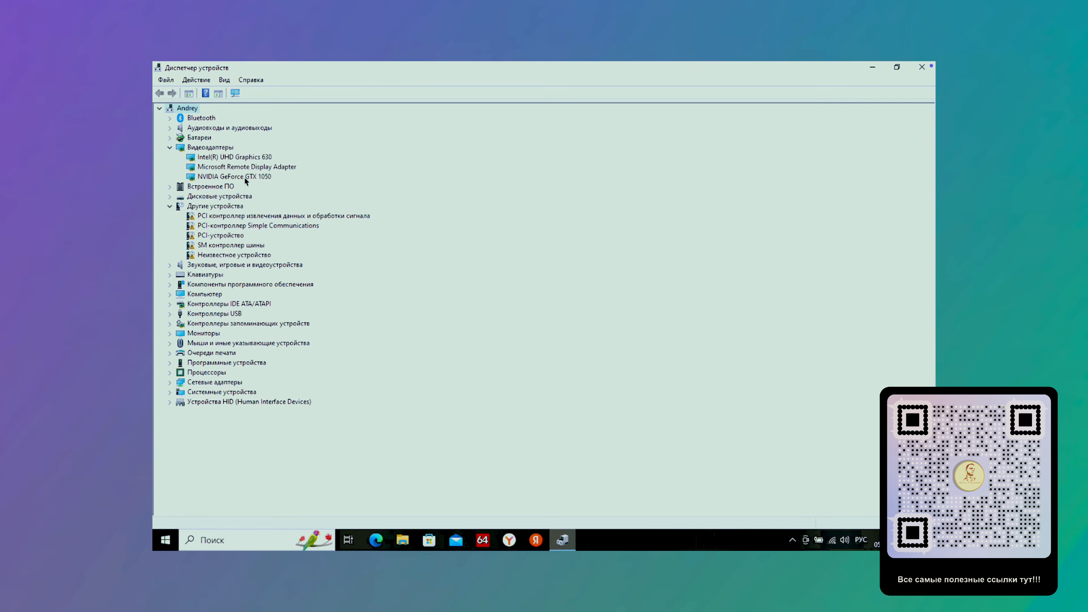
- Open the driver properties of the NVIDIA GeForce GTX 1050 and choose to uninstall the device ("Удалить устройство")
{"action": "double_click", "coordinate": [250, 177]}
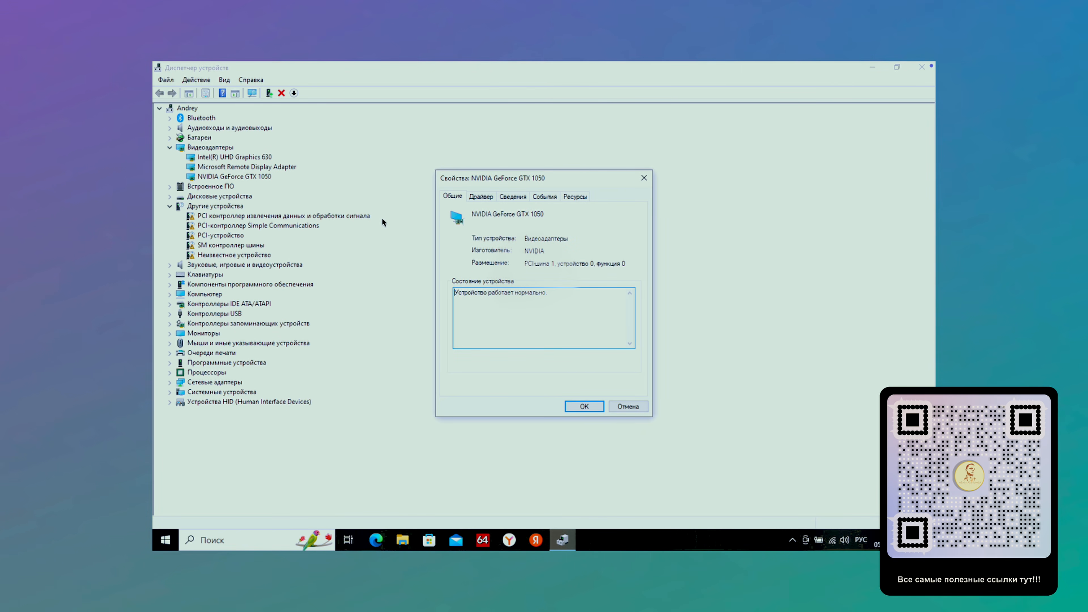
{"action": "left_click", "coordinate": [483, 195]}
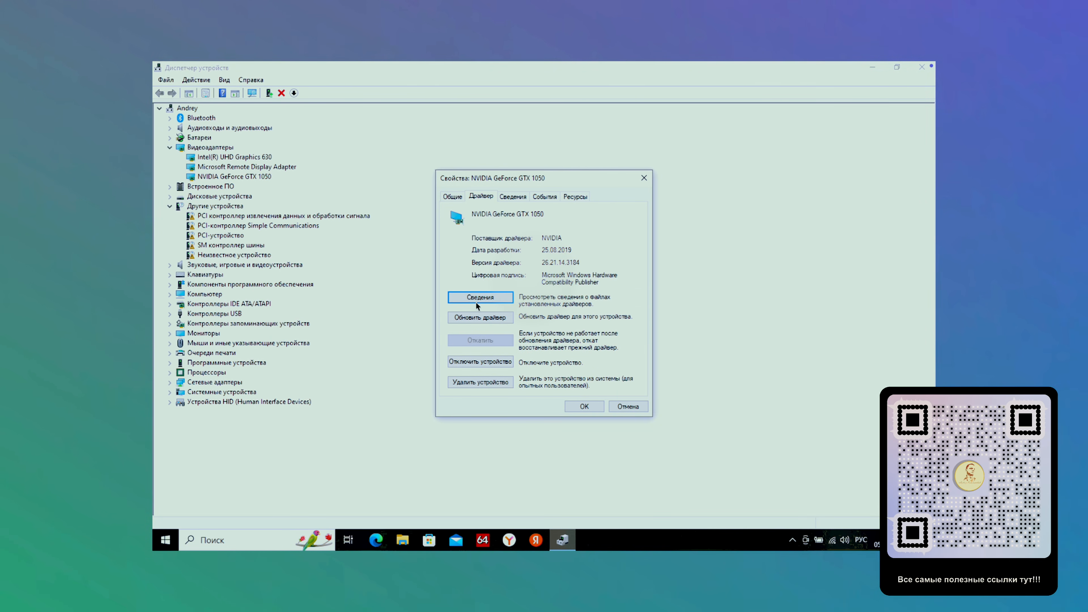
{"action": "left_click", "coordinate": [481, 381]}
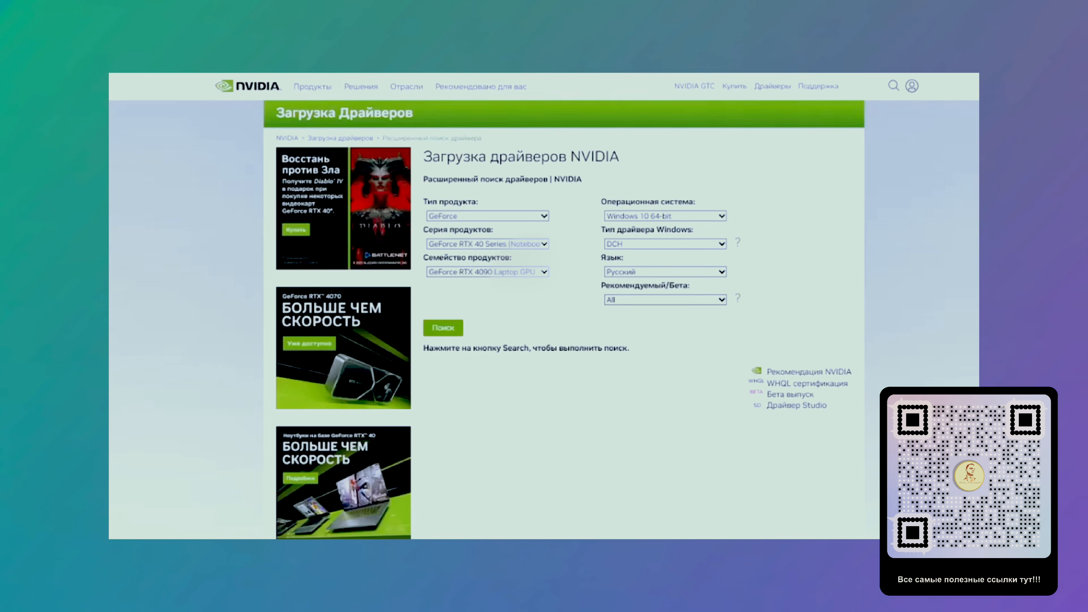
- On the NVIDIA driver download page, choose the graphics card's product series and open the product family choices
{"action": "left_click", "coordinate": [543, 241]}
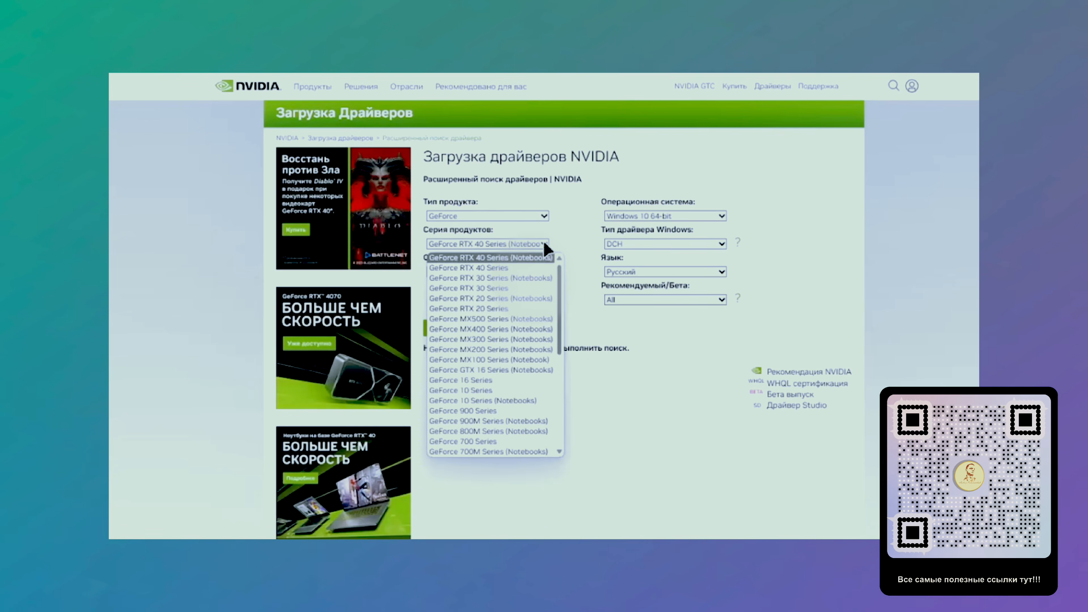
{"action": "left_click", "coordinate": [534, 281]}
{"action": "left_click", "coordinate": [543, 271]}
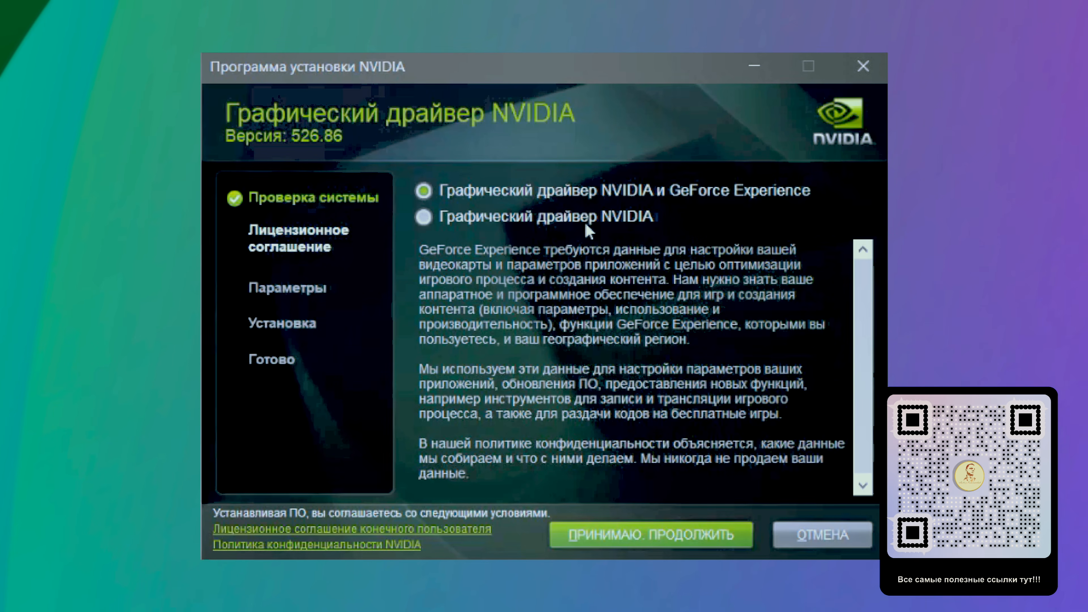
- In the NVIDIA installer, choose the graphics driver with GeForce Experience, accept the licence and continue with the custom installation ("Выборочная установка")
{"action": "left_click", "coordinate": [592, 219]}
{"action": "left_click", "coordinate": [576, 199]}
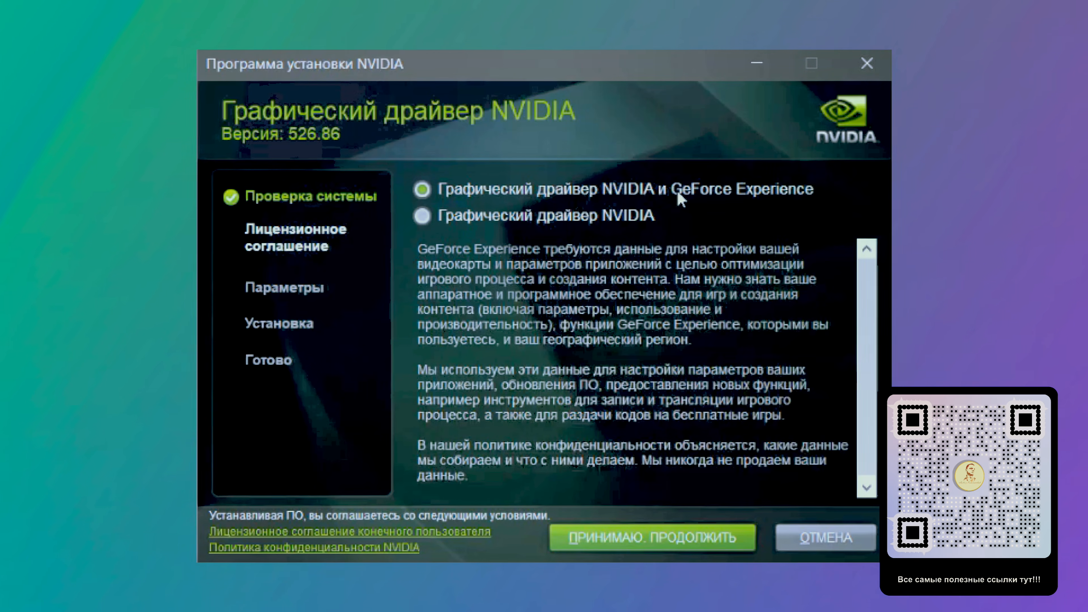
{"action": "left_click", "coordinate": [659, 544]}
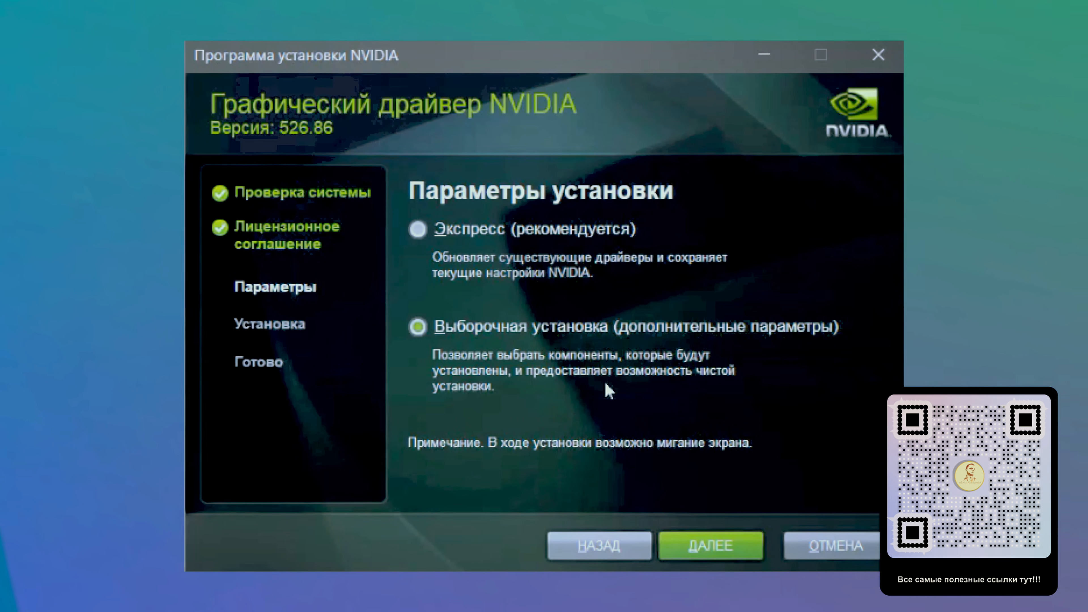
{"action": "left_click", "coordinate": [714, 544]}
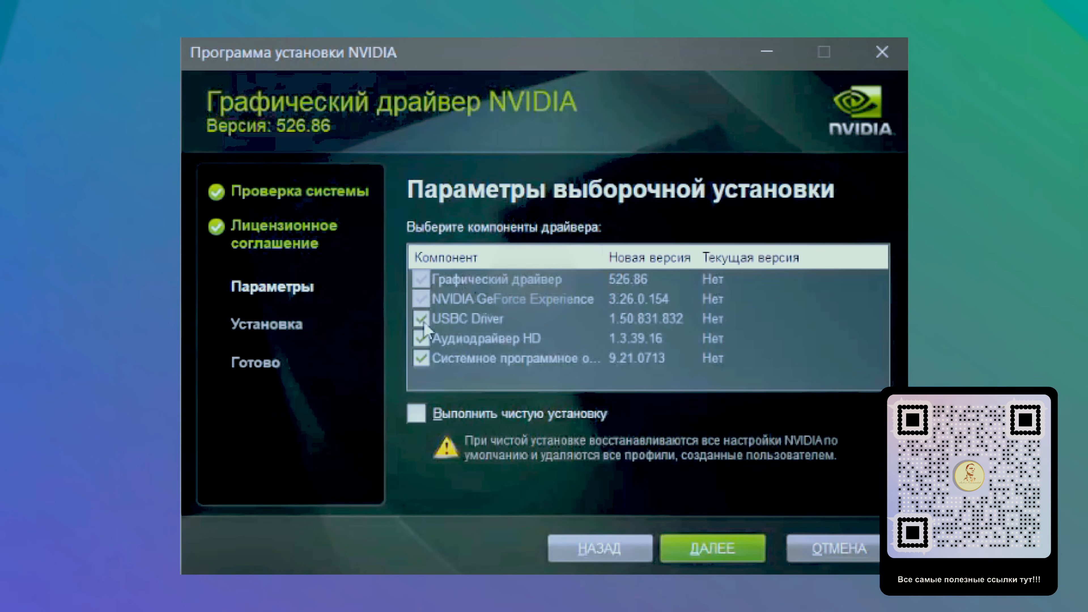
- Keep all NVIDIA driver components selected, widen the component column and enable the clean installation ("Выполнить чистую установку")
{"action": "left_click", "coordinate": [422, 301]}
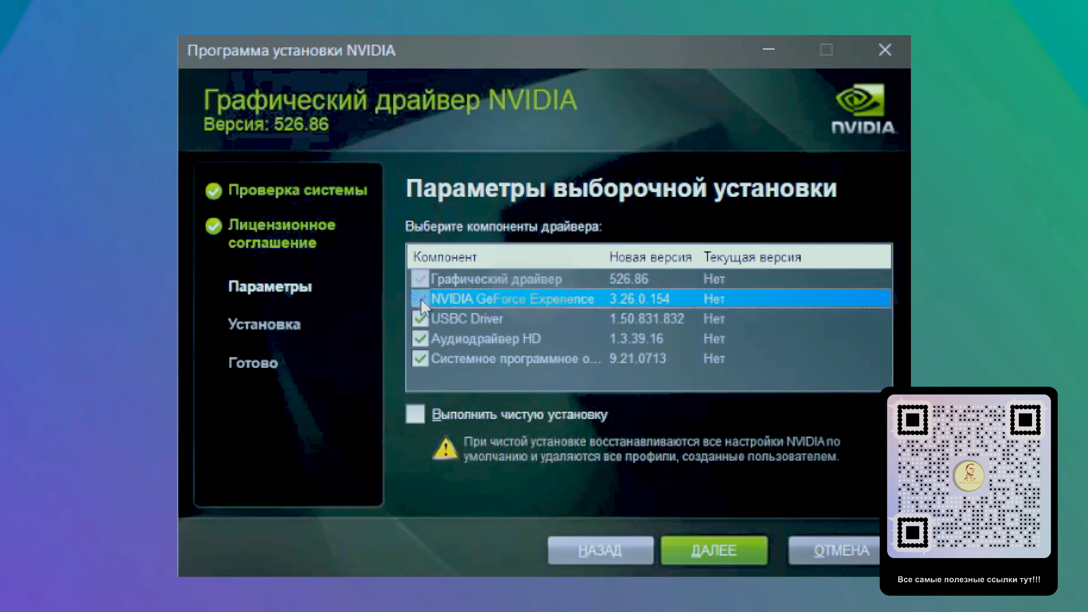
{"action": "left_click", "coordinate": [420, 318]}
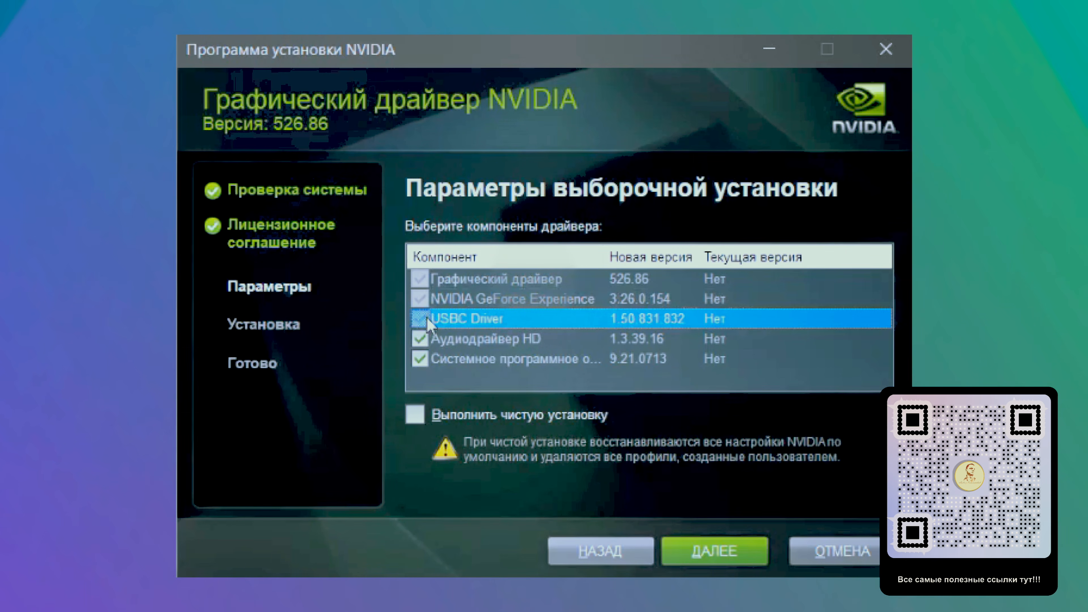
{"action": "left_click", "coordinate": [420, 359]}
{"action": "left_click", "coordinate": [420, 338]}
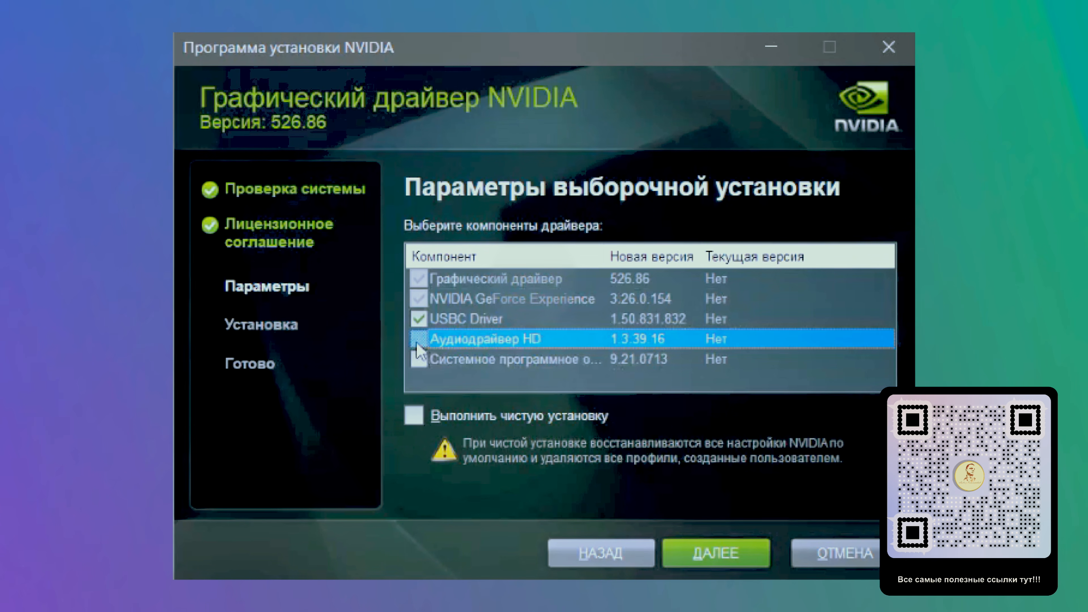
{"action": "left_click", "coordinate": [420, 360]}
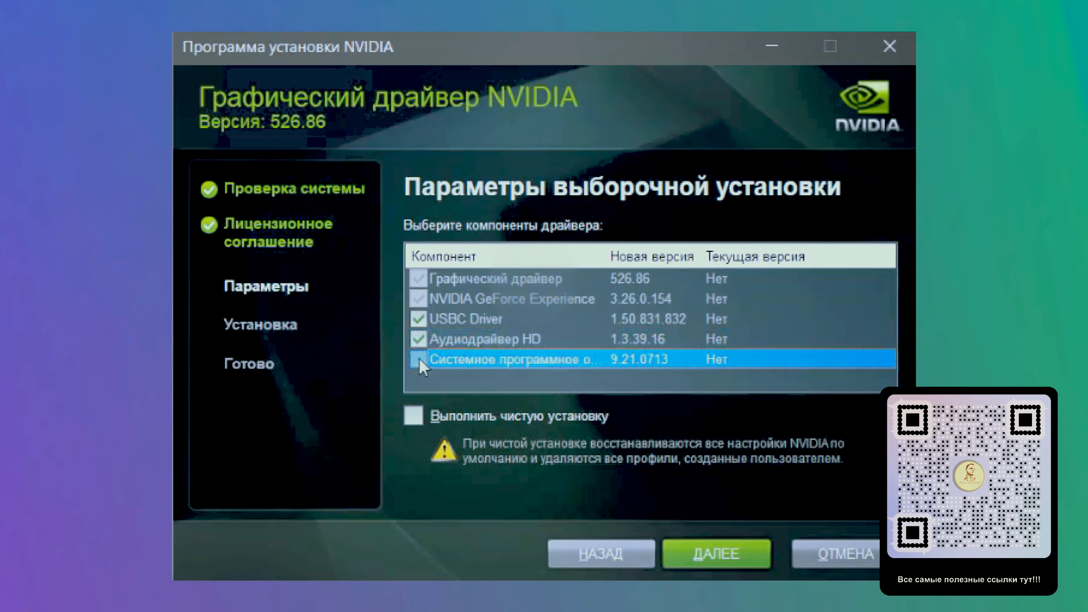
{"action": "mouse_move", "coordinate": [605, 259]}
{"action": "left_mouse_down"}
{"action": "mouse_move", "coordinate": [728, 266]}
{"action": "mouse_move", "coordinate": [623, 257]}
{"action": "left_mouse_up"}
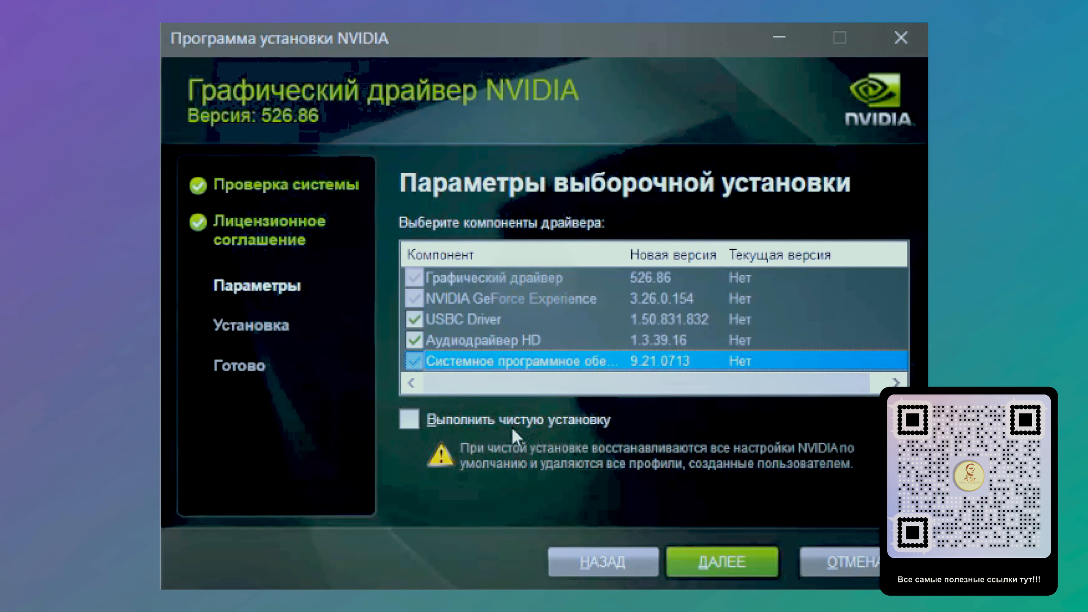
{"action": "left_click", "coordinate": [444, 428]}
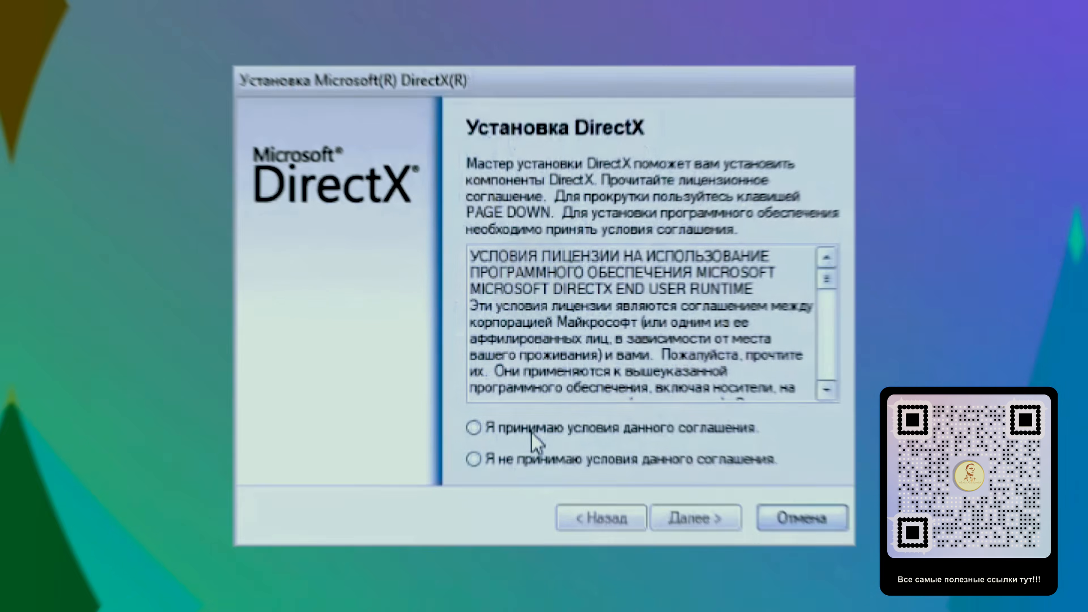
- In the DirectX installer, accept the licence agreement, decline the Bing bar ("Установка Панели Bing") and continue the setup
{"action": "left_click", "coordinate": [533, 434]}
{"action": "left_click", "coordinate": [698, 518]}
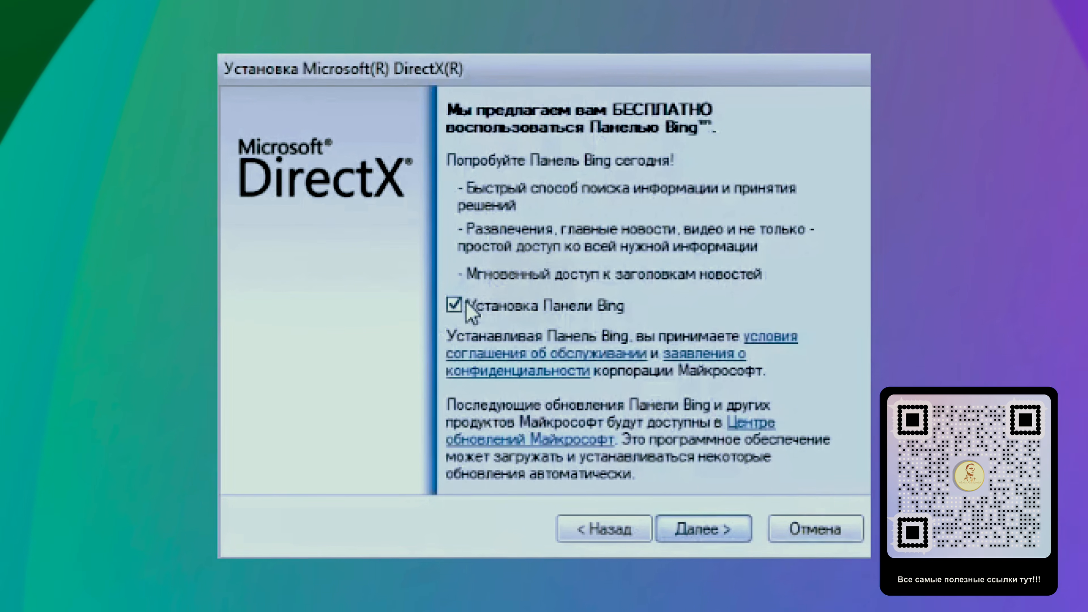
{"action": "left_click", "coordinate": [473, 306]}
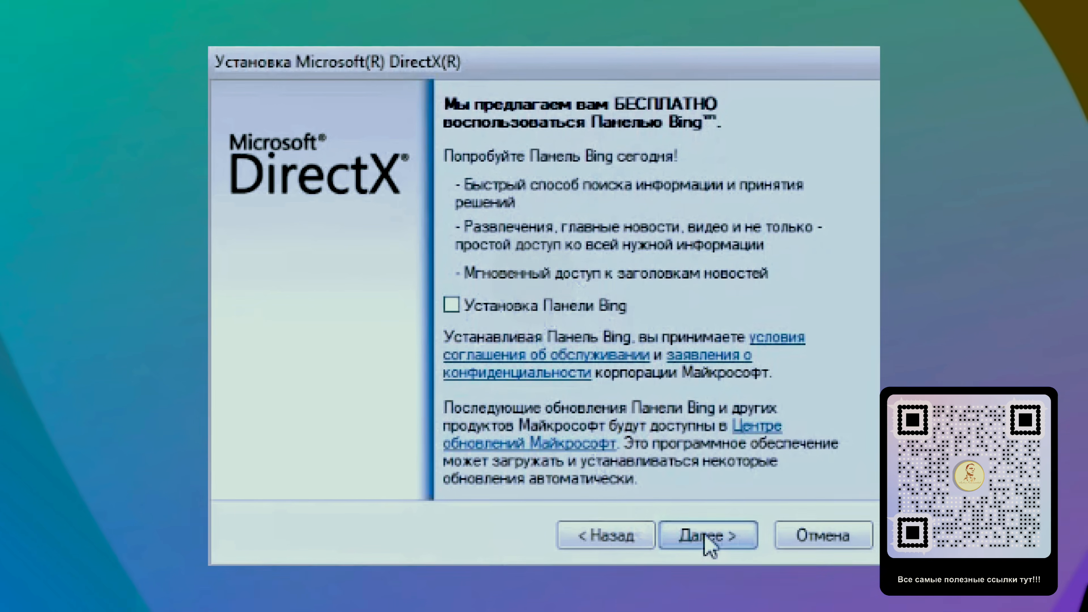
{"action": "left_click", "coordinate": [707, 536]}
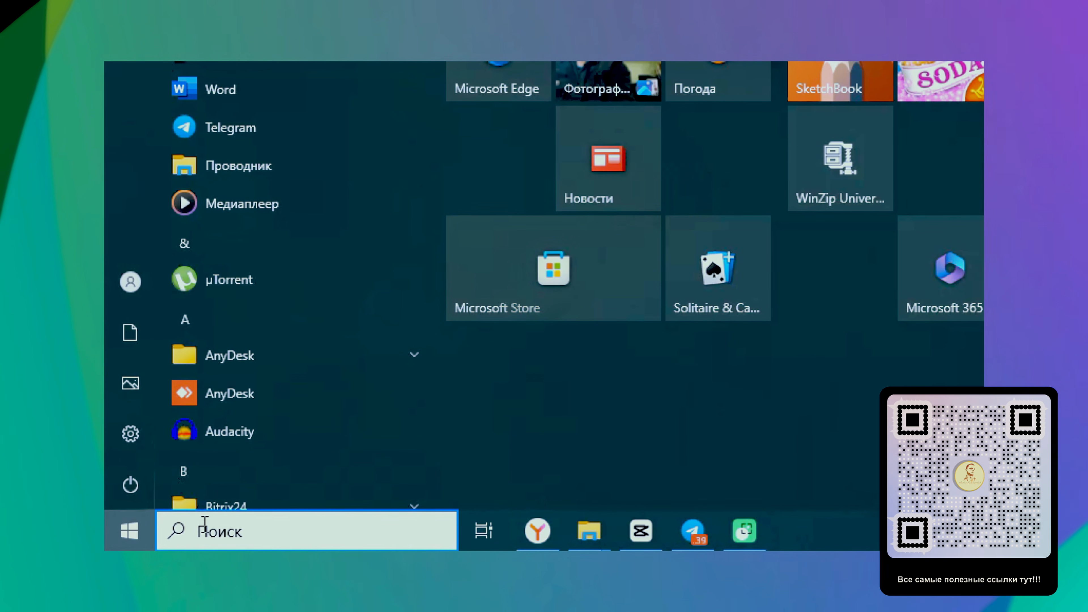
- Open Windows Settings and go to the update and security section ("Обновление и безопасность")
{"action": "left_click", "coordinate": [128, 445]}
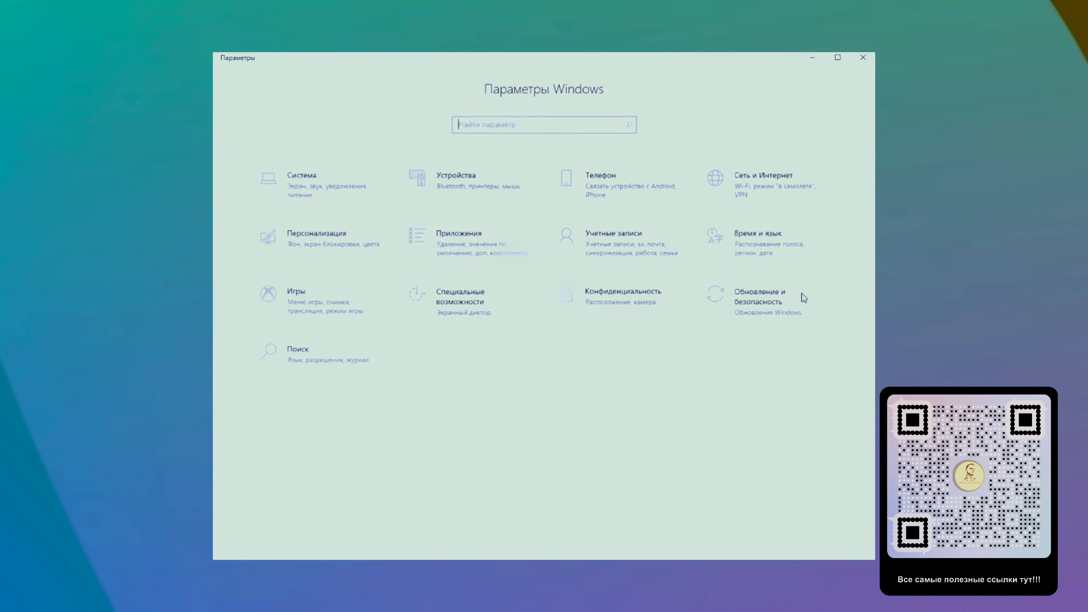
{"action": "left_click", "coordinate": [768, 308]}
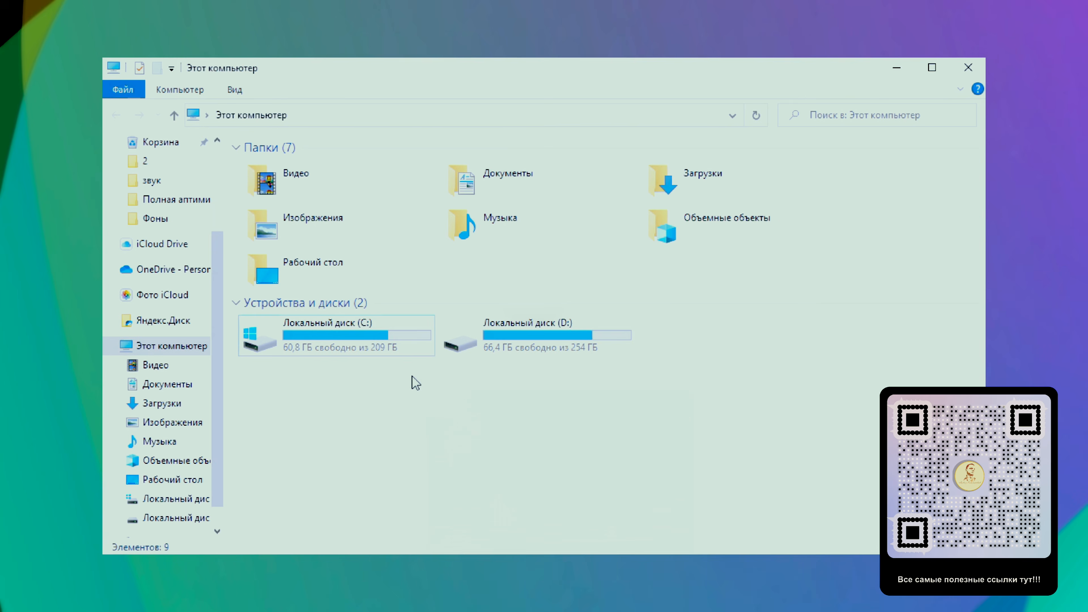
- Open system protection ("Защита системы") from the computer's properties and confirm protection for drive D as enabled with 7% maximum usage
{"action": "right_click", "coordinate": [412, 377]}
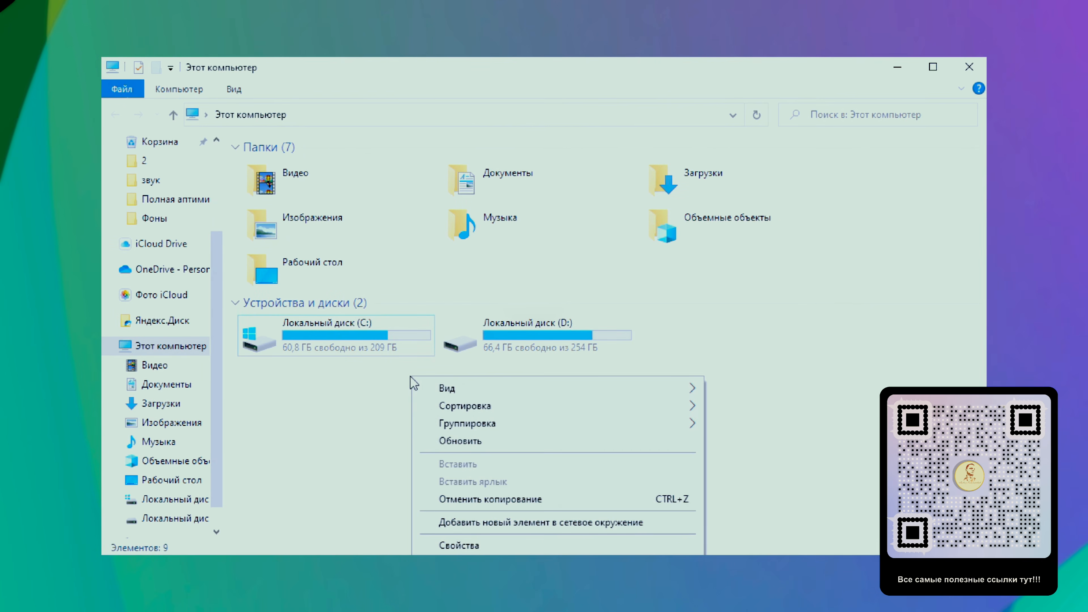
{"action": "left_click", "coordinate": [468, 551]}
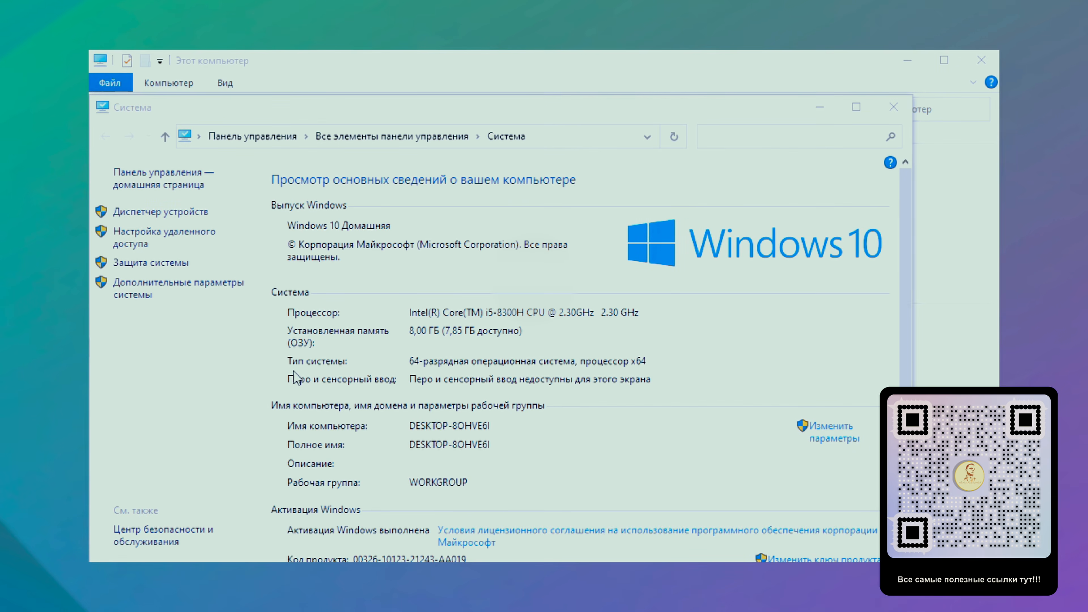
{"action": "left_click", "coordinate": [142, 263]}
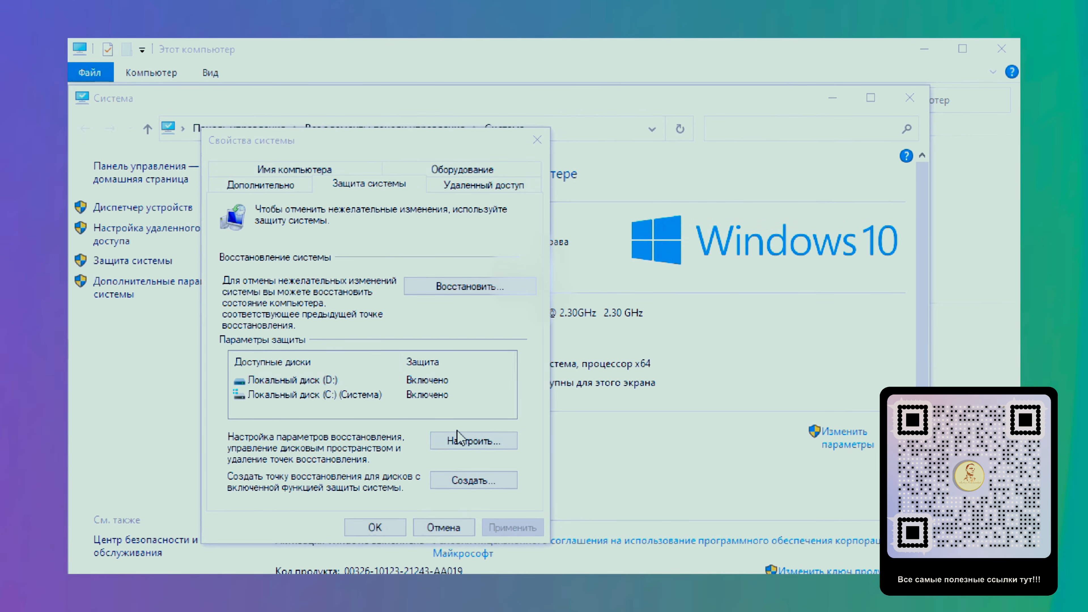
{"action": "left_click", "coordinate": [465, 445]}
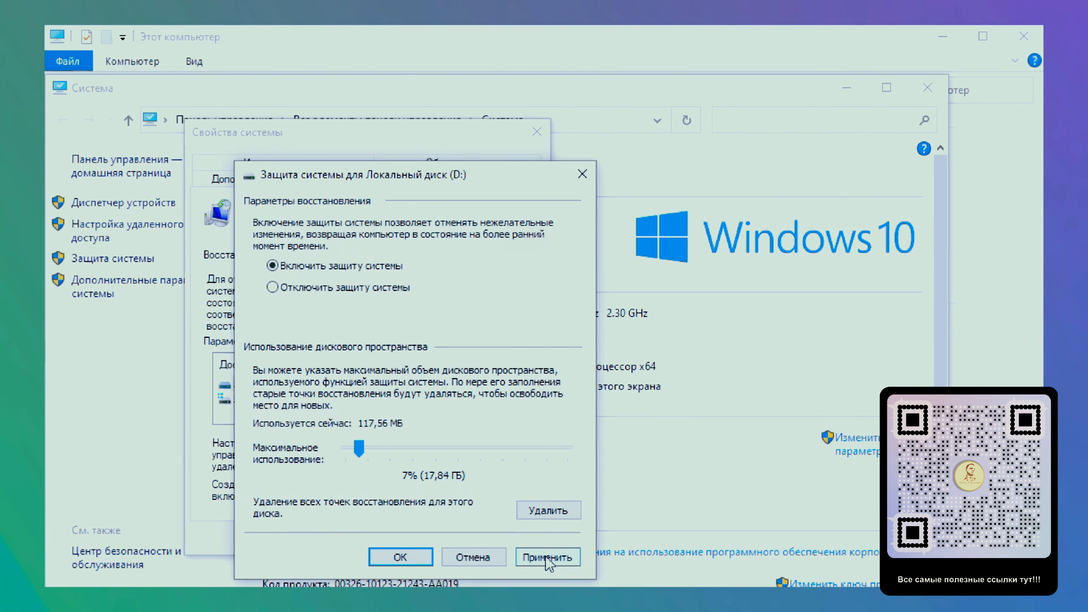
{"action": "left_click", "coordinate": [398, 556]}
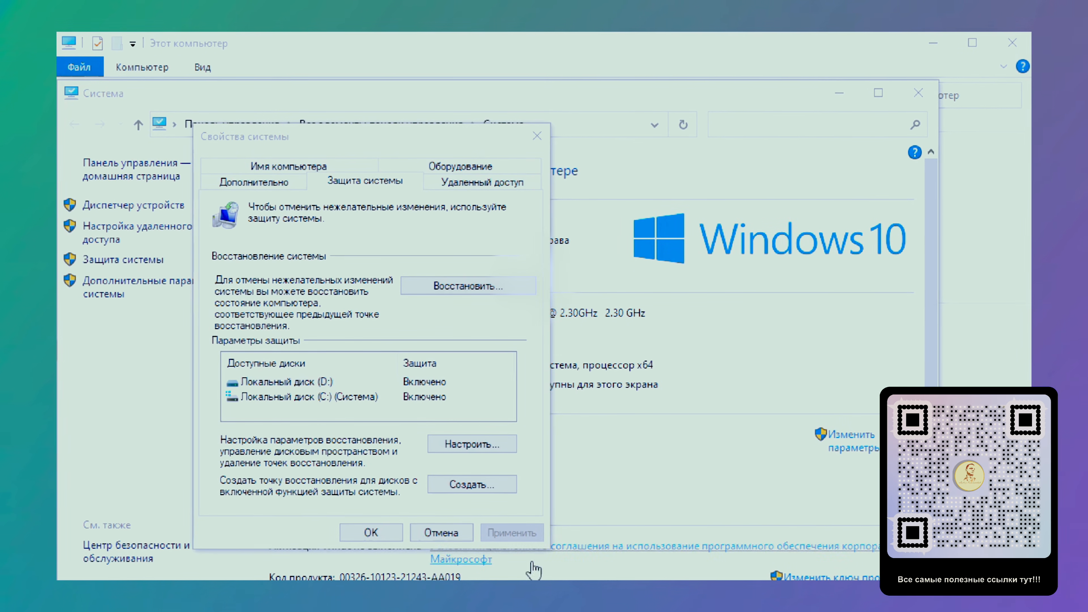
- Create a restore point with the description "Оптимизация"
{"action": "left_click", "coordinate": [466, 484]}
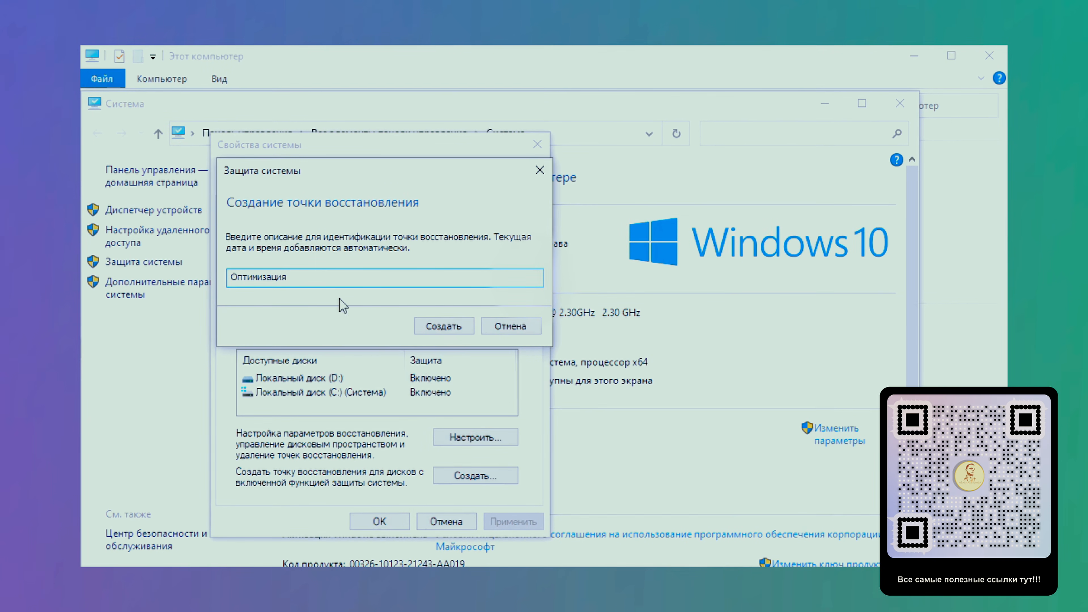
{"action": "left_click", "coordinate": [435, 327]}
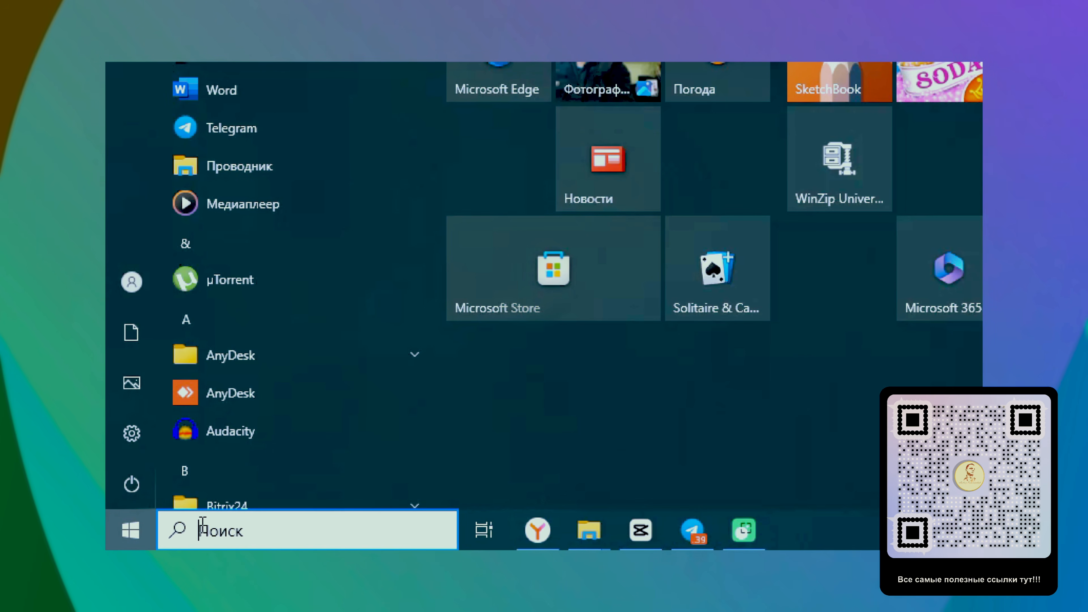
- Open the notifications and actions page ("Уведомления и действия") in the system settings of Windows
{"action": "left_click", "coordinate": [131, 445]}
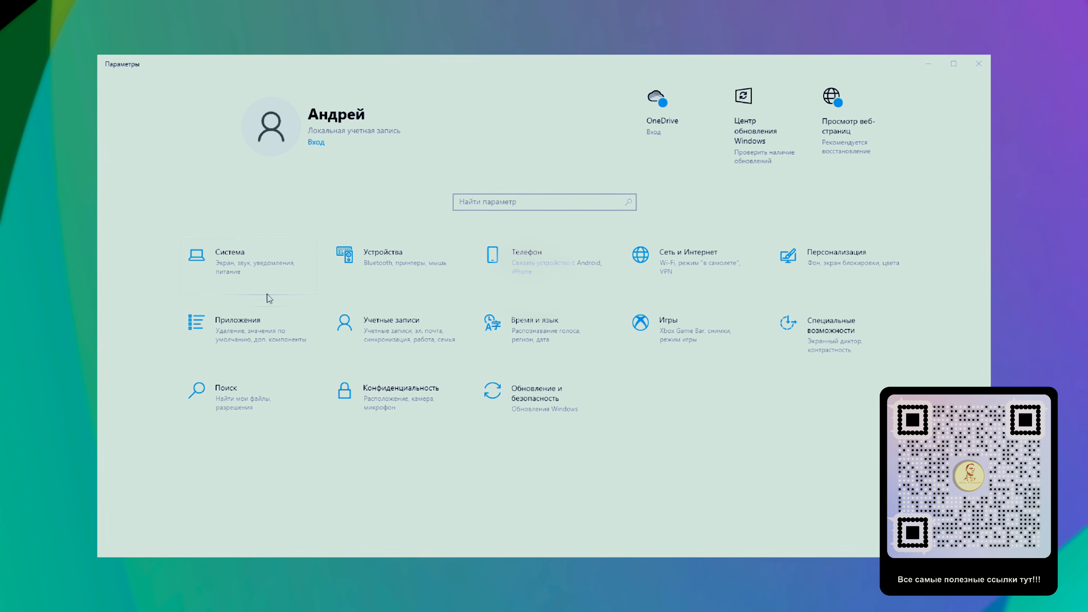
{"action": "left_click", "coordinate": [236, 269]}
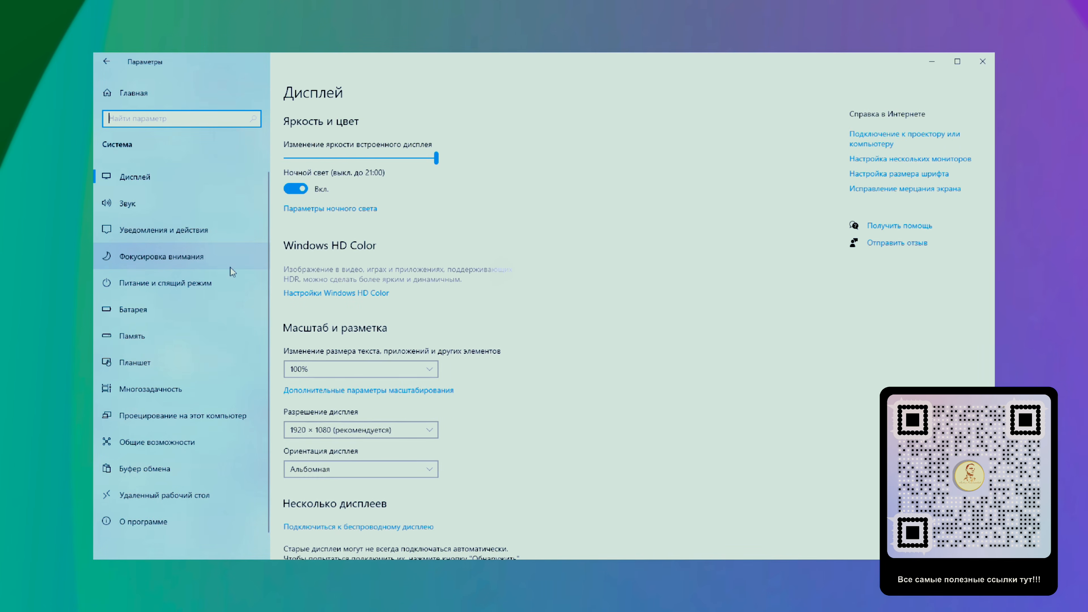
{"action": "left_click", "coordinate": [155, 229]}
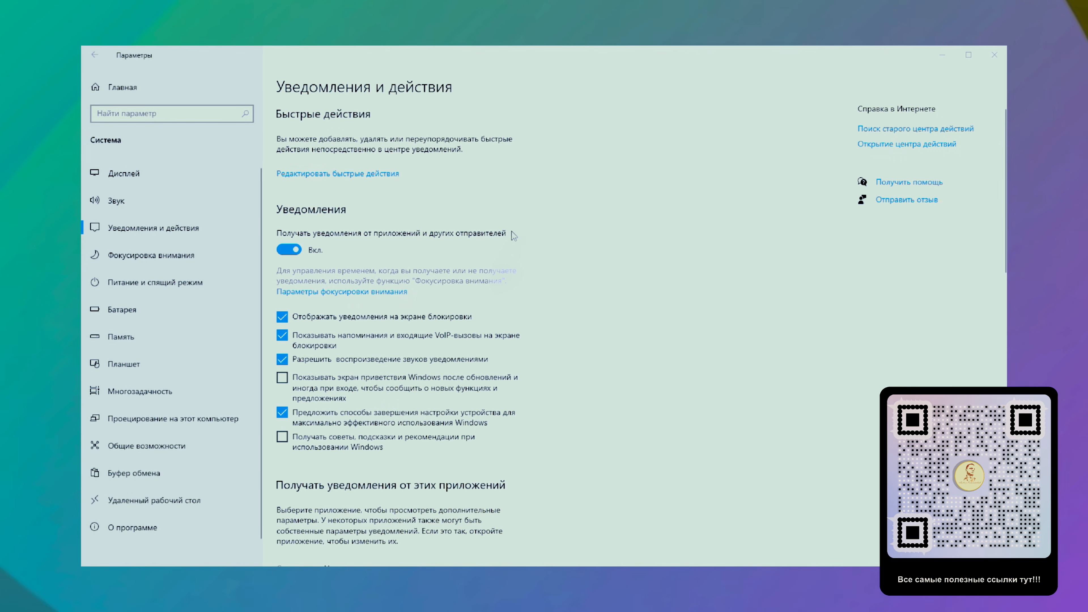
- Clear the lock screen, VoIP reminder, notification sound and device setup suggestion options, and turn off notifications from apps and other senders
{"action": "left_click", "coordinate": [279, 317]}
{"action": "left_click", "coordinate": [279, 335]}
{"action": "left_click", "coordinate": [279, 359]}
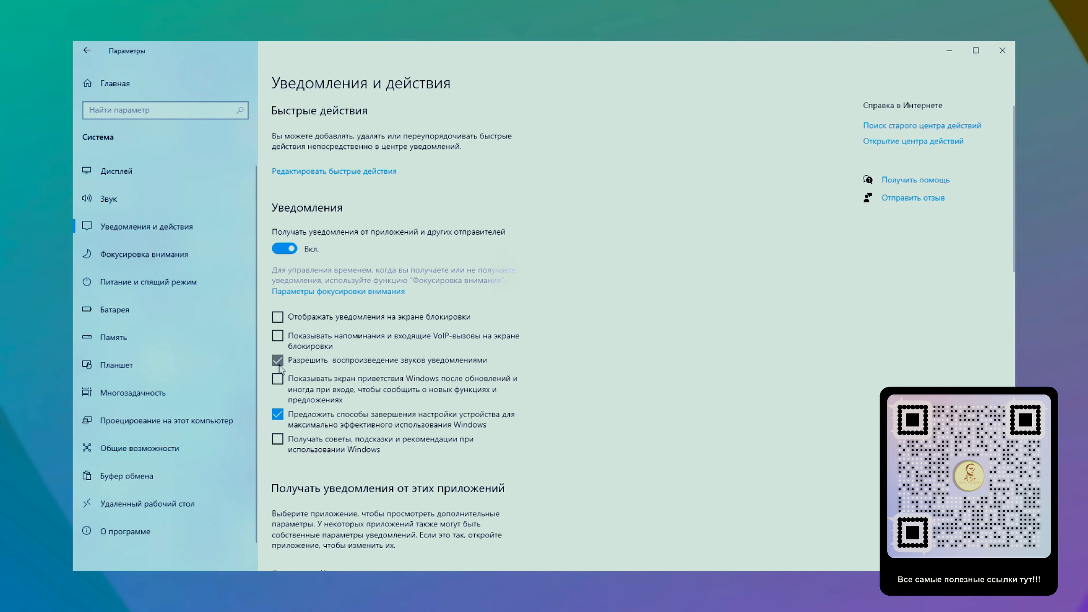
{"action": "left_click", "coordinate": [277, 413]}
{"action": "left_click", "coordinate": [284, 249]}
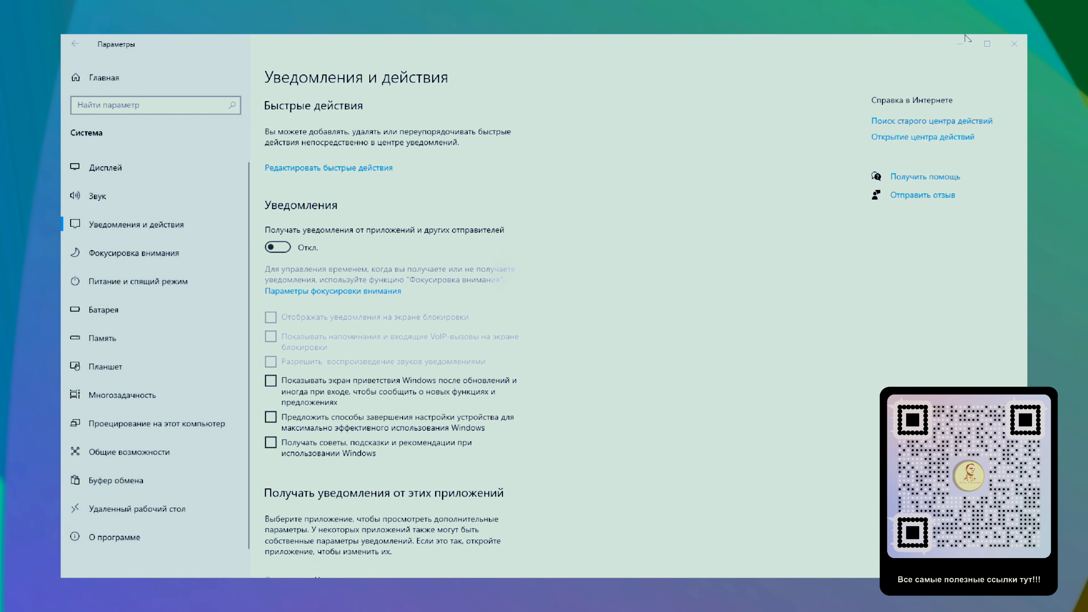
- Edit the quick actions ("Редактировать быстрые действия"), unpin the tiles from the action center and close it
{"action": "left_click", "coordinate": [329, 167]}
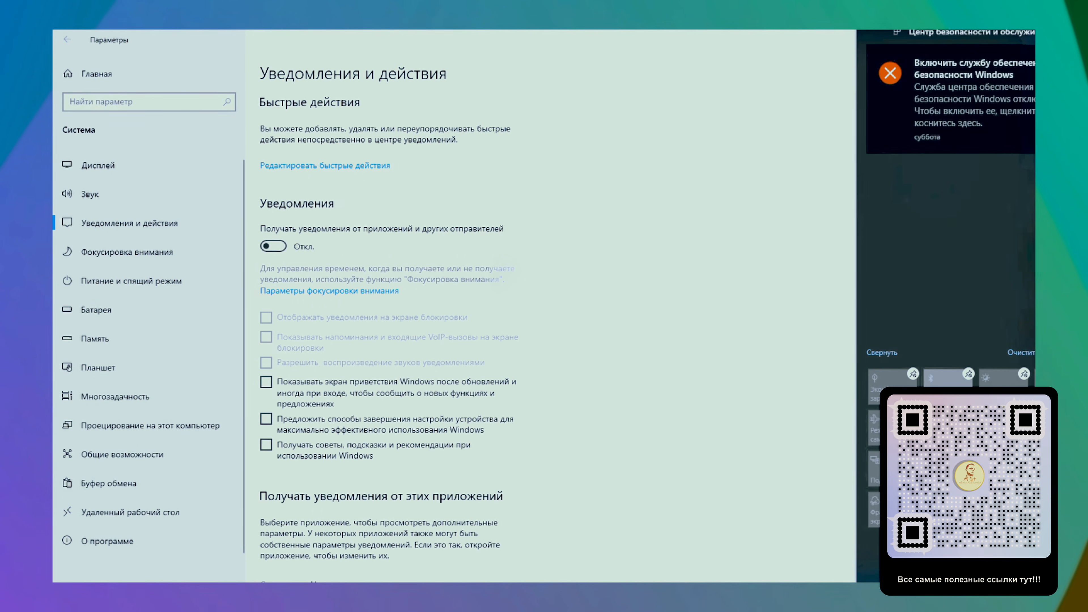
{"action": "left_click", "coordinate": [911, 373]}
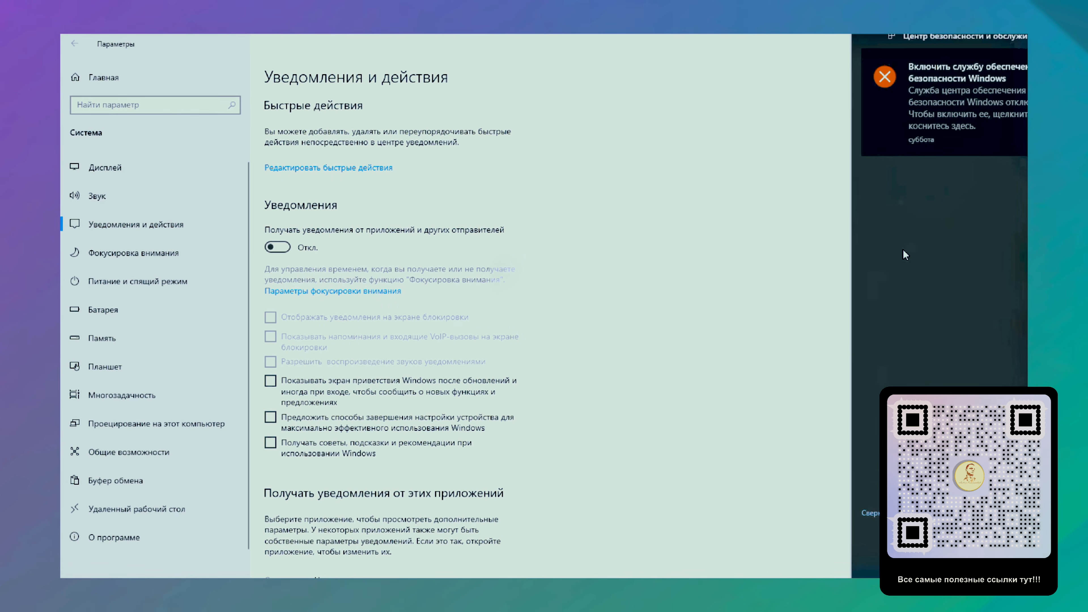
{"action": "left_click", "coordinate": [808, 204]}
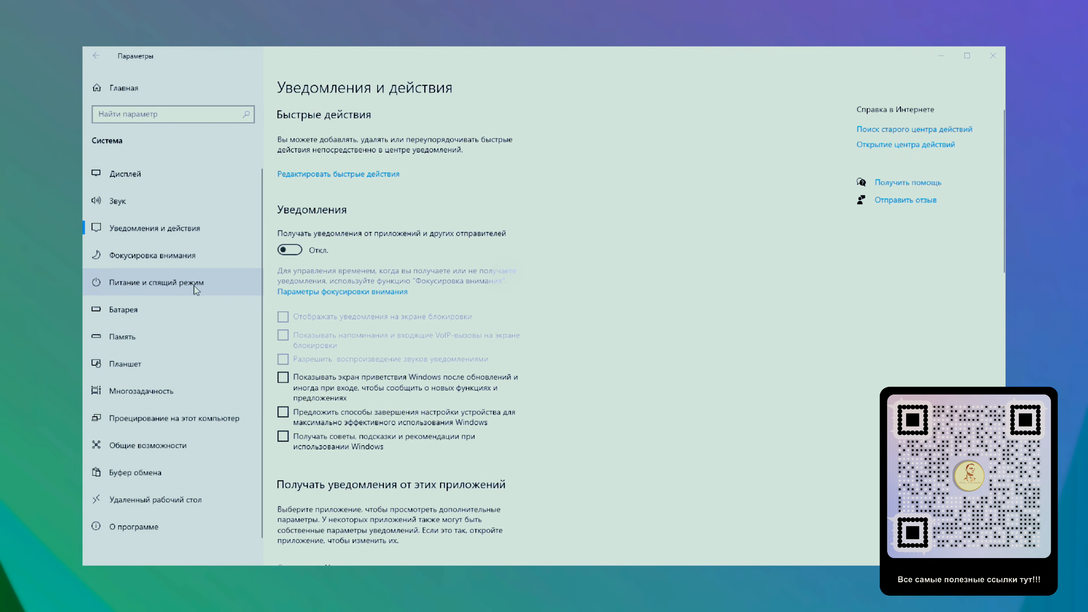
- In "Фокусировка внимания", set focus to "Выкл.", leave the missed-notification summary unchecked and turn off the display duplication, gaming and full-screen rules
{"action": "left_click", "coordinate": [157, 262]}
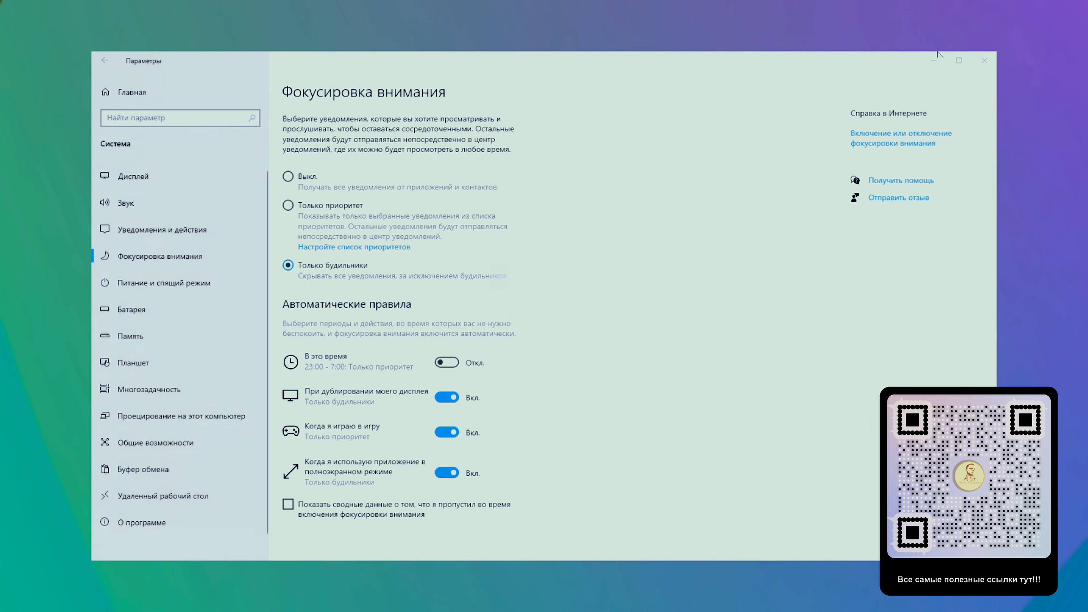
{"action": "left_click", "coordinate": [290, 503]}
{"action": "left_click", "coordinate": [293, 502]}
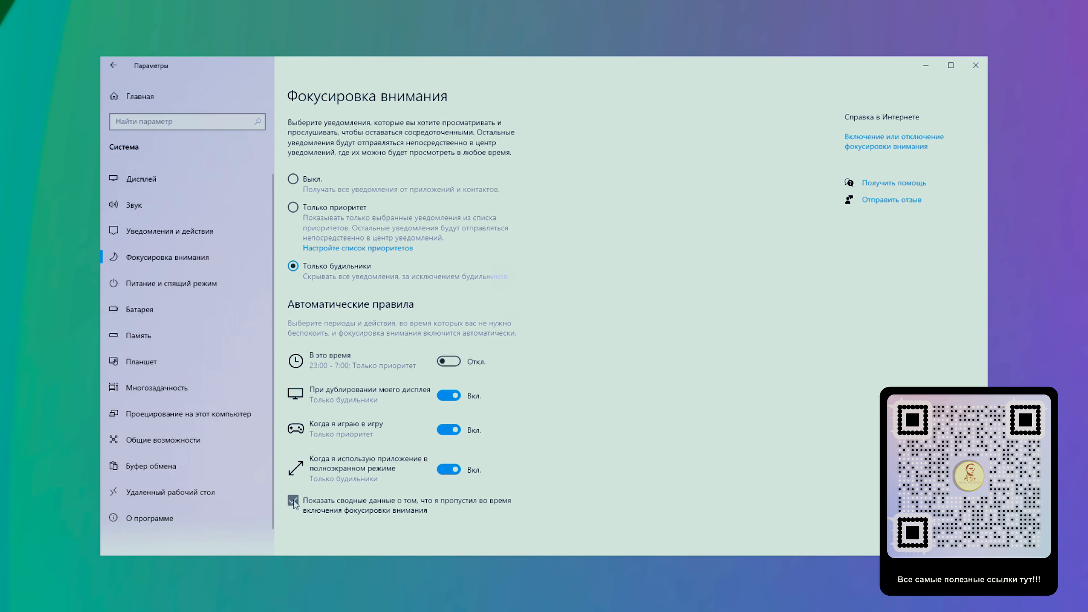
{"action": "left_click", "coordinate": [452, 395]}
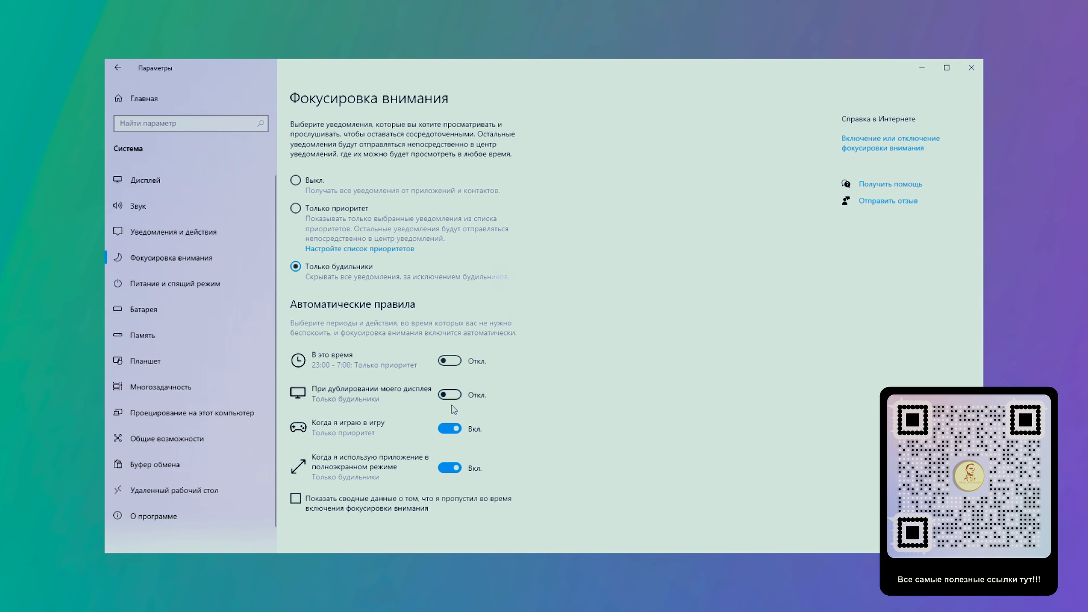
{"action": "left_click", "coordinate": [450, 429]}
{"action": "left_click", "coordinate": [446, 468]}
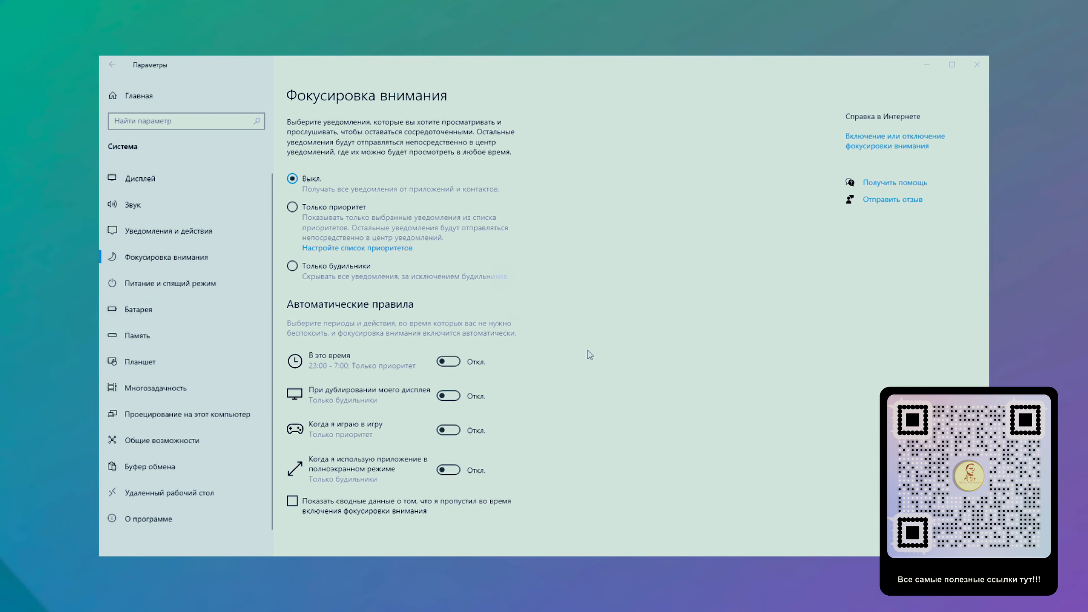
- Open the focus assist priority list and remove Xbox Game Bar and "Компаньон консоли Xbox" from its apps
{"action": "left_click", "coordinate": [345, 247]}
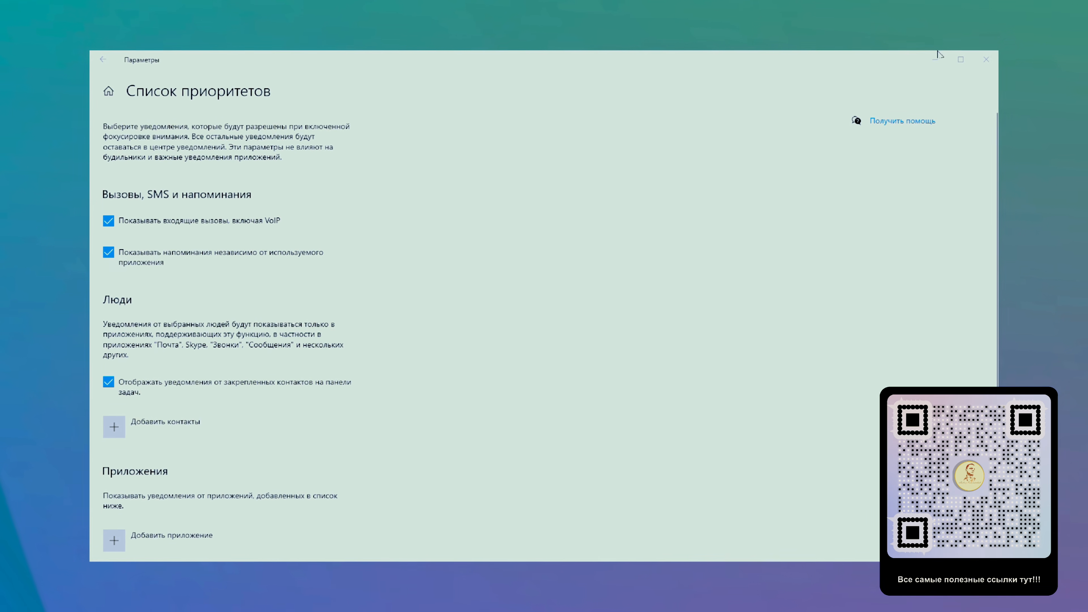
{"action": "scroll", "coordinate": [576, 273], "scroll_direction": "down", "scroll_amount": 5}
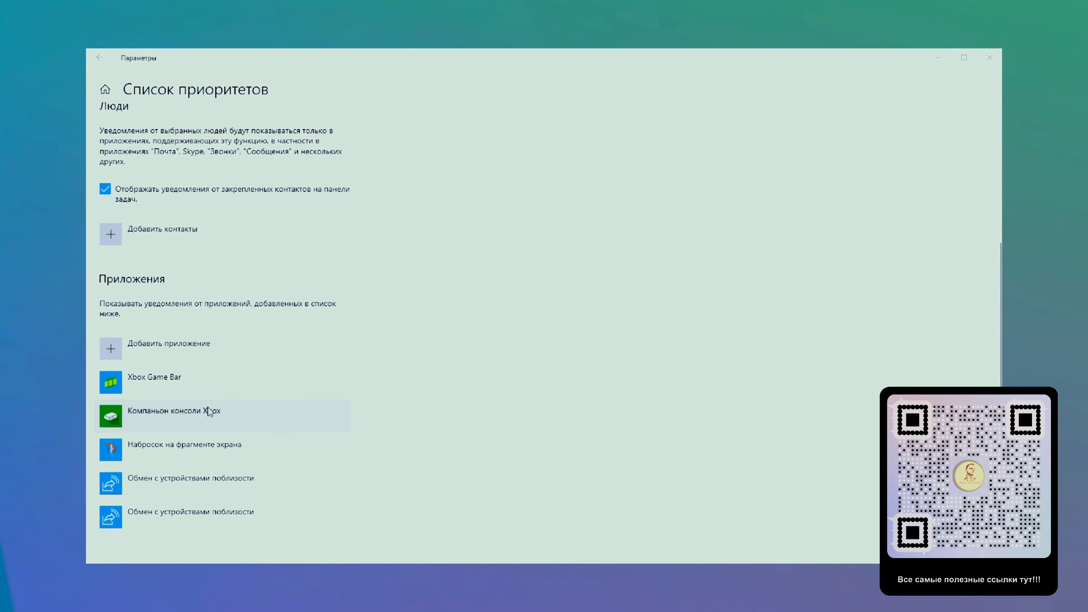
{"action": "left_click", "coordinate": [153, 380]}
{"action": "left_click", "coordinate": [332, 420]}
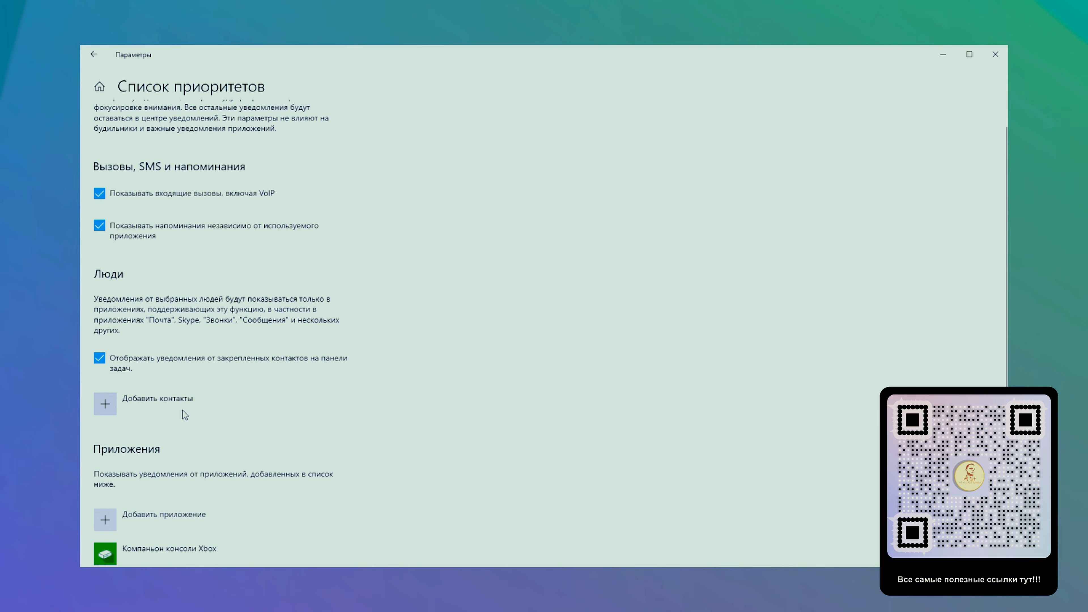
{"action": "scroll", "coordinate": [227, 498], "scroll_direction": "down", "scroll_amount": 3}
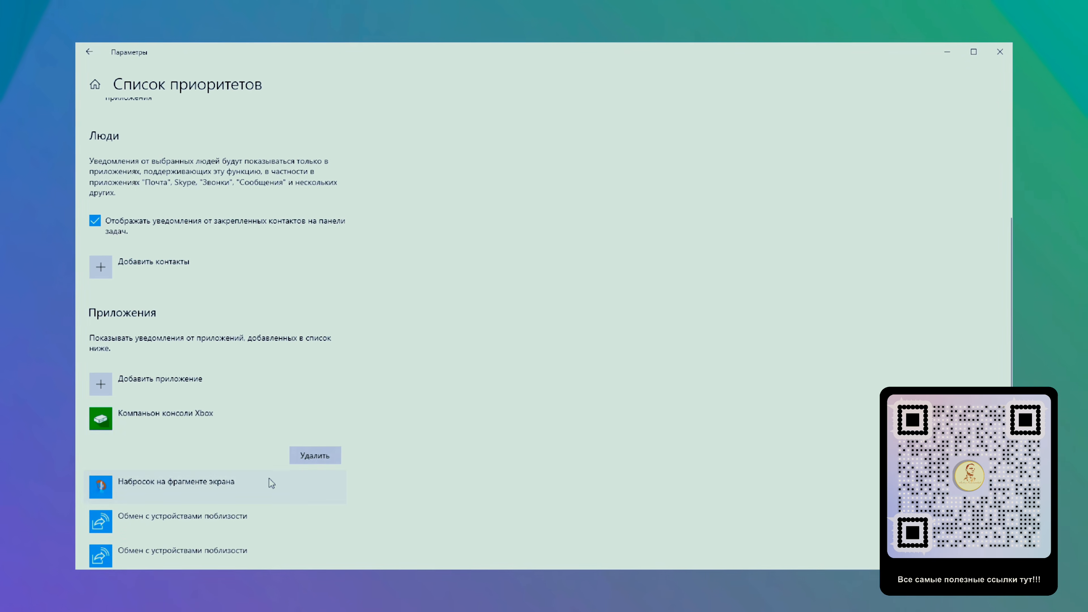
{"action": "left_click", "coordinate": [314, 450]}
- Remove "Набросок на фрагменте экрана" and both "Обмен с устройствами поблизости" entries from the priority list's apps
{"action": "scroll", "coordinate": [254, 498], "scroll_direction": "down", "scroll_amount": 4}
{"action": "left_click", "coordinate": [232, 452]}
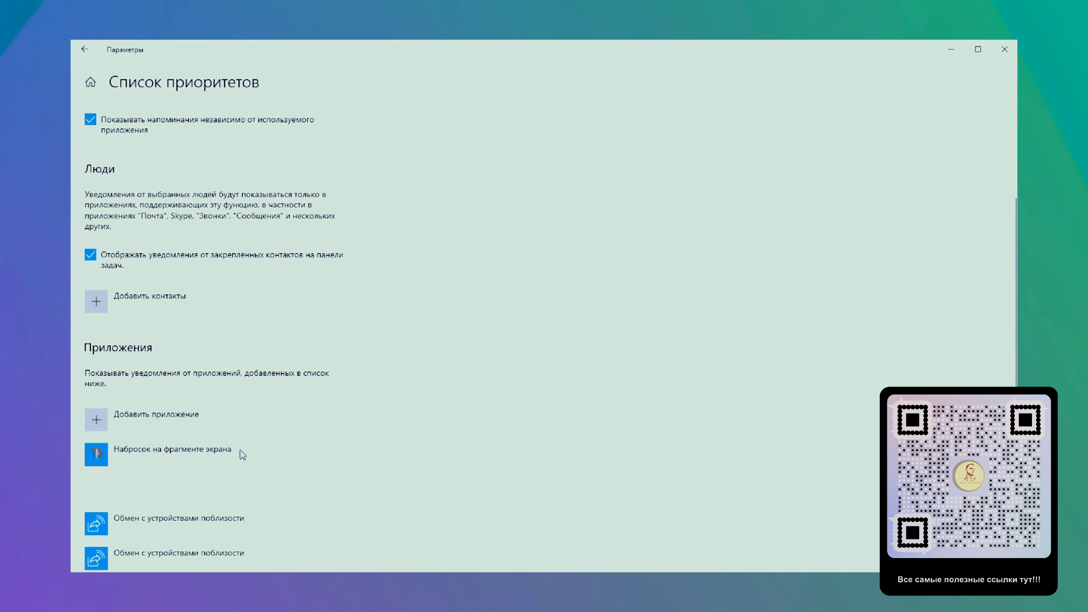
{"action": "left_click", "coordinate": [313, 493]}
{"action": "scroll", "coordinate": [279, 454], "scroll_direction": "down", "scroll_amount": 2}
{"action": "scroll", "coordinate": [231, 454], "scroll_direction": "down", "scroll_amount": 1}
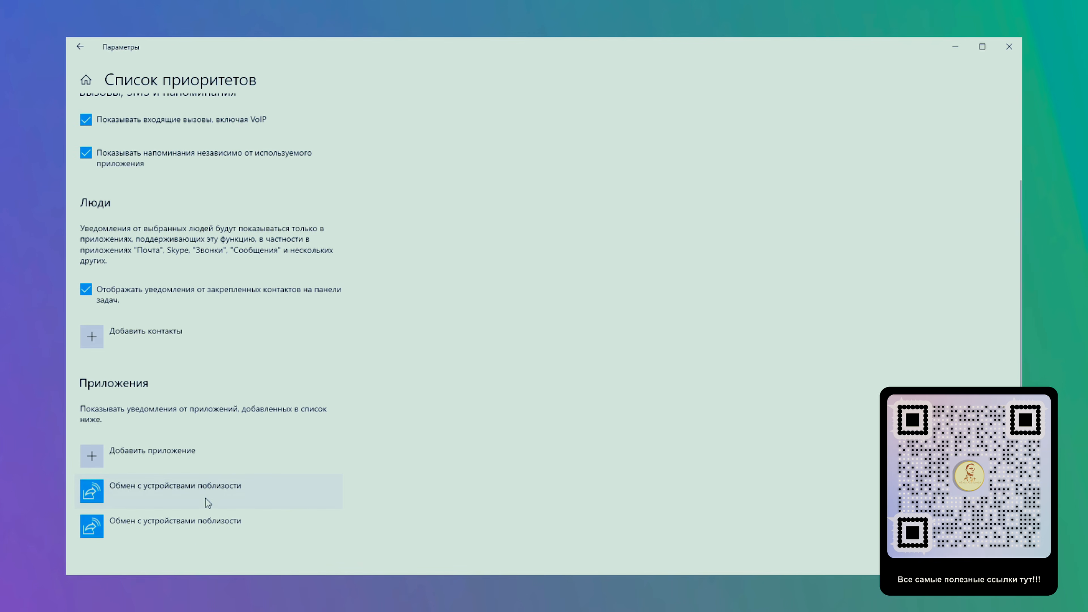
{"action": "left_click", "coordinate": [207, 492]}
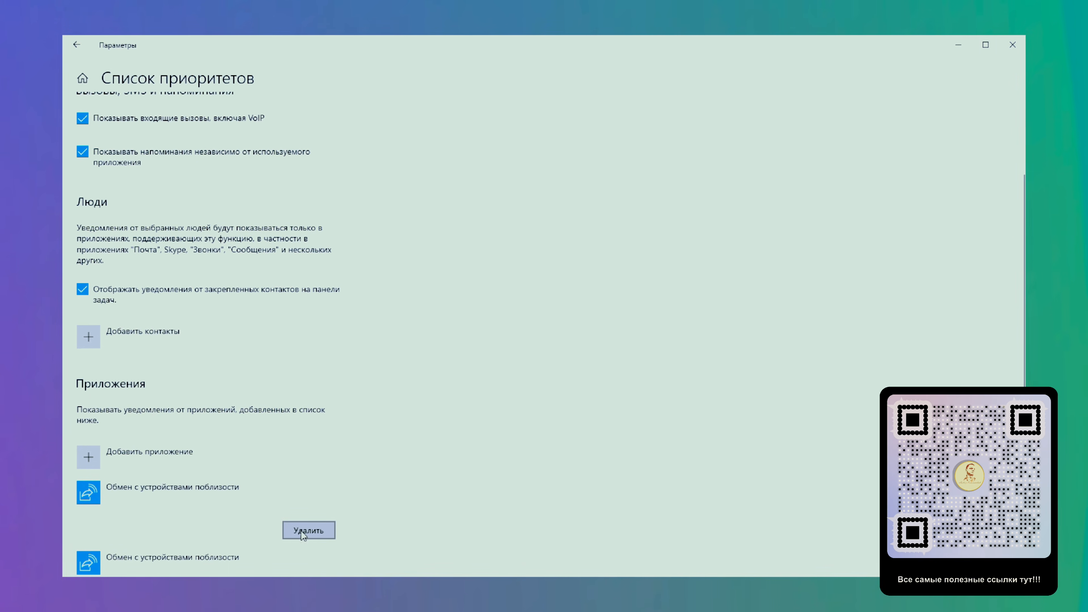
{"action": "left_click", "coordinate": [309, 530]}
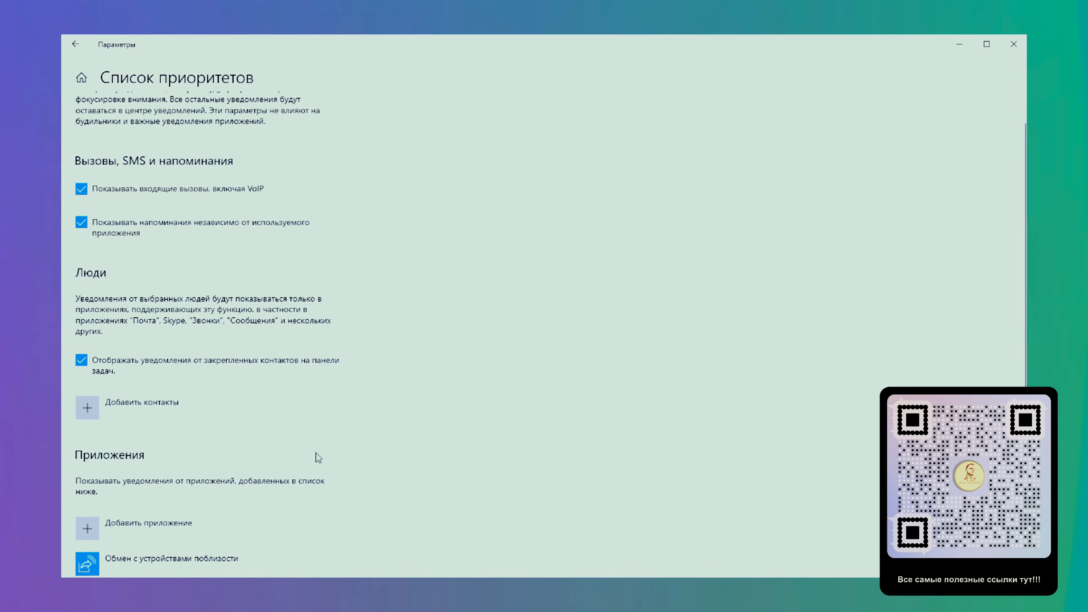
{"action": "scroll", "coordinate": [257, 480], "scroll_direction": "down", "scroll_amount": 2}
{"action": "left_click", "coordinate": [212, 527]}
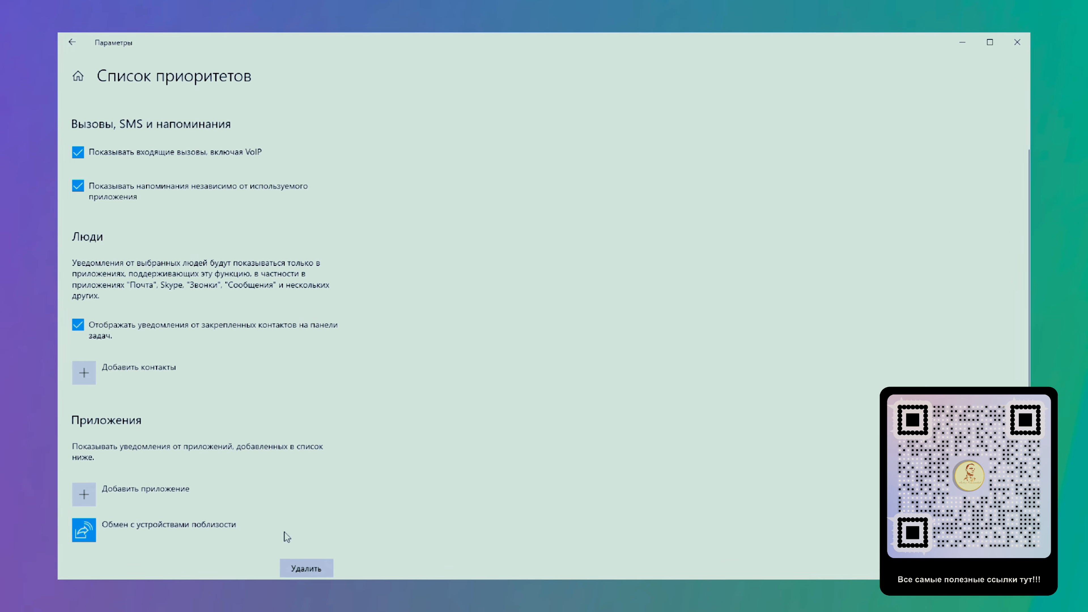
{"action": "left_click", "coordinate": [299, 568]}
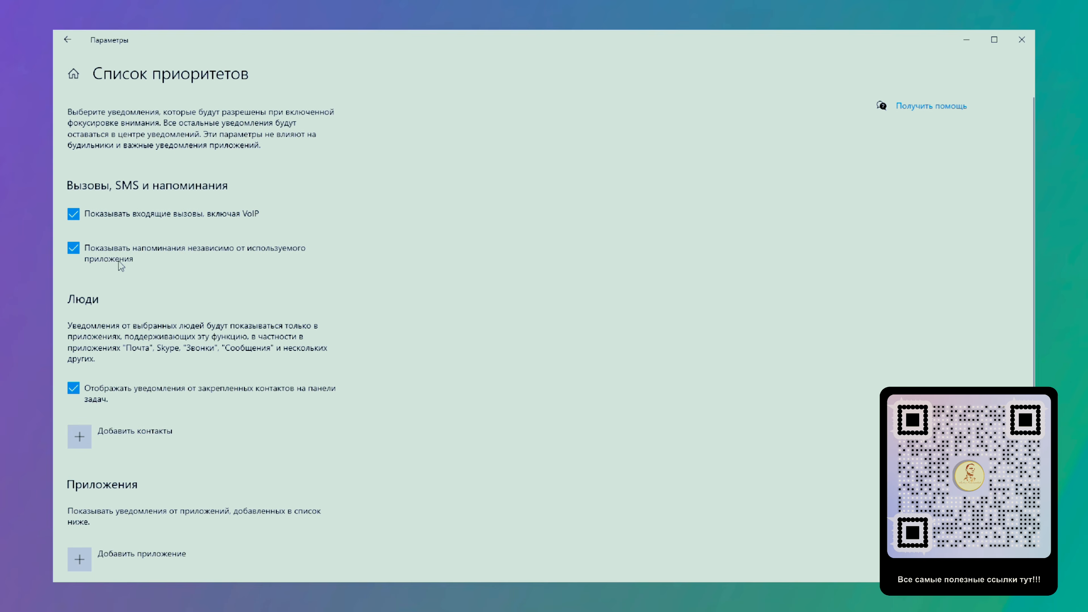
- Clear the incoming calls, reminders and pinned contacts options in the priority list, and return to the focus assist page
{"action": "left_click", "coordinate": [74, 213]}
{"action": "left_click", "coordinate": [73, 248]}
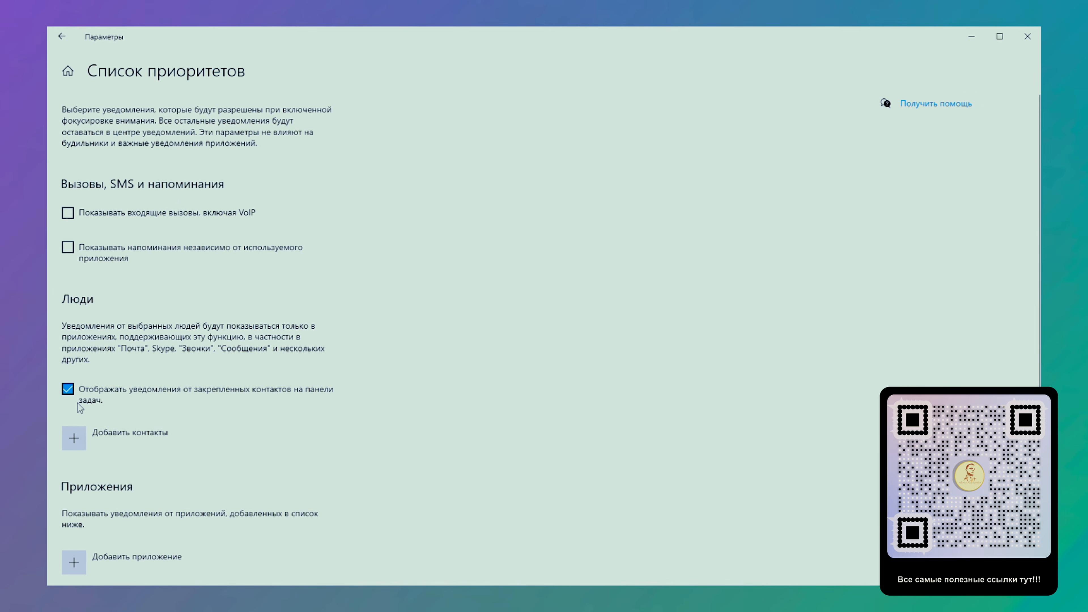
{"action": "left_click", "coordinate": [67, 392]}
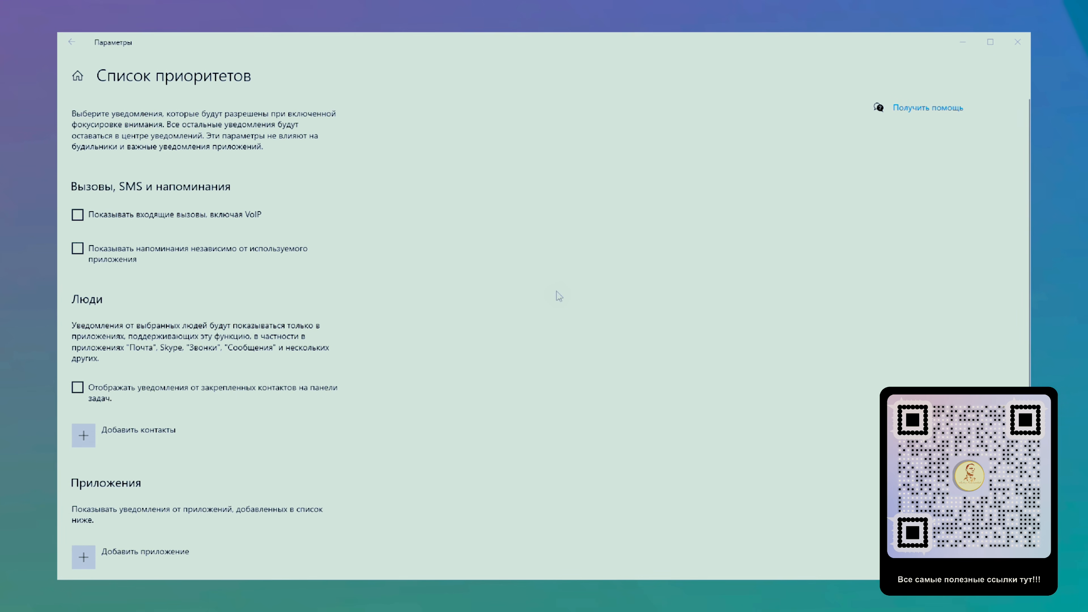
{"action": "left_click", "coordinate": [75, 44]}
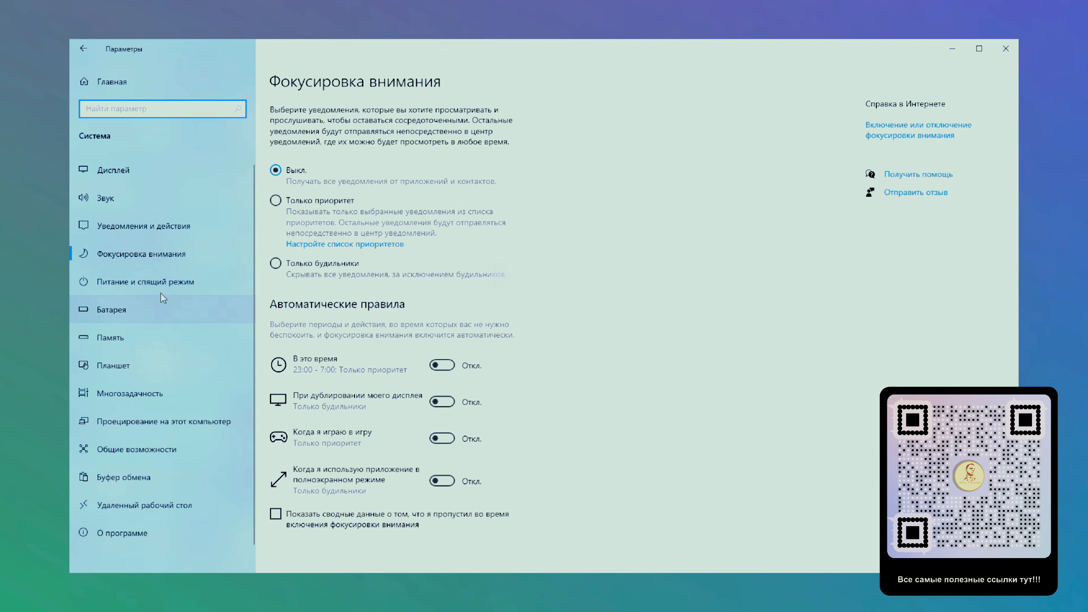
- Review the power and sleep page, and set the scale of text and apps to 100% on the display page
{"action": "left_click", "coordinate": [160, 285]}
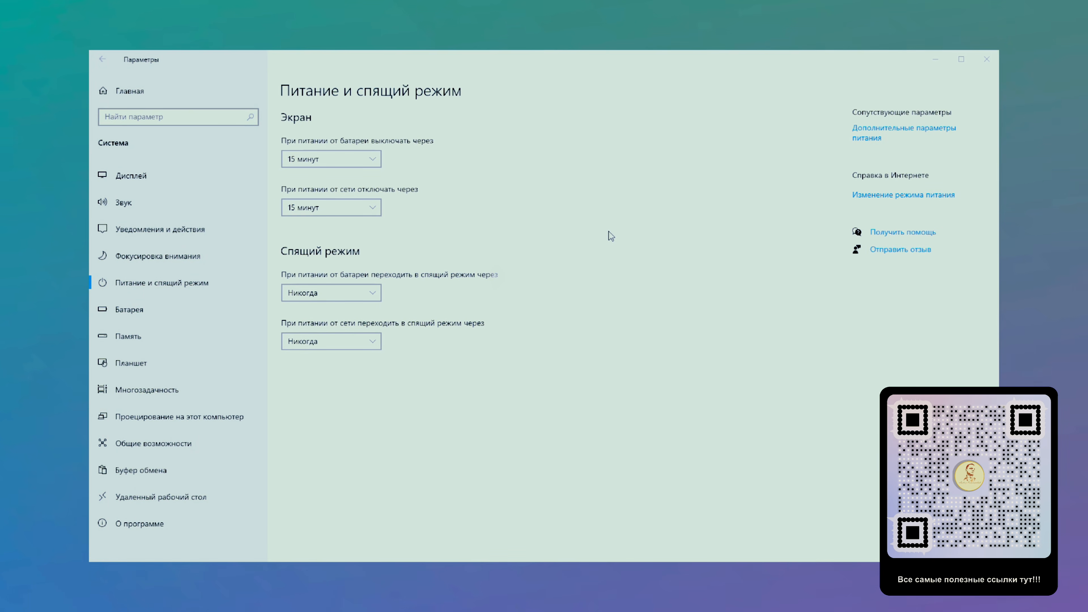
{"action": "left_click", "coordinate": [130, 177]}
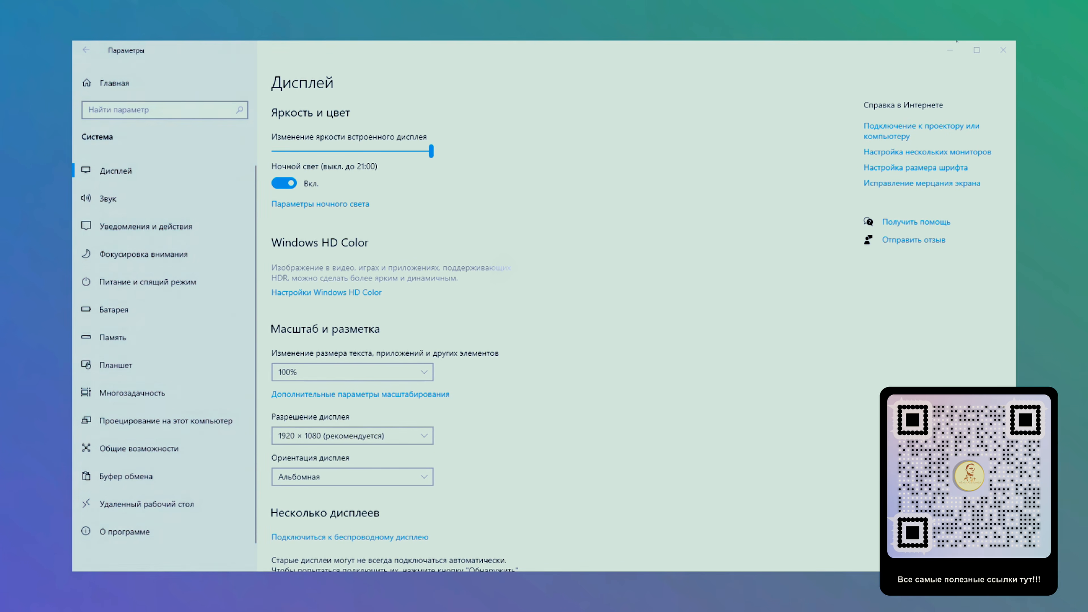
{"action": "left_click", "coordinate": [389, 376]}
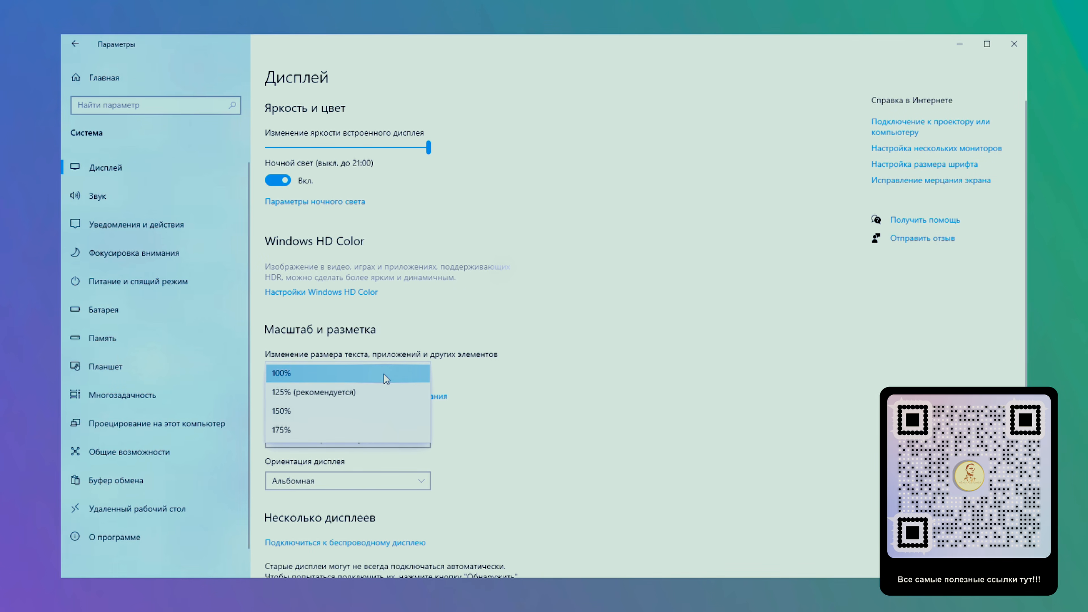
{"action": "left_click", "coordinate": [375, 373]}
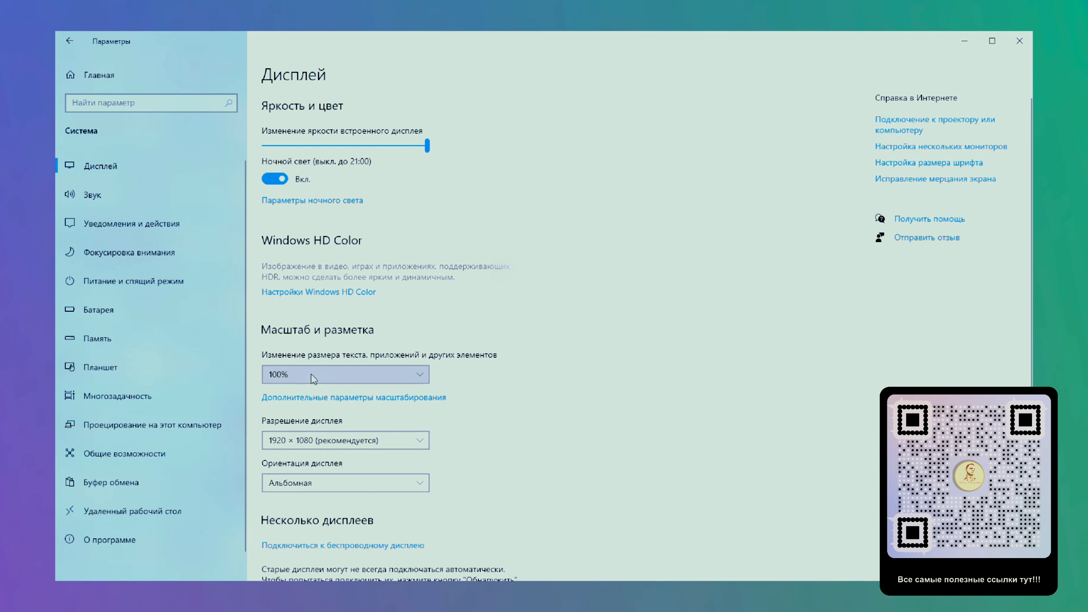
{"action": "left_click", "coordinate": [366, 375]}
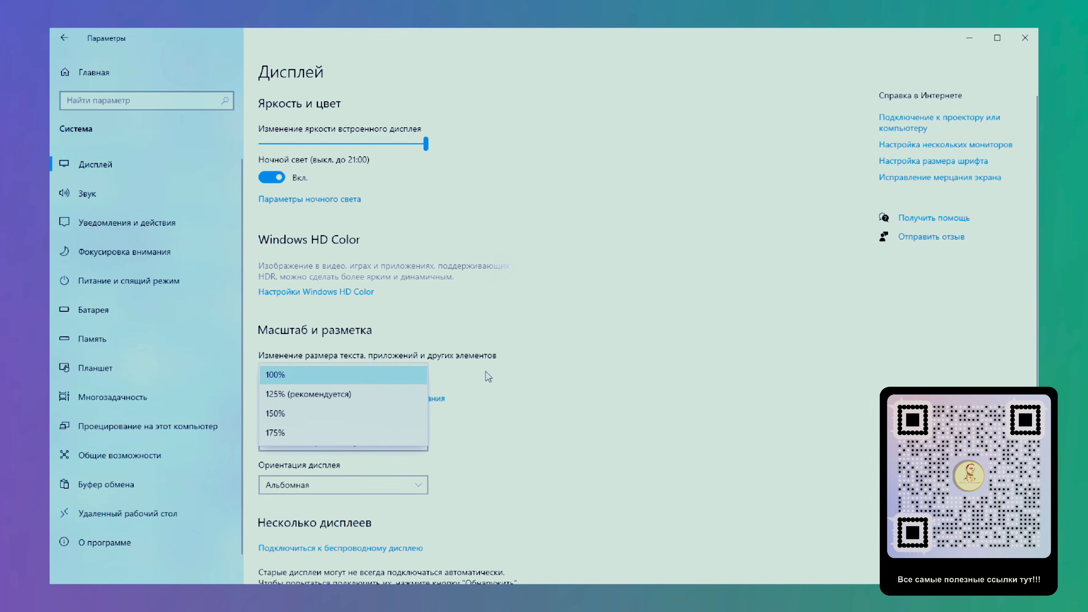
{"action": "left_click", "coordinate": [395, 375]}
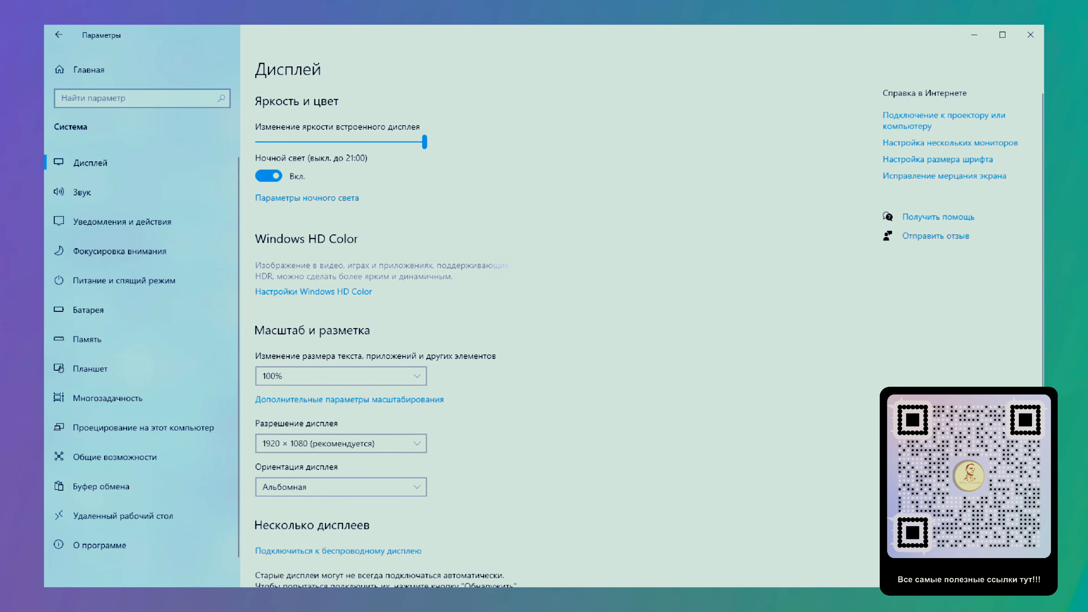
- In the advanced display settings, select the 60.030 Гц refresh rate and return to the display page
{"action": "scroll", "coordinate": [513, 391], "scroll_direction": "down", "scroll_amount": 3}
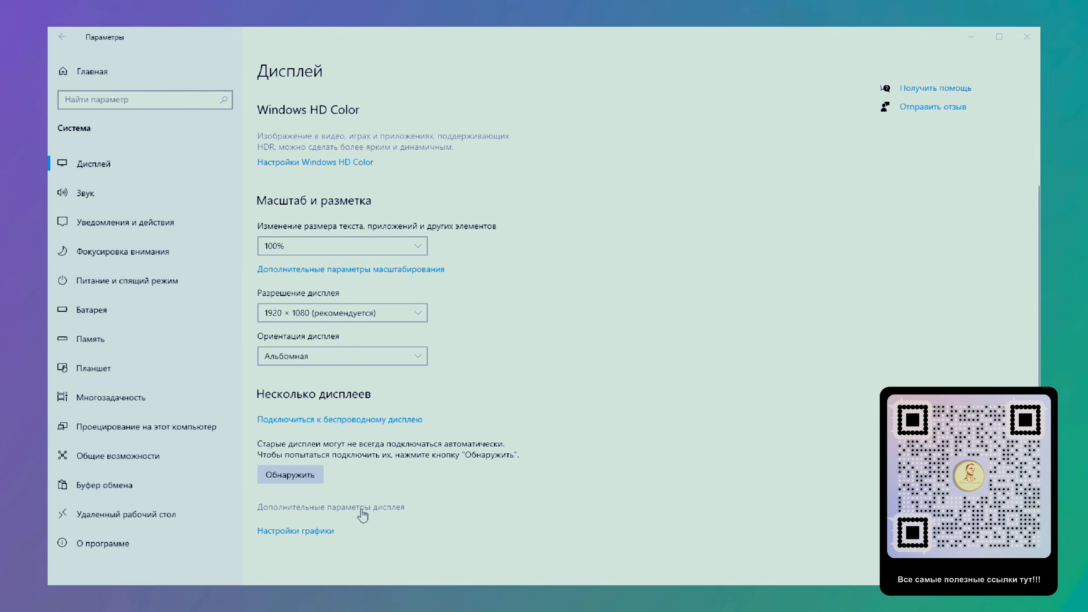
{"action": "left_click", "coordinate": [361, 509]}
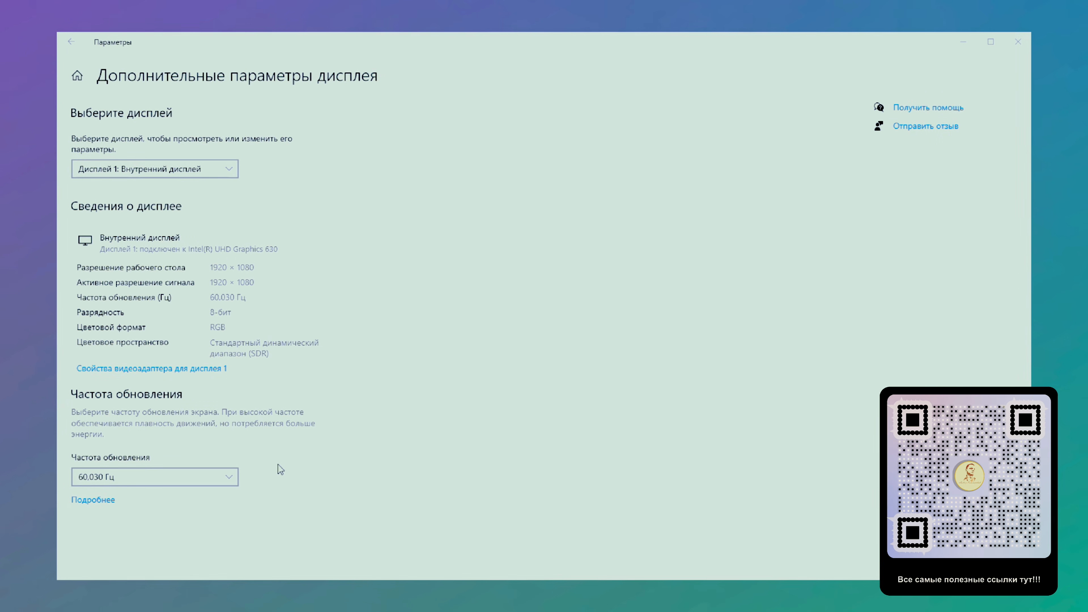
{"action": "left_click", "coordinate": [225, 478]}
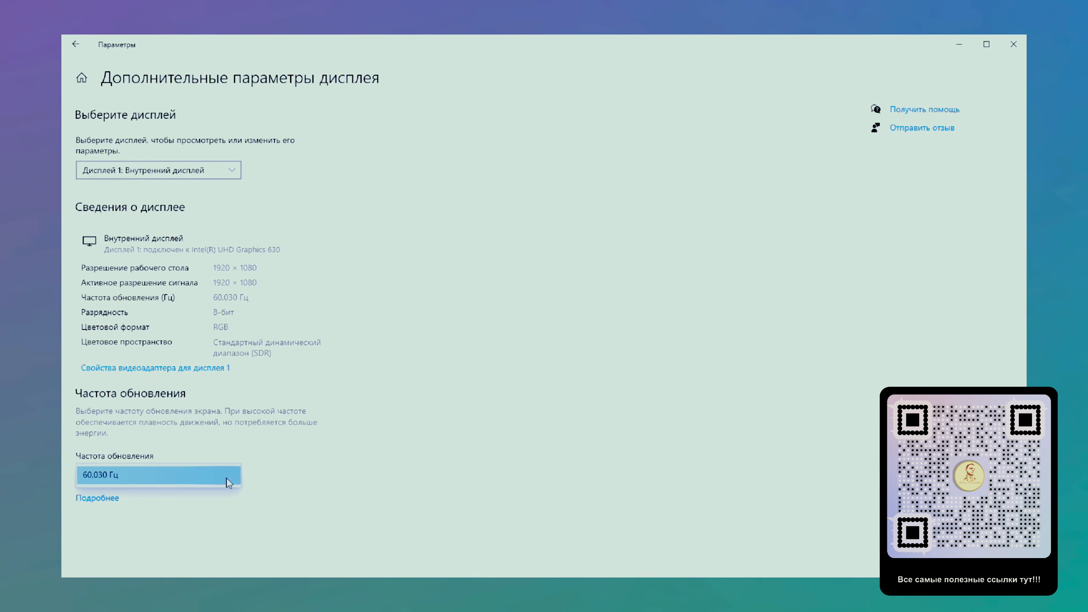
{"action": "left_click", "coordinate": [226, 479]}
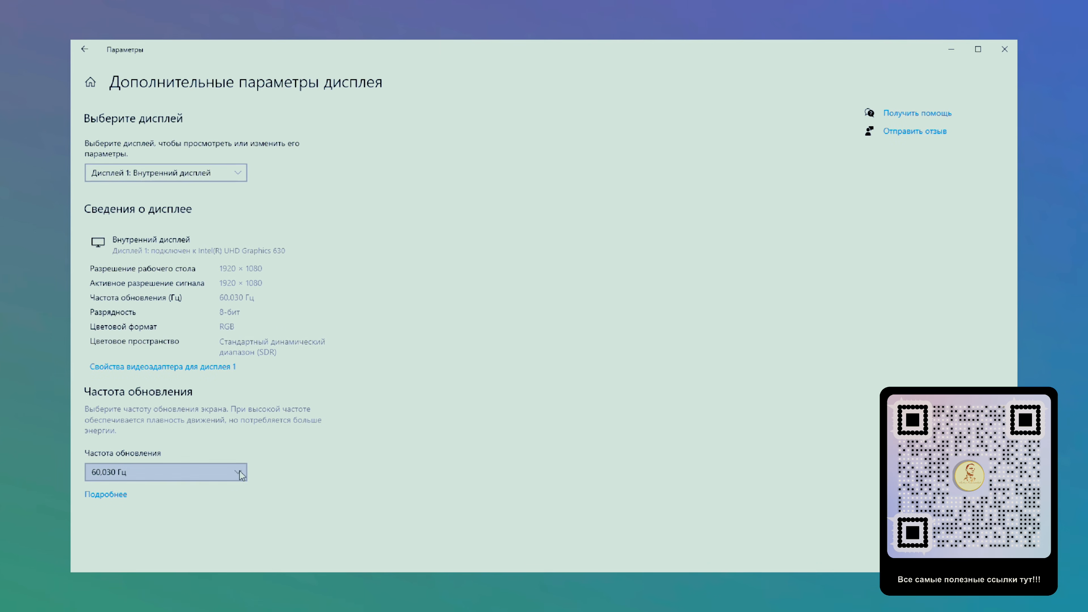
{"action": "left_click", "coordinate": [235, 478]}
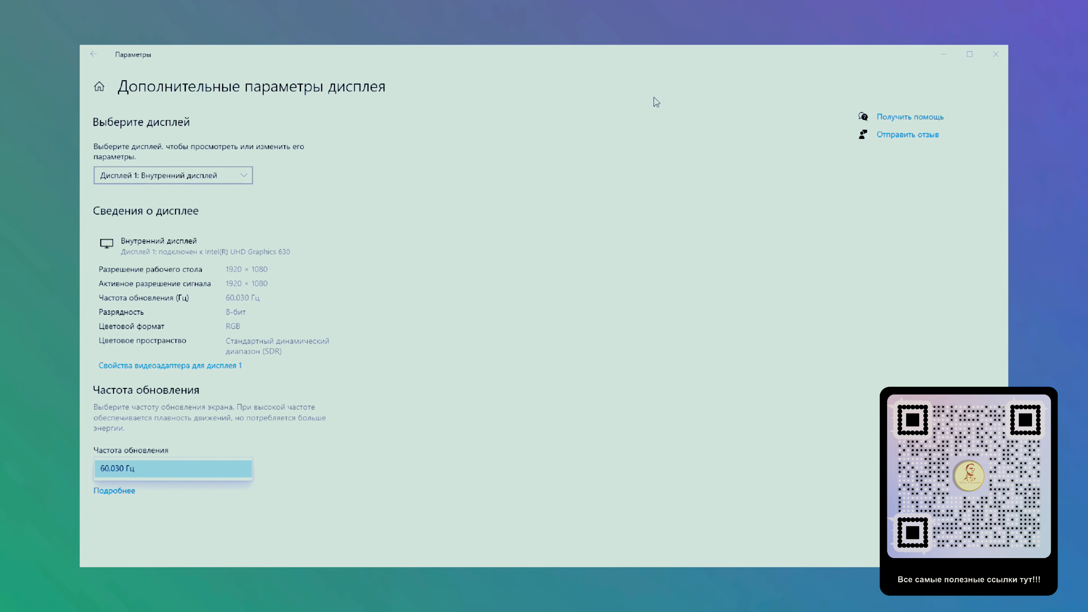
{"action": "left_click", "coordinate": [97, 60]}
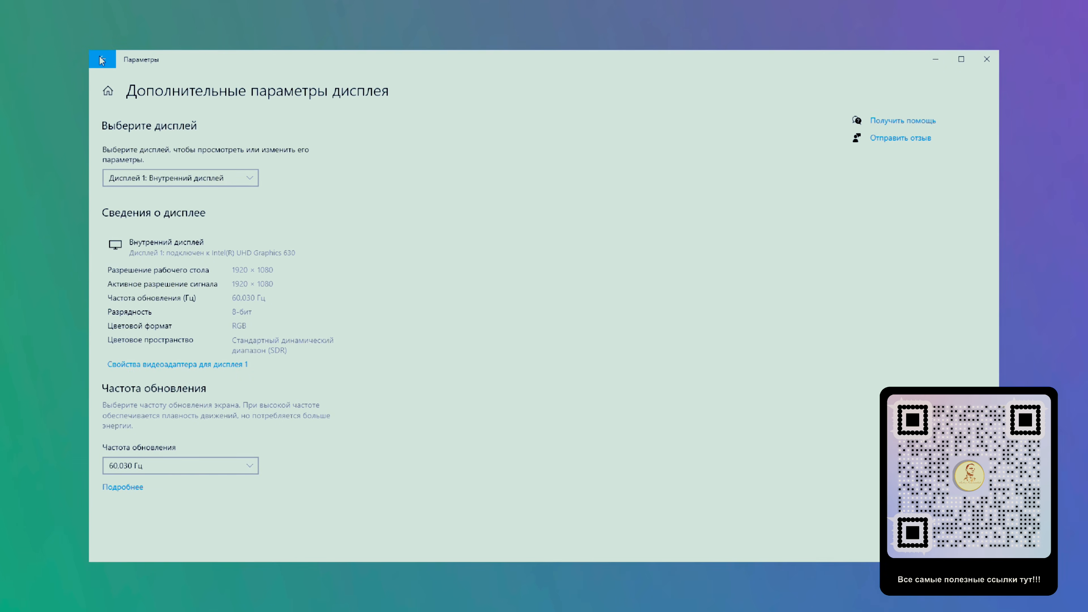
{"action": "left_click", "coordinate": [102, 60]}
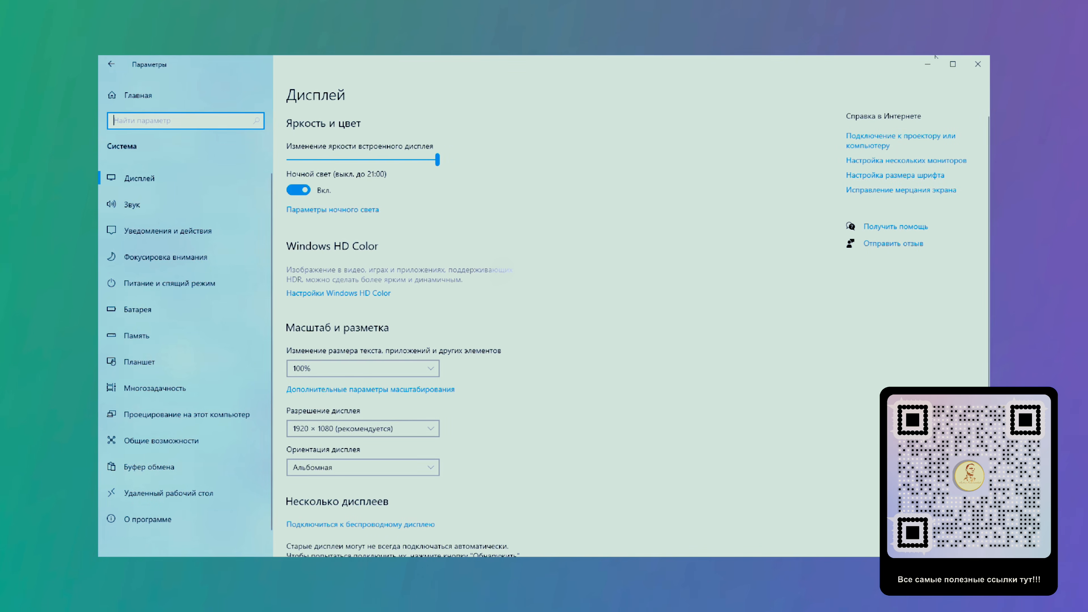
- Examine the graphics settings ("Настройки графики") and the storage page ("Память")
{"action": "scroll", "coordinate": [921, 107], "scroll_direction": "down", "scroll_amount": 3}
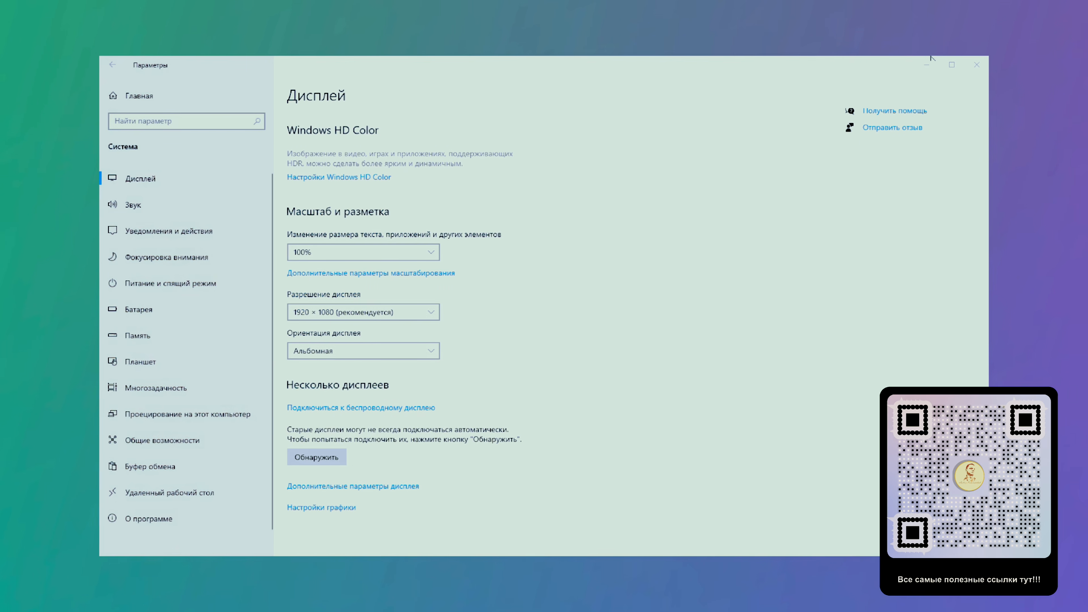
{"action": "left_click", "coordinate": [323, 506]}
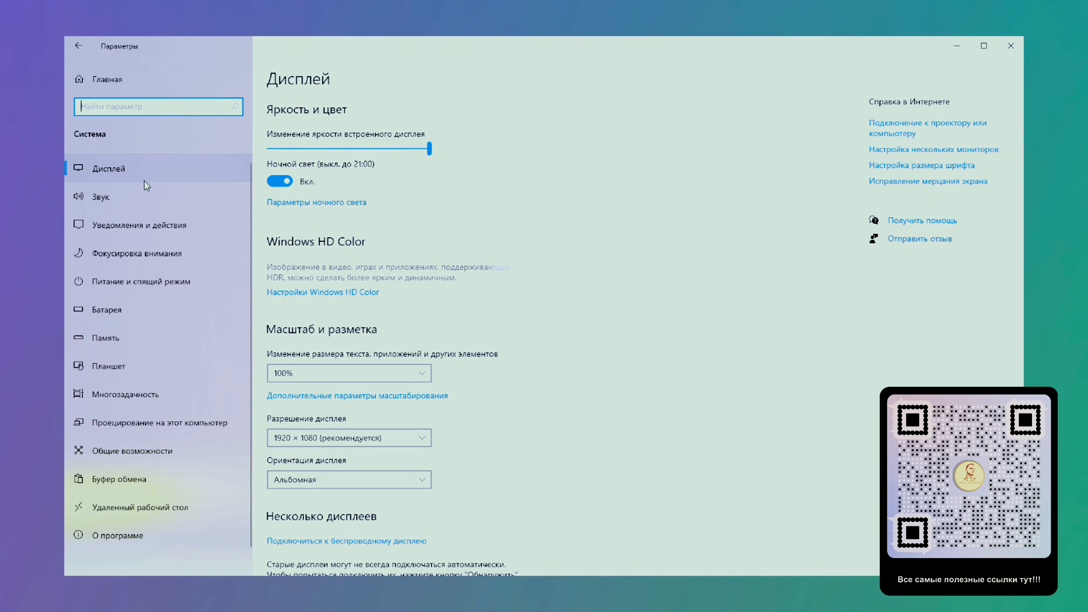
{"action": "left_click", "coordinate": [143, 341]}
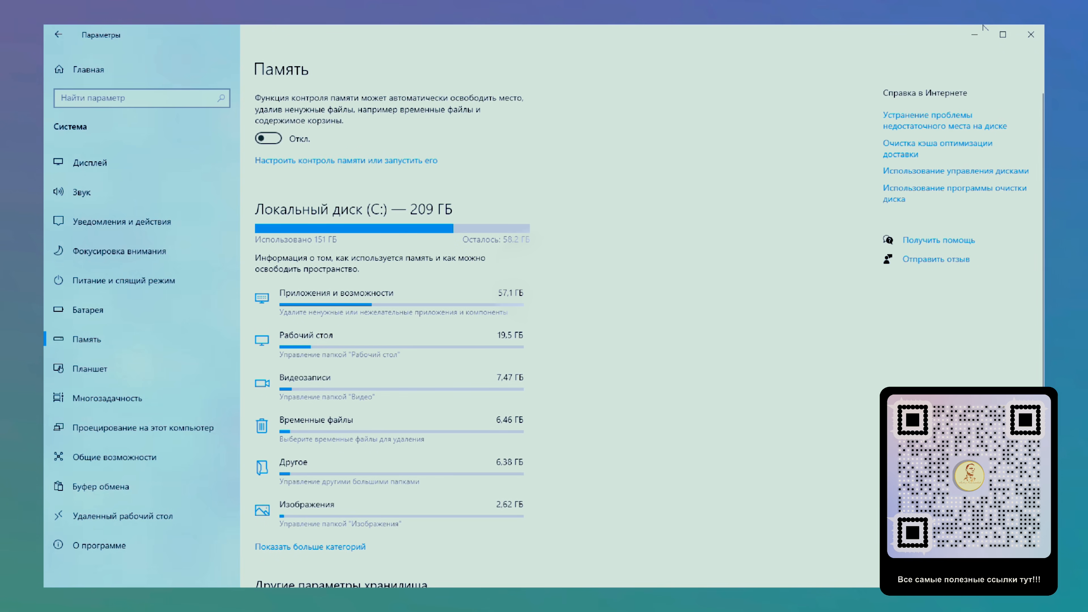
- On the "Планшет" page, choose "Никогда не использовать режим планшета" at sign-in and "Запрашивать разрешение перед переключением режимов", and check the additional tablet settings
{"action": "left_click", "coordinate": [95, 368]}
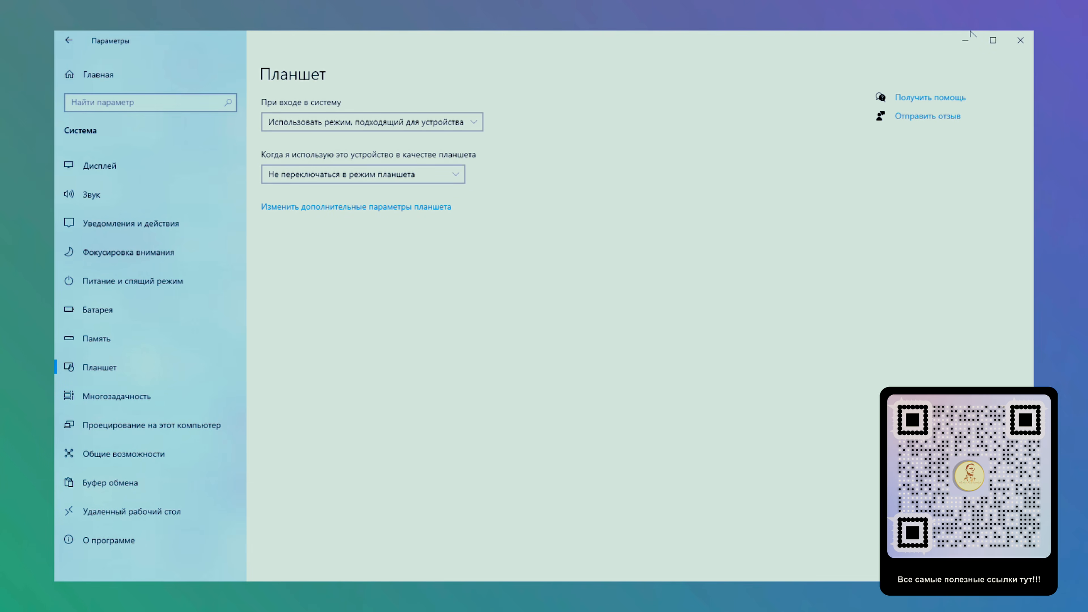
{"action": "left_click", "coordinate": [958, 31]}
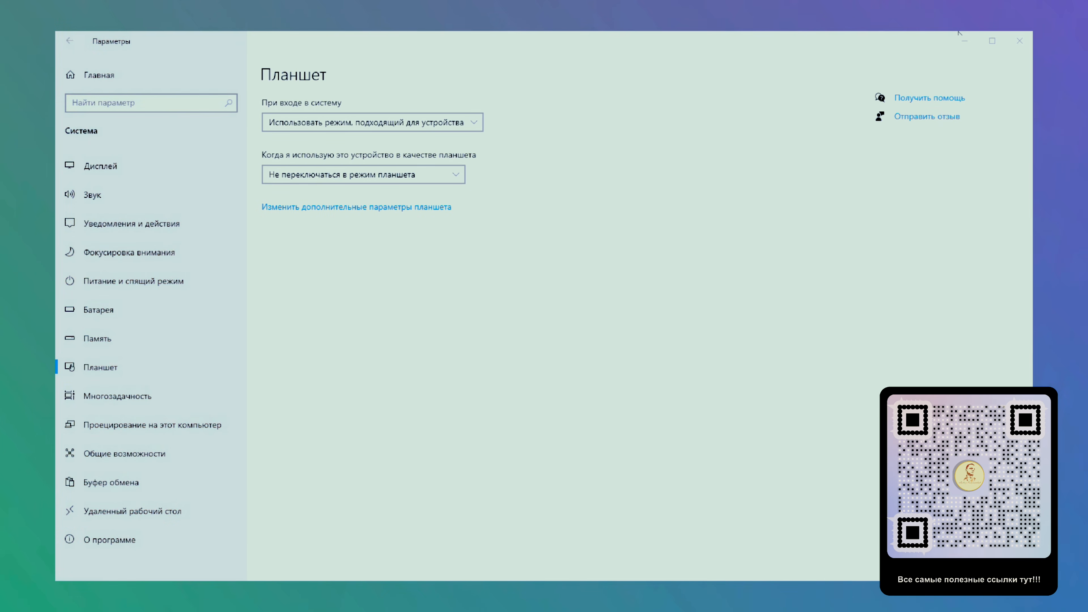
{"action": "left_click", "coordinate": [463, 124]}
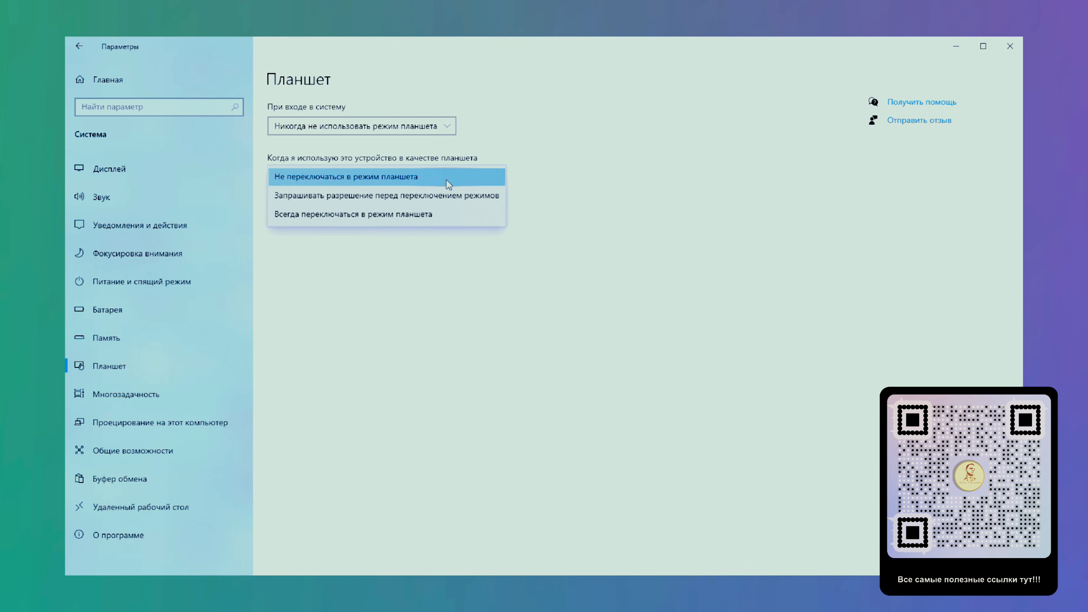
{"action": "left_click", "coordinate": [423, 198]}
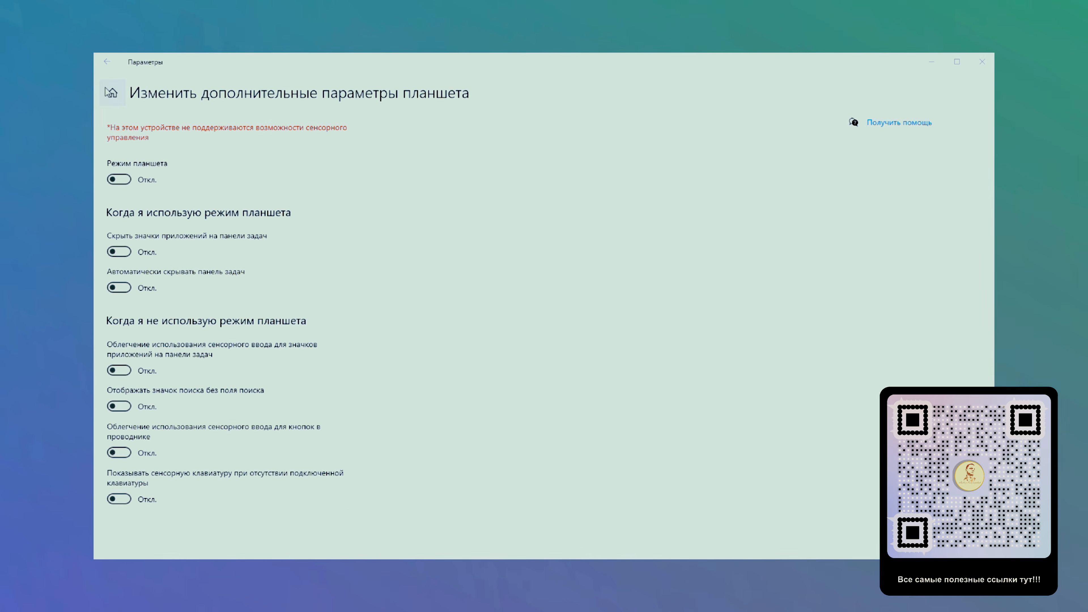
{"action": "left_click", "coordinate": [108, 62]}
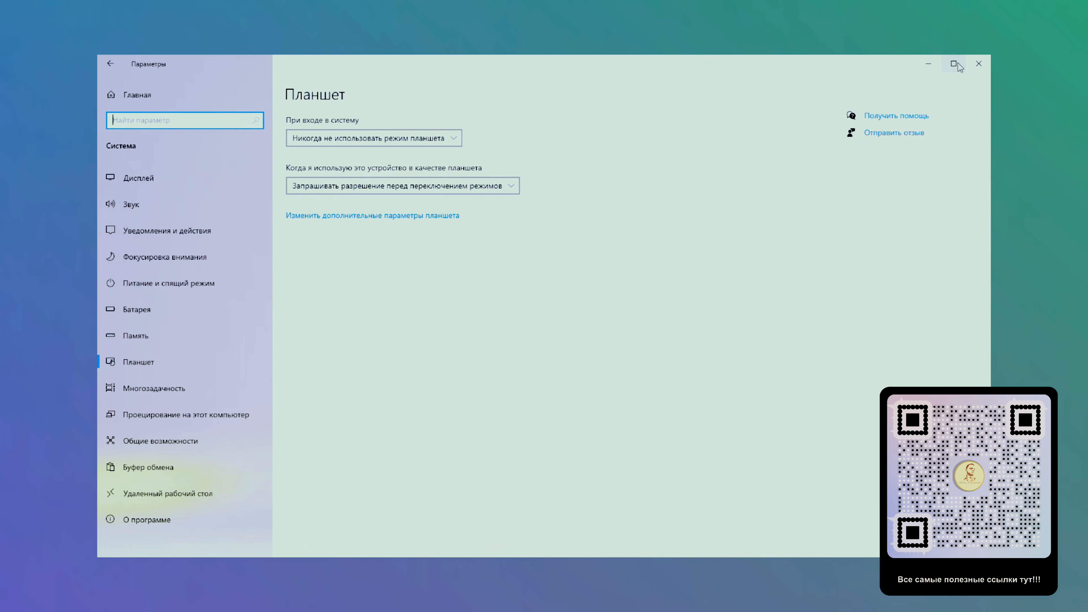
- Check the timeline suggestions option on the "Многозадачность" page, and turn off "Передача между устройствами" on the "Общие возможности" page
{"action": "left_click", "coordinate": [155, 392]}
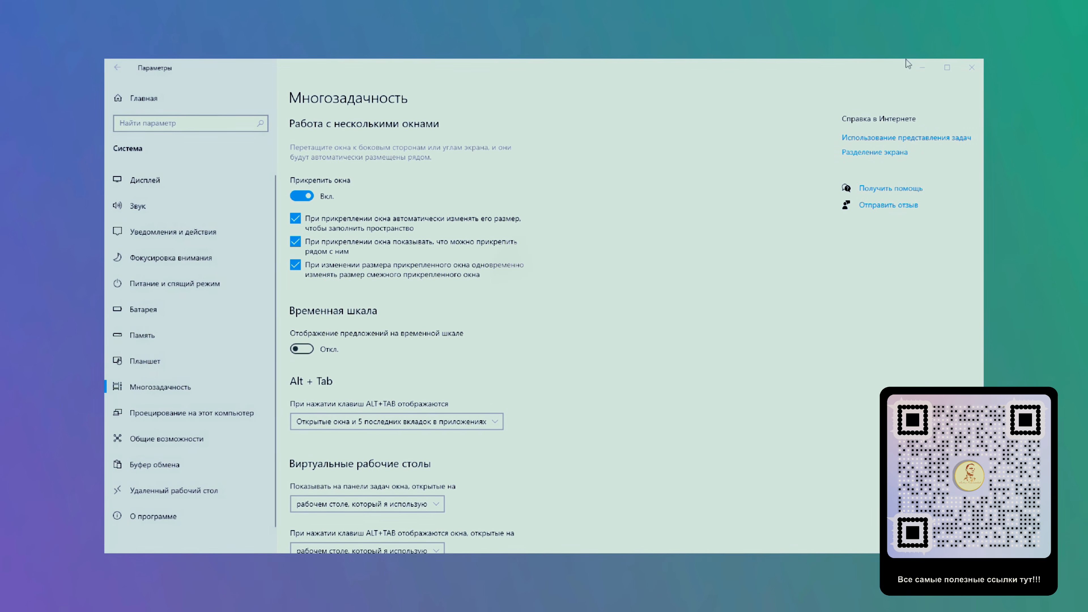
{"action": "left_click", "coordinate": [304, 350]}
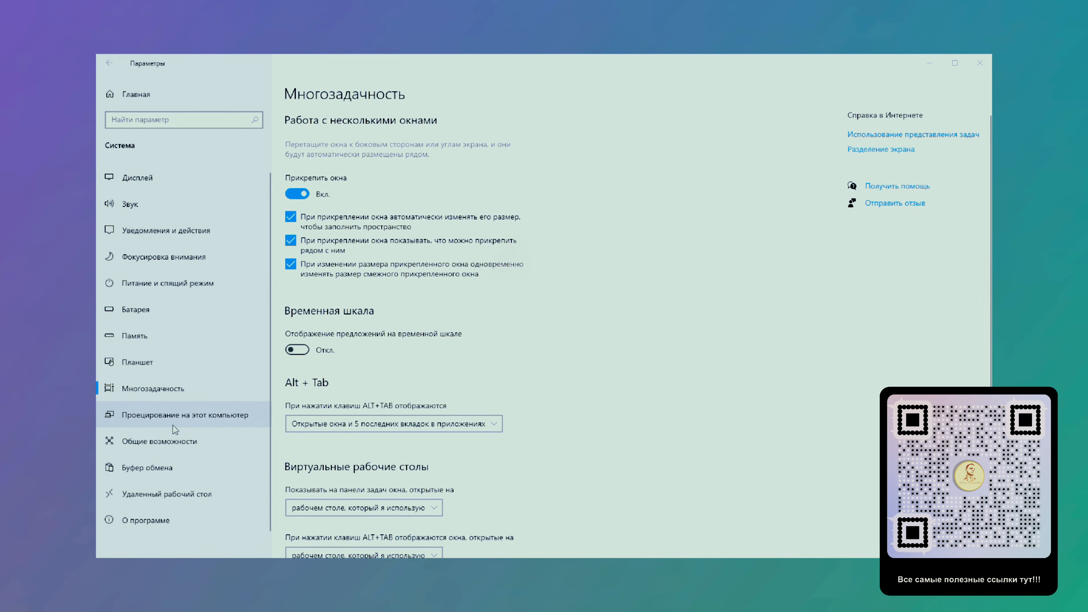
{"action": "left_click", "coordinate": [150, 443]}
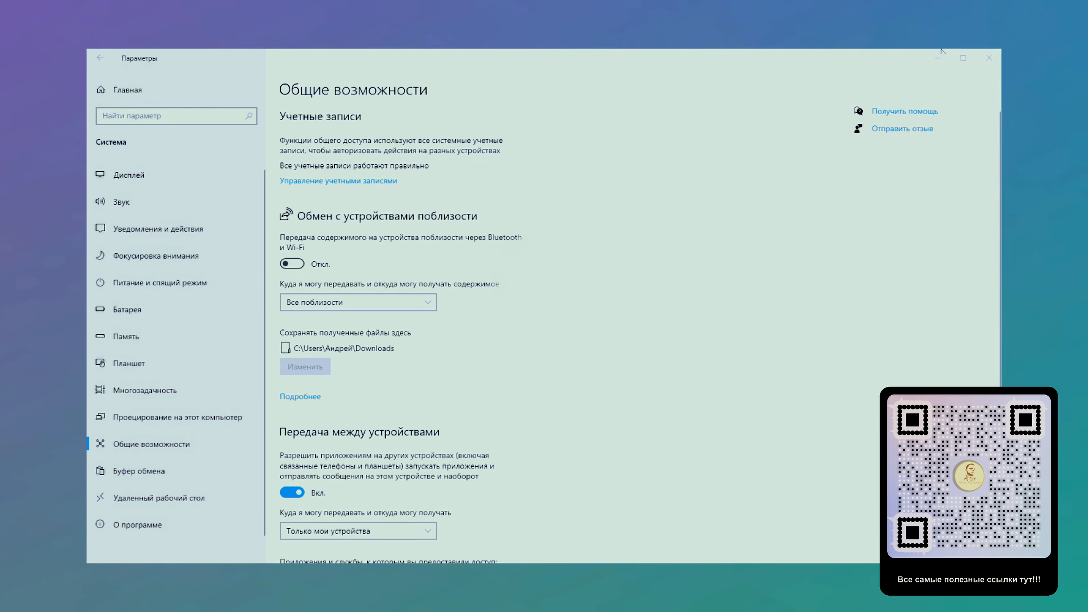
{"action": "left_click", "coordinate": [296, 493]}
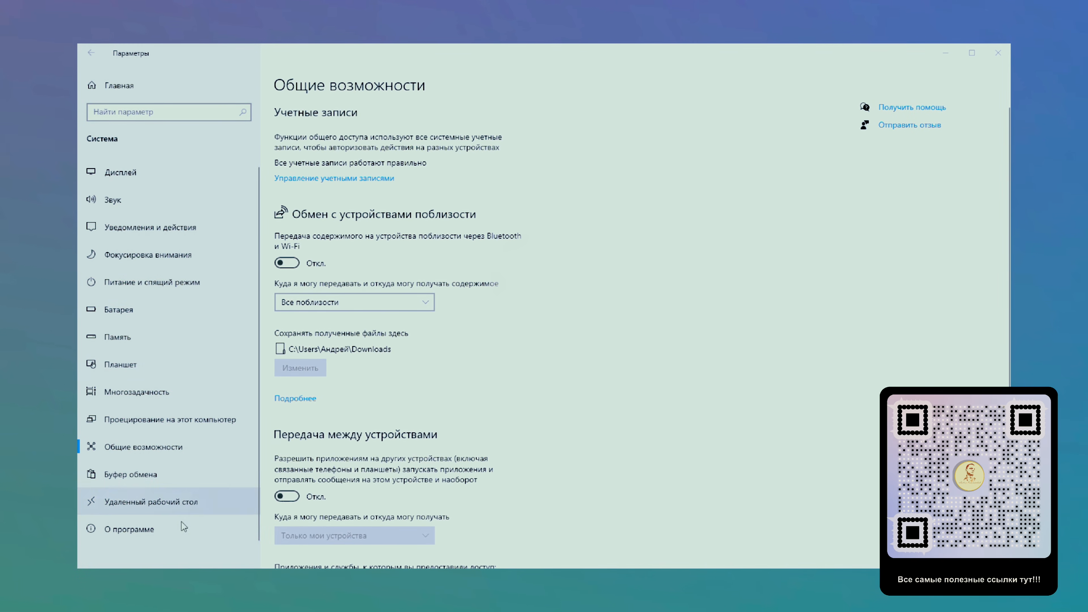
- Turn off the clipboard history ("Журнал буфера обмена") on the "Буфер обмена" page
{"action": "left_click", "coordinate": [136, 485]}
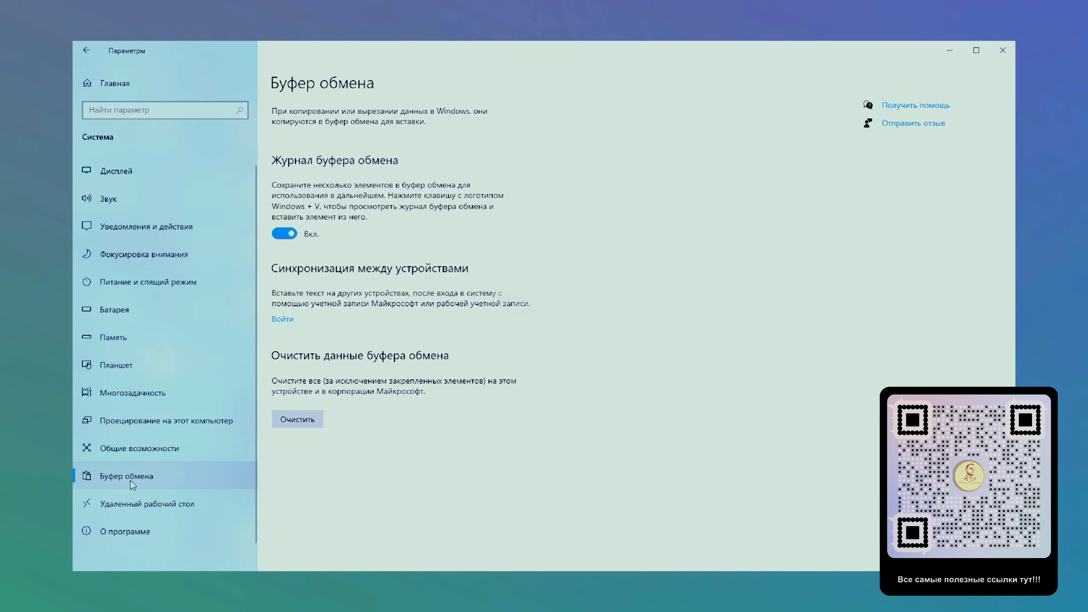
{"action": "left_click", "coordinate": [282, 233]}
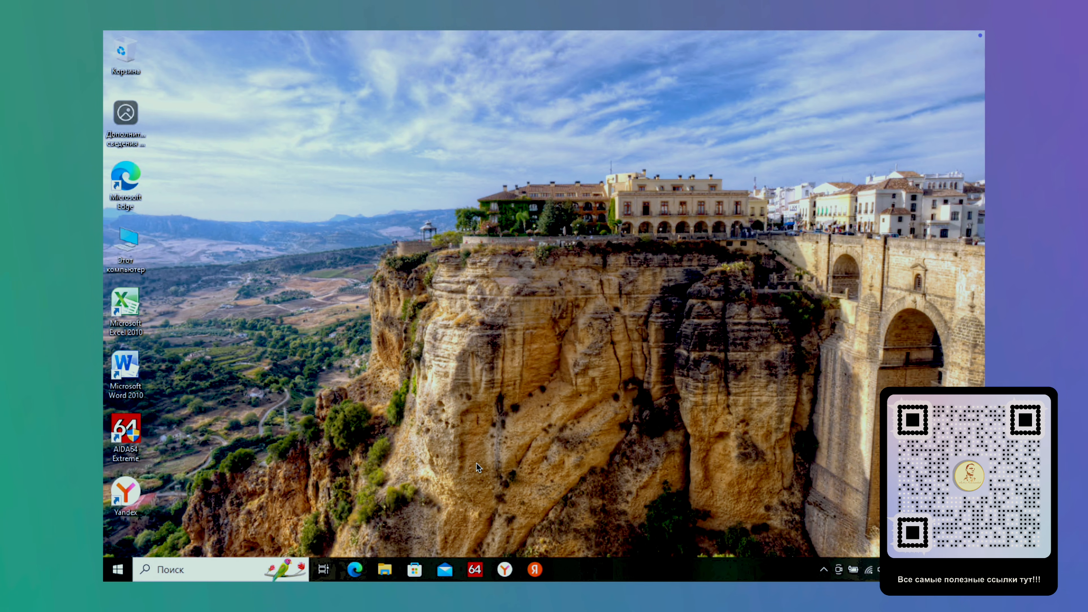
- Reopen the Windows settings and turn off automatic map updates on the "Автономные карты" page of the "Приложения" section
{"action": "left_click", "coordinate": [115, 571]}
{"action": "mouse_move", "coordinate": [112, 517]}
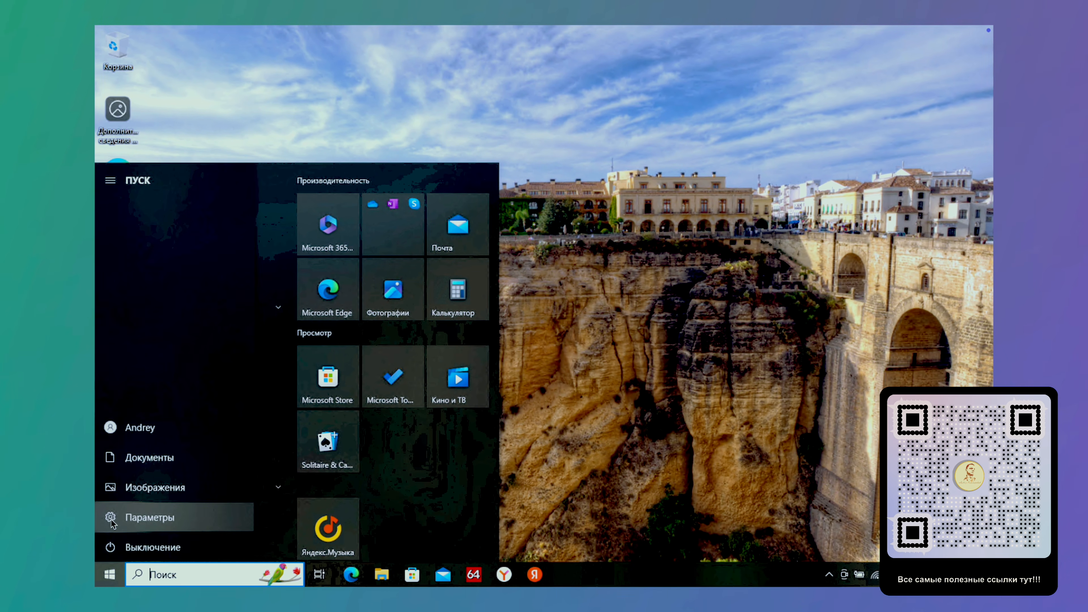
{"action": "left_click", "coordinate": [148, 518]}
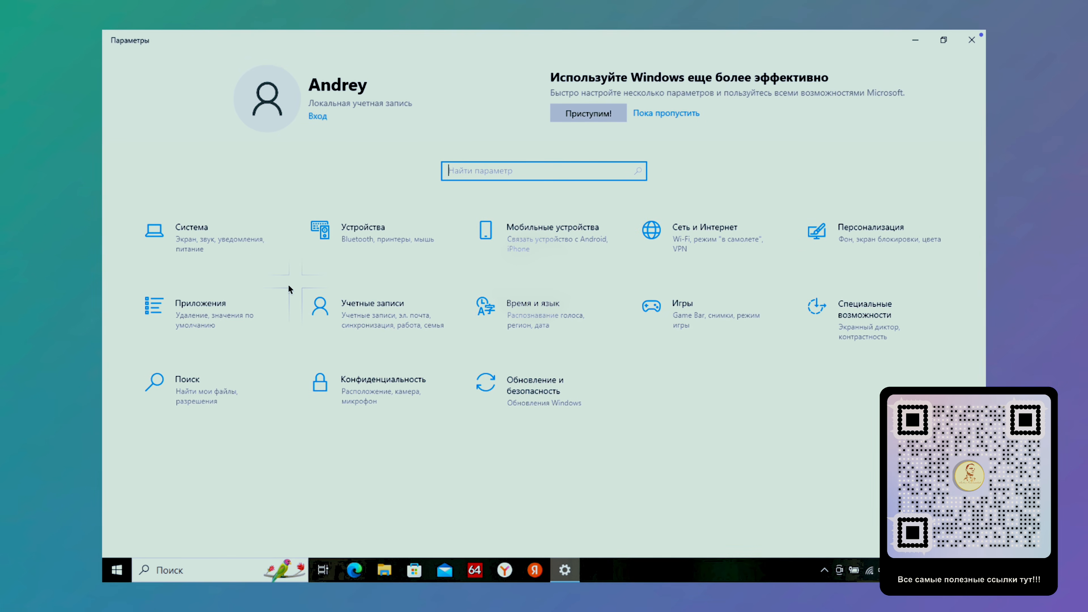
{"action": "left_click", "coordinate": [202, 315]}
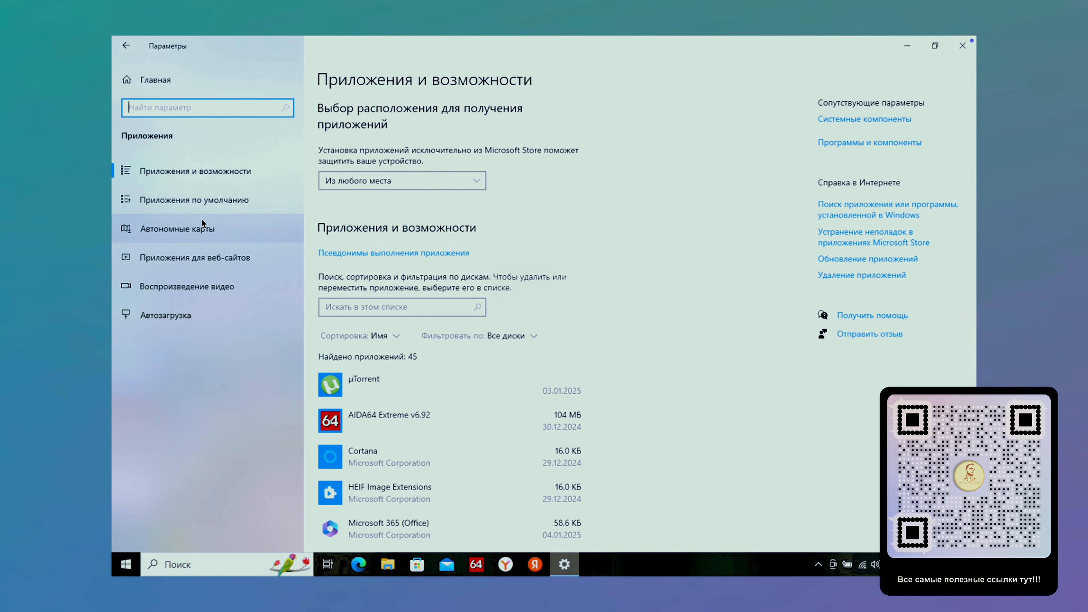
{"action": "left_click", "coordinate": [198, 228]}
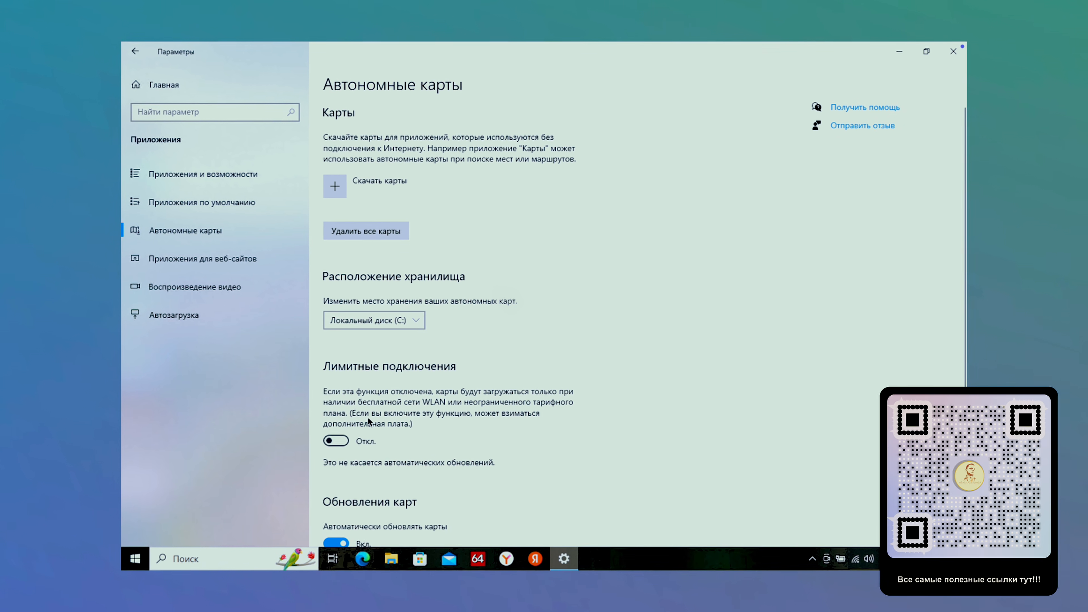
{"action": "scroll", "coordinate": [367, 417], "scroll_direction": "down", "scroll_amount": 5}
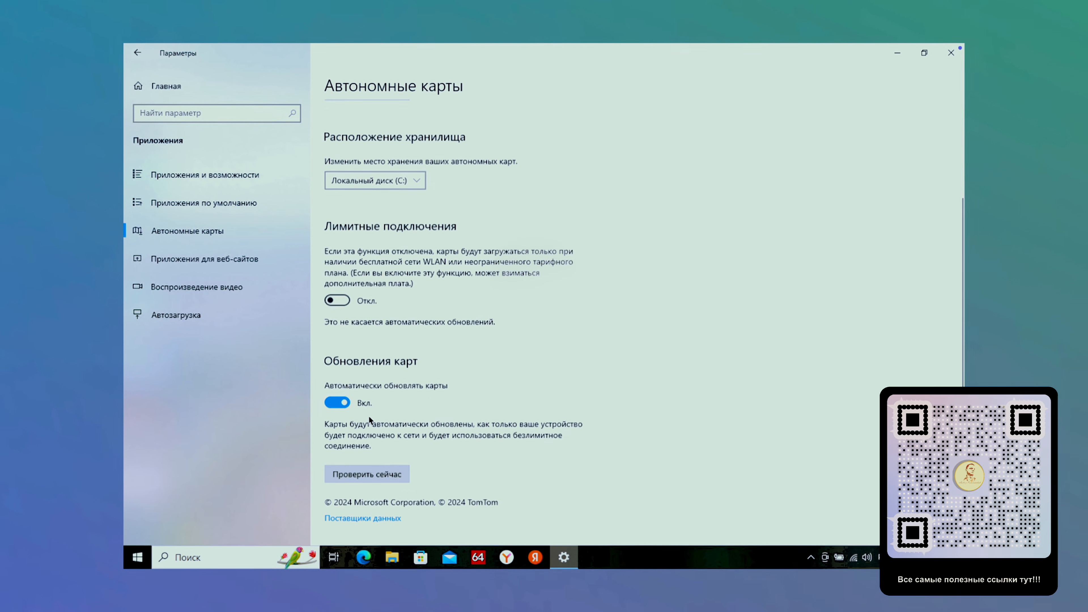
{"action": "left_click", "coordinate": [337, 403]}
{"action": "scroll", "coordinate": [342, 402], "scroll_direction": "down", "scroll_amount": 1}
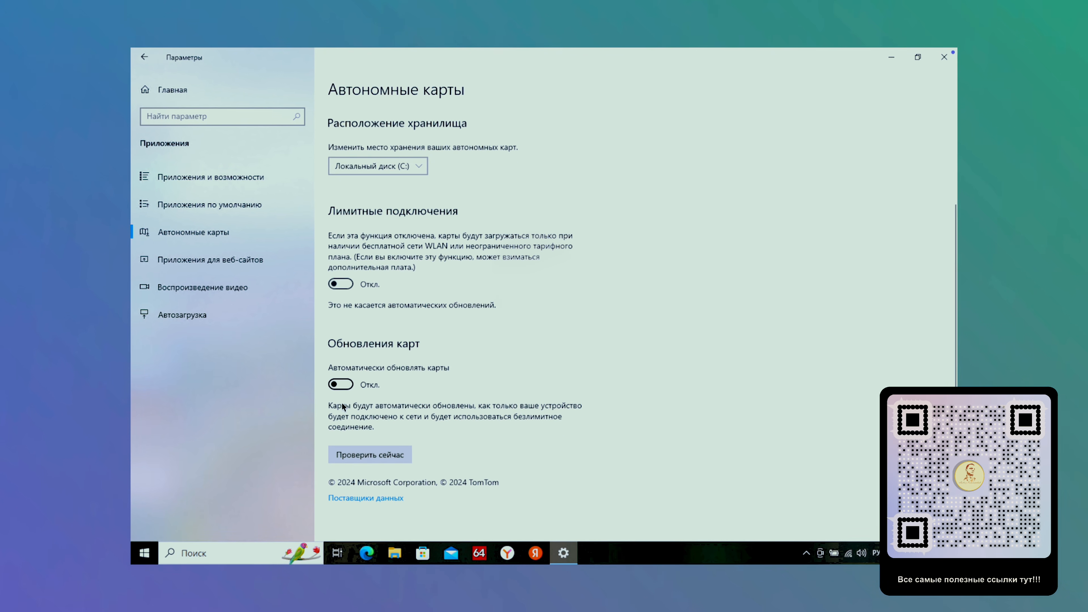
- Delete all downloaded offline maps and confirm the removal
{"action": "scroll", "coordinate": [341, 401], "scroll_direction": "up", "scroll_amount": 5}
{"action": "scroll", "coordinate": [343, 401], "scroll_direction": "up", "scroll_amount": 1}
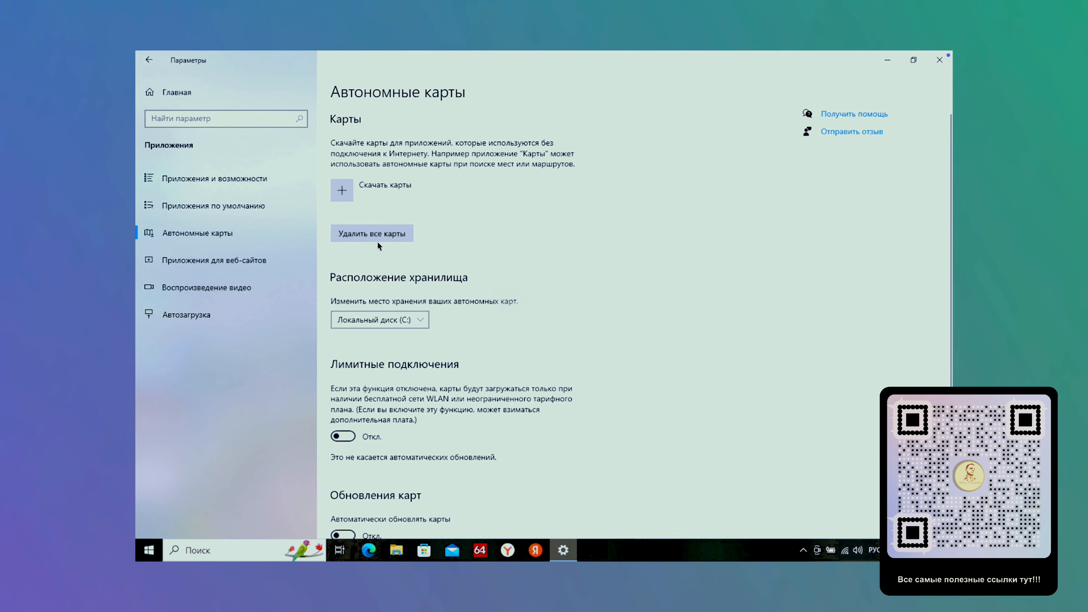
{"action": "left_click", "coordinate": [370, 234]}
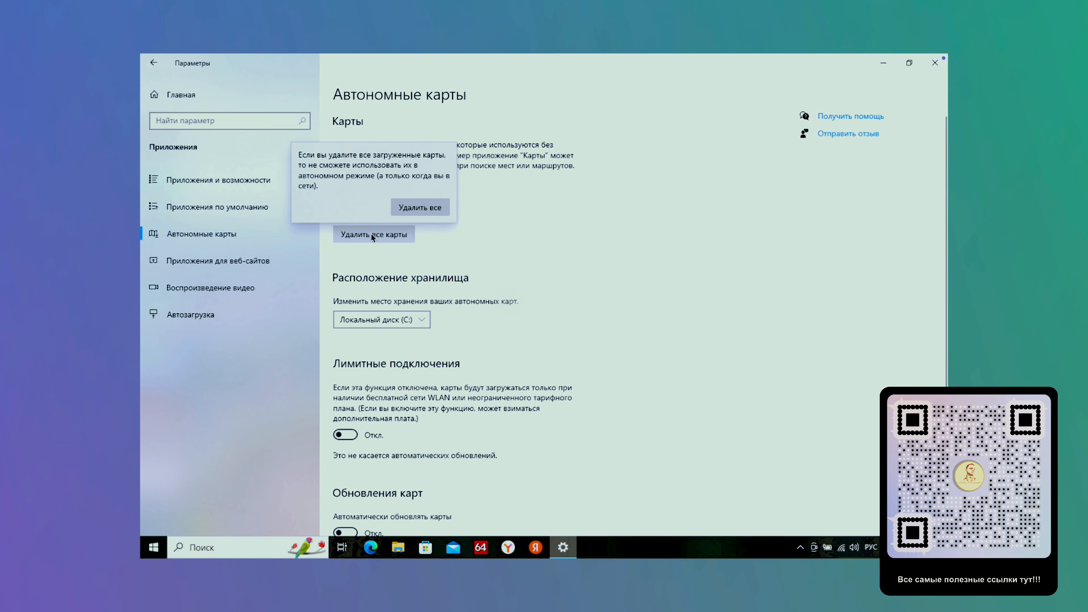
{"action": "left_click", "coordinate": [420, 208]}
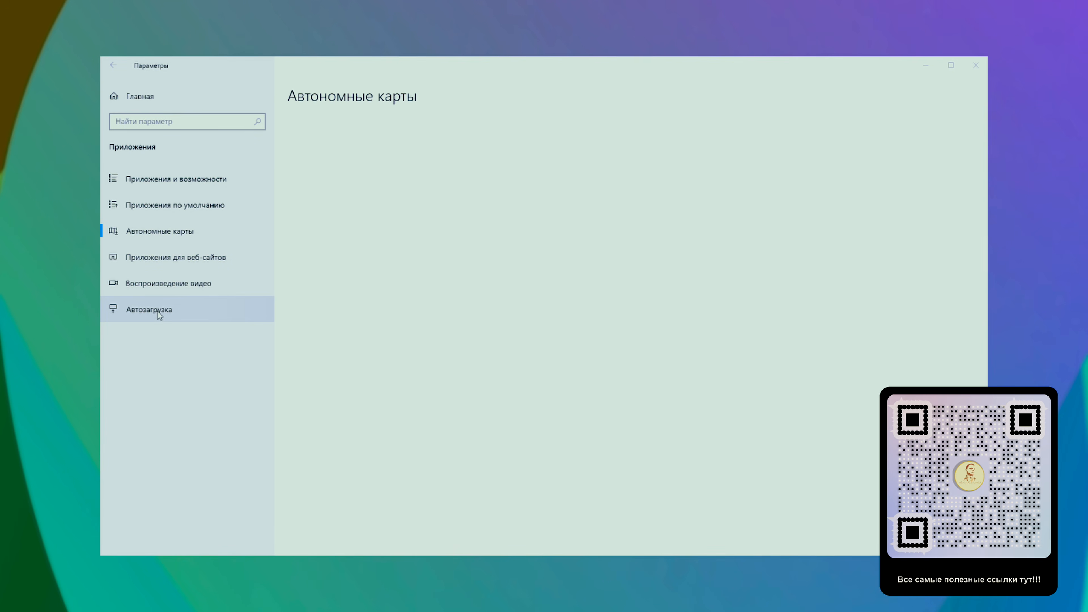
- Review which apps are allowed to launch at sign-in on the "Автозагрузка" page
{"action": "left_click", "coordinate": [159, 310]}
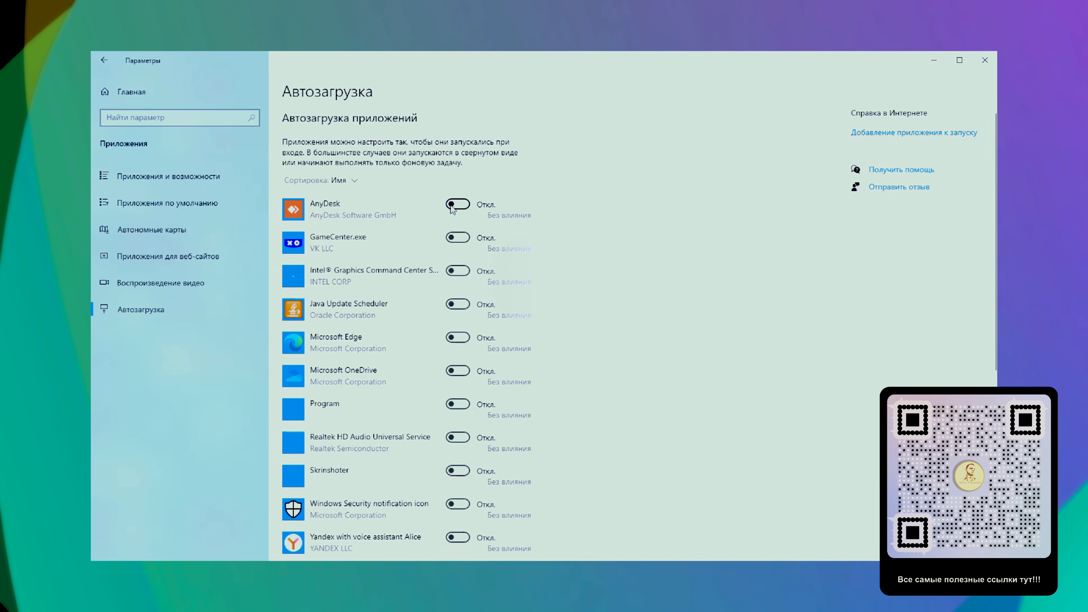
{"action": "scroll", "coordinate": [467, 291], "scroll_direction": "down", "scroll_amount": 3}
{"action": "scroll", "coordinate": [467, 295], "scroll_direction": "down", "scroll_amount": 3}
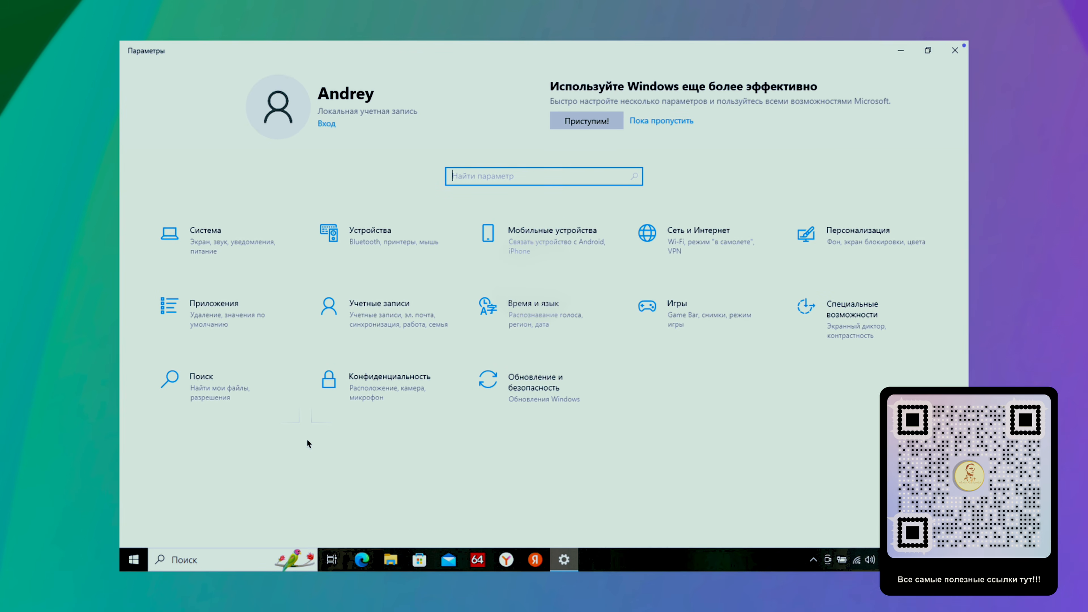
- In the "Игры" section, turn off Game Bar and disallow opening it with a gamepad
{"action": "left_click", "coordinate": [681, 320]}
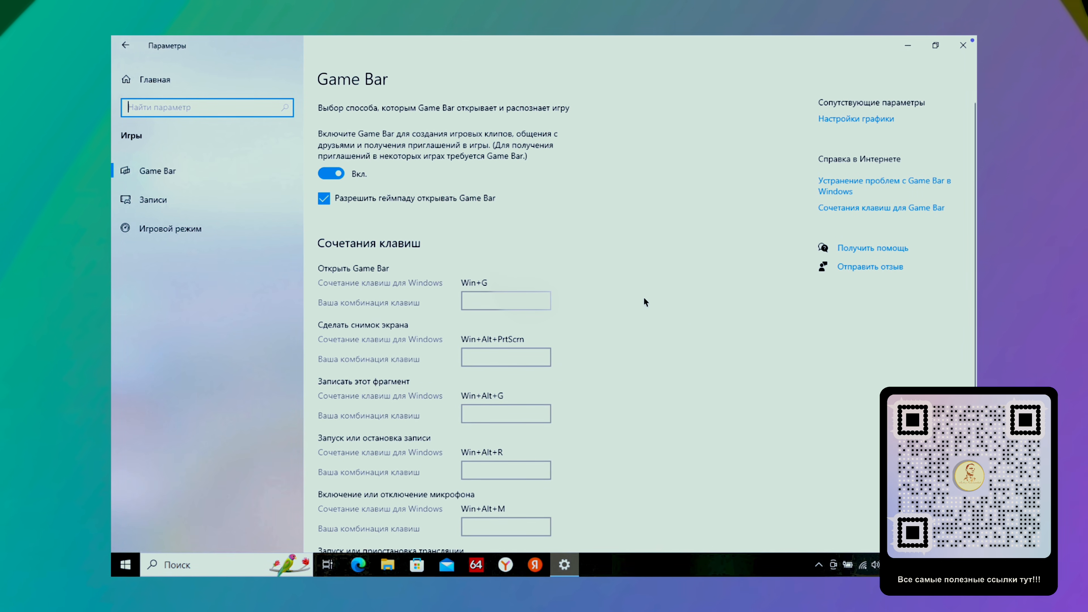
{"action": "left_click", "coordinate": [325, 172]}
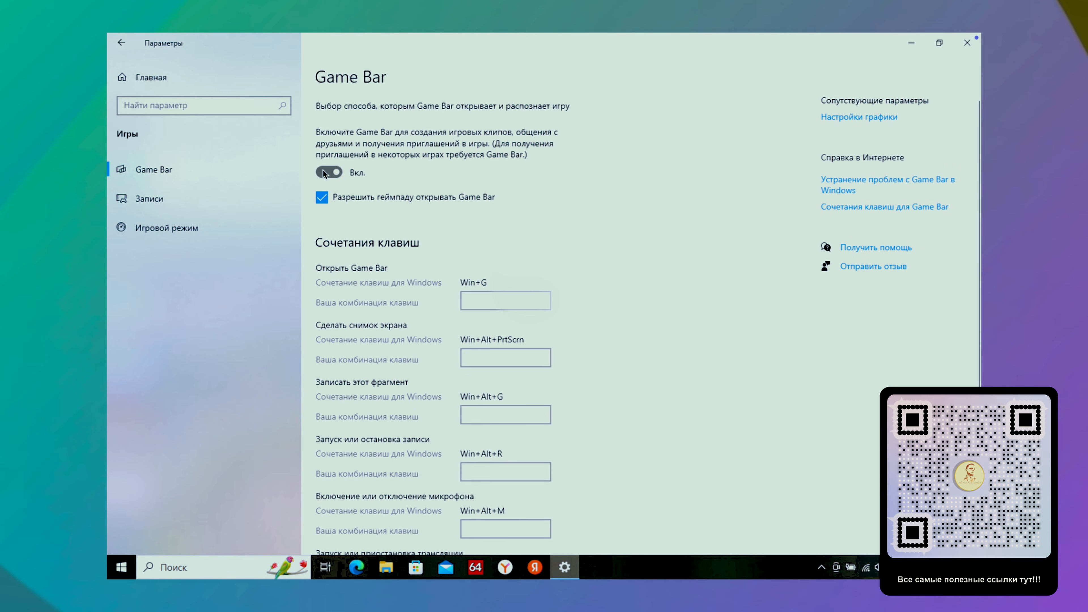
{"action": "left_click", "coordinate": [320, 198]}
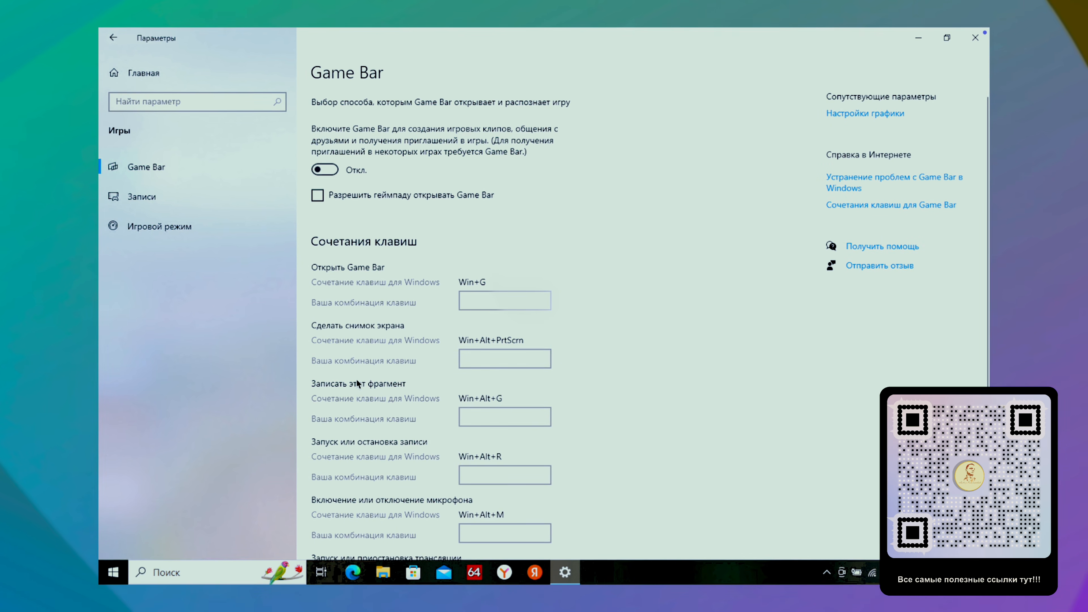
{"action": "scroll", "coordinate": [356, 379], "scroll_direction": "down", "scroll_amount": 5}
{"action": "scroll", "coordinate": [354, 379], "scroll_direction": "up", "scroll_amount": 5}
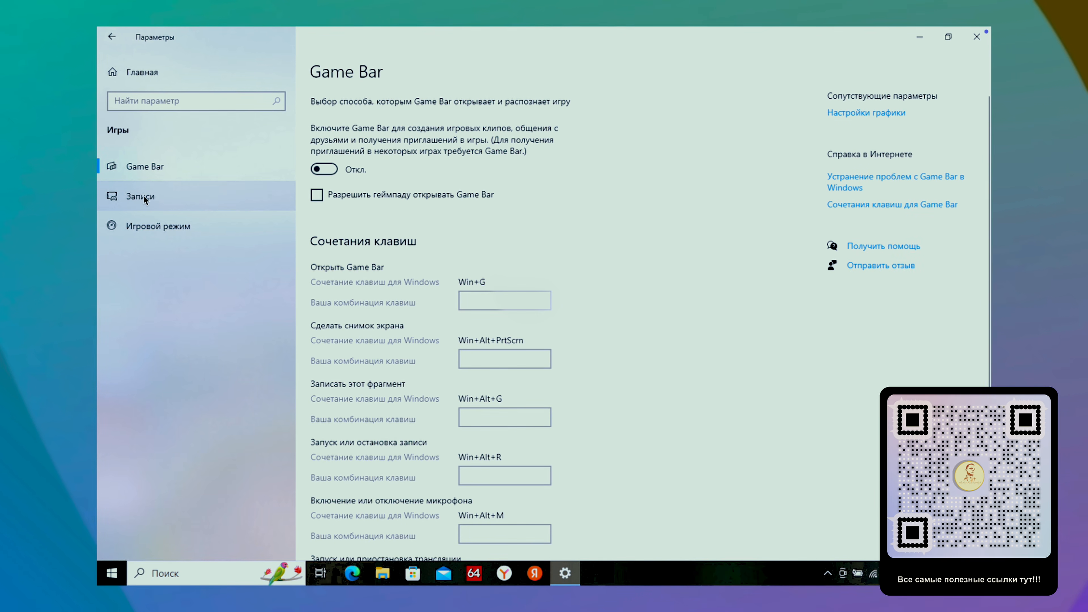
- Turn off sound recording during game capture on the "Записи" page, check the "Игровой режим" page, and return to the main settings page
{"action": "left_click", "coordinate": [143, 197]}
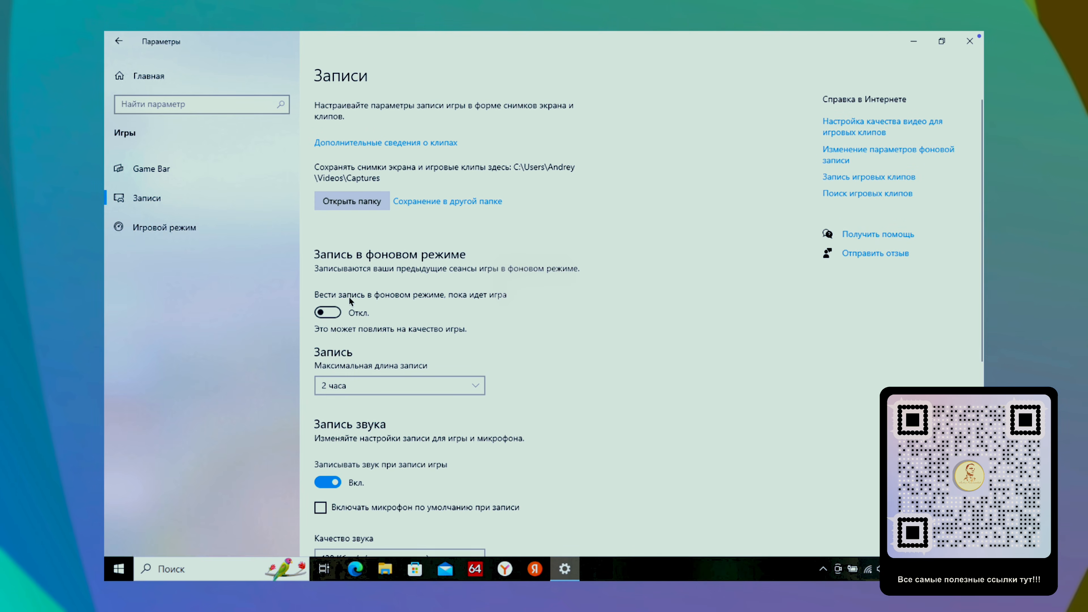
{"action": "left_click", "coordinate": [325, 481]}
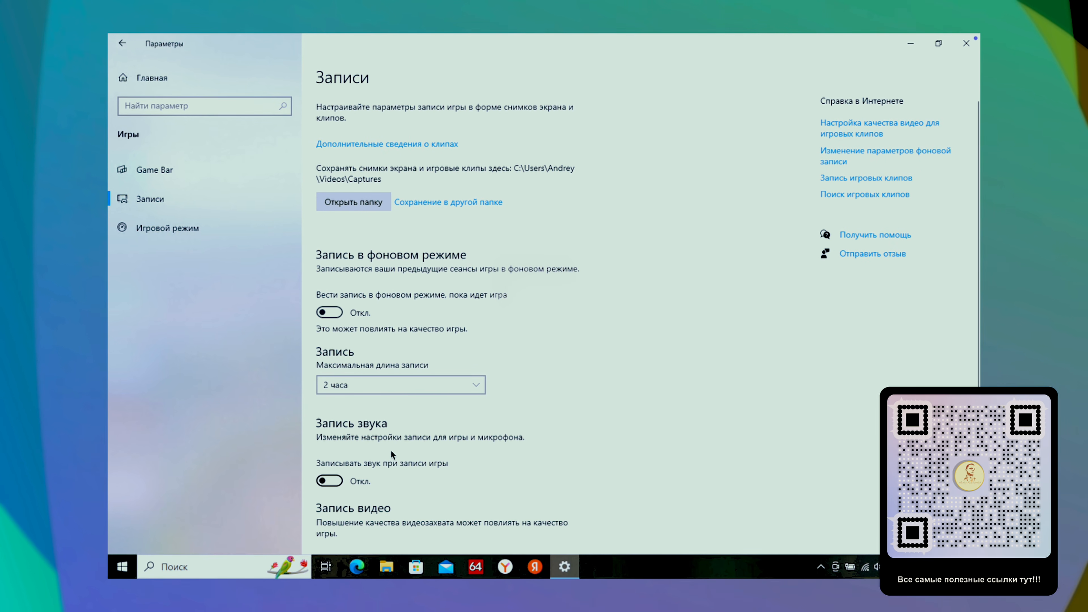
{"action": "scroll", "coordinate": [441, 438], "scroll_direction": "down", "scroll_amount": 4}
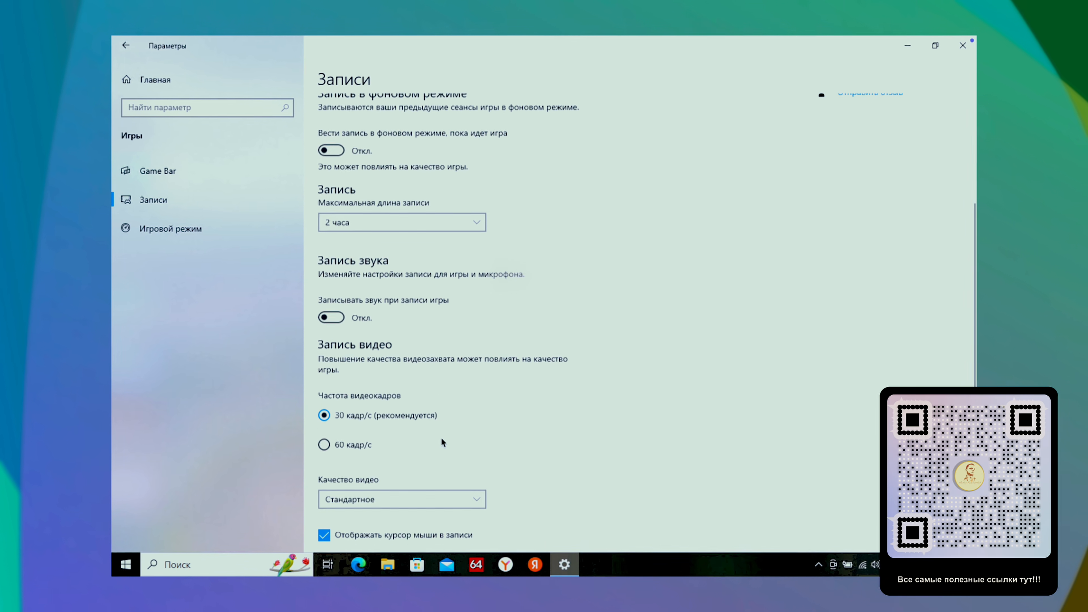
{"action": "scroll", "coordinate": [442, 442], "scroll_direction": "down", "scroll_amount": 1}
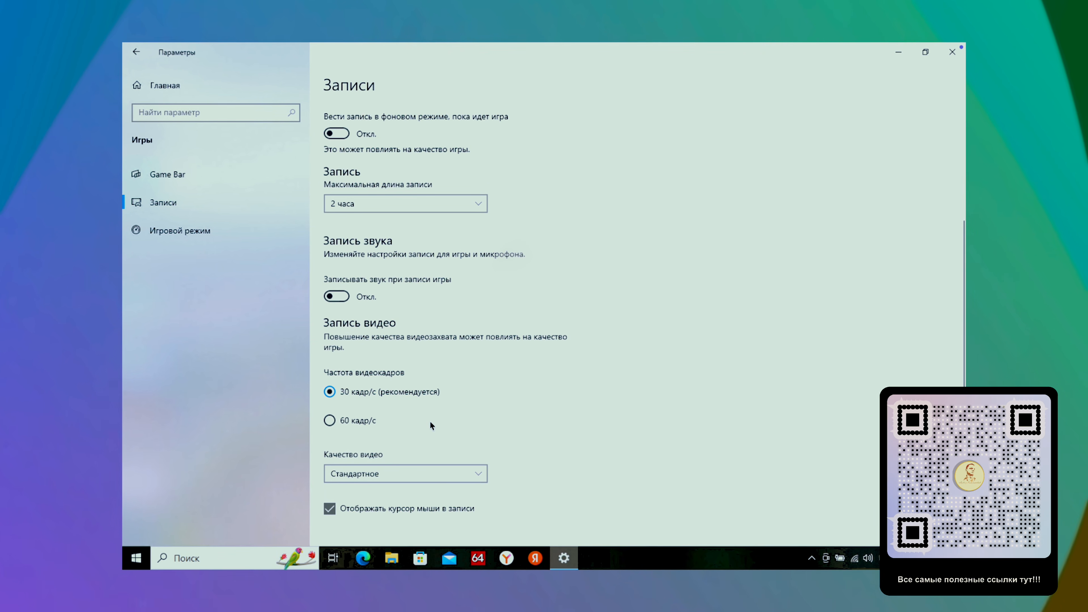
{"action": "scroll", "coordinate": [523, 376], "scroll_direction": "up", "scroll_amount": 3}
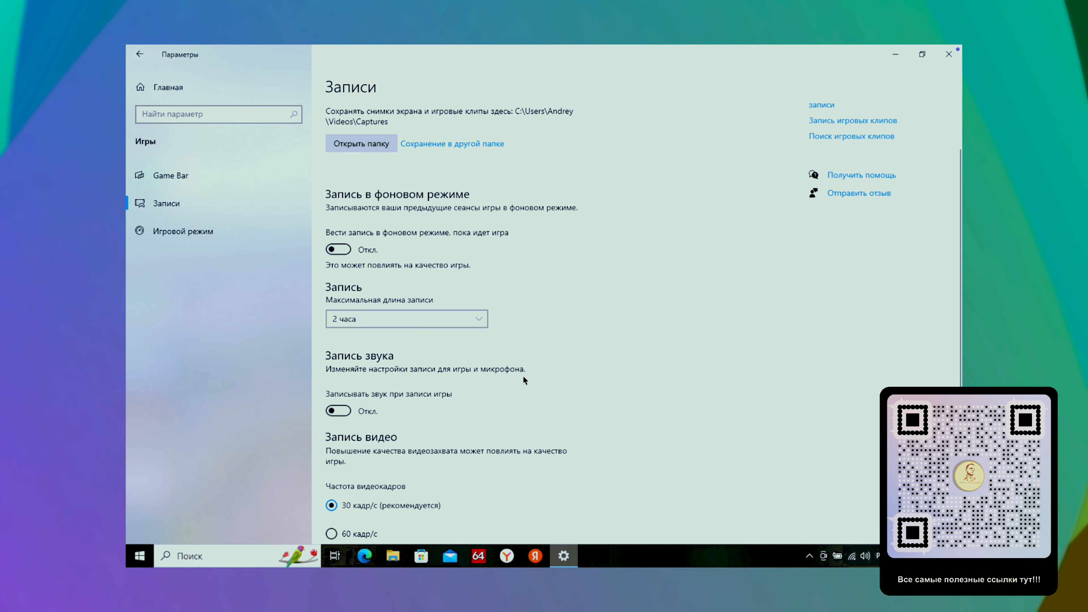
{"action": "scroll", "coordinate": [523, 379], "scroll_direction": "up", "scroll_amount": 2}
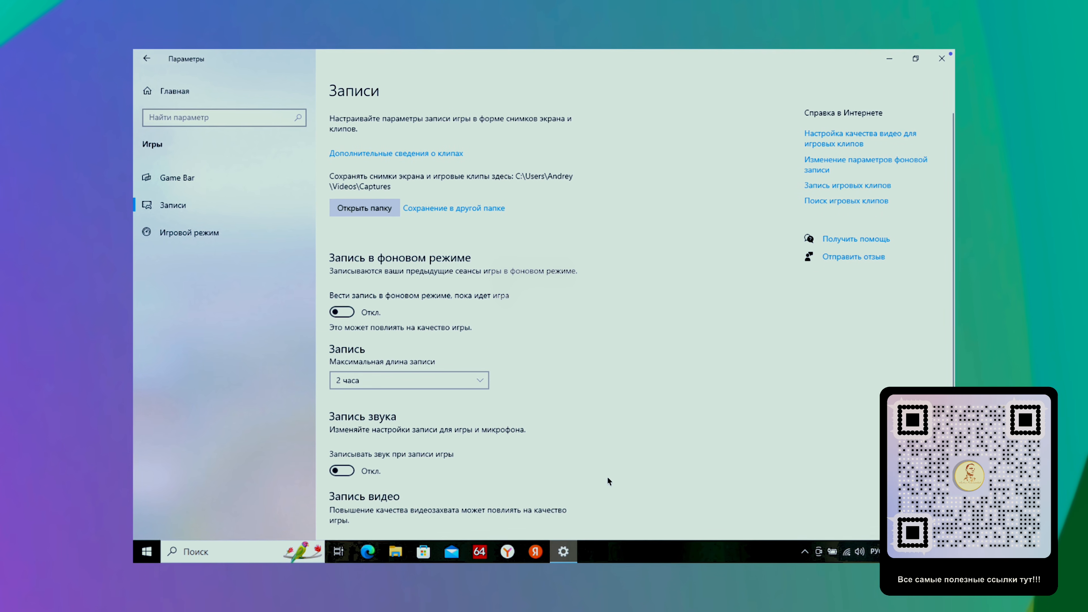
{"action": "left_click", "coordinate": [198, 240]}
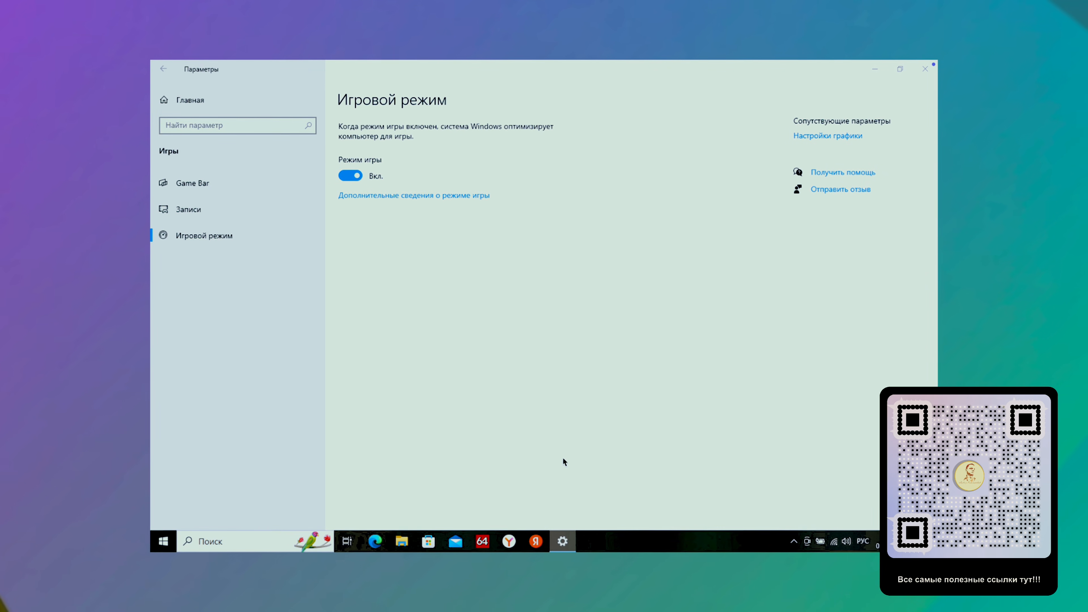
{"action": "left_click", "coordinate": [159, 68]}
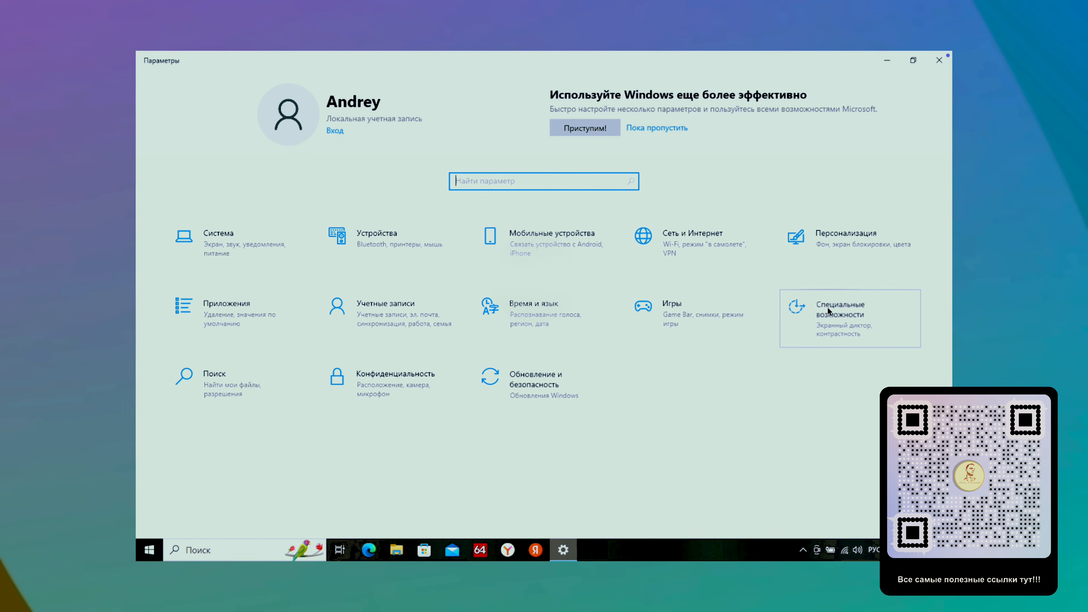
- On the "Дисплей" page of "Специальные возможности", turn off Windows transparency and automatic hiding of scroll bars
{"action": "left_click", "coordinate": [829, 312]}
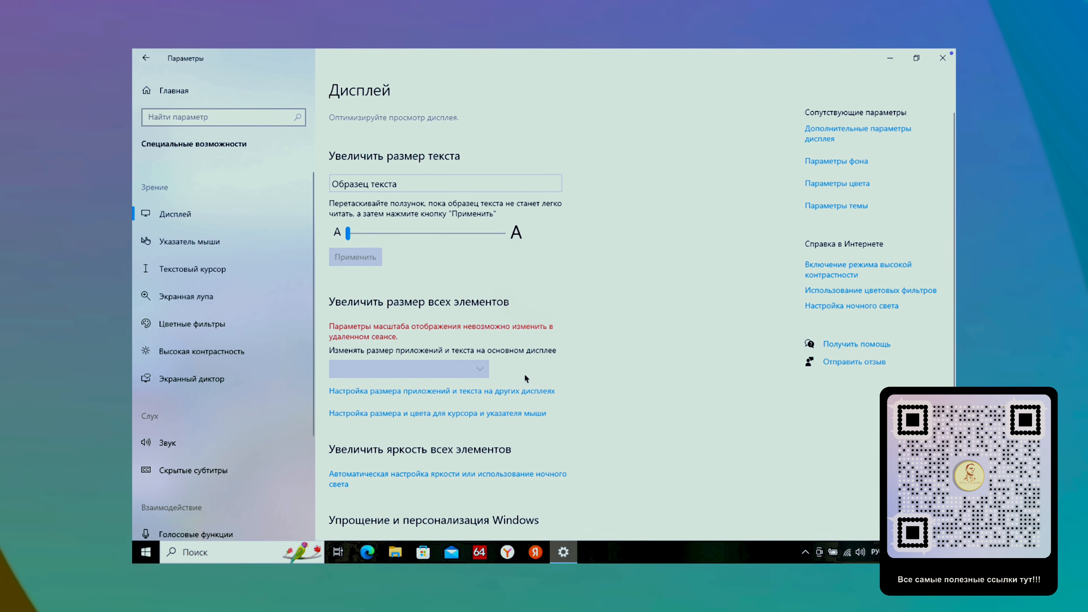
{"action": "scroll", "coordinate": [523, 373], "scroll_direction": "down", "scroll_amount": 5}
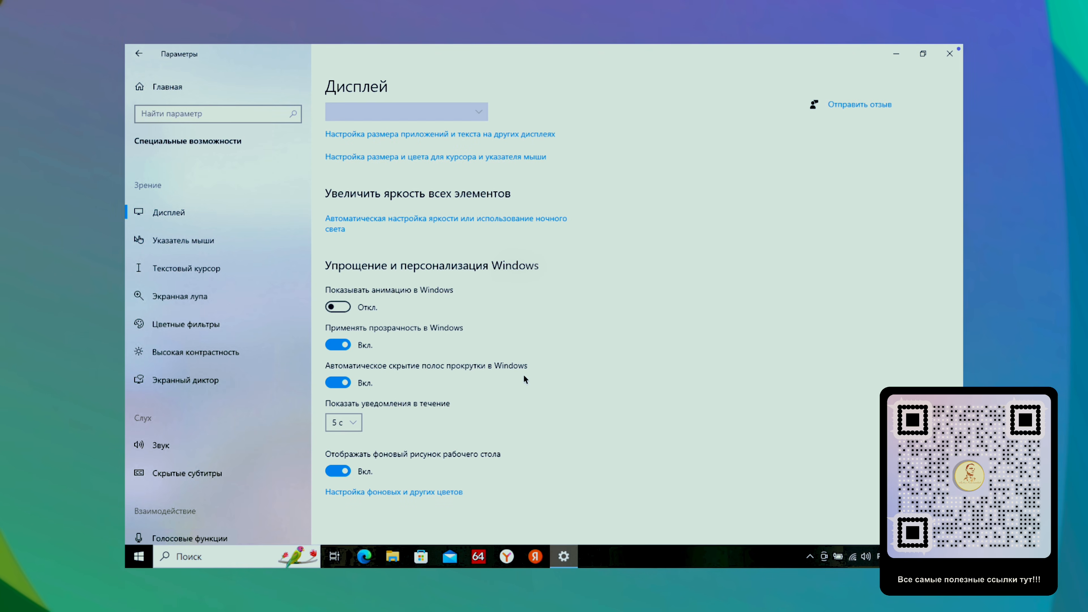
{"action": "left_click", "coordinate": [336, 345]}
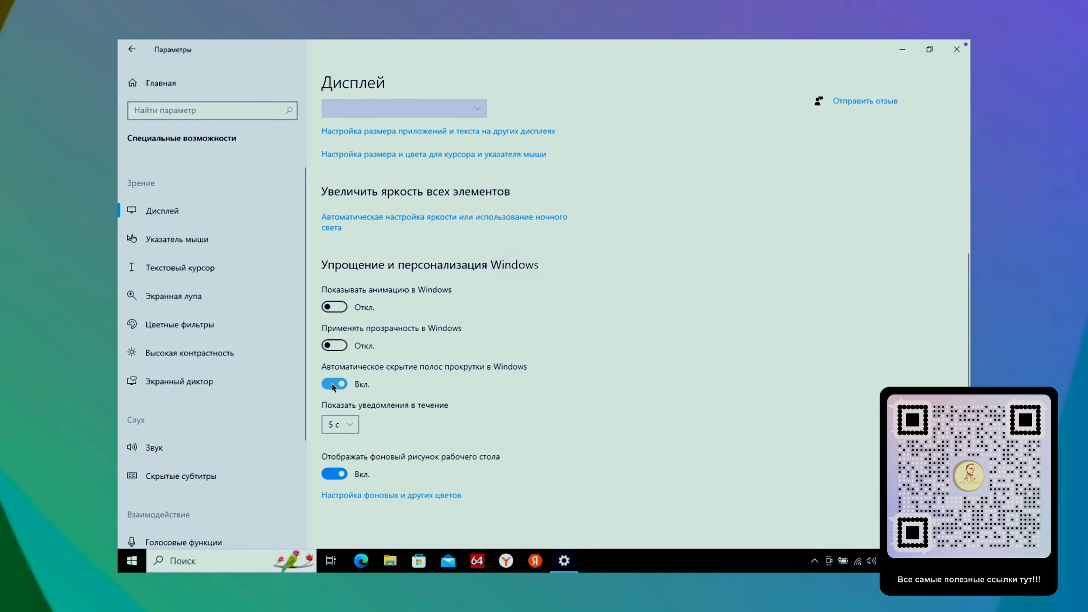
{"action": "left_click", "coordinate": [333, 384]}
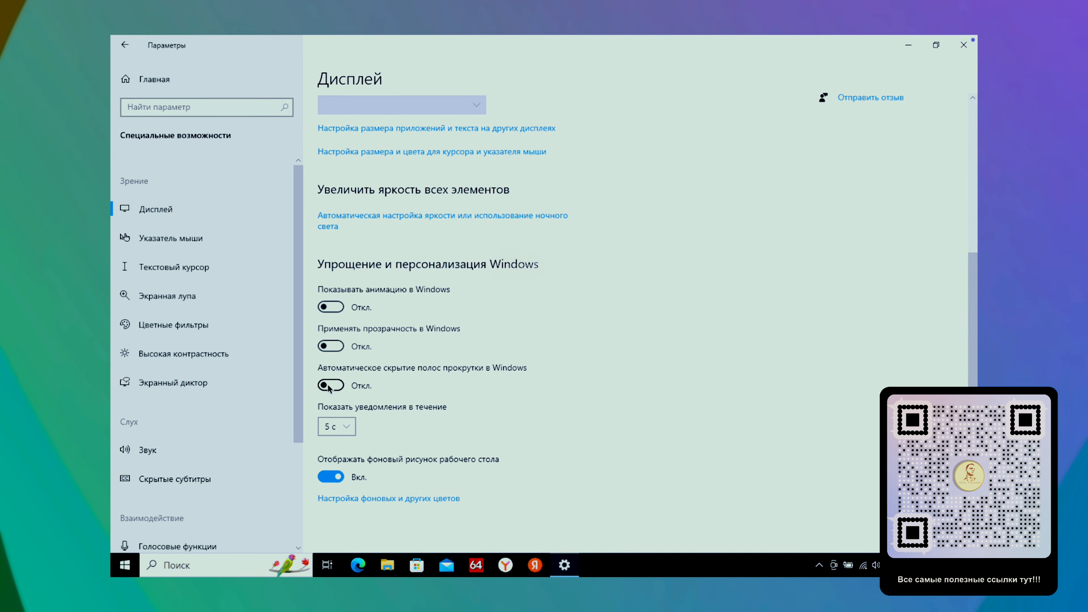
- Turn off the visual feedback around touch points in the mouse pointer accessibility settings
{"action": "scroll", "coordinate": [684, 364], "scroll_direction": "up", "scroll_amount": 1}
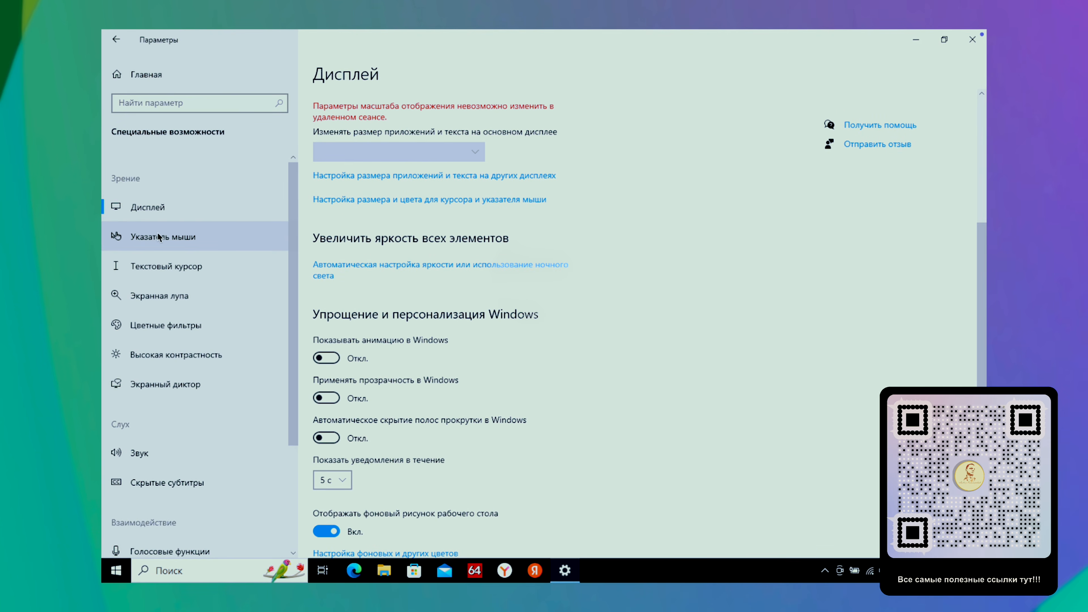
{"action": "left_click", "coordinate": [158, 237]}
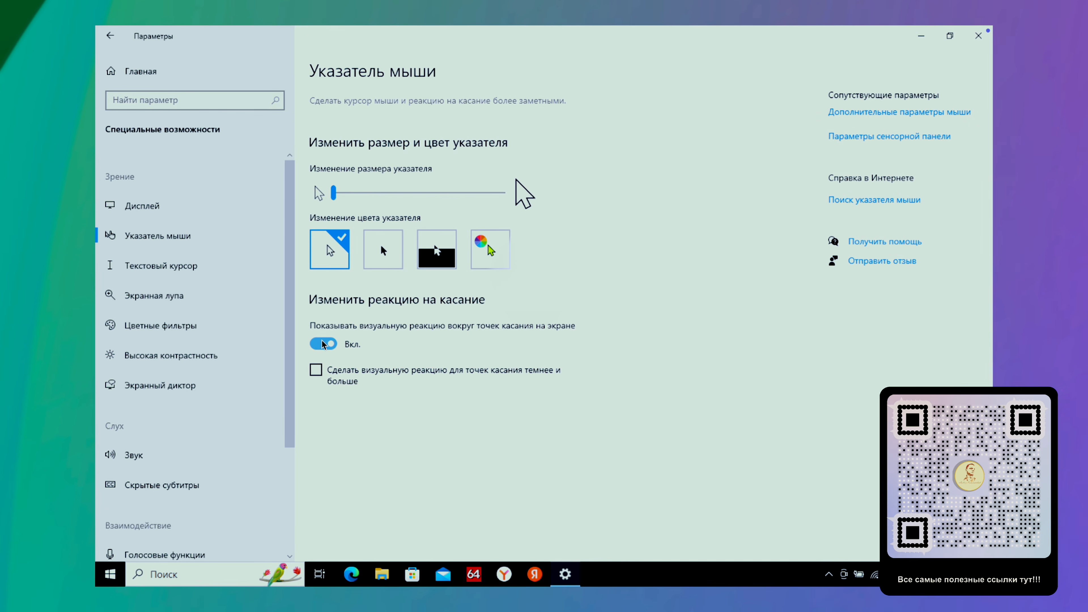
{"action": "left_click", "coordinate": [322, 344]}
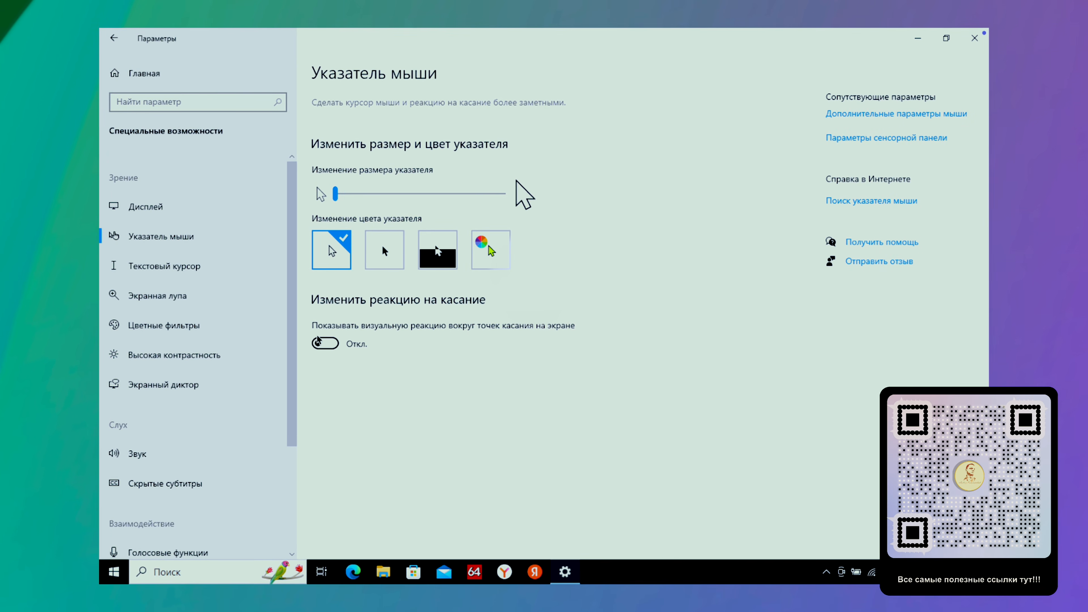
- Check that the text cursor indicator is switched off in the text cursor settings
{"action": "left_click", "coordinate": [174, 266]}
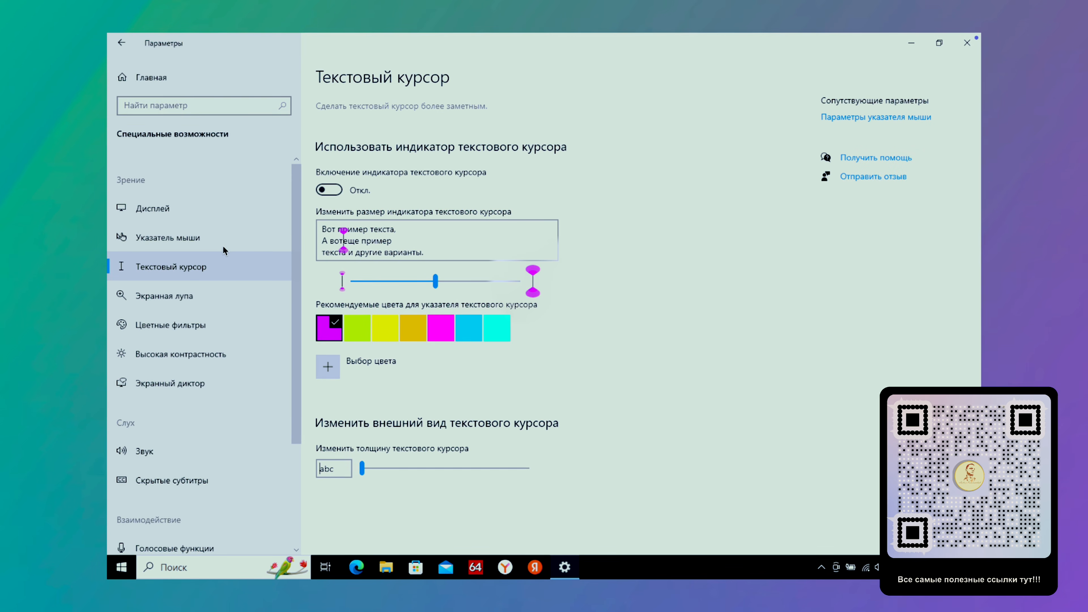
{"action": "left_click", "coordinate": [333, 191]}
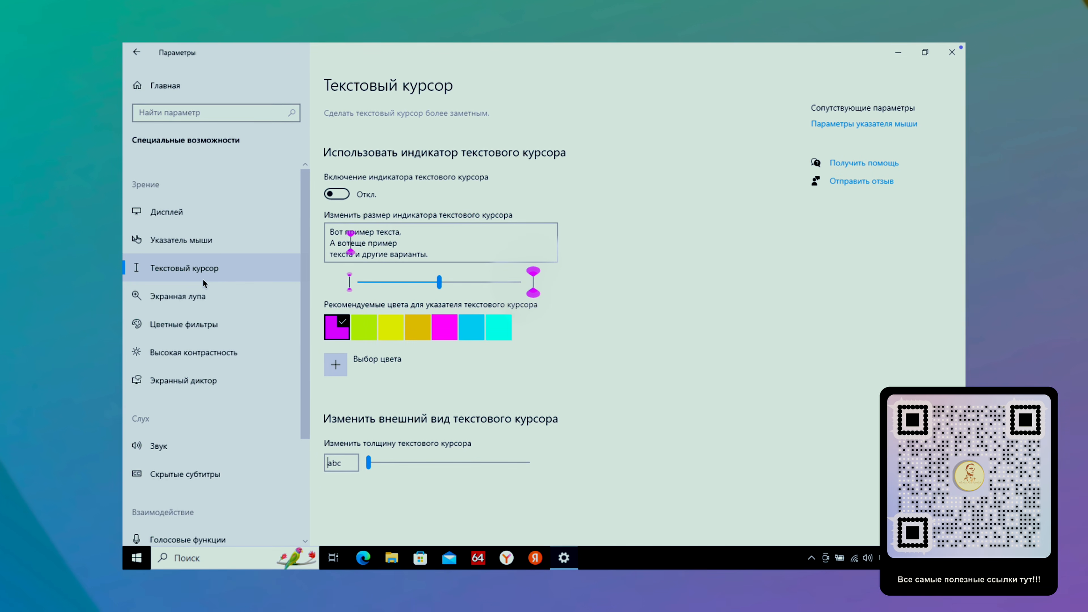
- In the Magnifier settings, keep Magnifier off and disable smoothing the edges of images and text
{"action": "left_click", "coordinate": [182, 296]}
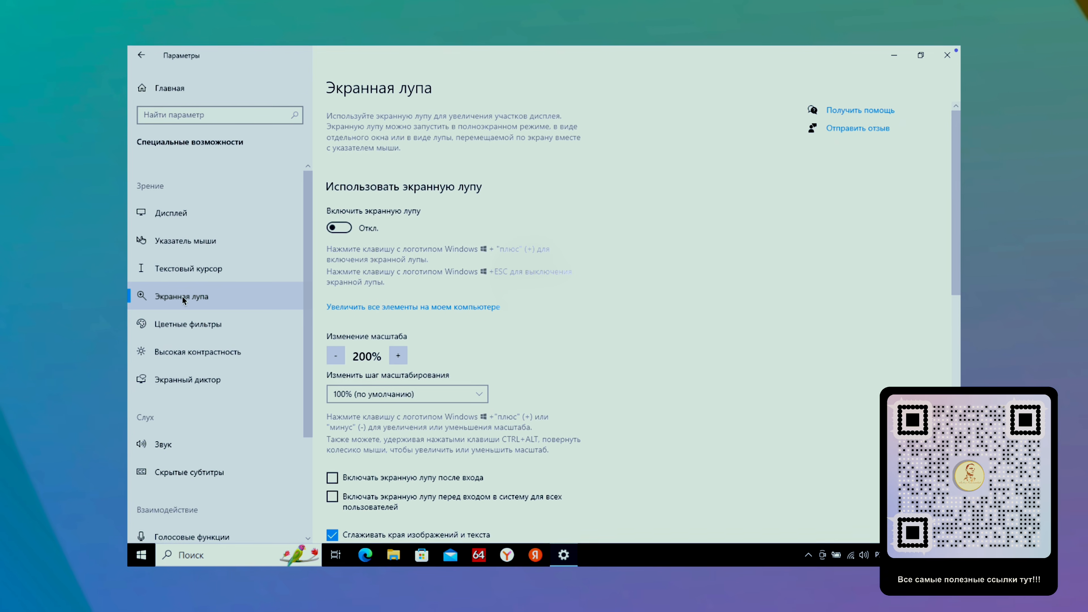
{"action": "left_click", "coordinate": [341, 229]}
{"action": "left_click", "coordinate": [341, 229]}
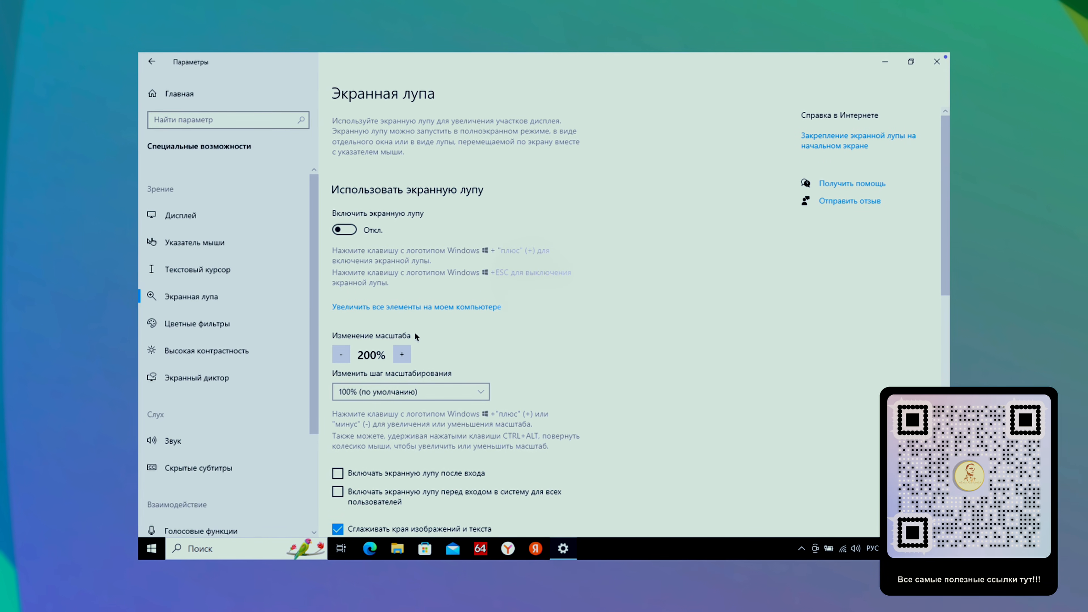
{"action": "scroll", "coordinate": [415, 332], "scroll_direction": "down", "scroll_amount": 3}
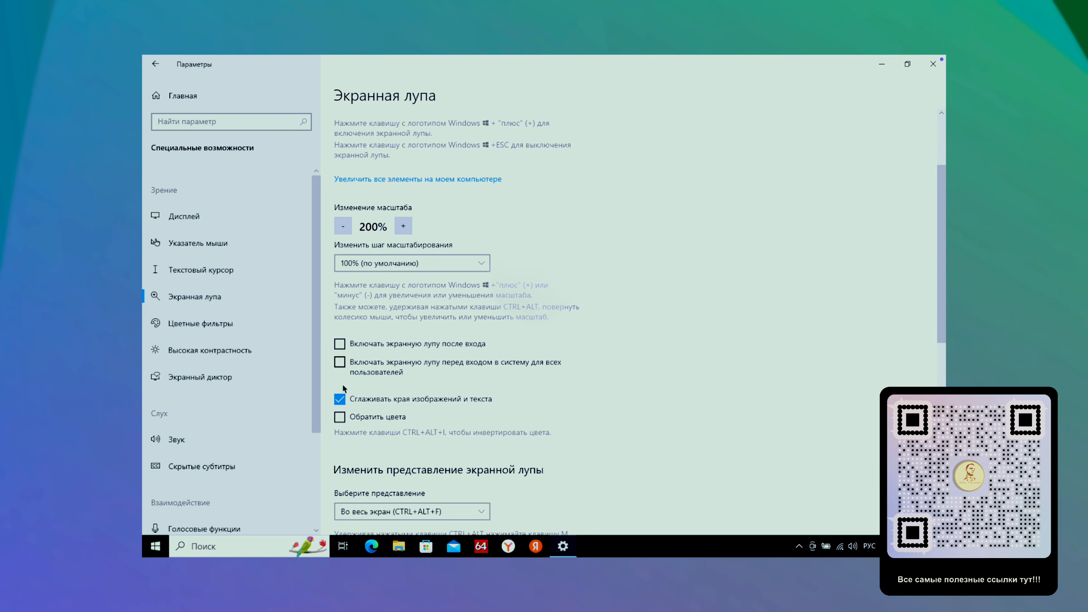
{"action": "left_click", "coordinate": [340, 398]}
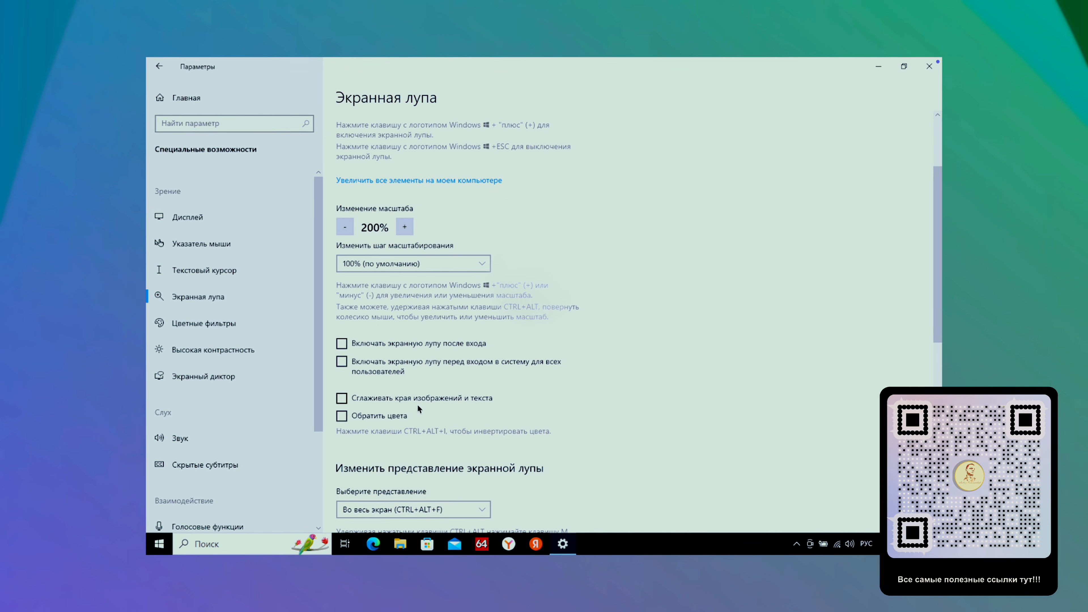
- Stop Magnifier from following the mouse pointer, keyboard focus, text cursor and Narrator cursor
{"action": "scroll", "coordinate": [417, 404], "scroll_direction": "down", "scroll_amount": 1}
{"action": "scroll", "coordinate": [417, 404], "scroll_direction": "down", "scroll_amount": 7}
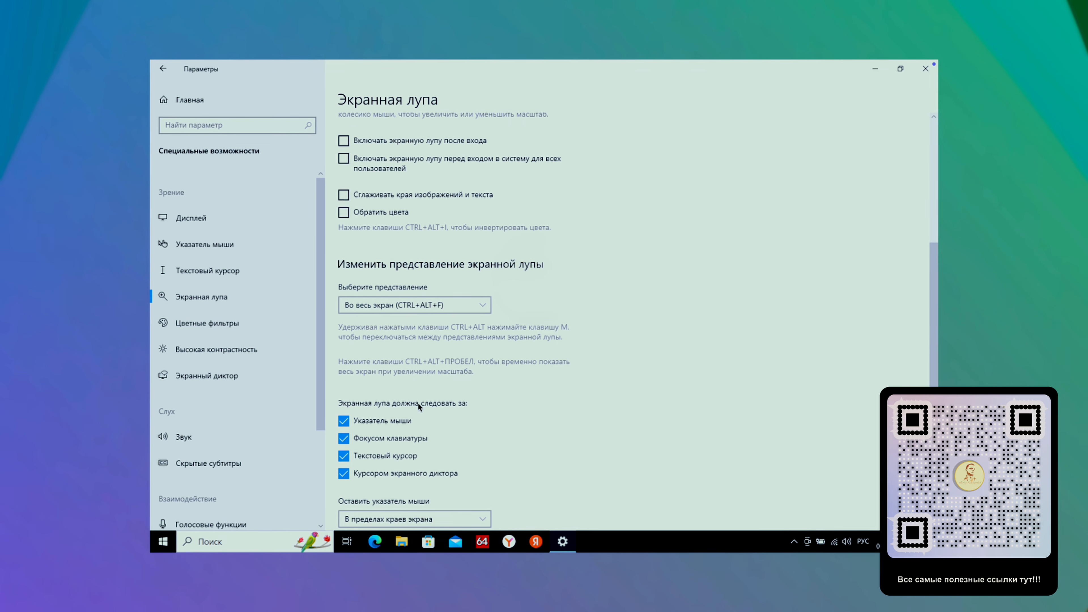
{"action": "scroll", "coordinate": [417, 403], "scroll_direction": "down", "scroll_amount": 1}
{"action": "scroll", "coordinate": [418, 402], "scroll_direction": "down", "scroll_amount": 2}
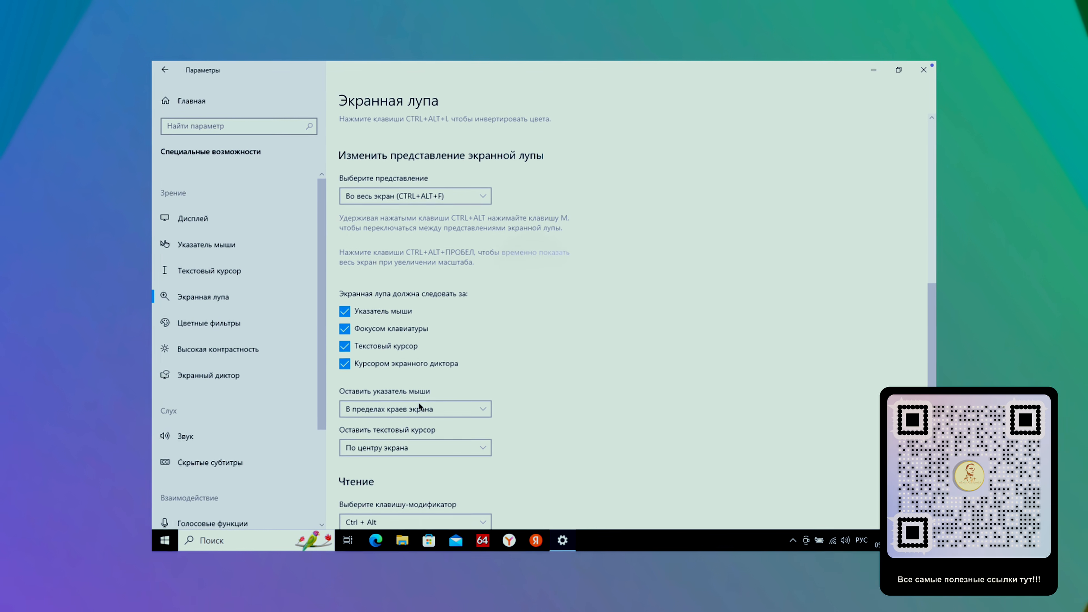
{"action": "left_click", "coordinate": [344, 307]}
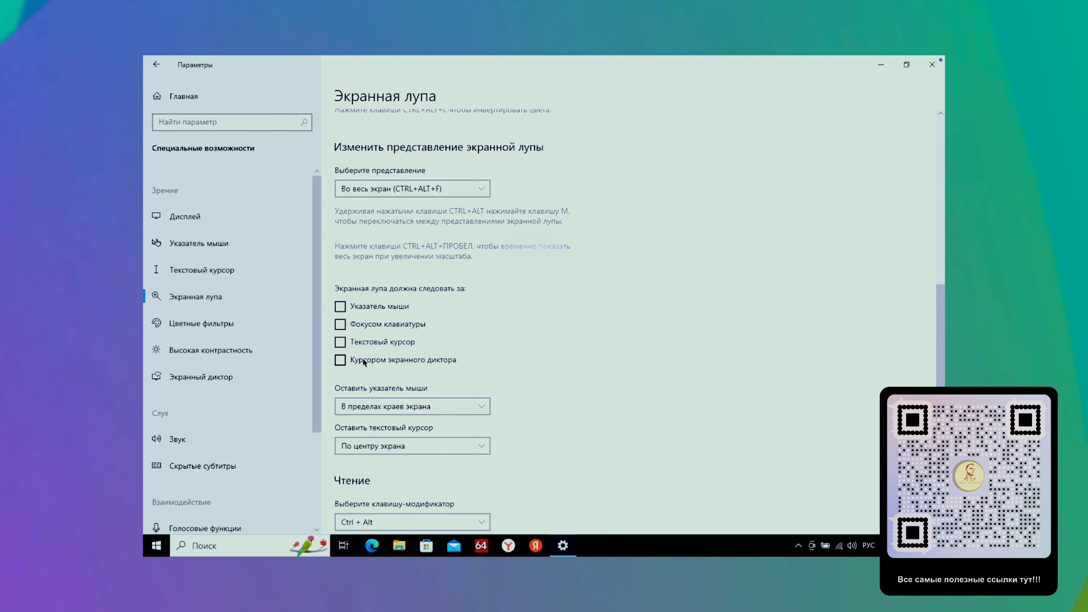
{"action": "scroll", "coordinate": [448, 367], "scroll_direction": "down", "scroll_amount": 5}
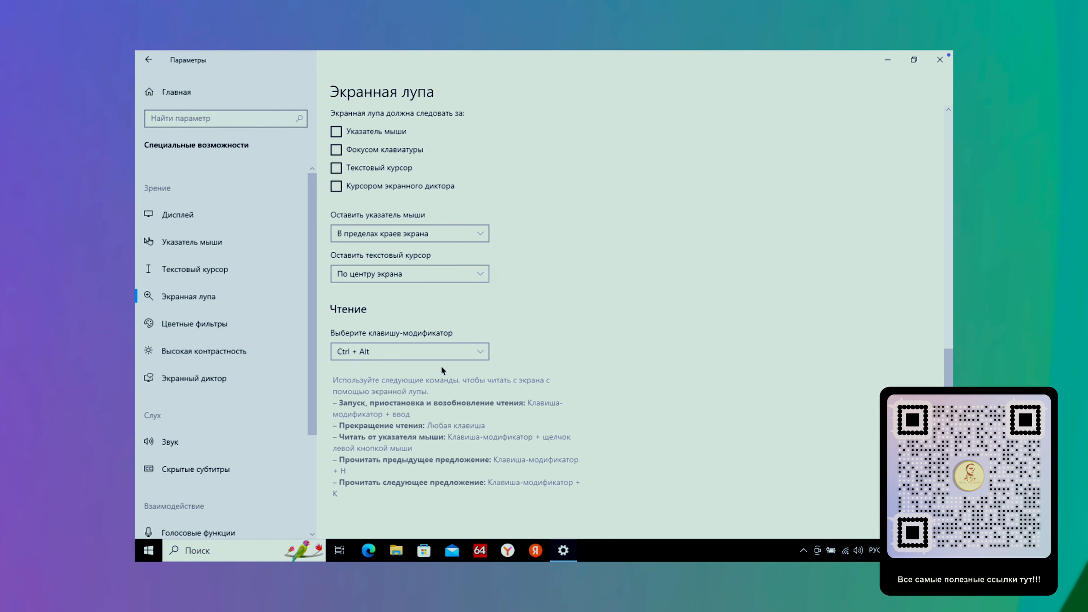
- Check that colour filters are switched off and look through the available filter options
{"action": "left_click", "coordinate": [204, 326]}
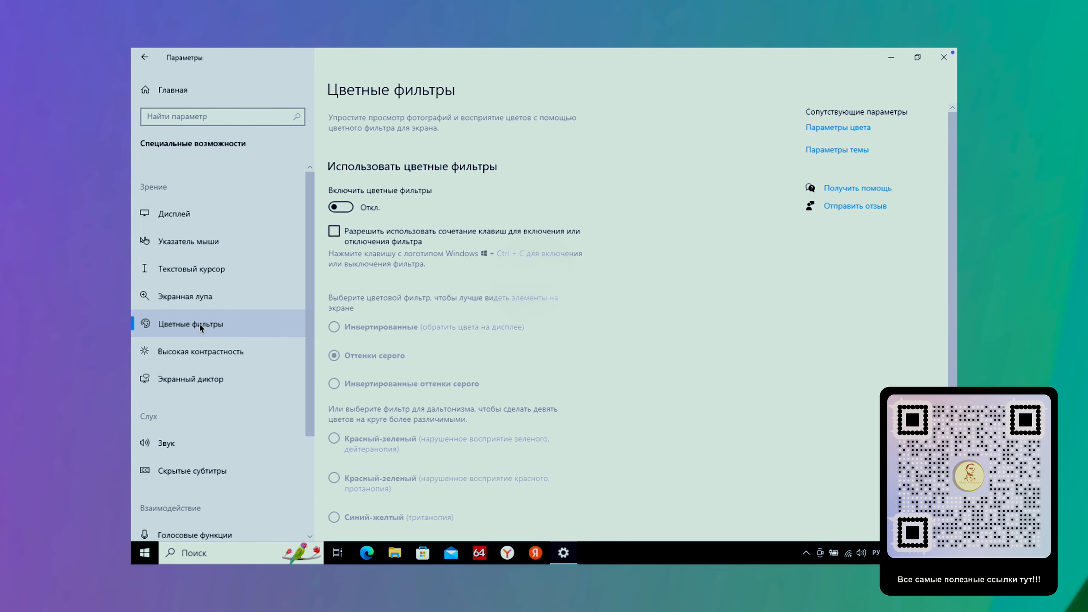
{"action": "left_click", "coordinate": [343, 208]}
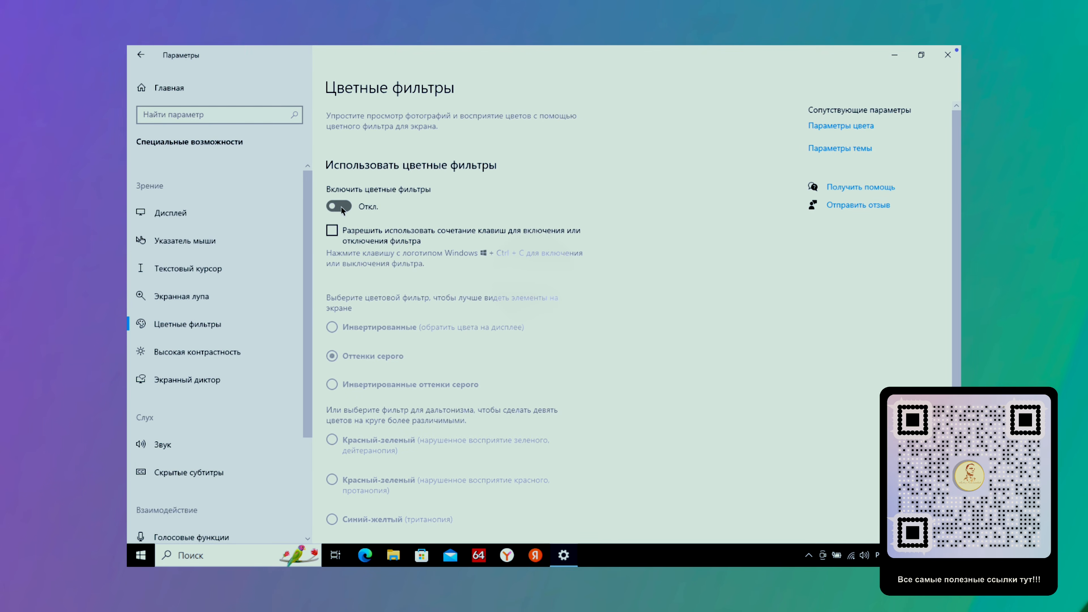
{"action": "left_click", "coordinate": [341, 207]}
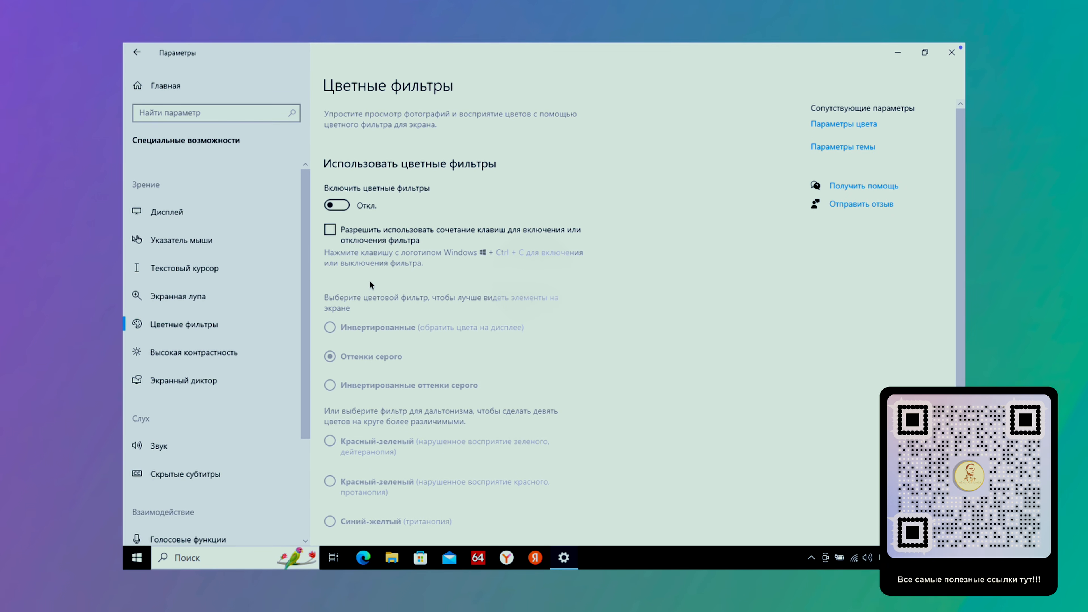
{"action": "scroll", "coordinate": [381, 368], "scroll_direction": "down", "scroll_amount": 5}
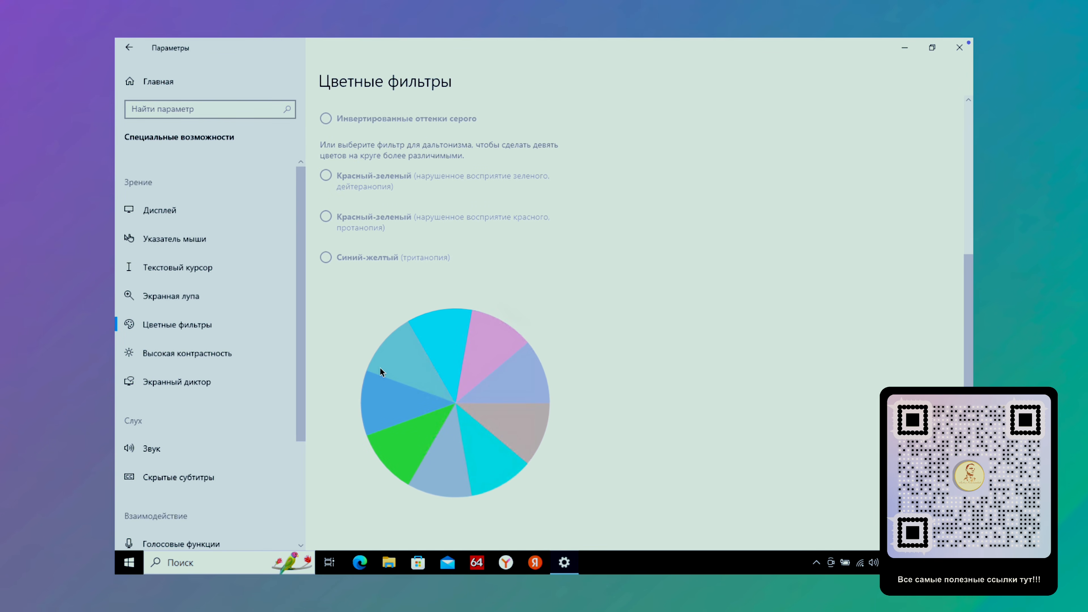
- Keep Narrator off and clear its startup options for the keyboard shortcut, showing Narrator Home and minimising Home to a taskbar icon
{"action": "left_click", "coordinate": [182, 379]}
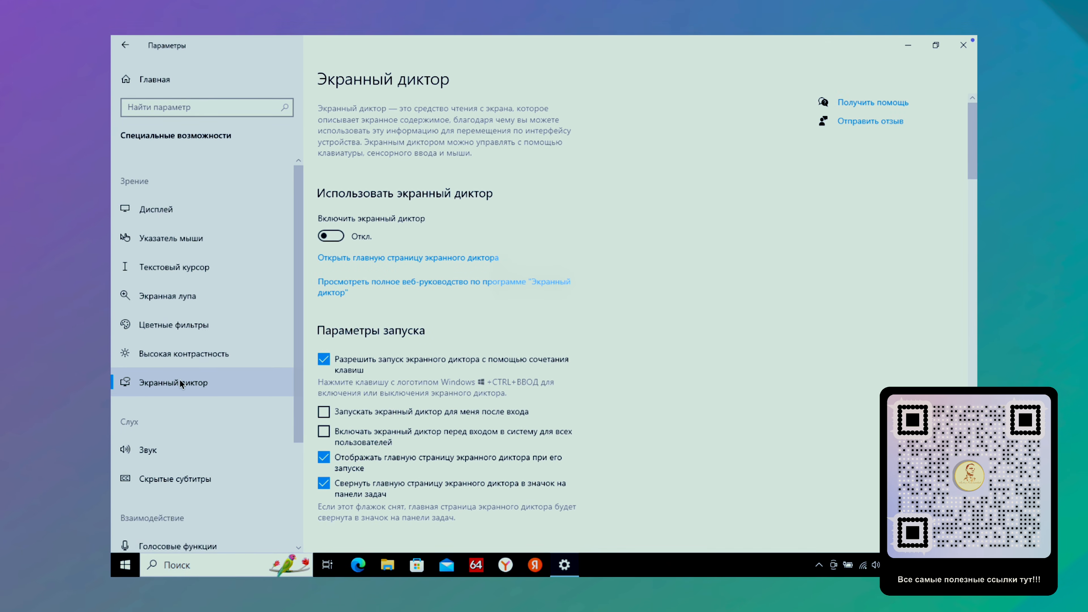
{"action": "left_click", "coordinate": [333, 236]}
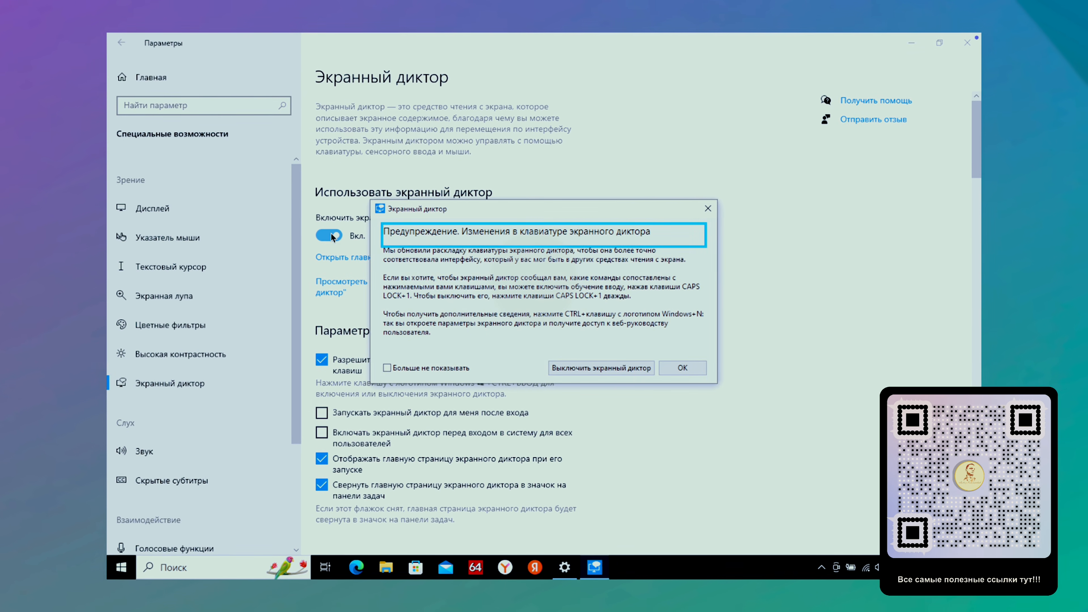
{"action": "left_click", "coordinate": [332, 236]}
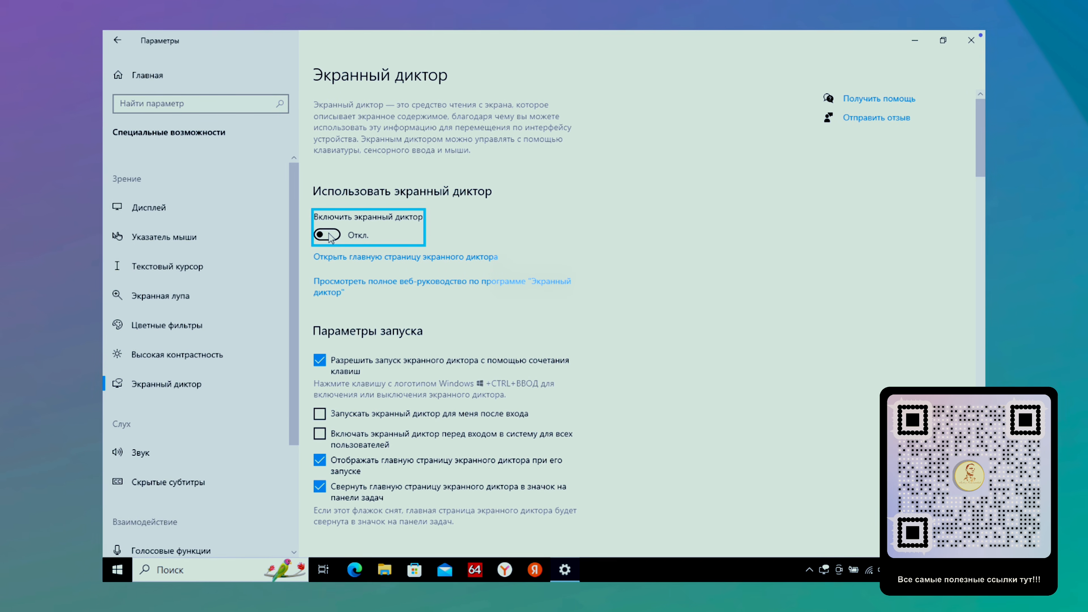
{"action": "left_click", "coordinate": [317, 362]}
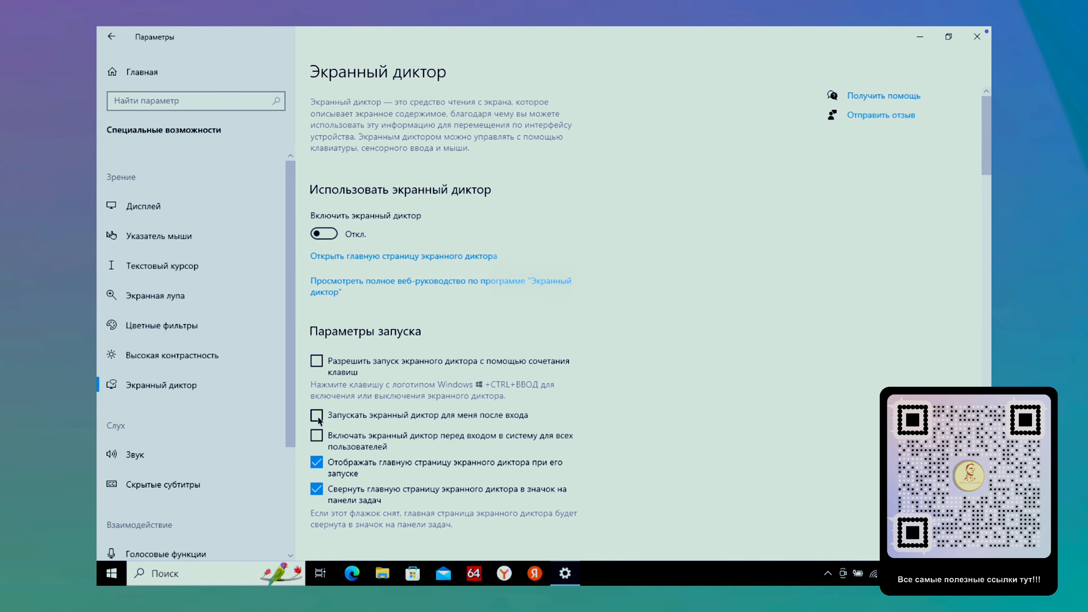
{"action": "left_click", "coordinate": [316, 463]}
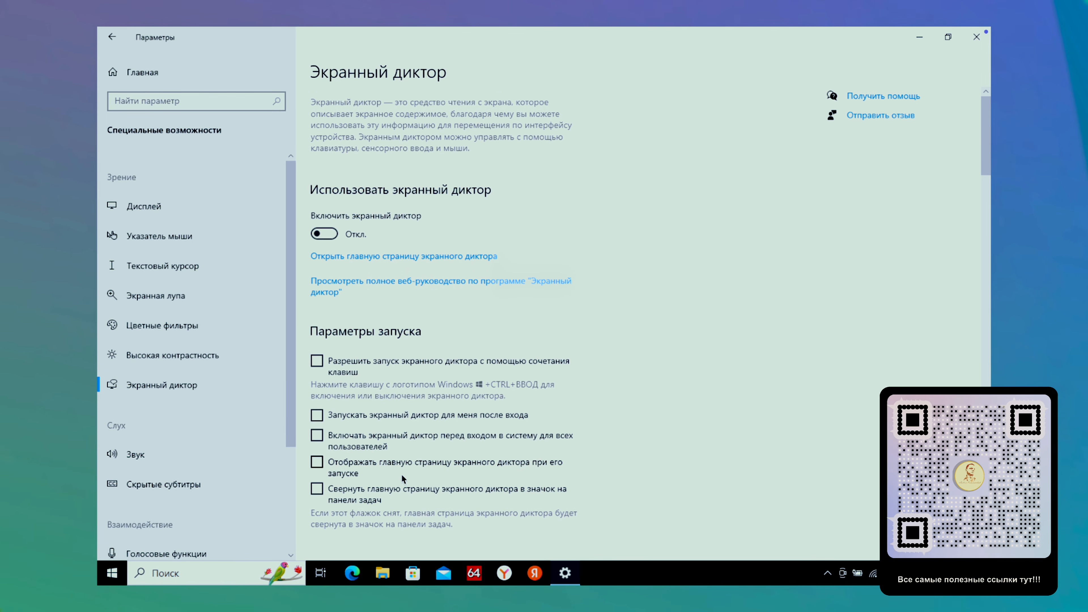
- Stop Narrator from lowering other apps' volume and from using punctuation to determine pauses while reading
{"action": "scroll", "coordinate": [401, 474], "scroll_direction": "down", "scroll_amount": 10}
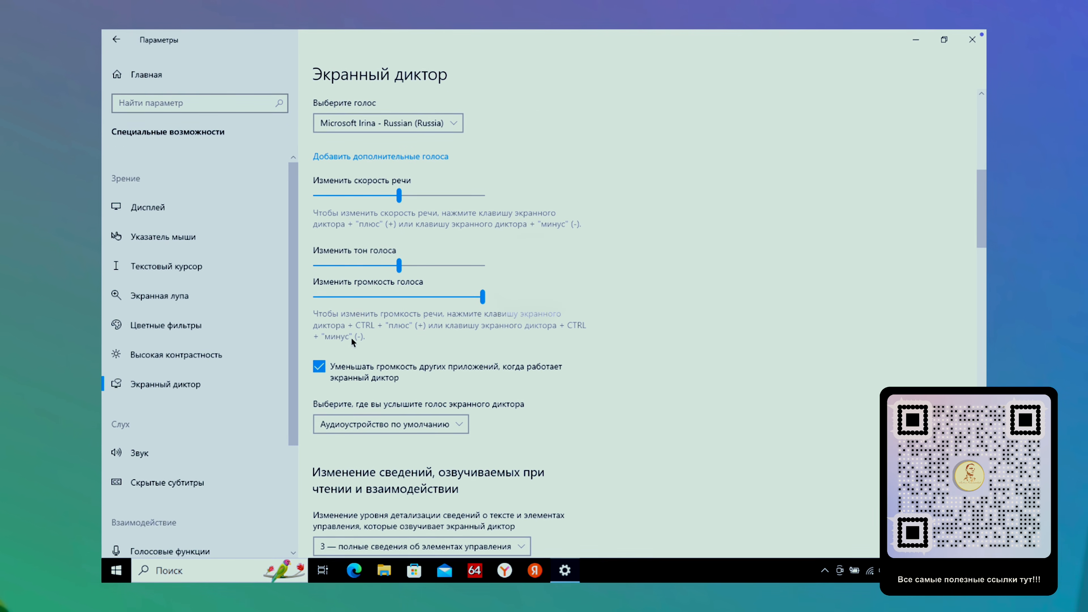
{"action": "left_click", "coordinate": [319, 366]}
{"action": "scroll", "coordinate": [413, 417], "scroll_direction": "down", "scroll_amount": 2}
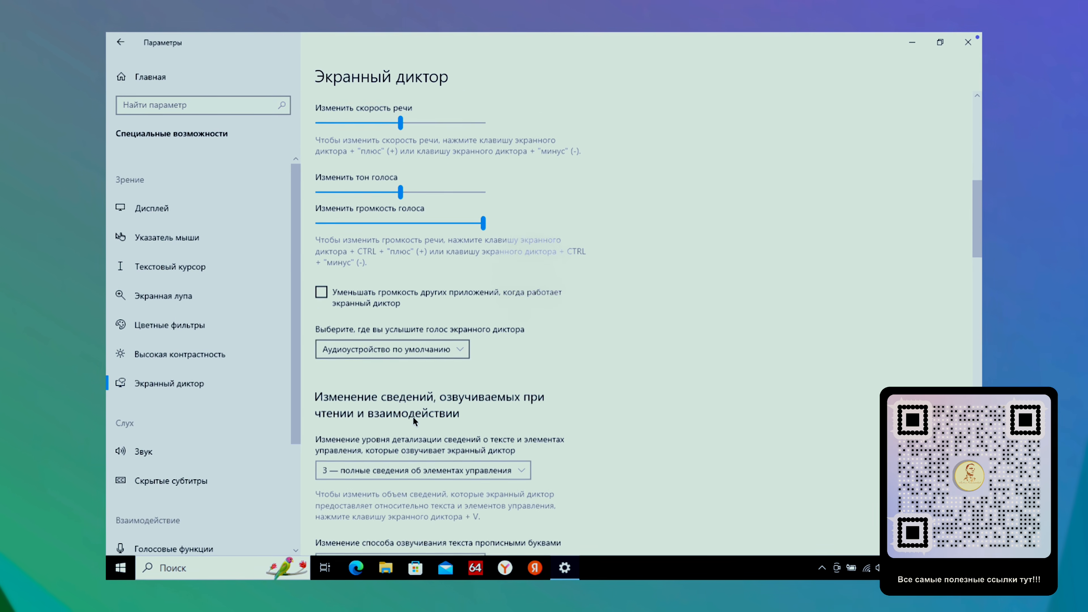
{"action": "scroll", "coordinate": [412, 417], "scroll_direction": "down", "scroll_amount": 7}
{"action": "left_click", "coordinate": [322, 334]}
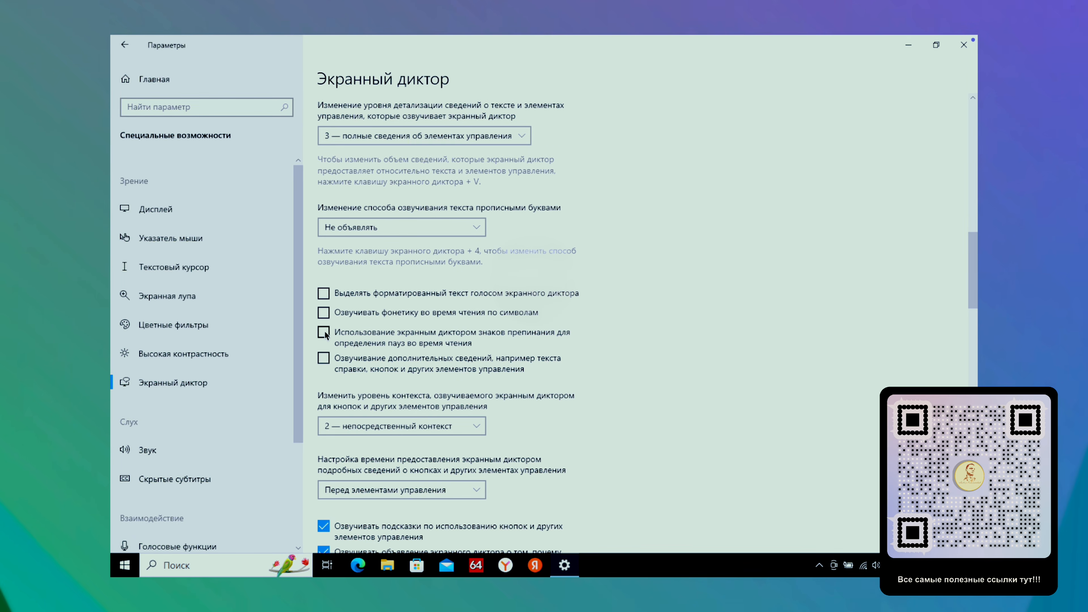
- Disable Narrator's control usage hints, its announcements of why an action can't be performed, and the experimental Outlook optimisation
{"action": "scroll", "coordinate": [414, 402], "scroll_direction": "down", "scroll_amount": 10}
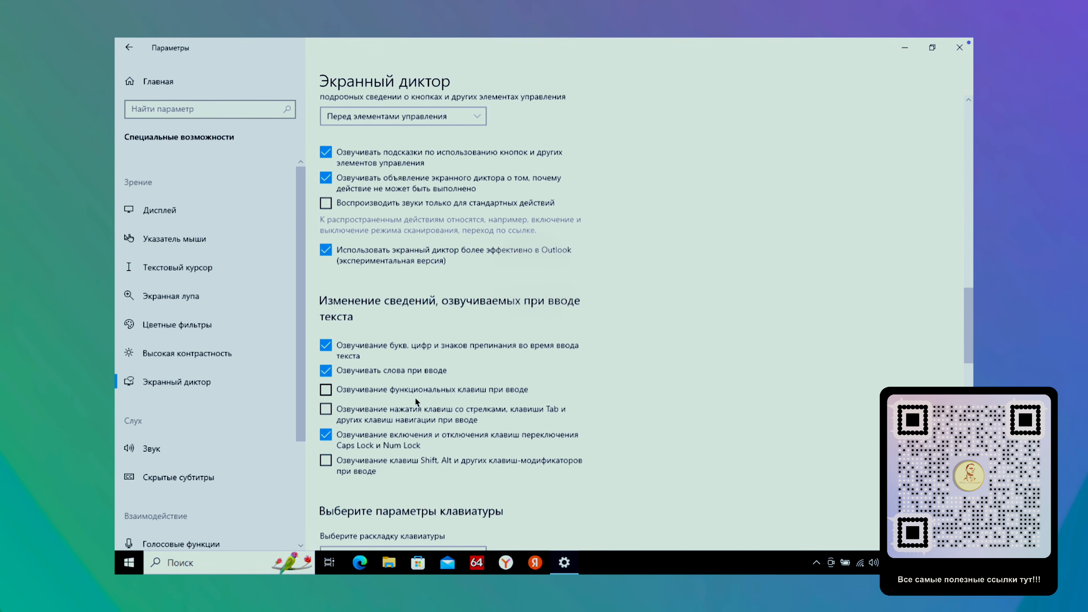
{"action": "scroll", "coordinate": [415, 398], "scroll_direction": "down", "scroll_amount": 1}
{"action": "left_click", "coordinate": [324, 139]}
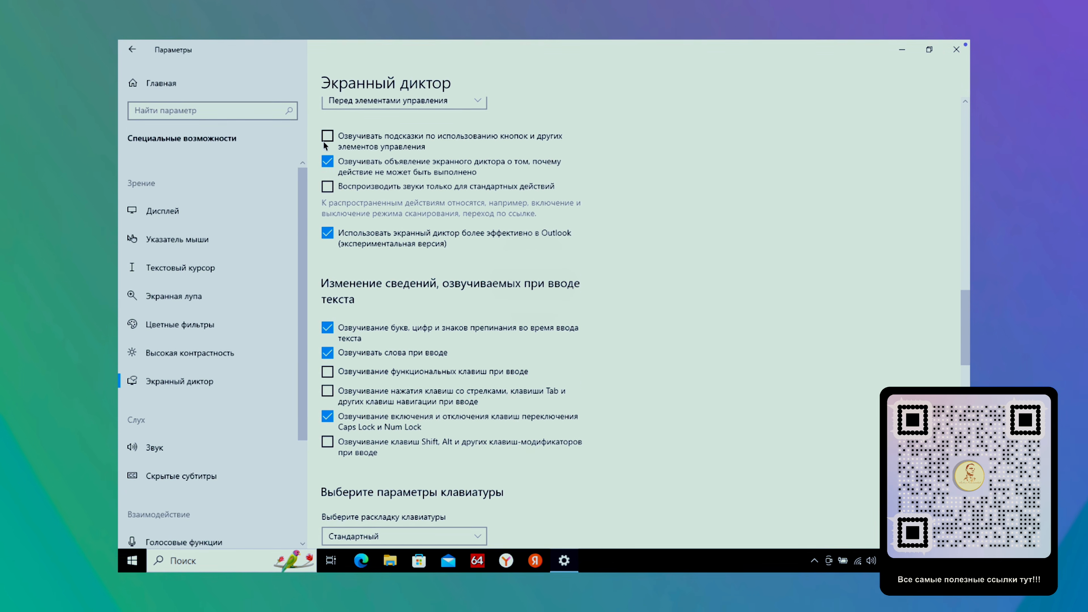
{"action": "left_click", "coordinate": [327, 162]}
{"action": "left_click", "coordinate": [328, 233]}
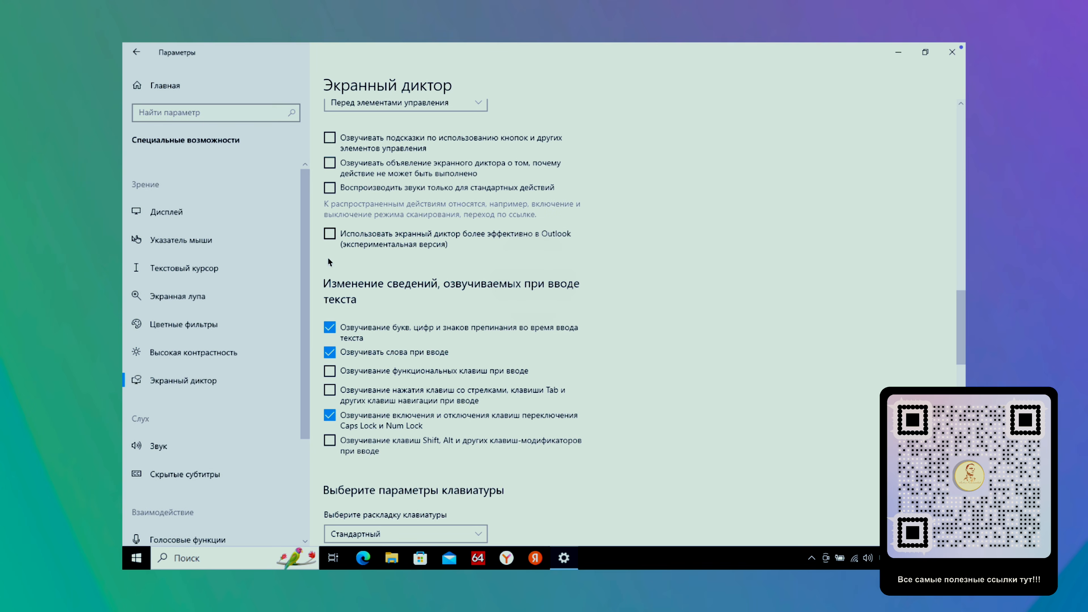
- Disable Narrator's typing announcements for letters, numbers and punctuation, words, and the Caps Lock and Num Lock toggle keys
{"action": "left_click", "coordinate": [331, 328]}
{"action": "left_click", "coordinate": [331, 352]}
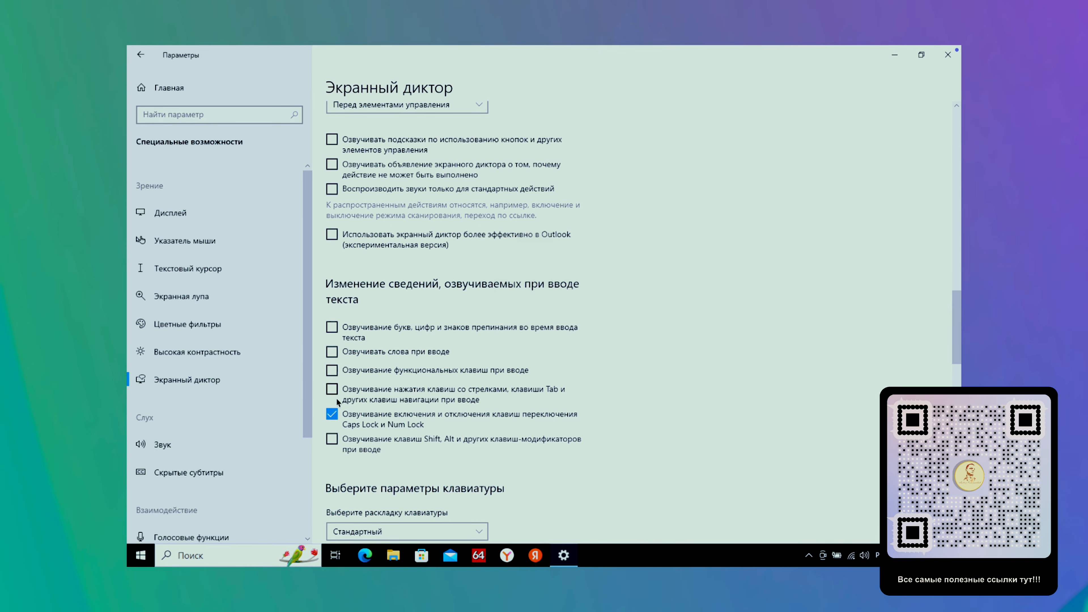
{"action": "left_click", "coordinate": [332, 413]}
- Disable showing the Narrator cursor and syncing it with the system focus
{"action": "scroll", "coordinate": [422, 434], "scroll_direction": "down", "scroll_amount": 5}
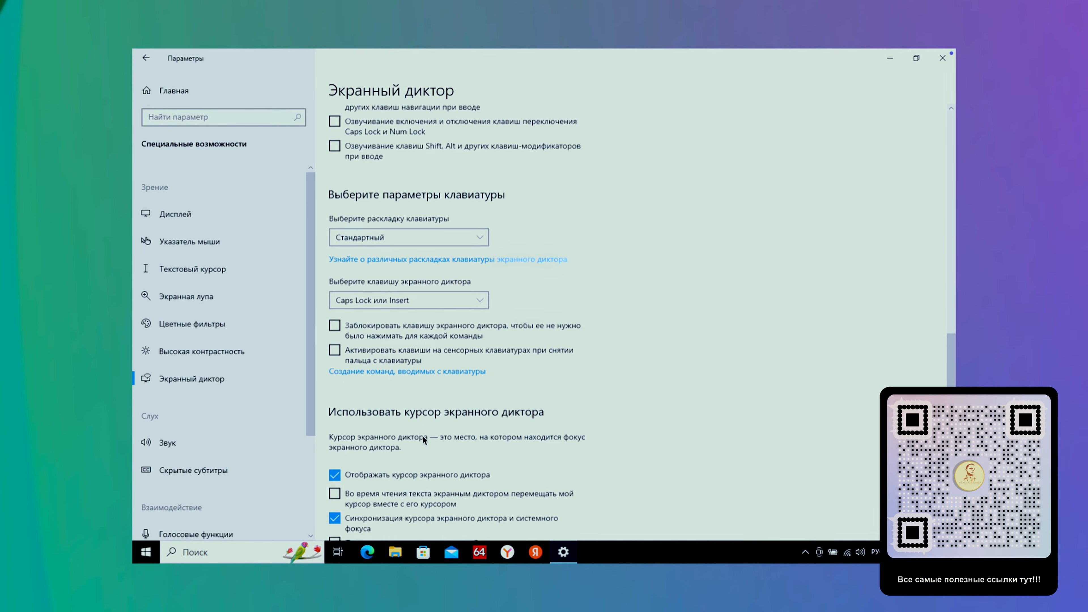
{"action": "left_click", "coordinate": [337, 466]}
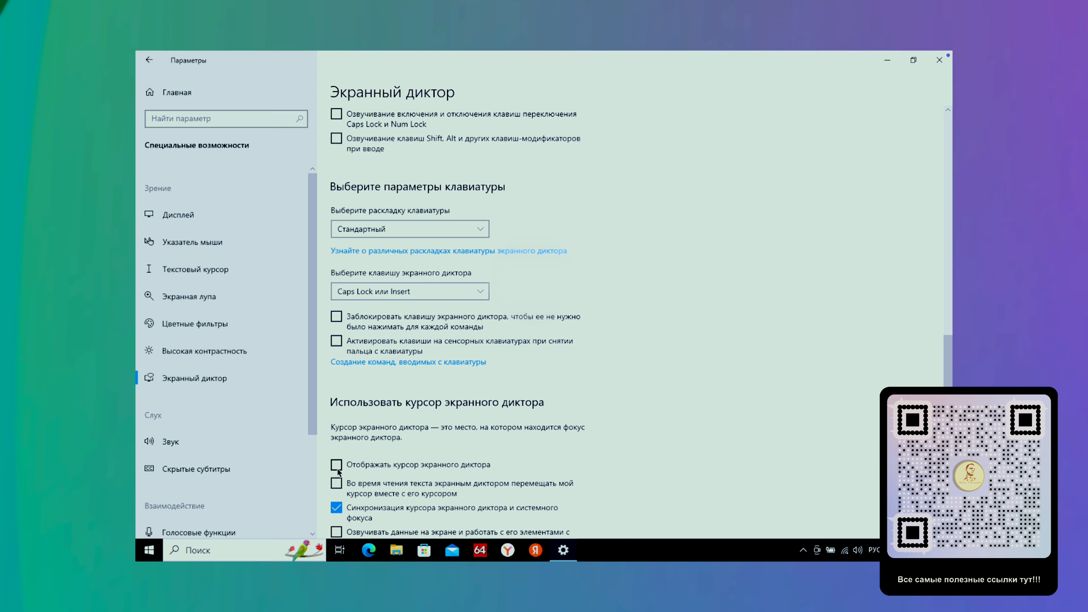
{"action": "left_click", "coordinate": [337, 507]}
{"action": "scroll", "coordinate": [442, 482], "scroll_direction": "down", "scroll_amount": 8}
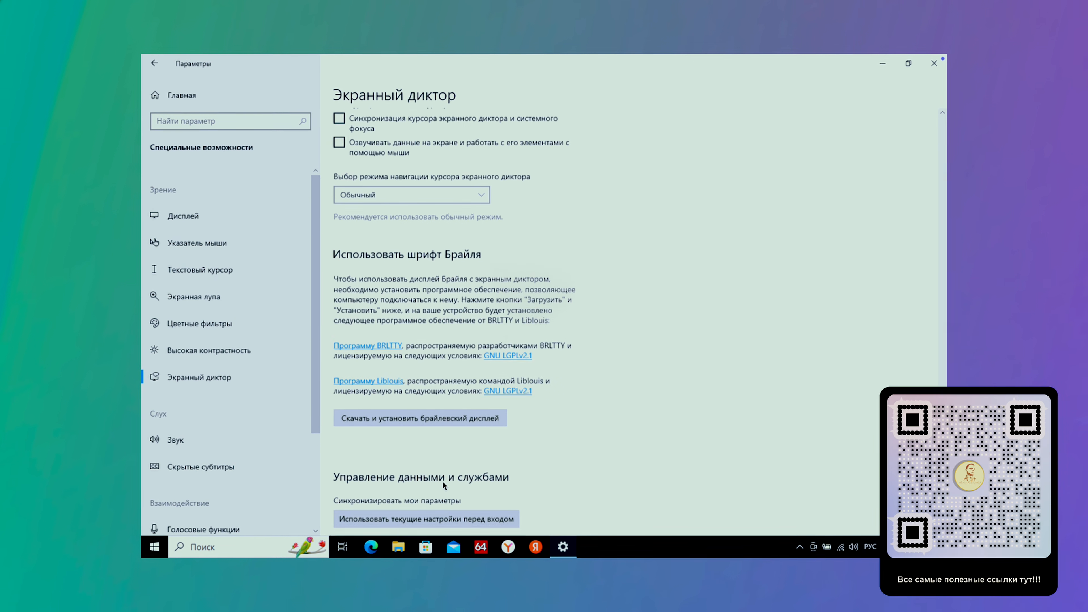
- Turn off Narrator's retrieval of image descriptions, page titles and popular links in the data and services settings
{"action": "scroll", "coordinate": [442, 480], "scroll_direction": "down", "scroll_amount": 7}
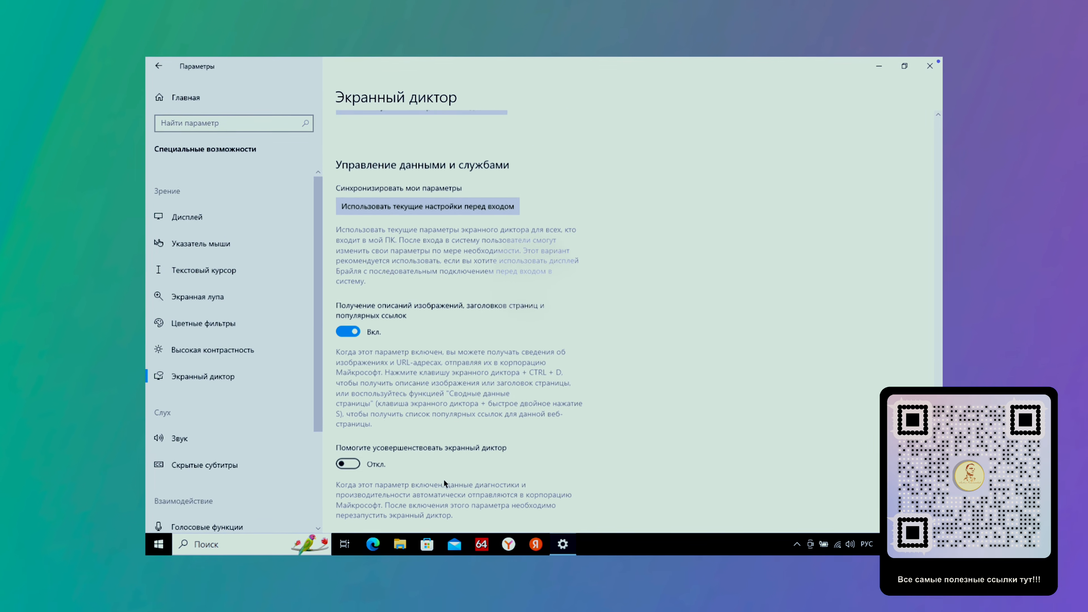
{"action": "left_click", "coordinate": [348, 331]}
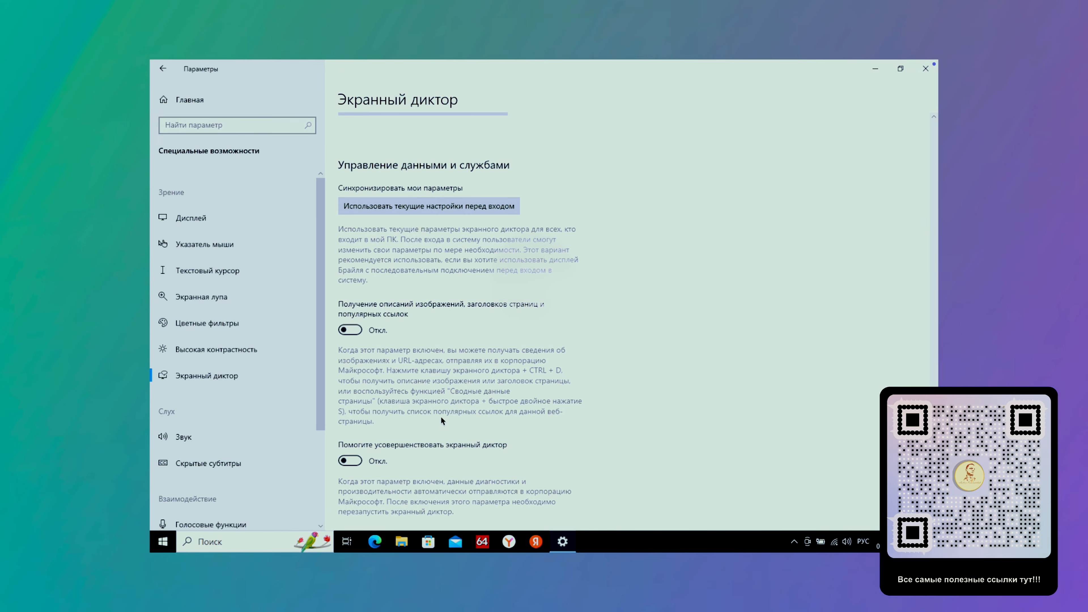
{"action": "scroll", "coordinate": [441, 416], "scroll_direction": "down", "scroll_amount": 5}
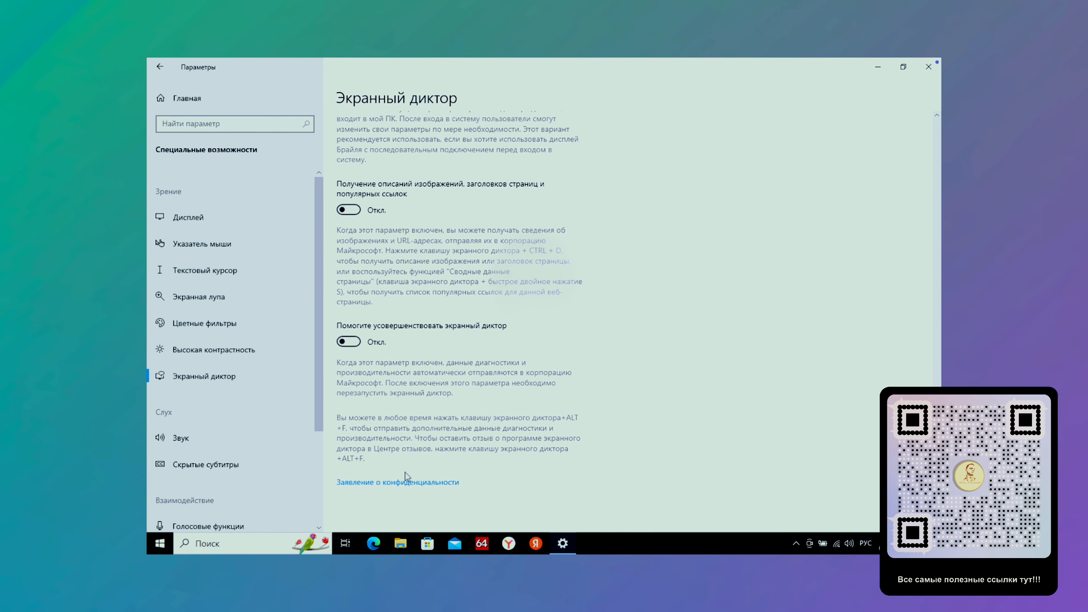
- In the accessibility keyboard settings, disallow the keyboard shortcuts that start sticky keys, toggle keys and filter keys
{"action": "scroll", "coordinate": [312, 481], "scroll_direction": "down", "scroll_amount": 5}
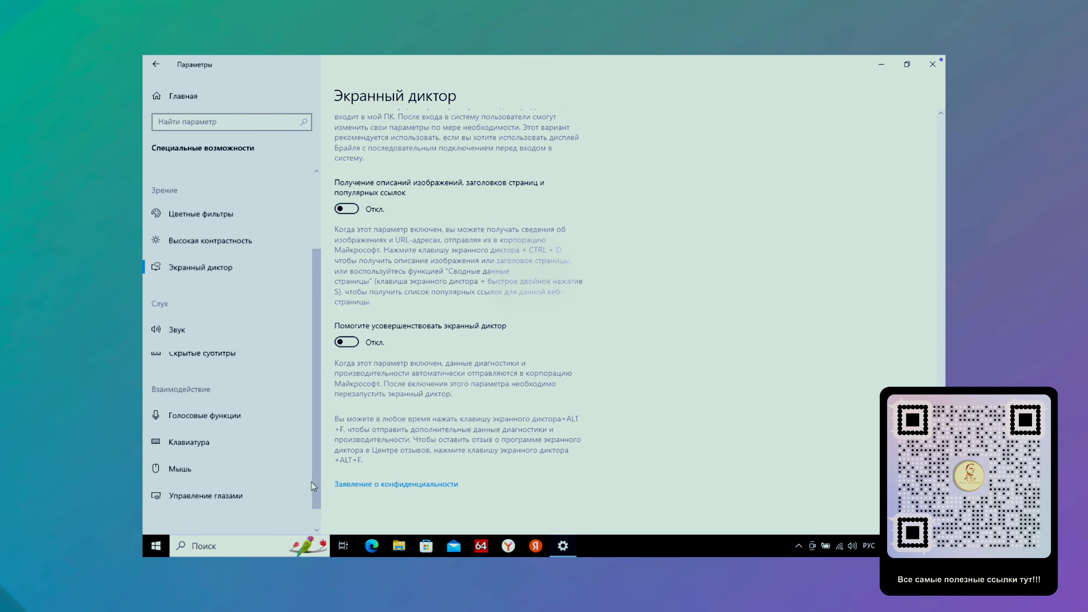
{"action": "left_click", "coordinate": [204, 427]}
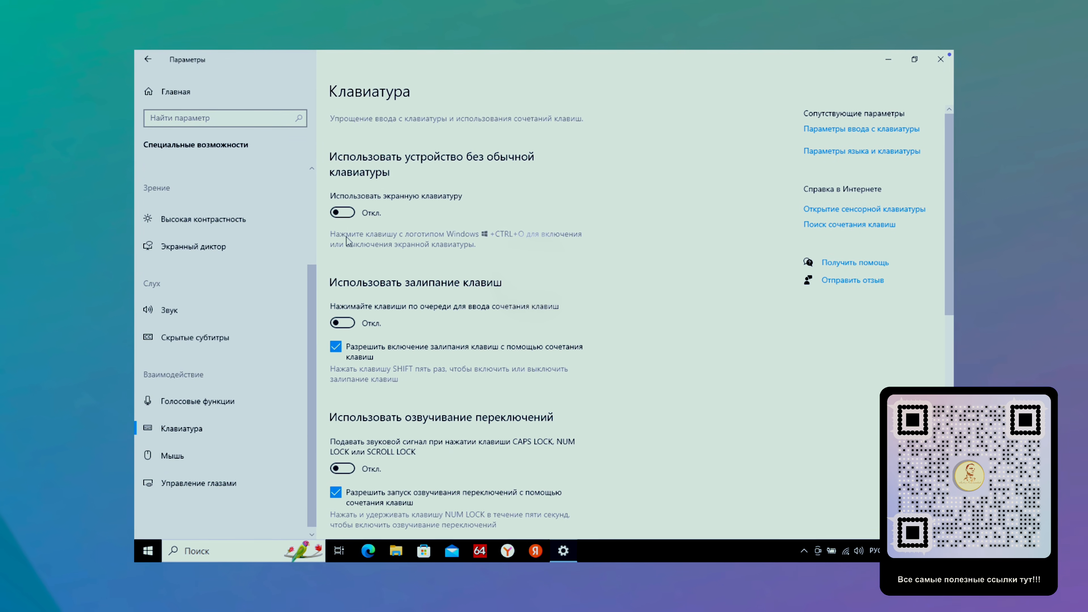
{"action": "left_click", "coordinate": [335, 348]}
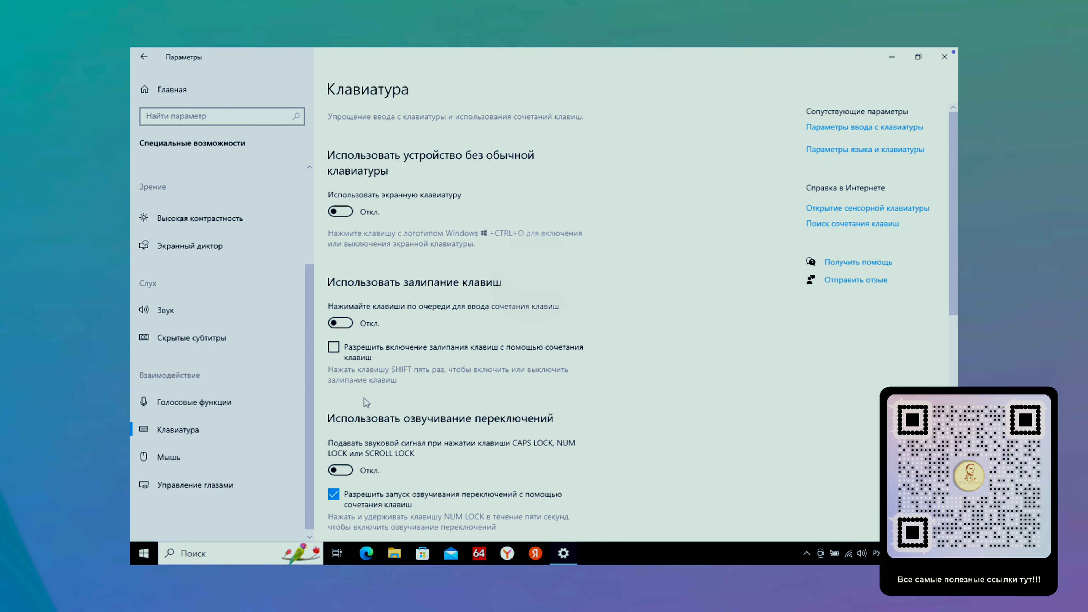
{"action": "scroll", "coordinate": [371, 410], "scroll_direction": "down", "scroll_amount": 1}
{"action": "scroll", "coordinate": [371, 411], "scroll_direction": "down", "scroll_amount": 2}
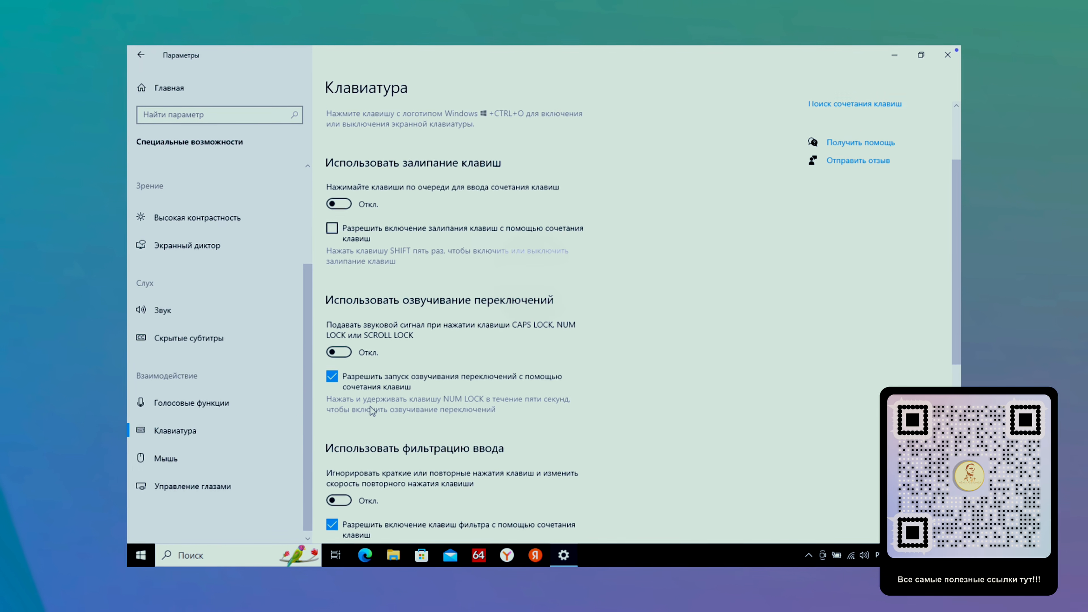
{"action": "left_click", "coordinate": [333, 378]}
{"action": "scroll", "coordinate": [401, 405], "scroll_direction": "down", "scroll_amount": 4}
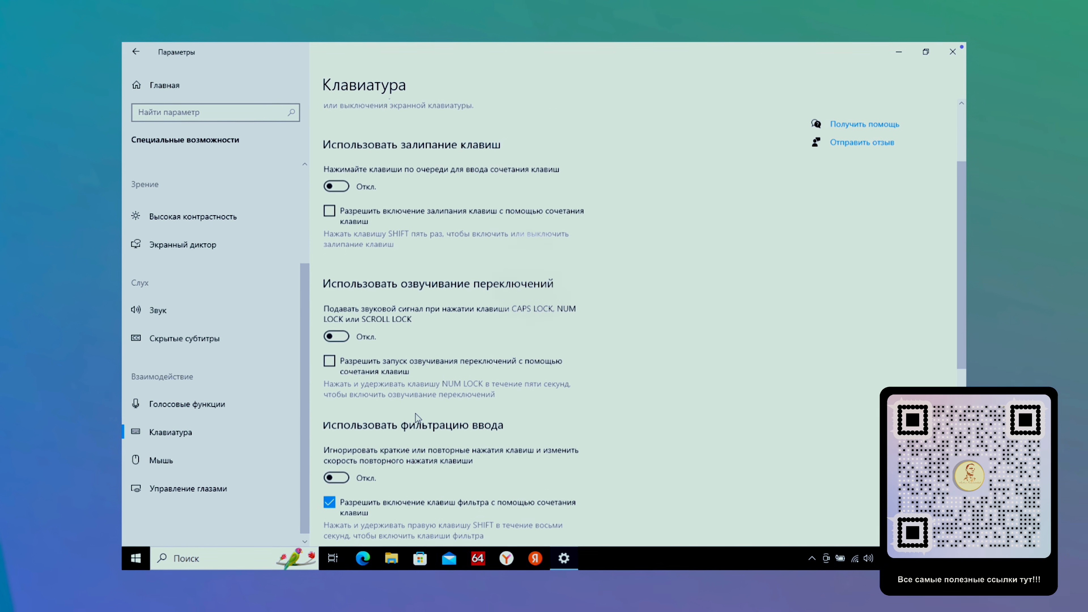
{"action": "left_click", "coordinate": [328, 326]}
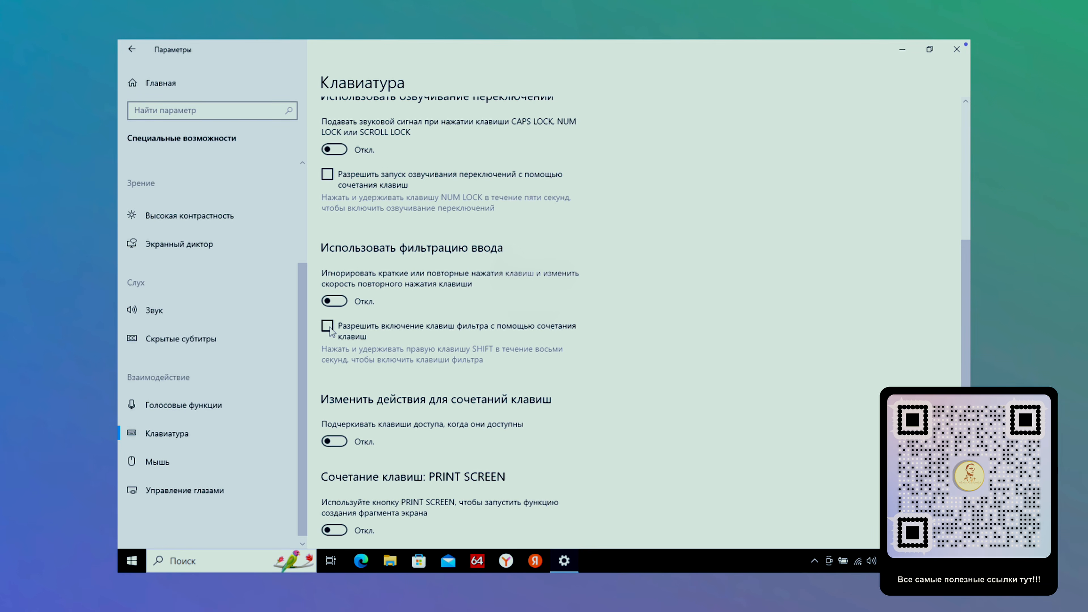
- Disable the warning message and sound for turning on sticky, toggle or filter keys, and open the mouse accessibility settings
{"action": "scroll", "coordinate": [405, 425], "scroll_direction": "down", "scroll_amount": 5}
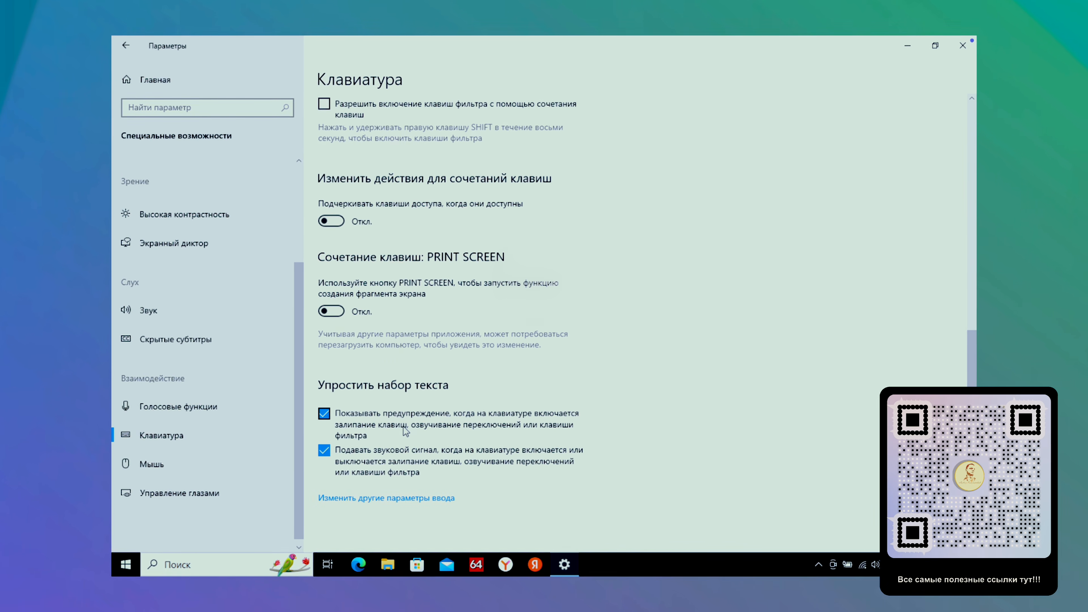
{"action": "left_click", "coordinate": [324, 414]}
{"action": "left_click", "coordinate": [321, 451]}
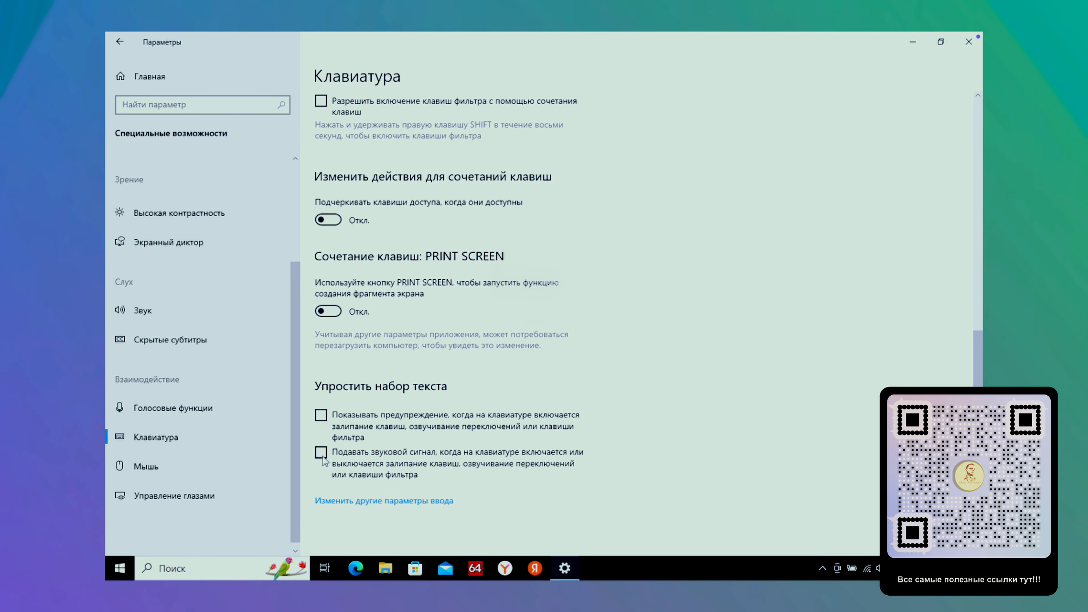
{"action": "left_click", "coordinate": [133, 469]}
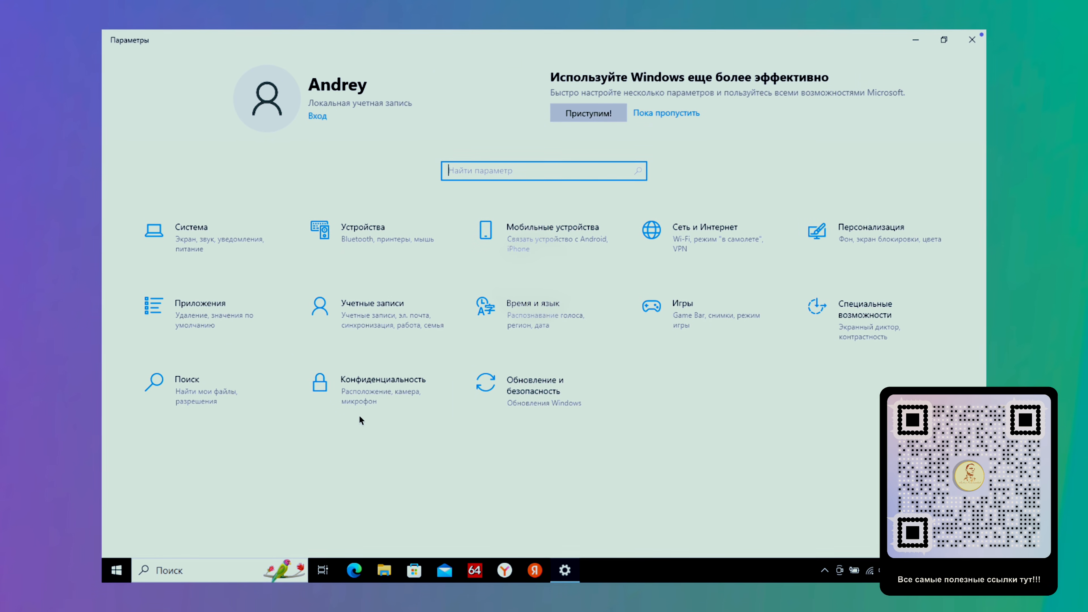
- In the general privacy settings, turn off website access to the language list, app launch tracking and suggested content in Settings
{"action": "left_click", "coordinate": [371, 386]}
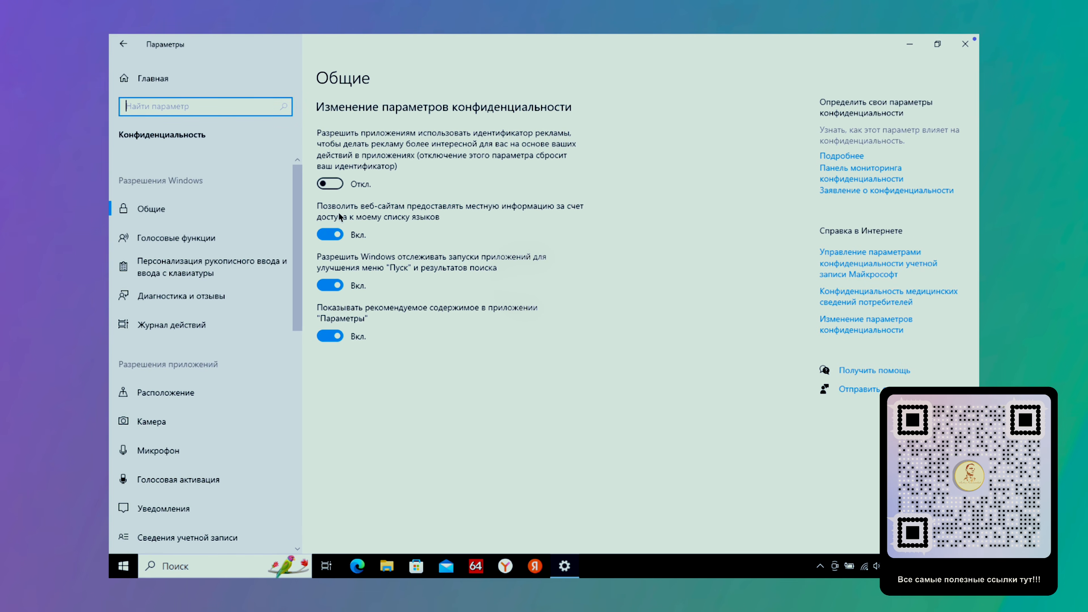
{"action": "left_click", "coordinate": [331, 234]}
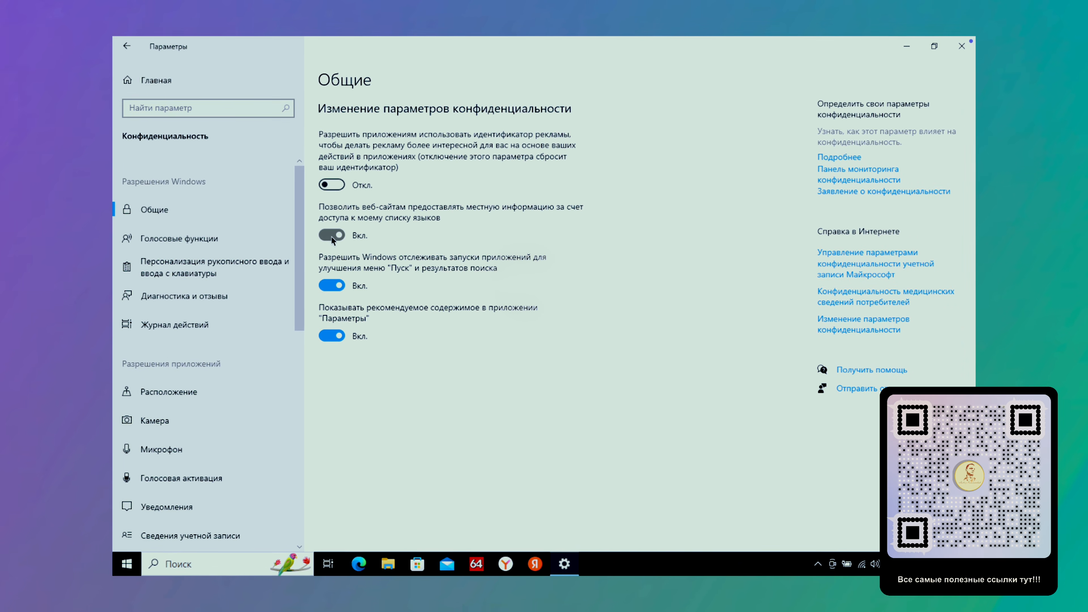
{"action": "left_click", "coordinate": [335, 285]}
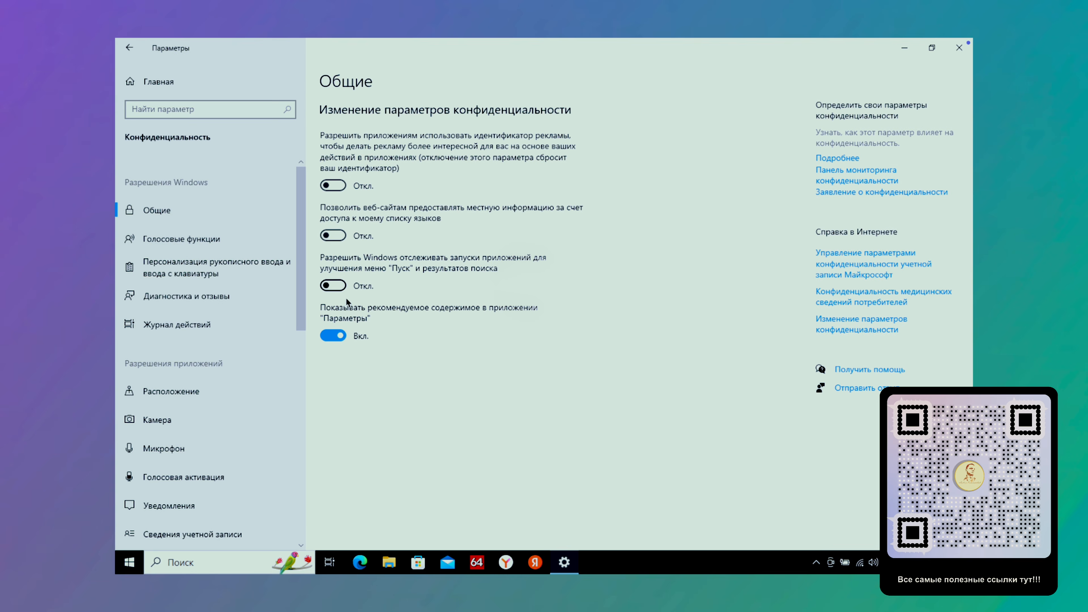
{"action": "left_click", "coordinate": [335, 336]}
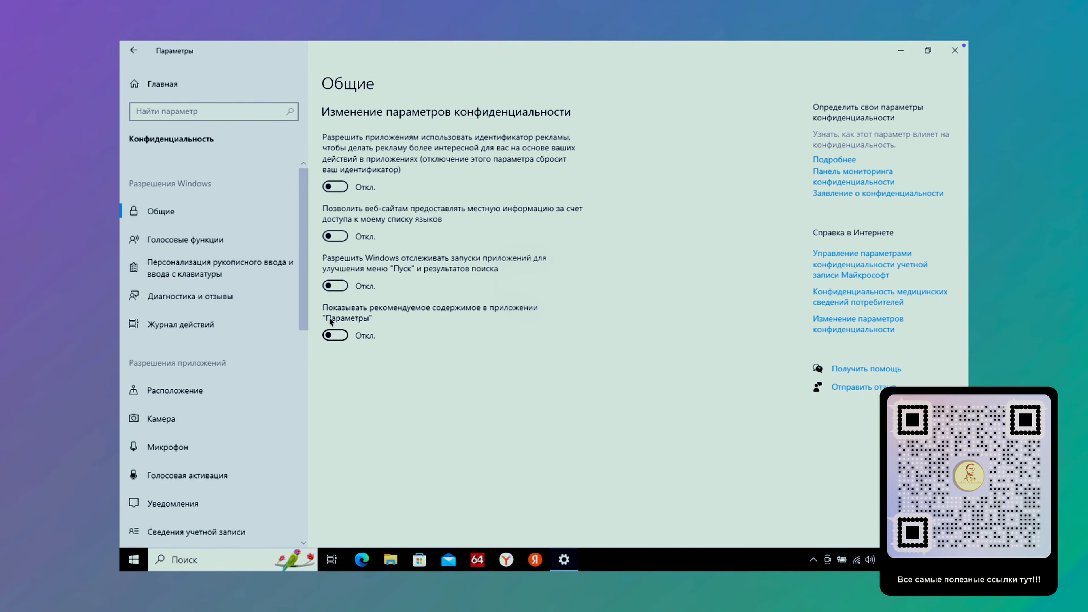
- Check the speech and inking and typing personalisation privacy pages, and set the Windows feedback frequency to Never (Никогда)
{"action": "left_click", "coordinate": [202, 241]}
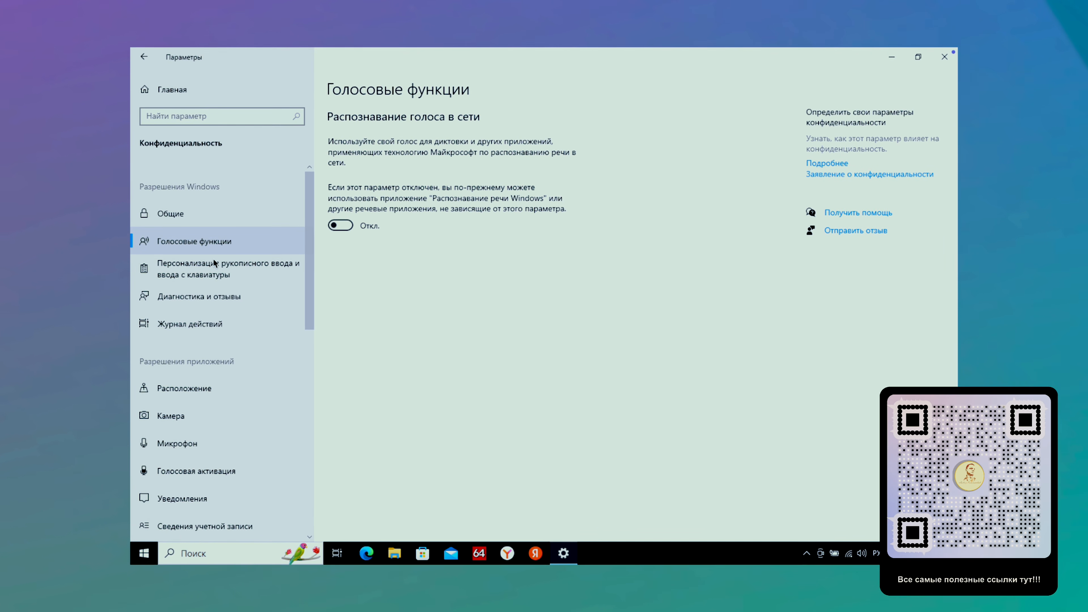
{"action": "left_click", "coordinate": [198, 272]}
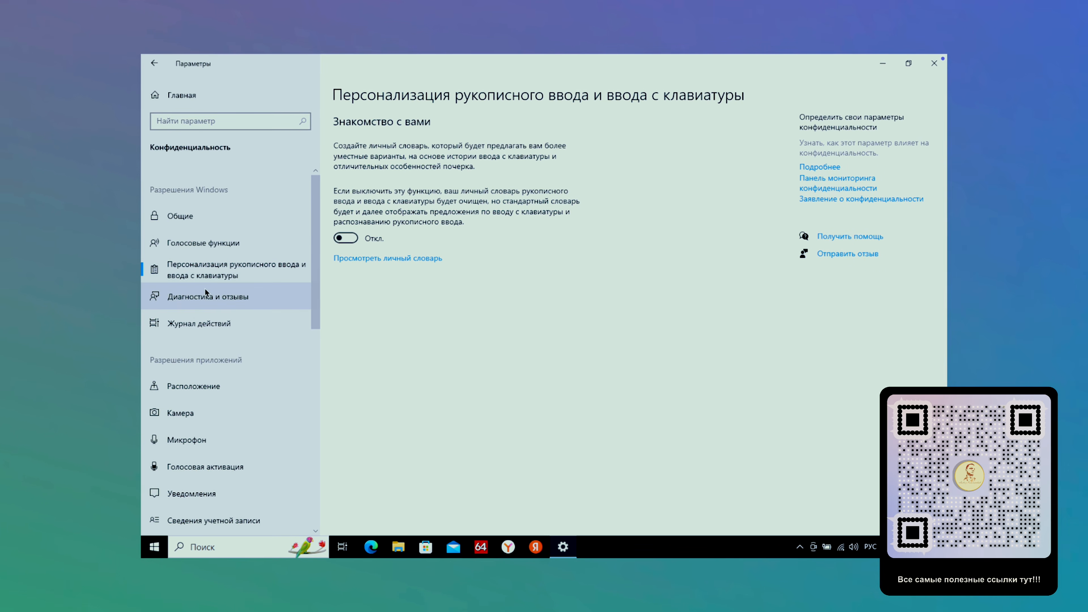
{"action": "left_click", "coordinate": [197, 302]}
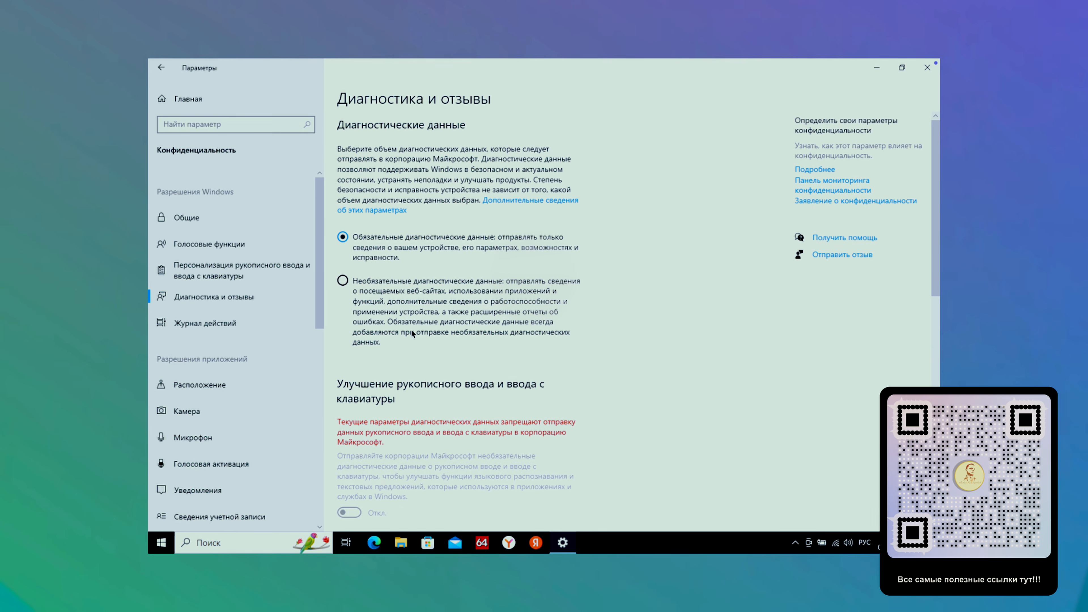
{"action": "scroll", "coordinate": [411, 329], "scroll_direction": "down", "scroll_amount": 2}
{"action": "scroll", "coordinate": [412, 330], "scroll_direction": "down", "scroll_amount": 7}
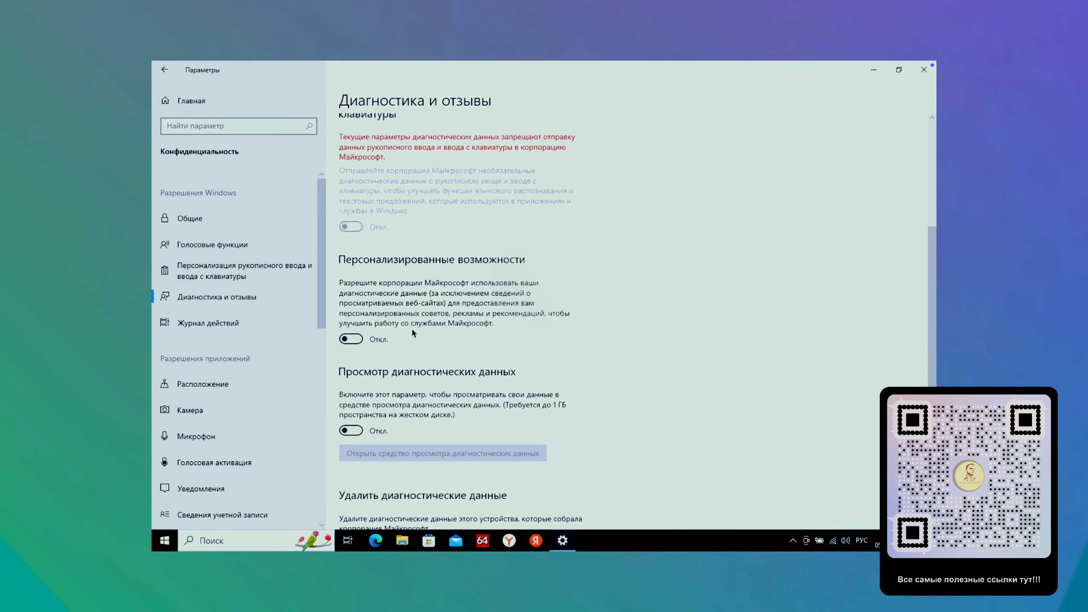
{"action": "scroll", "coordinate": [412, 331], "scroll_direction": "down", "scroll_amount": 3}
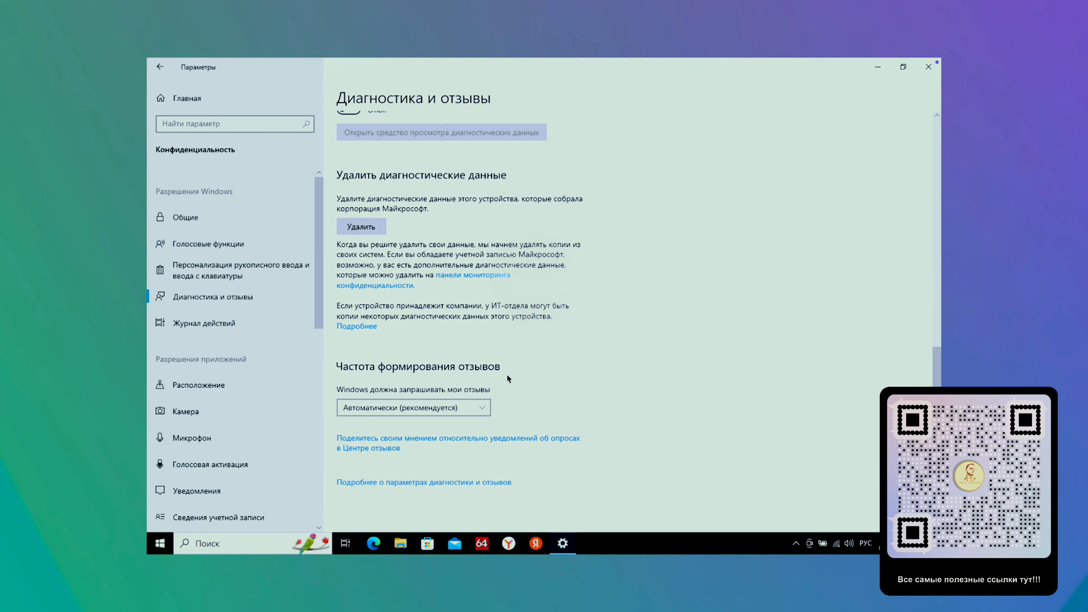
{"action": "left_click", "coordinate": [481, 409]}
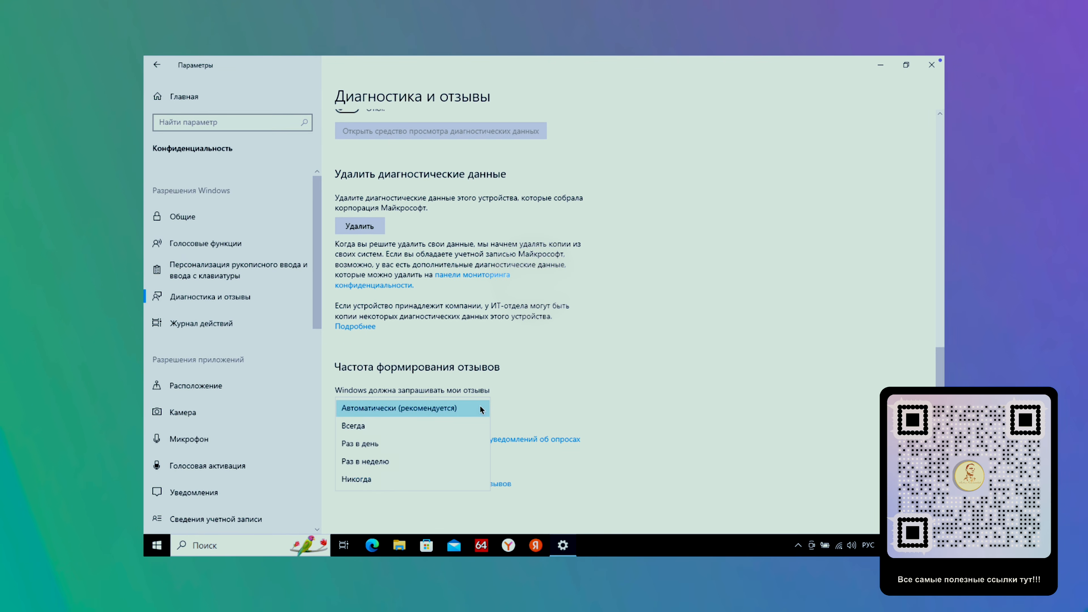
{"action": "left_click", "coordinate": [395, 480]}
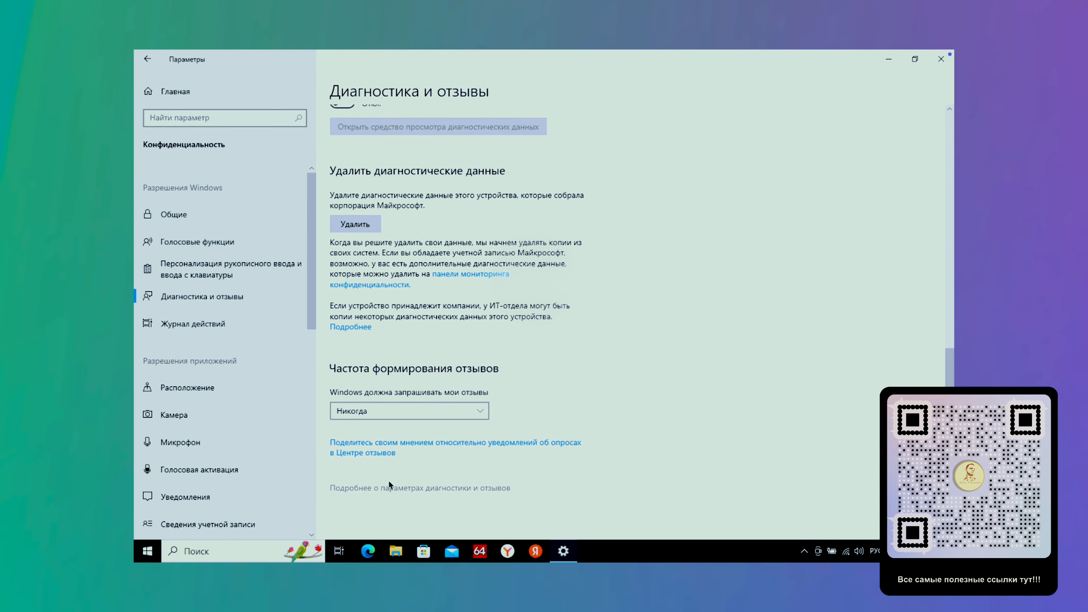
- Clear the activity history stored on this device and confirm its deletion
{"action": "left_click", "coordinate": [203, 322]}
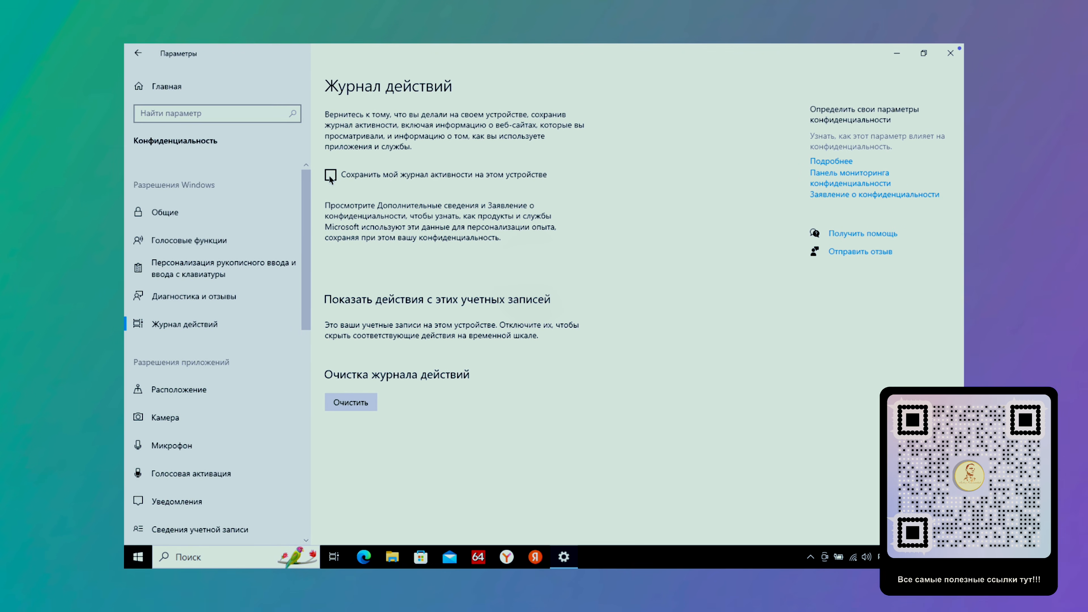
{"action": "left_click", "coordinate": [349, 403]}
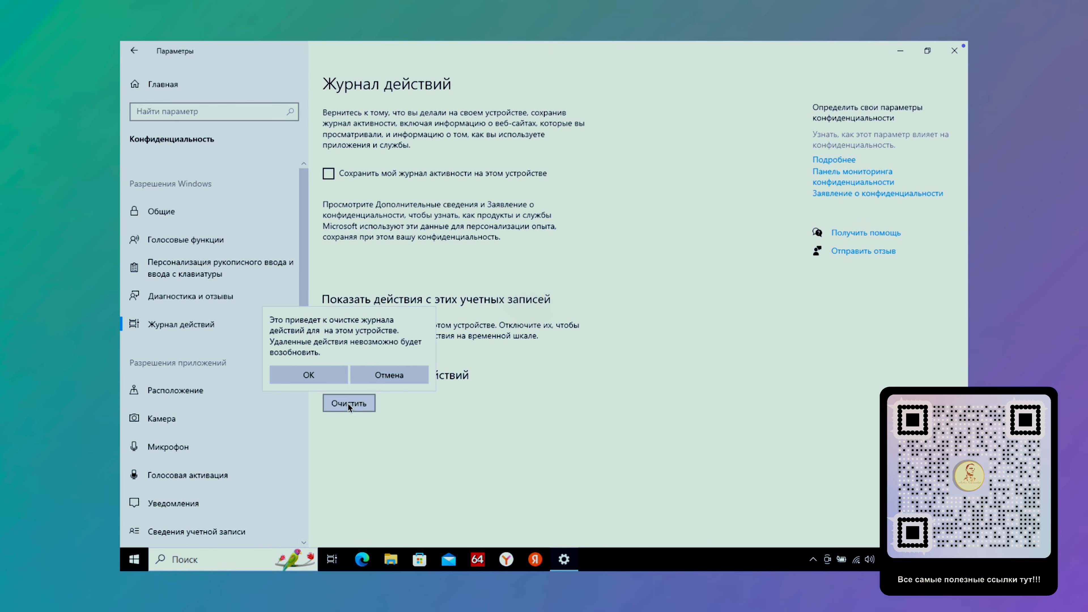
{"action": "left_click", "coordinate": [316, 375]}
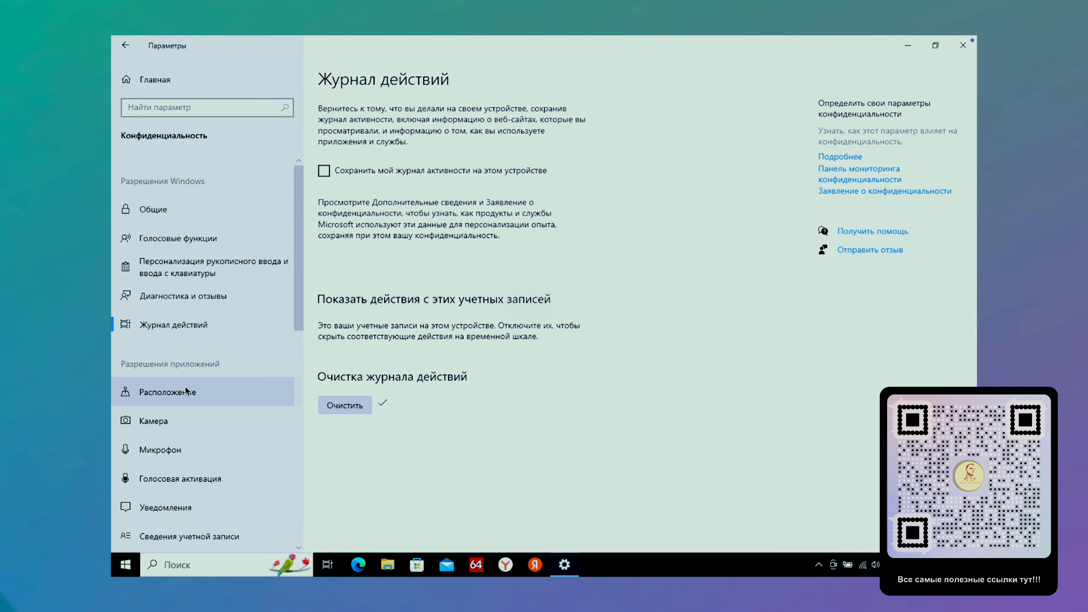
- Check the device's location access setting, clear its location history, and review the app location permissions
{"action": "left_click", "coordinate": [199, 392]}
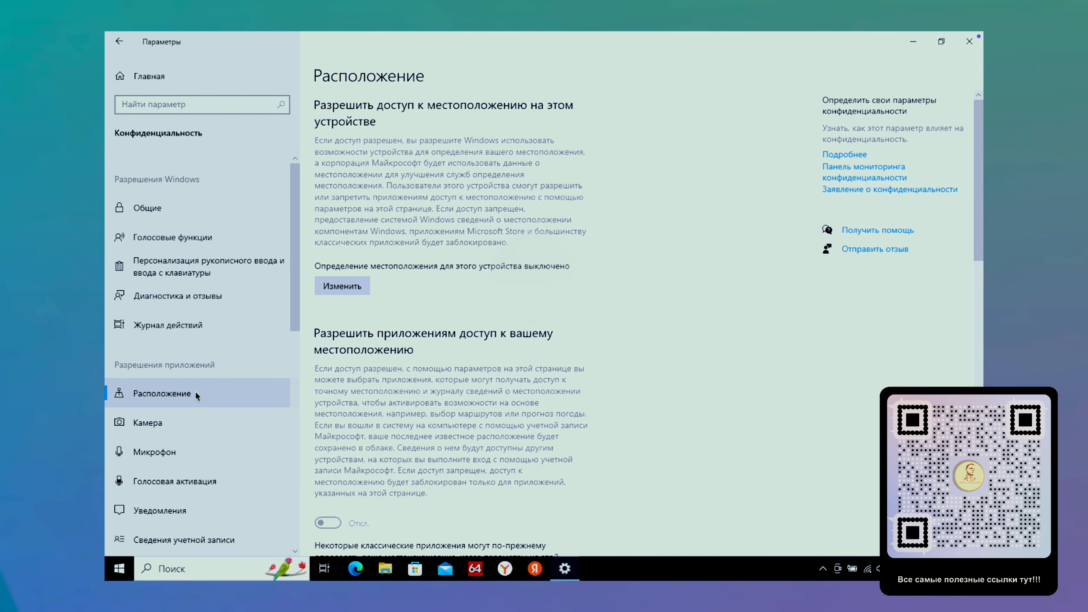
{"action": "left_click", "coordinate": [342, 294]}
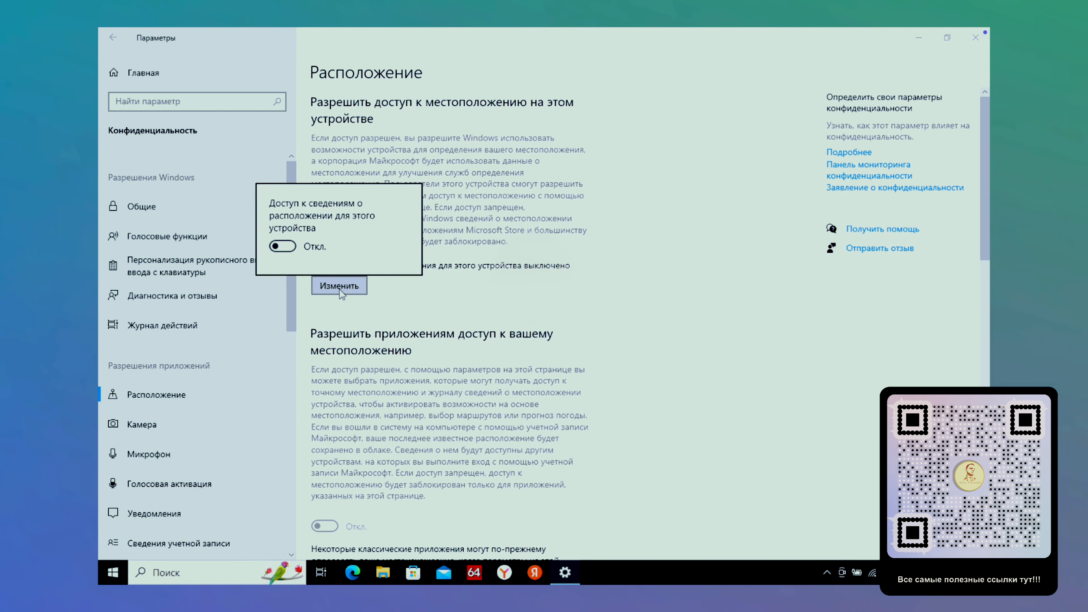
{"action": "left_click", "coordinate": [338, 289]}
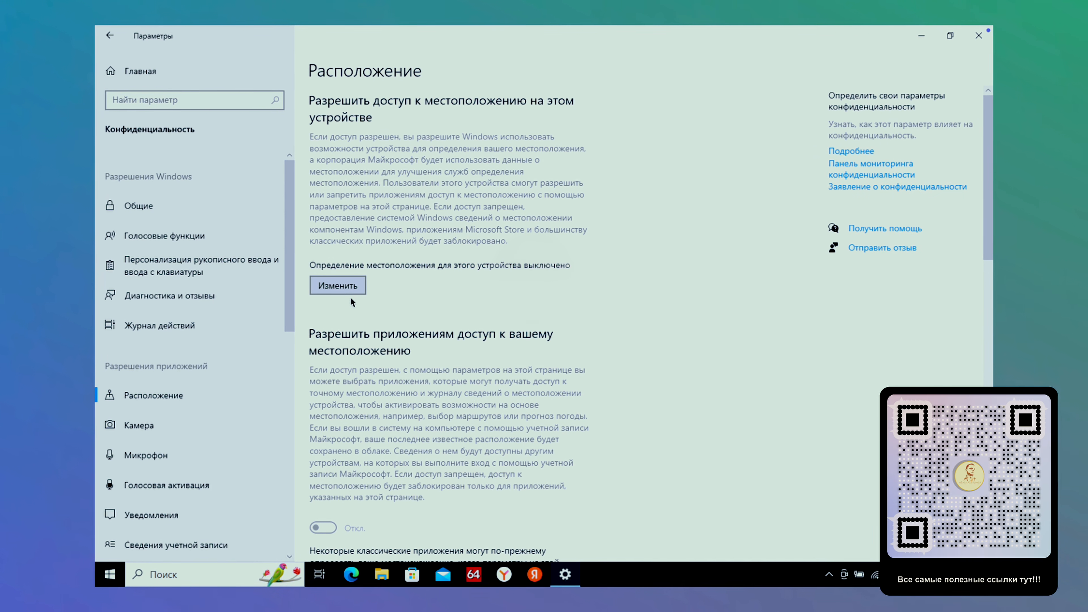
{"action": "scroll", "coordinate": [406, 345], "scroll_direction": "down", "scroll_amount": 2}
{"action": "scroll", "coordinate": [406, 345], "scroll_direction": "down", "scroll_amount": 4}
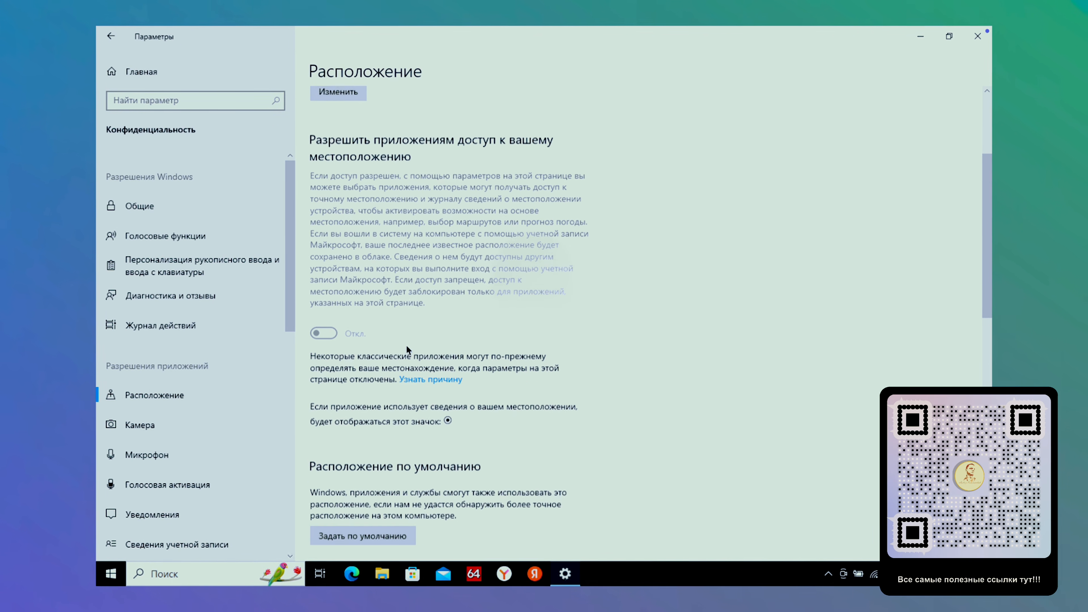
{"action": "scroll", "coordinate": [408, 345], "scroll_direction": "down", "scroll_amount": 5}
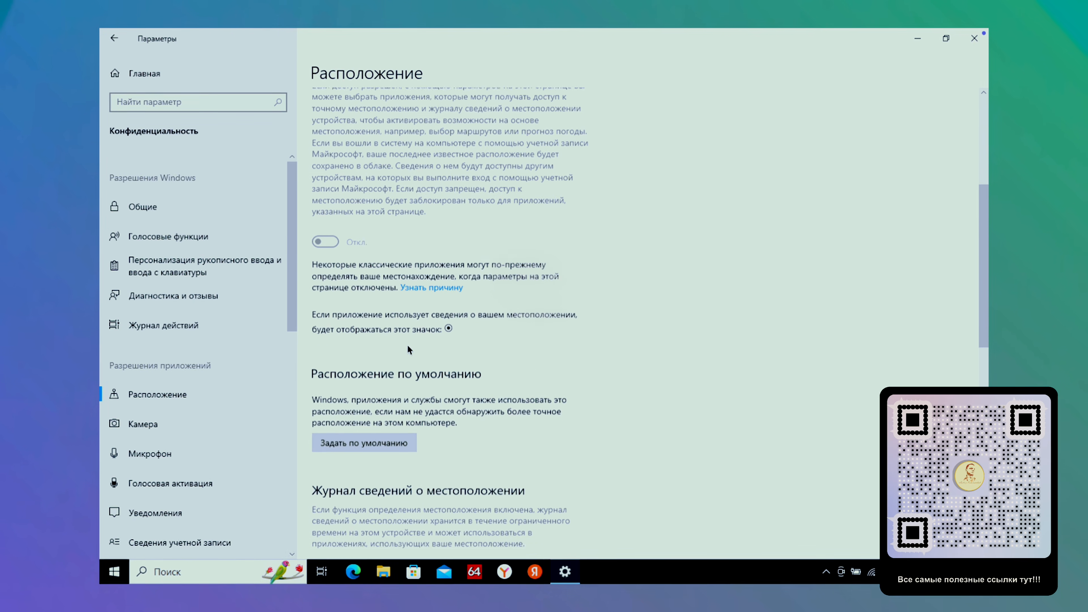
{"action": "scroll", "coordinate": [408, 348], "scroll_direction": "down", "scroll_amount": 4}
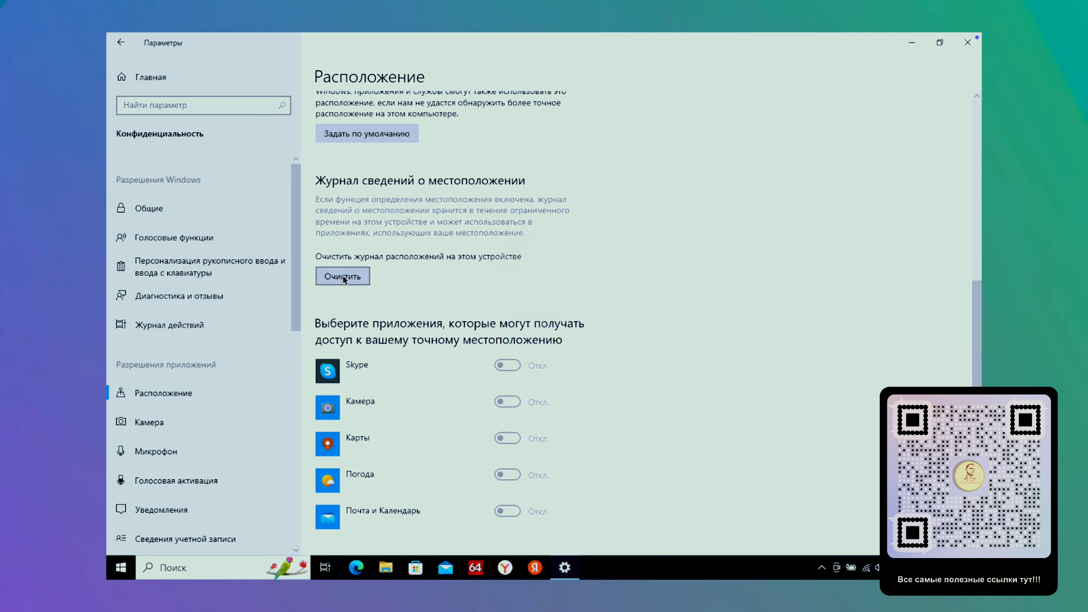
{"action": "left_click", "coordinate": [342, 276]}
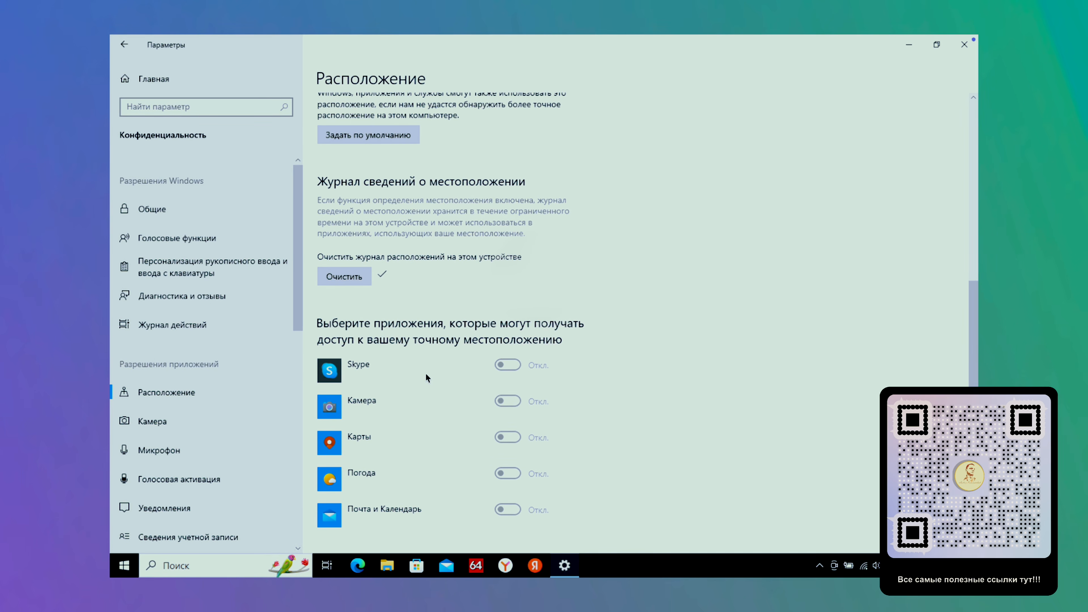
{"action": "scroll", "coordinate": [426, 378], "scroll_direction": "down", "scroll_amount": 8}
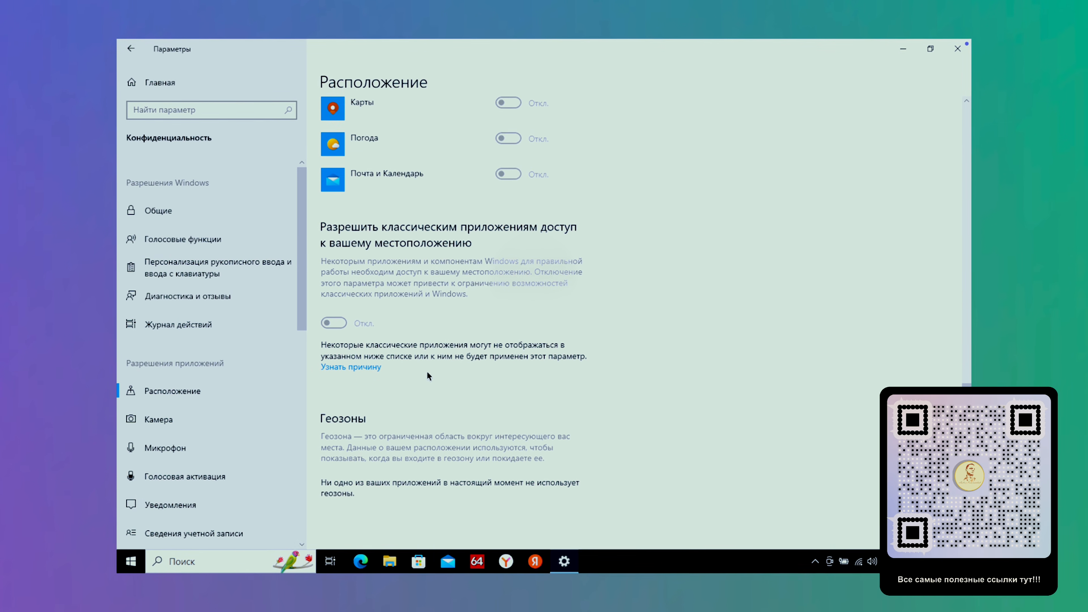
- Turn off camera access for this device in the privacy settings
{"action": "left_click", "coordinate": [163, 417]}
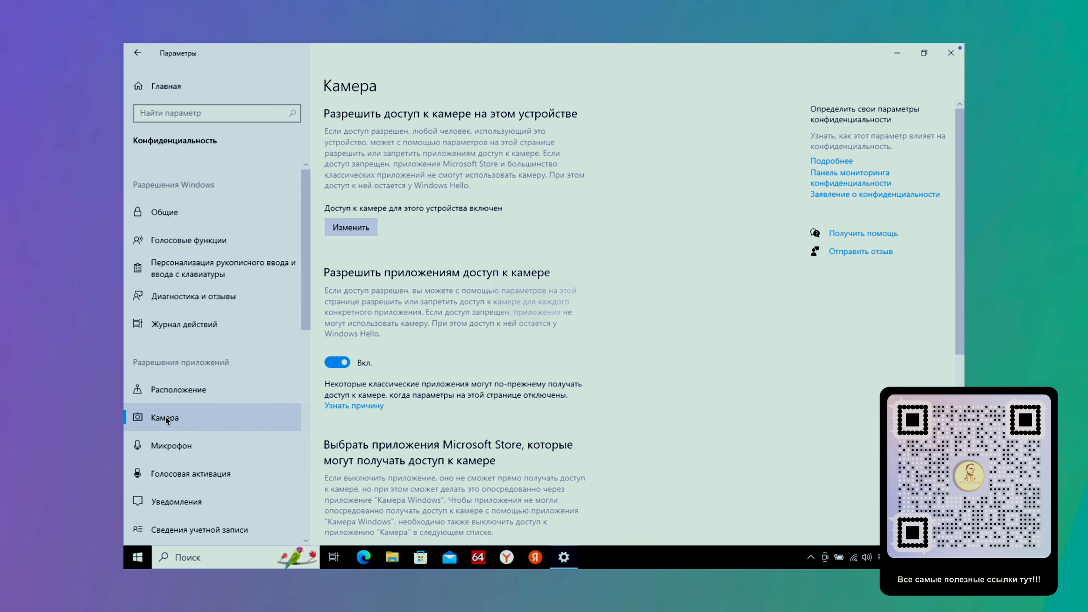
{"action": "left_click", "coordinate": [350, 229]}
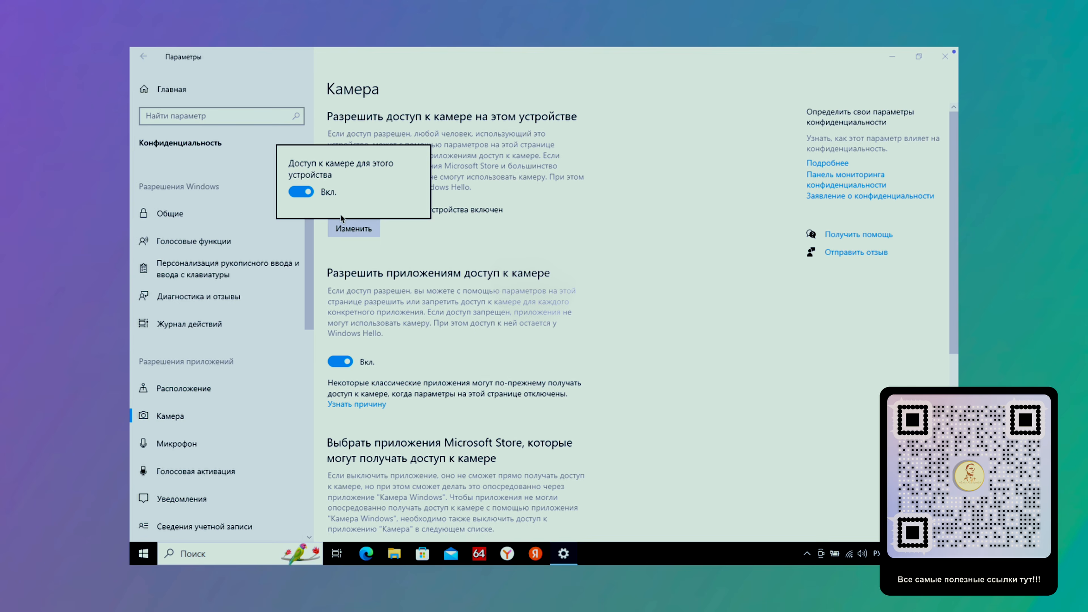
{"action": "left_click", "coordinate": [301, 192]}
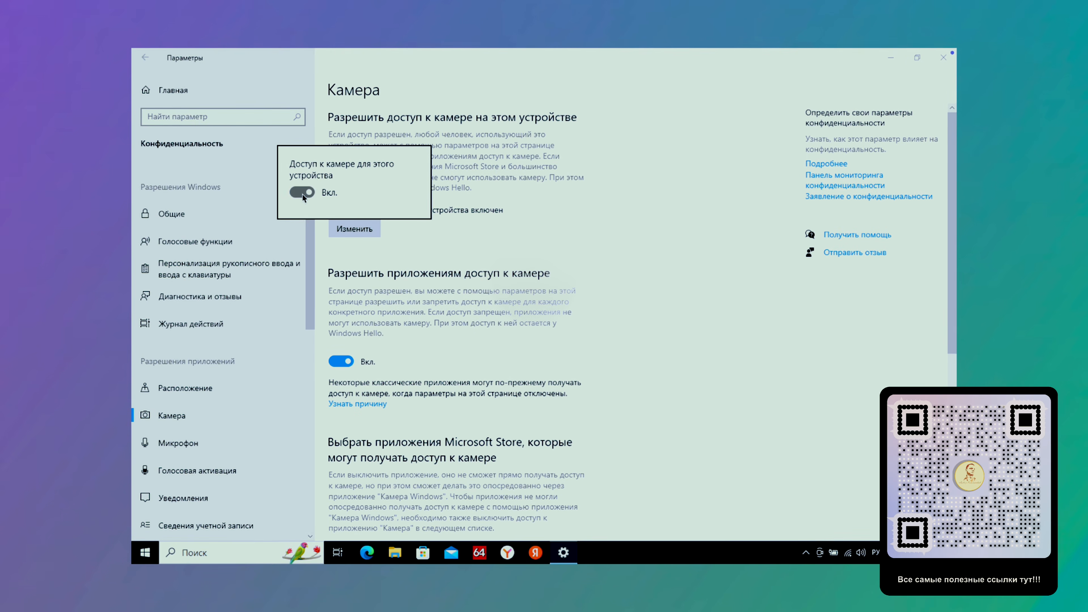
{"action": "left_click", "coordinate": [410, 357]}
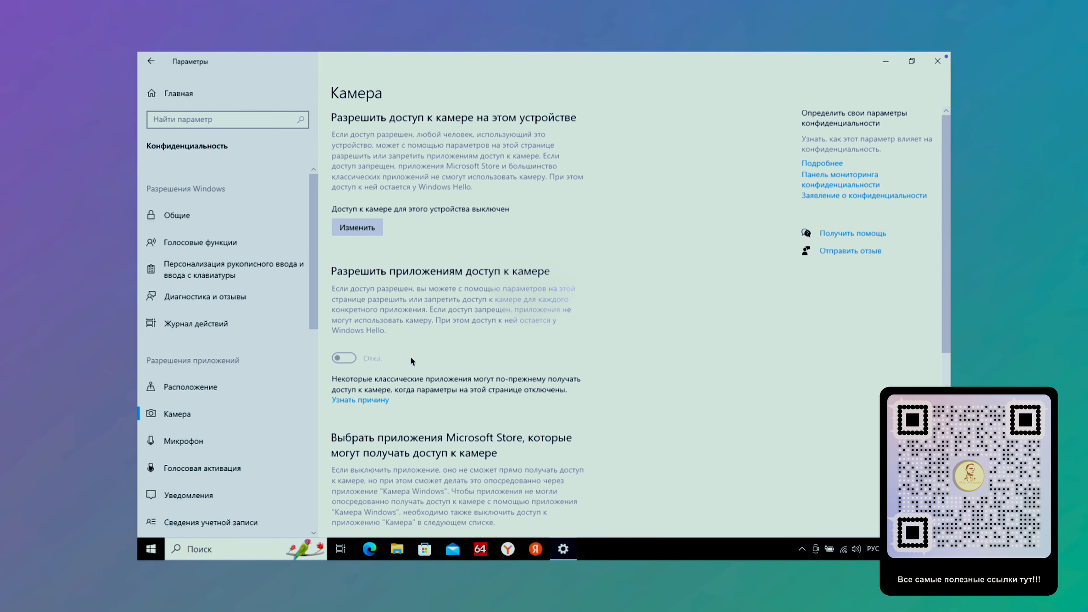
- Review the apps' camera permissions, and allow microphone access for the voice recording app (Запись голоса)
{"action": "scroll", "coordinate": [410, 361], "scroll_direction": "down", "scroll_amount": 6}
{"action": "scroll", "coordinate": [411, 356], "scroll_direction": "down", "scroll_amount": 1}
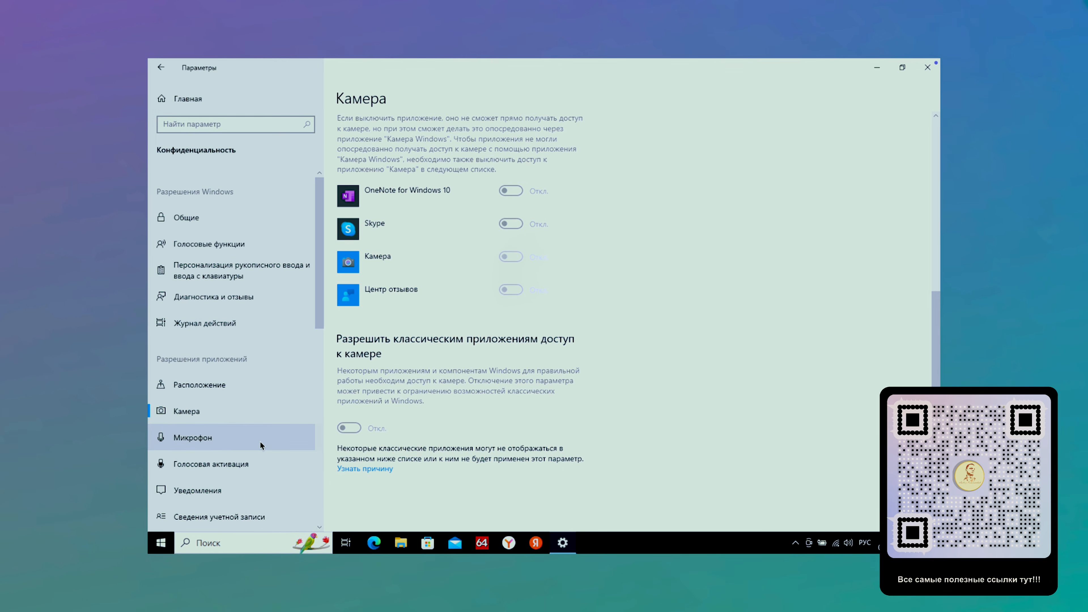
{"action": "left_click", "coordinate": [200, 437]}
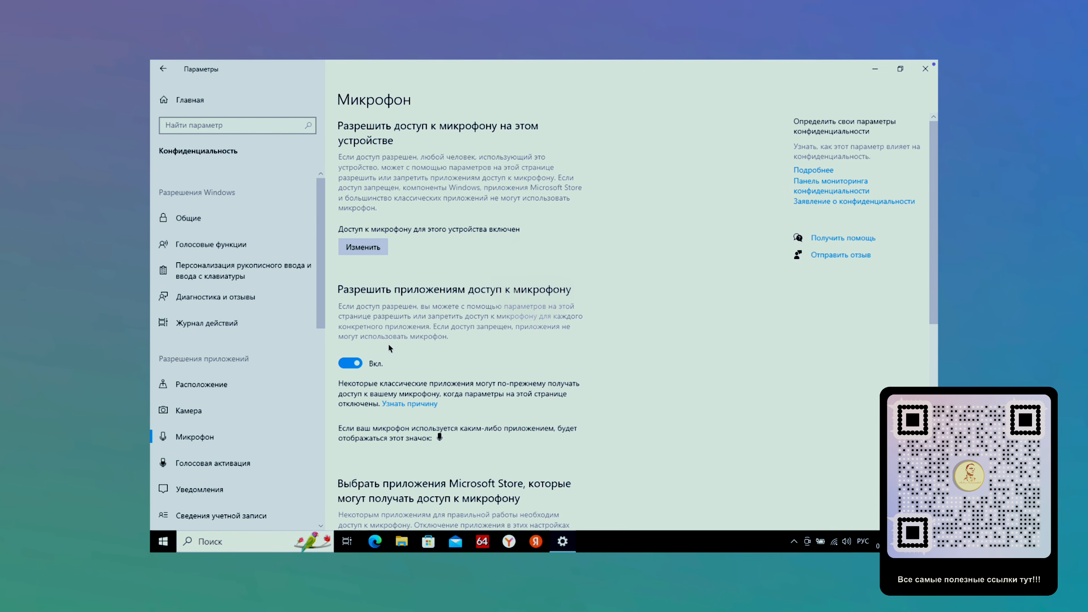
{"action": "scroll", "coordinate": [388, 344], "scroll_direction": "down", "scroll_amount": 3}
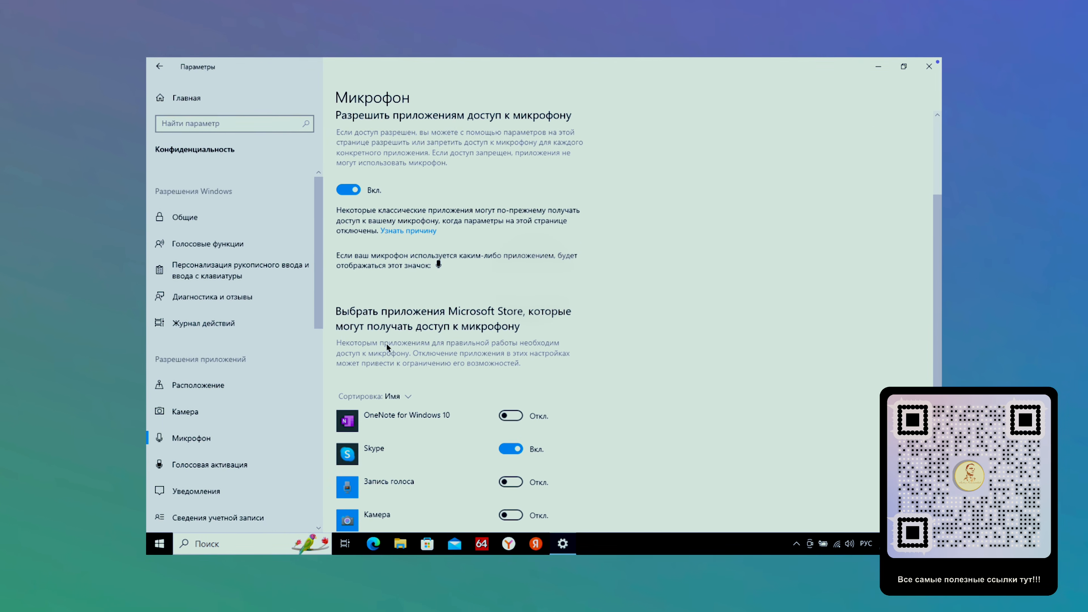
{"action": "scroll", "coordinate": [387, 343], "scroll_direction": "down", "scroll_amount": 3}
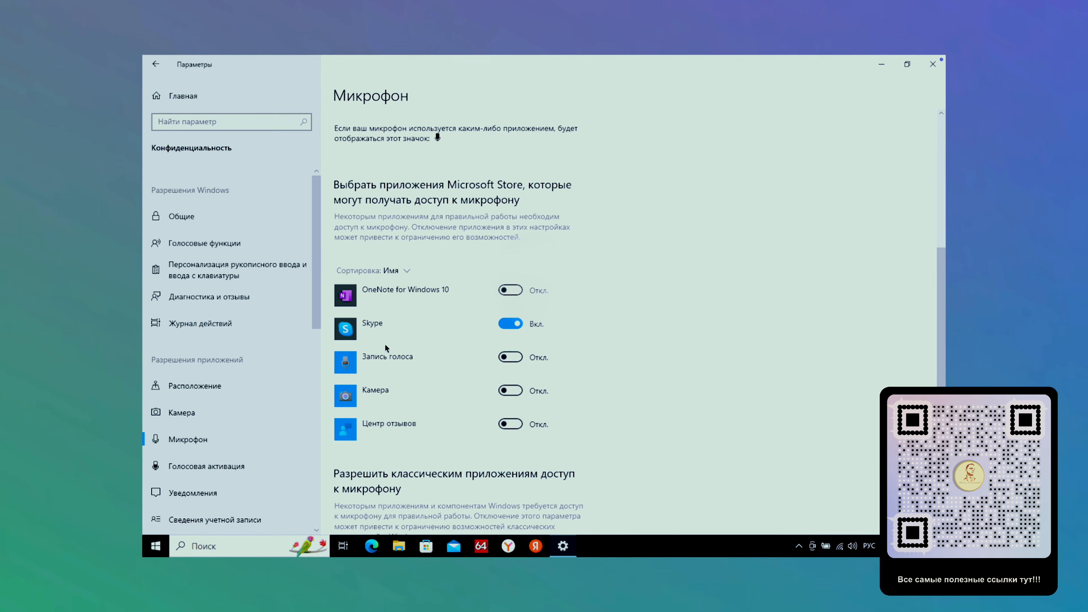
{"action": "scroll", "coordinate": [385, 345], "scroll_direction": "down", "scroll_amount": 2}
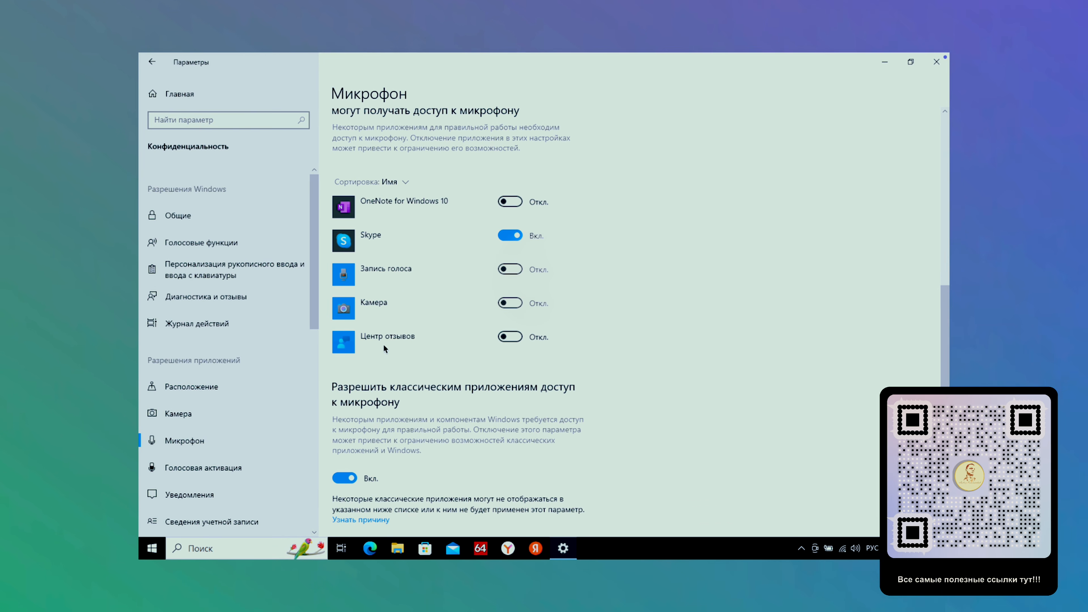
{"action": "scroll", "coordinate": [382, 344], "scroll_direction": "down", "scroll_amount": 1}
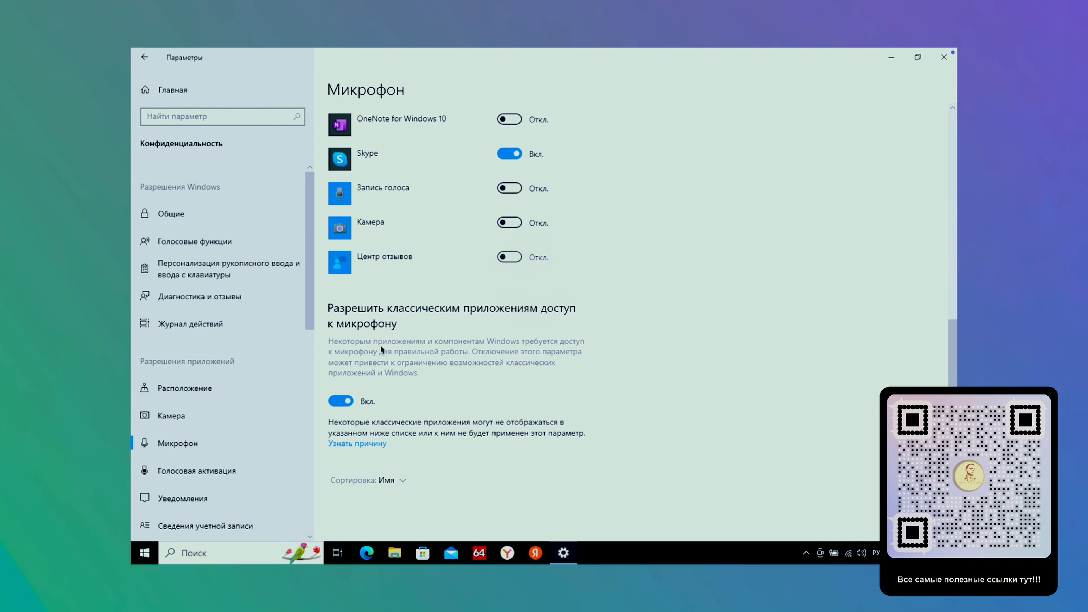
{"action": "scroll", "coordinate": [380, 344], "scroll_direction": "up", "scroll_amount": 2}
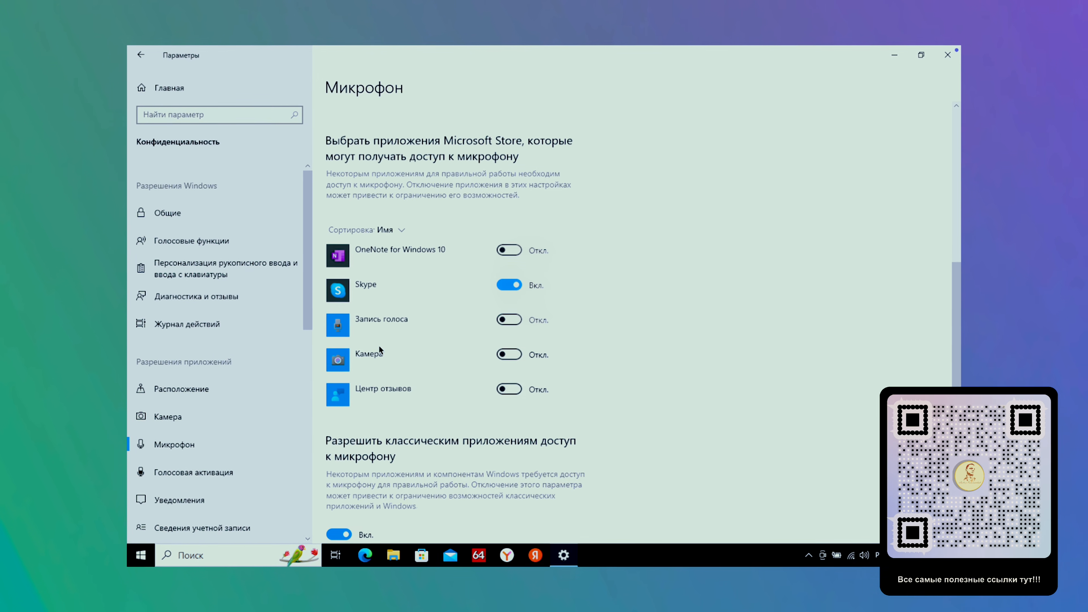
{"action": "left_click", "coordinate": [513, 319]}
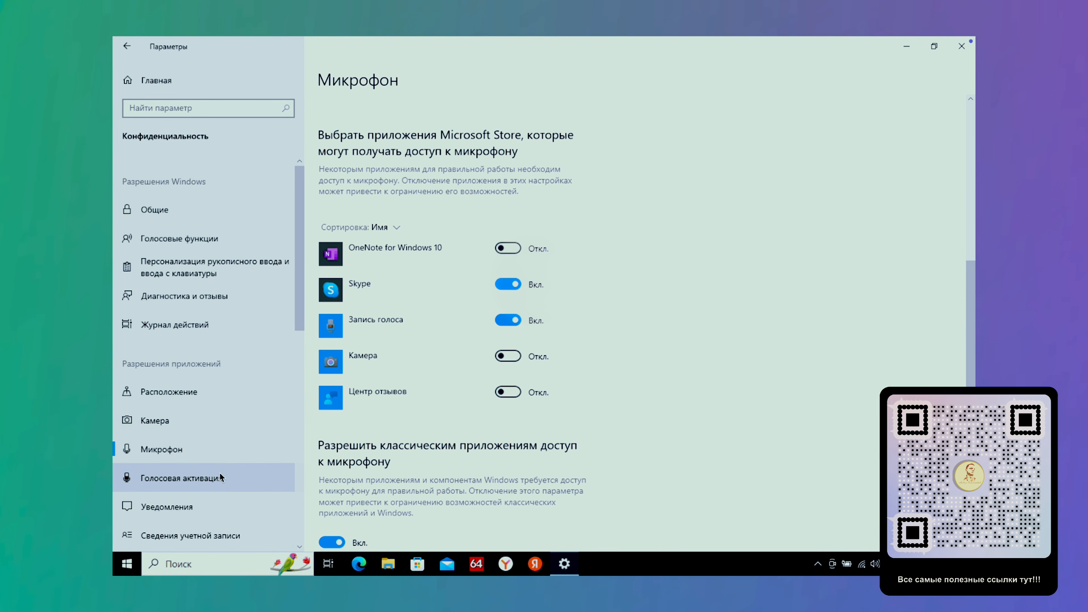
- Turn off voice activation for apps and the option to use the last used app for the headset button
{"action": "left_click", "coordinate": [202, 479]}
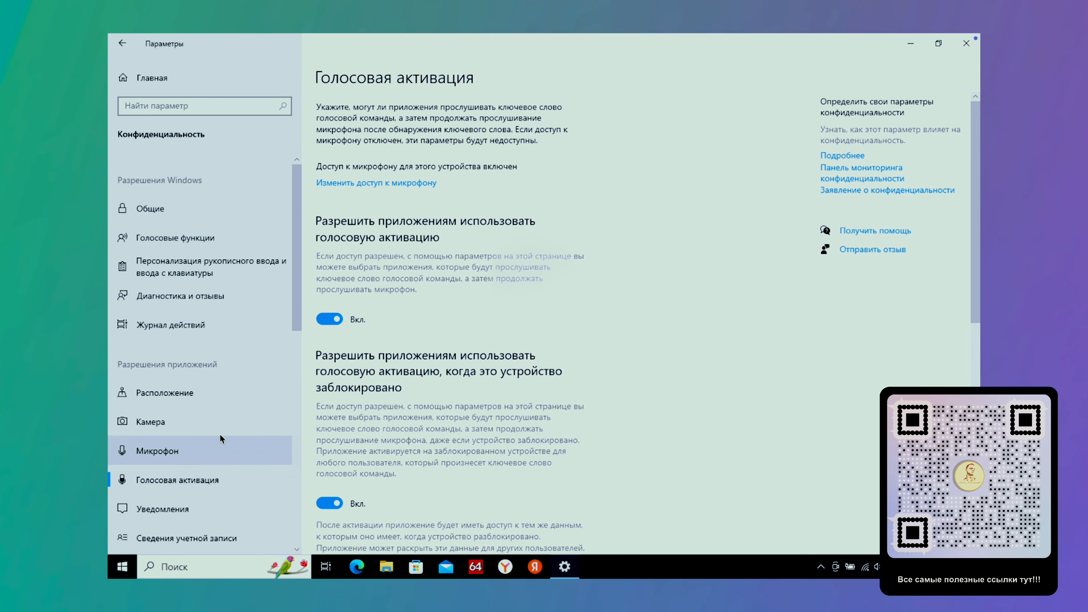
{"action": "left_click", "coordinate": [325, 318]}
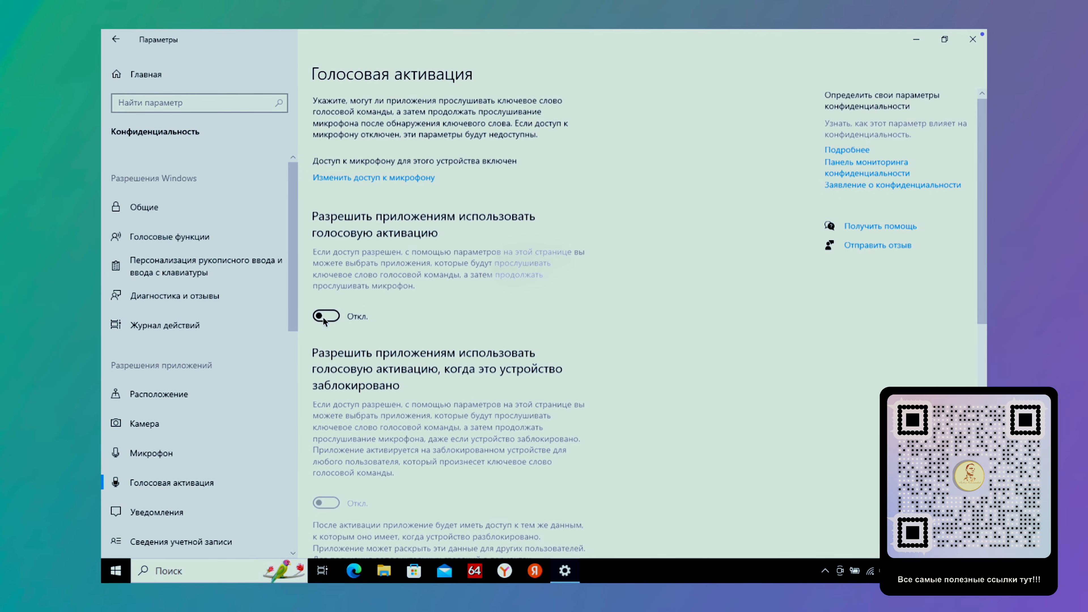
{"action": "scroll", "coordinate": [323, 319], "scroll_direction": "down", "scroll_amount": 5}
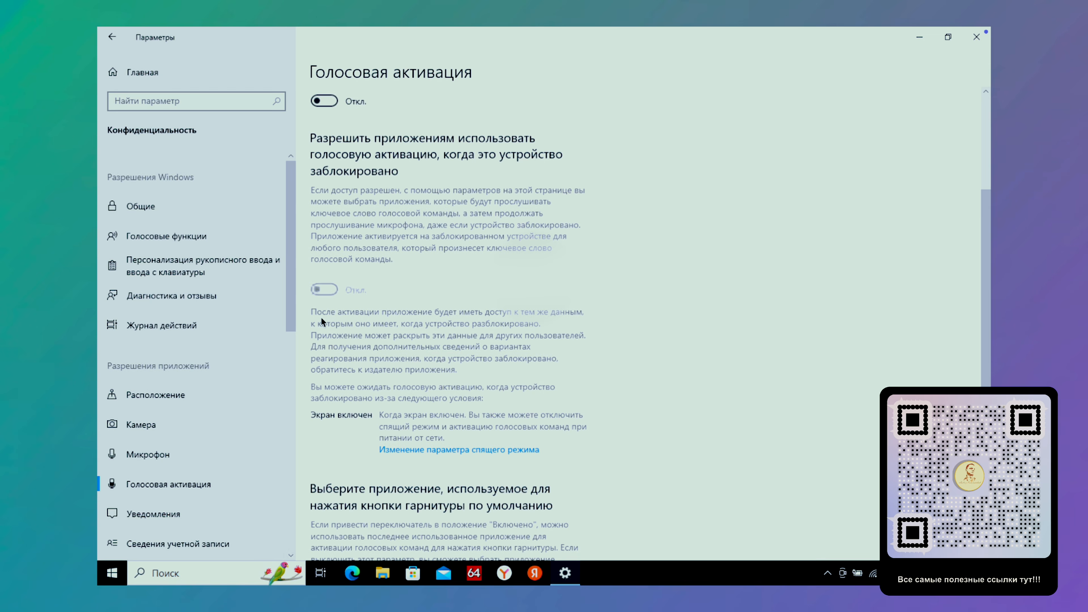
{"action": "scroll", "coordinate": [321, 318], "scroll_direction": "down", "scroll_amount": 6}
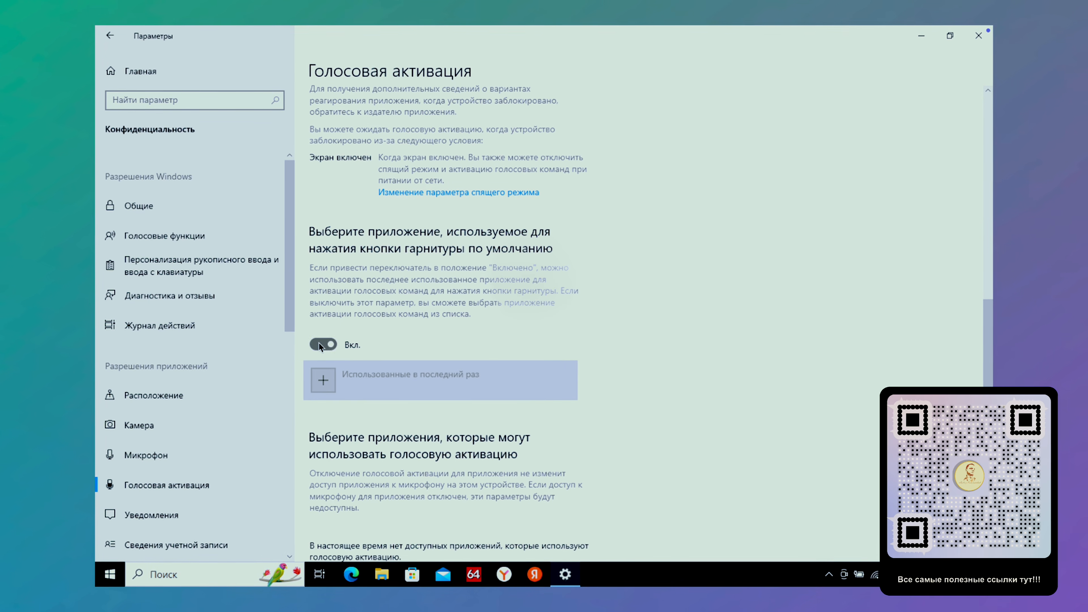
{"action": "left_click", "coordinate": [321, 343]}
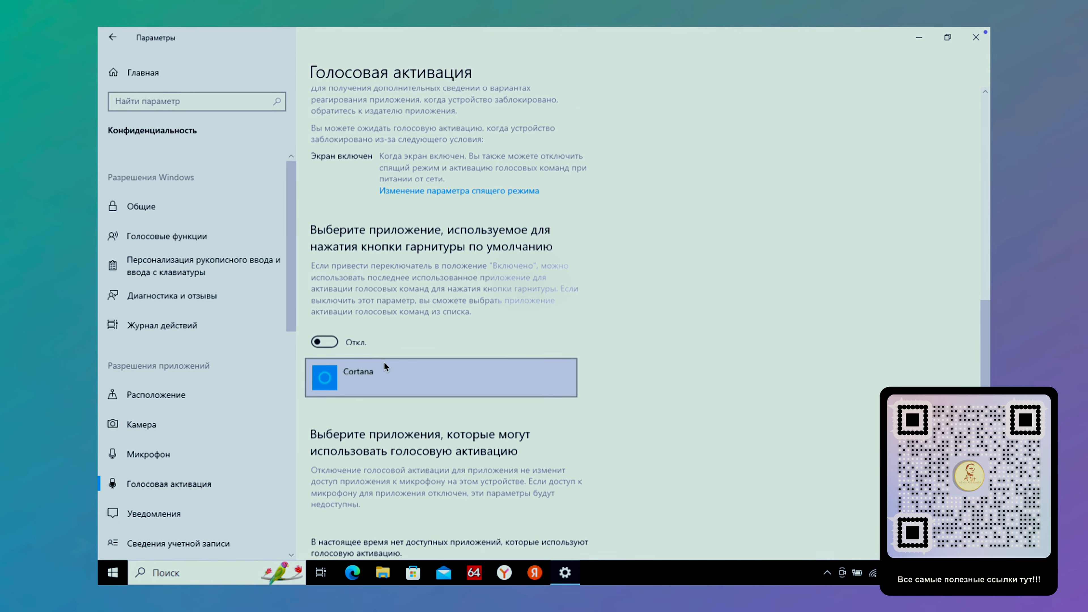
{"action": "scroll", "coordinate": [385, 362], "scroll_direction": "down", "scroll_amount": 1}
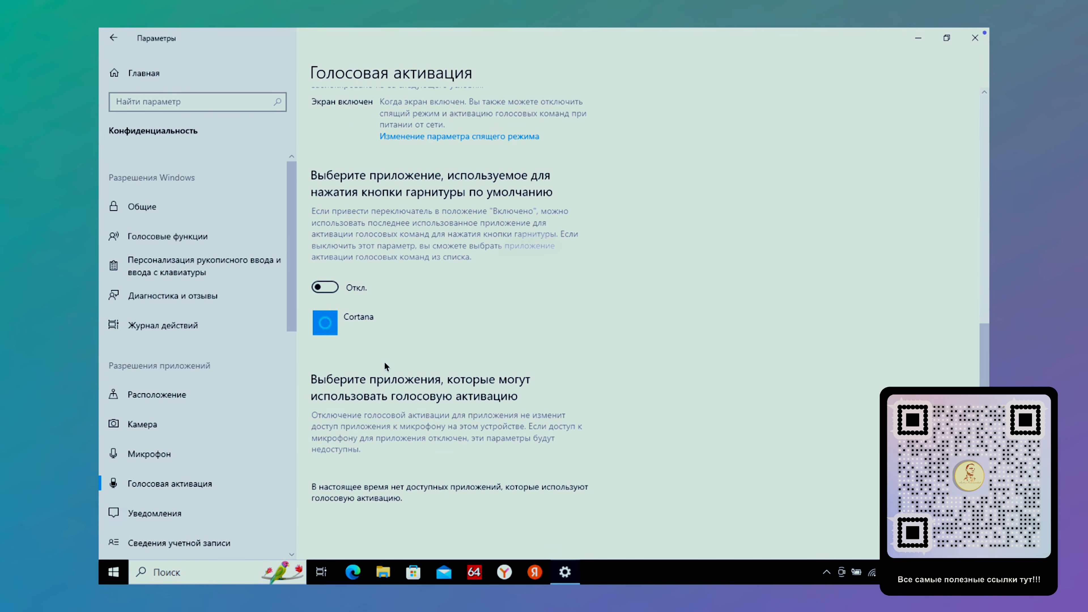
- Recheck the voice activation settings and follow the link for changing microphone access to review that page
{"action": "scroll", "coordinate": [385, 362], "scroll_direction": "up", "scroll_amount": 3}
{"action": "scroll", "coordinate": [385, 361], "scroll_direction": "up", "scroll_amount": 6}
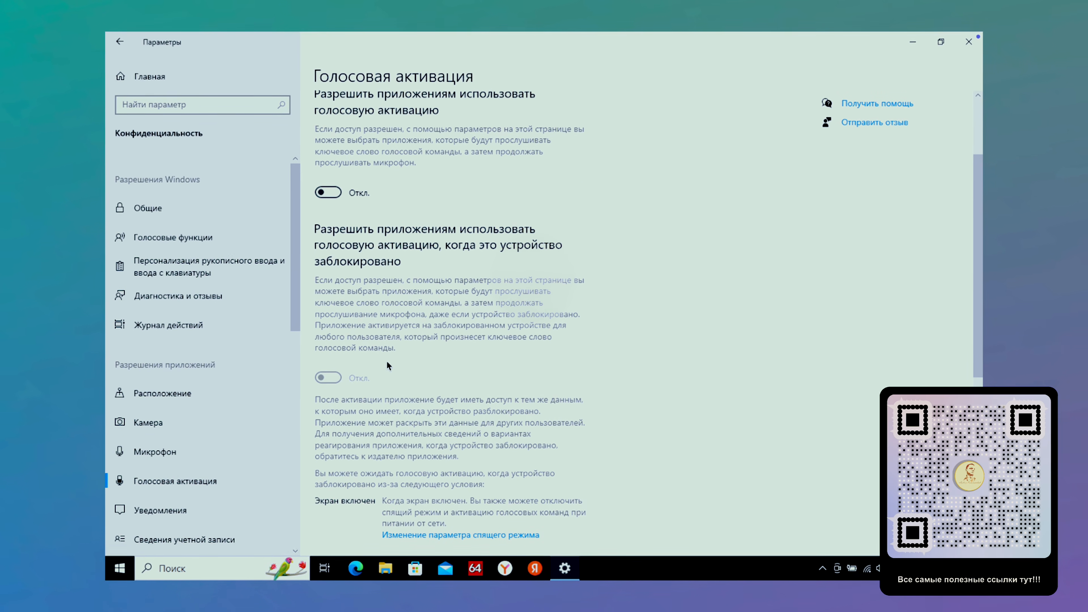
{"action": "scroll", "coordinate": [387, 365], "scroll_direction": "down", "scroll_amount": 1}
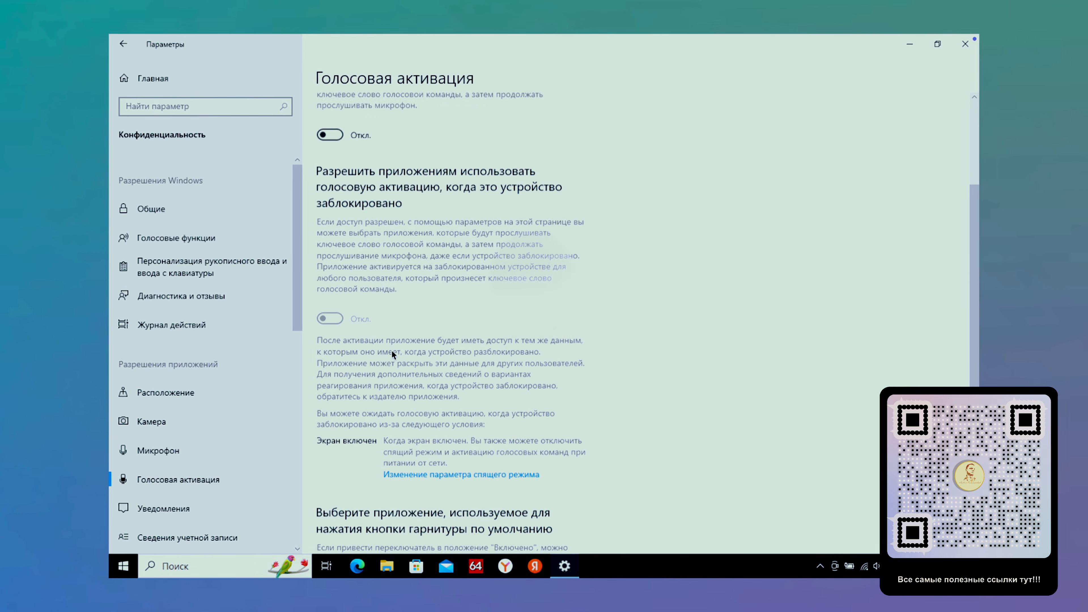
{"action": "scroll", "coordinate": [391, 349], "scroll_direction": "up", "scroll_amount": 4}
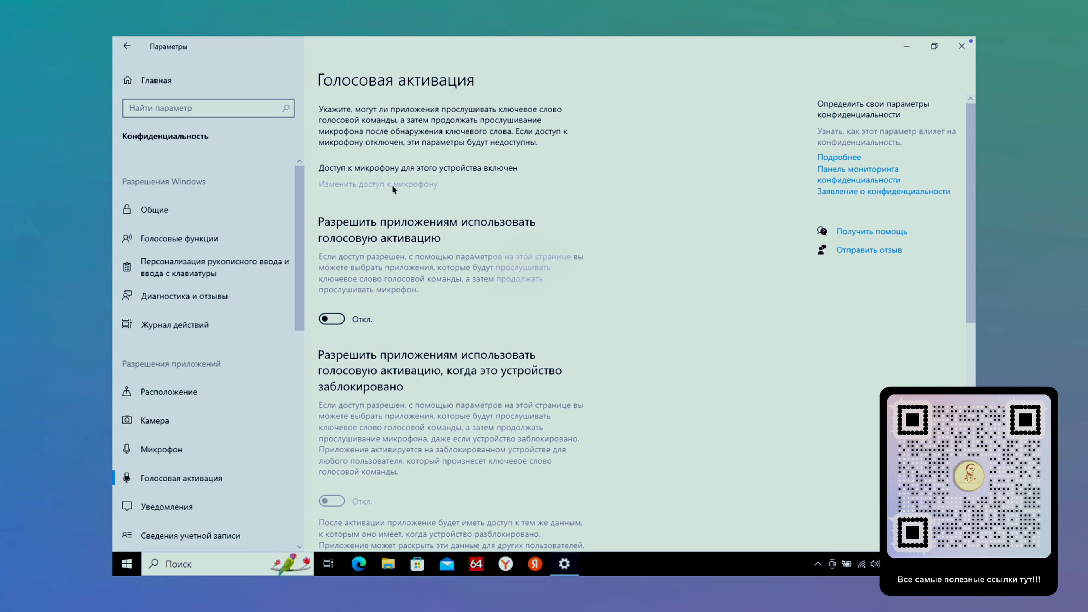
{"action": "left_click", "coordinate": [393, 185]}
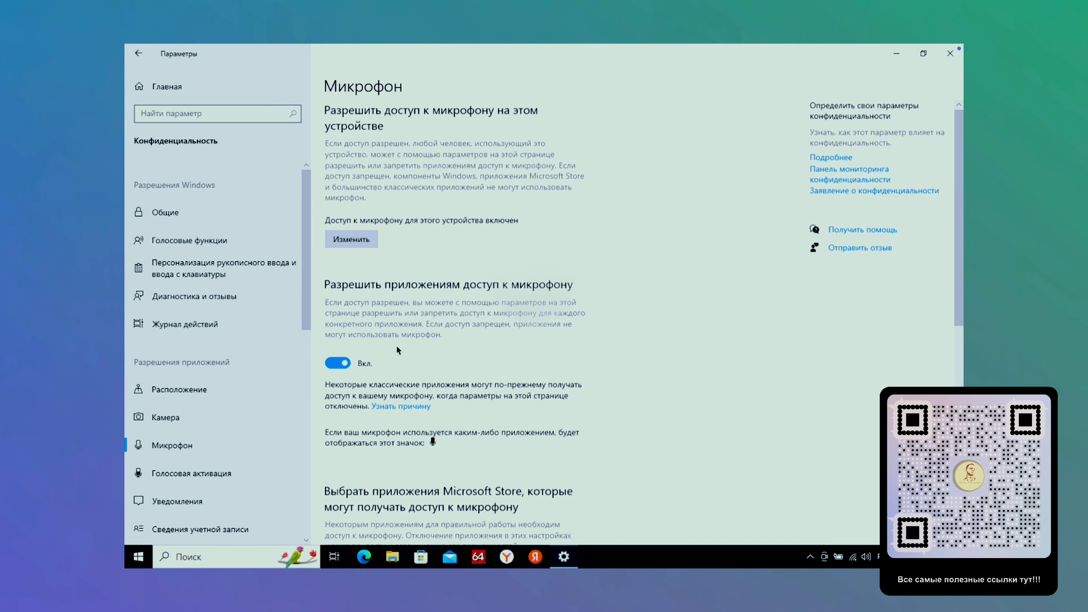
{"action": "scroll", "coordinate": [397, 346], "scroll_direction": "down", "scroll_amount": 3}
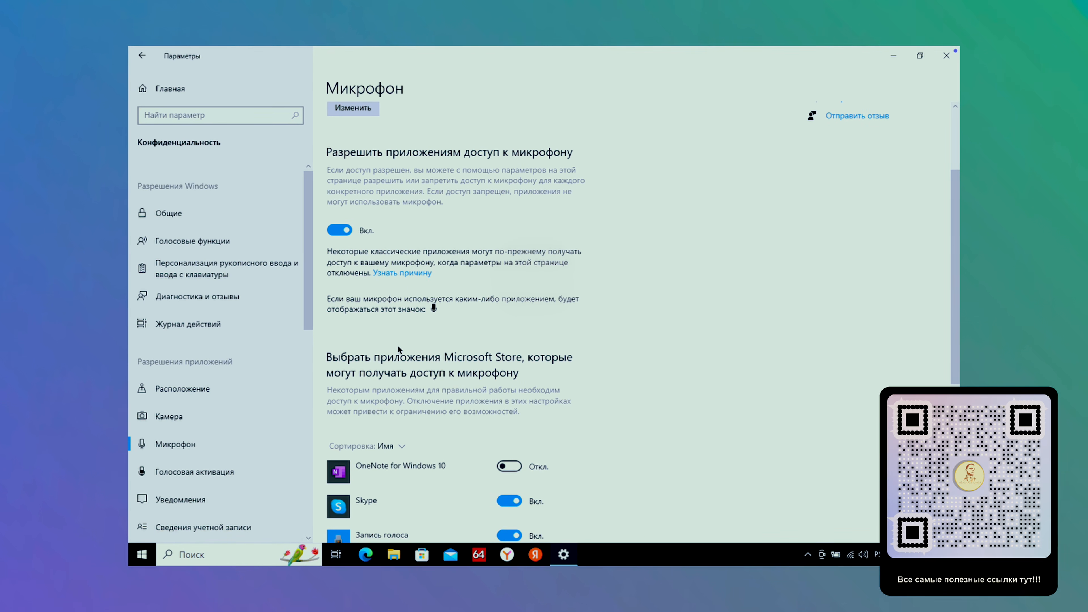
{"action": "scroll", "coordinate": [398, 348], "scroll_direction": "up", "scroll_amount": 3}
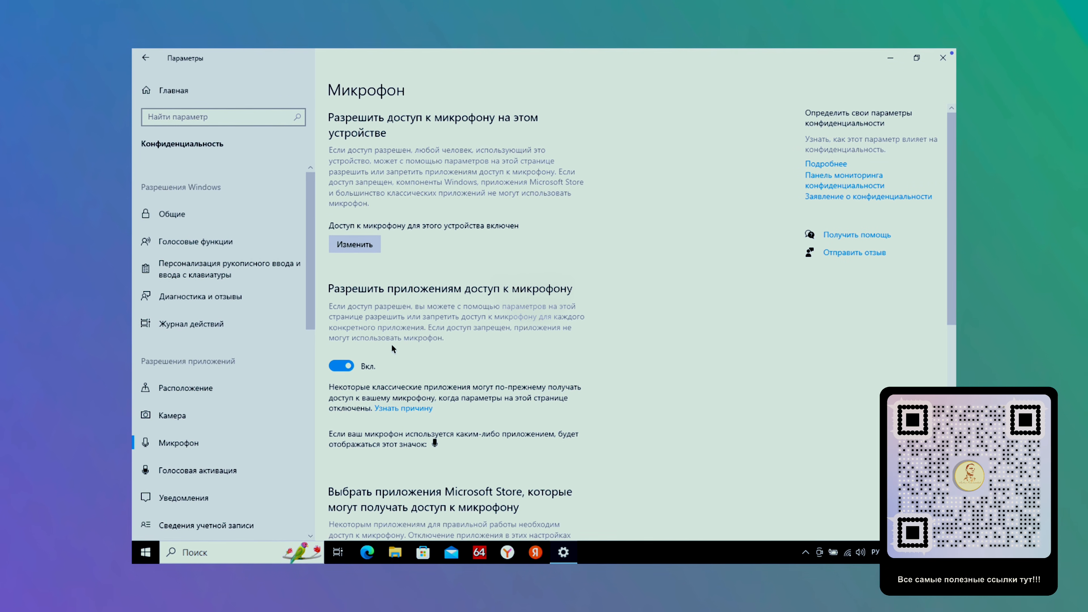
- Check the device's access setting for user notifications (Уведомления)
{"action": "left_click", "coordinate": [183, 499]}
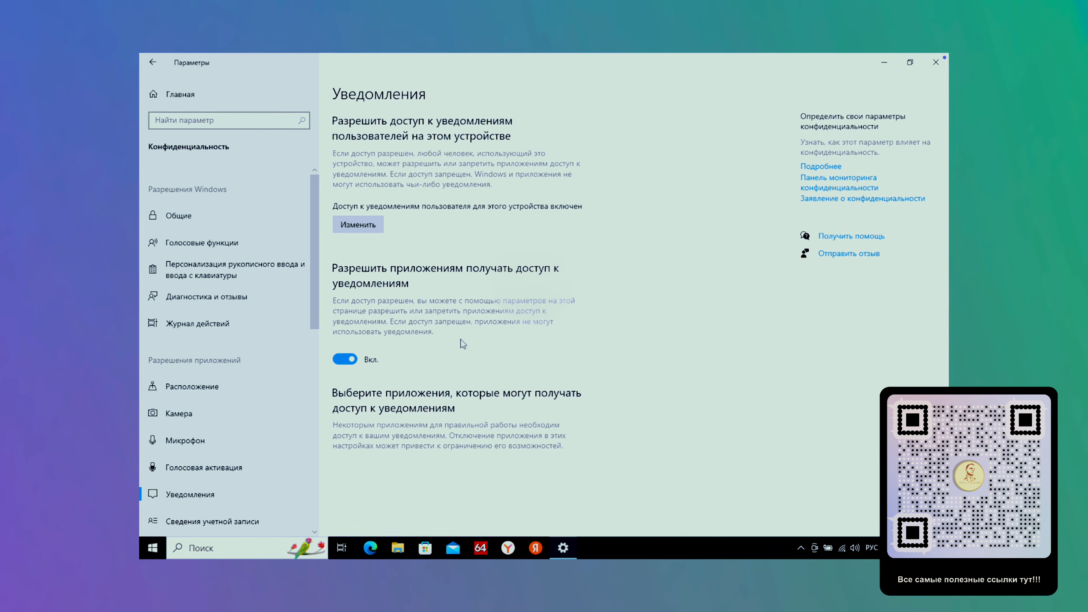
{"action": "left_click", "coordinate": [368, 231]}
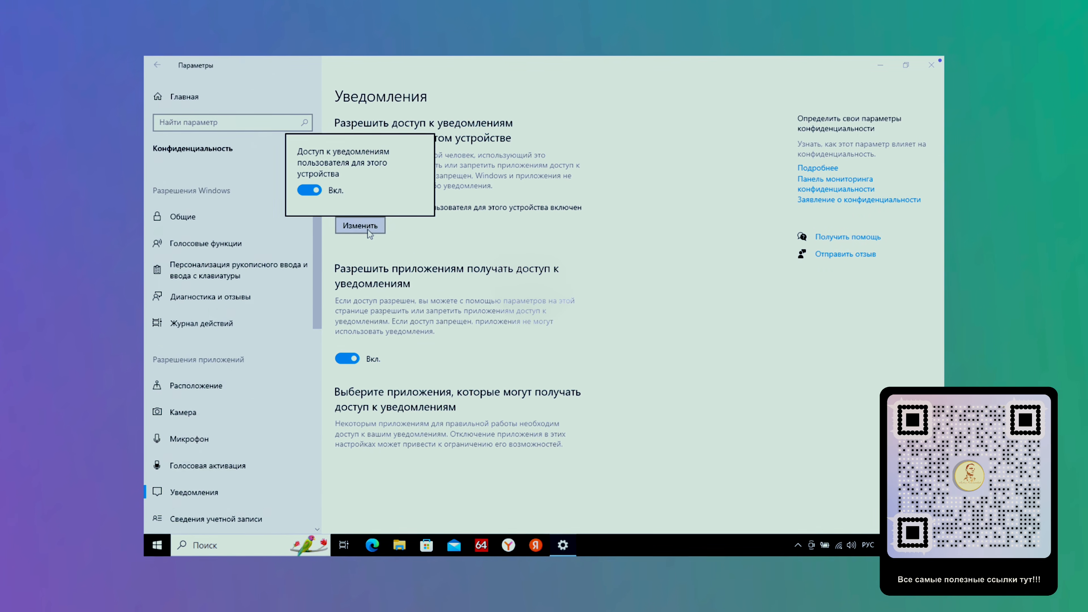
{"action": "left_click", "coordinate": [410, 244]}
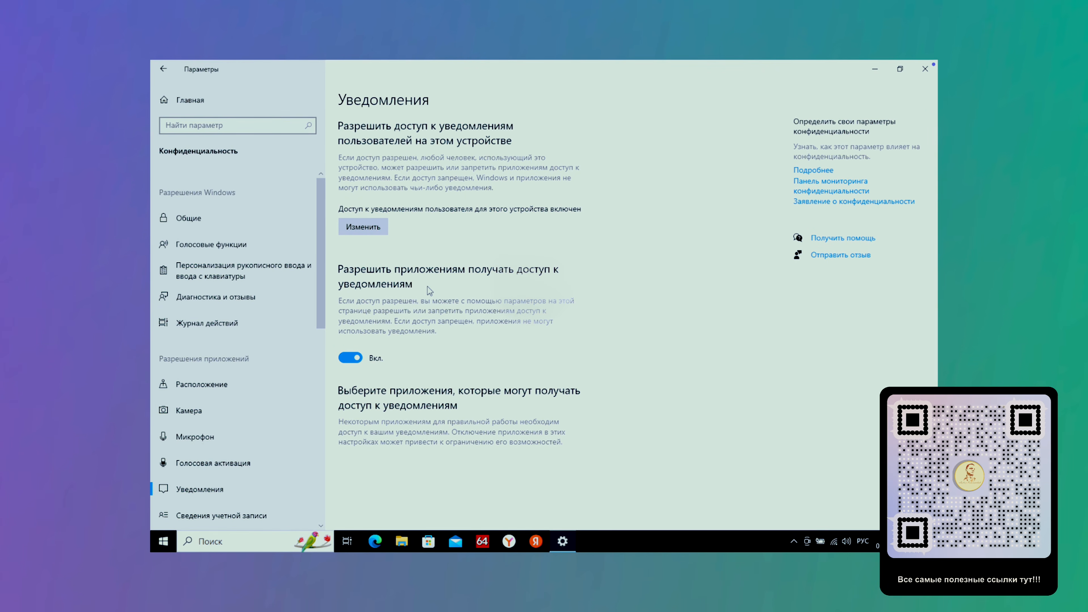
- Open the device access setting for account information (Сведения учетной записи)
{"action": "scroll", "coordinate": [302, 446], "scroll_direction": "down", "scroll_amount": 5}
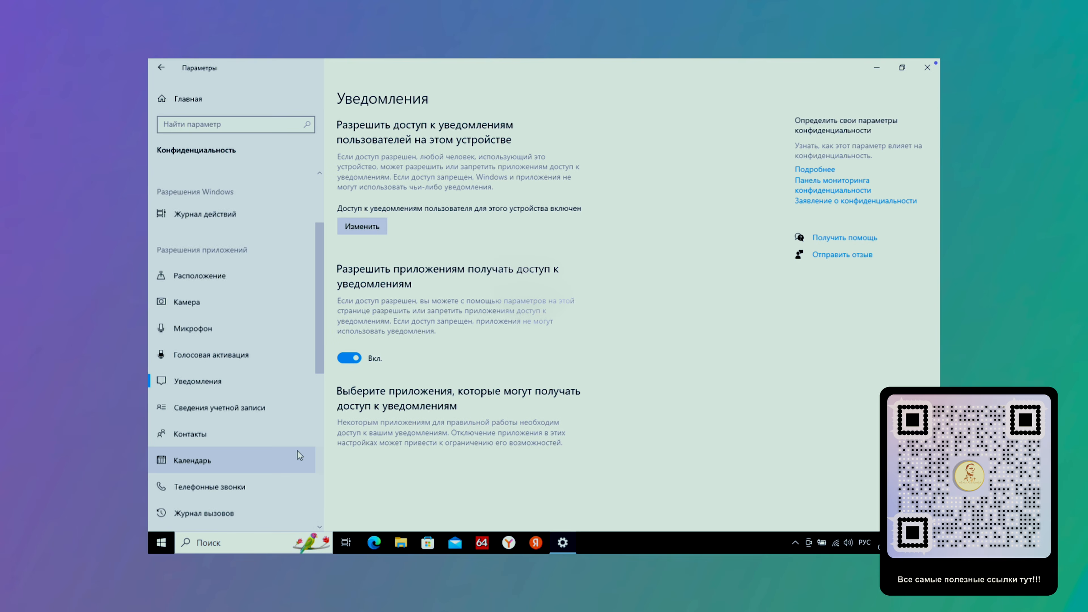
{"action": "scroll", "coordinate": [297, 451], "scroll_direction": "down", "scroll_amount": 4}
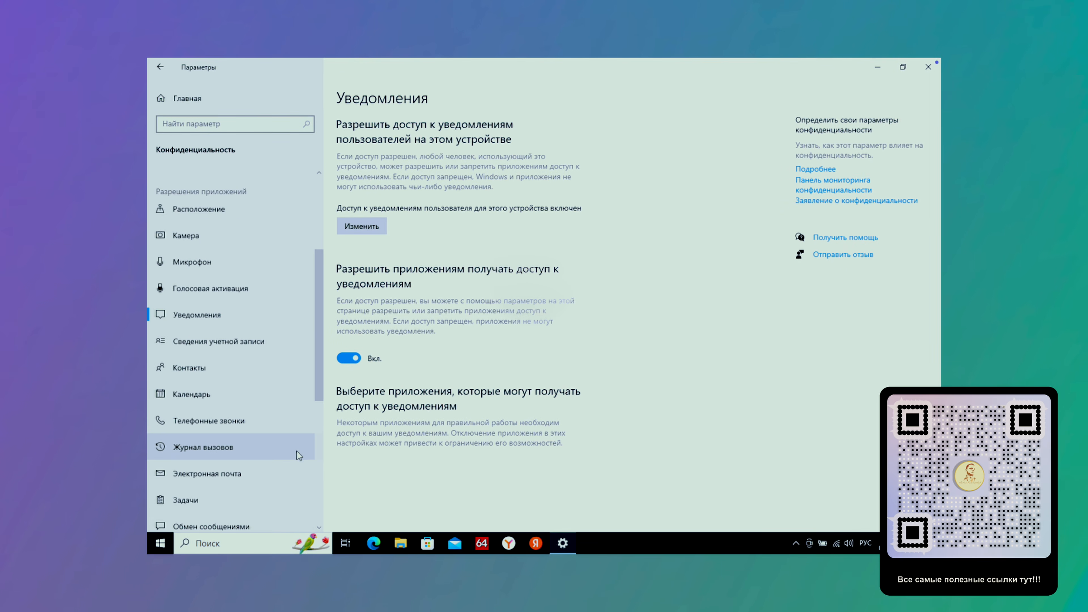
{"action": "left_click", "coordinate": [237, 323]}
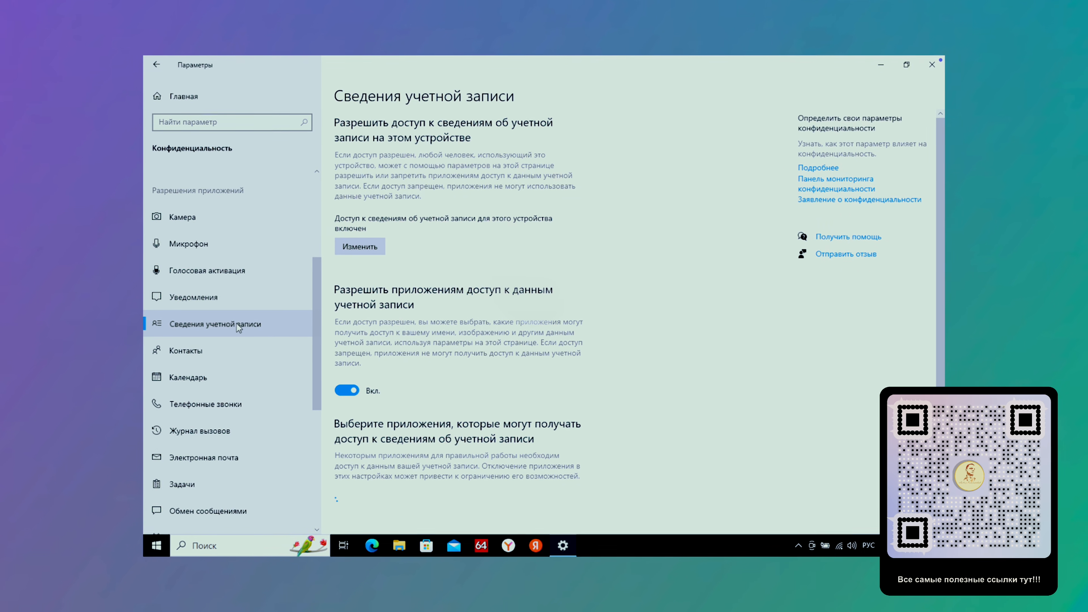
{"action": "left_click", "coordinate": [354, 247]}
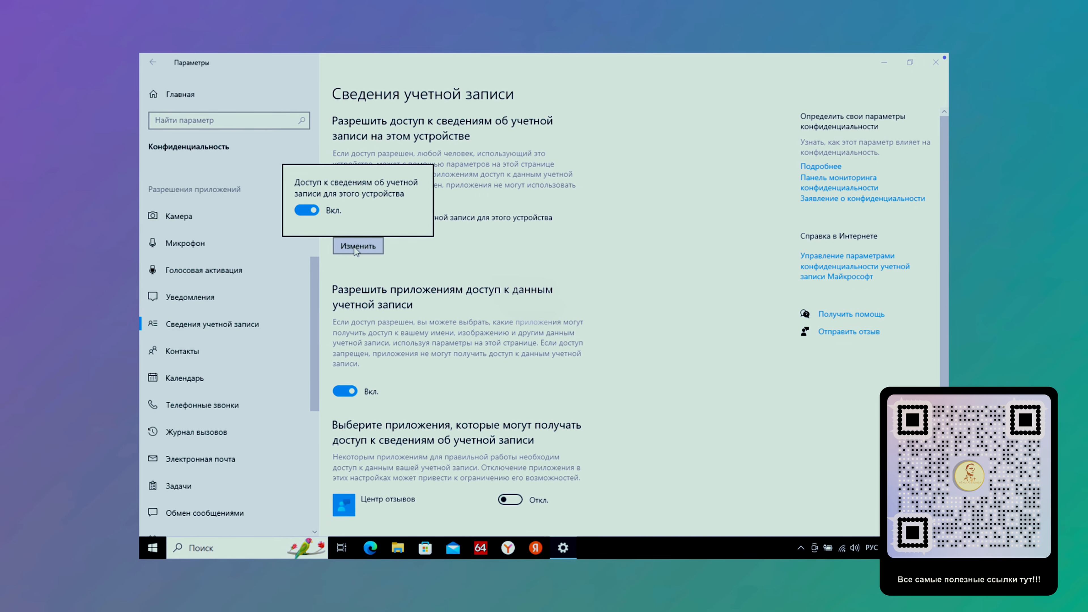
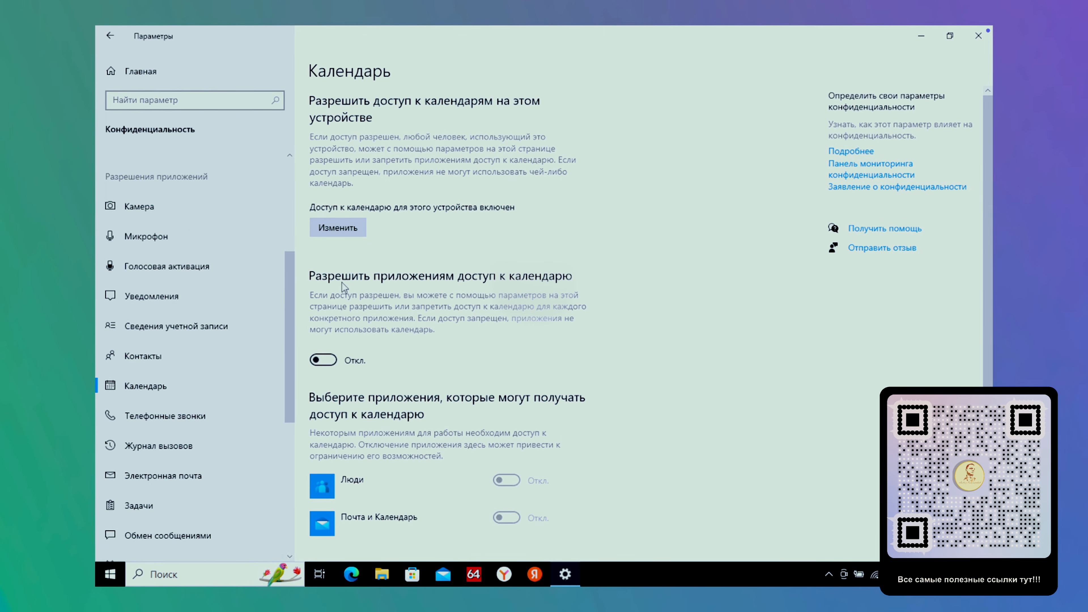
- Turn off calendar access for this device and review the apps' calendar permissions
{"action": "left_click", "coordinate": [339, 230]}
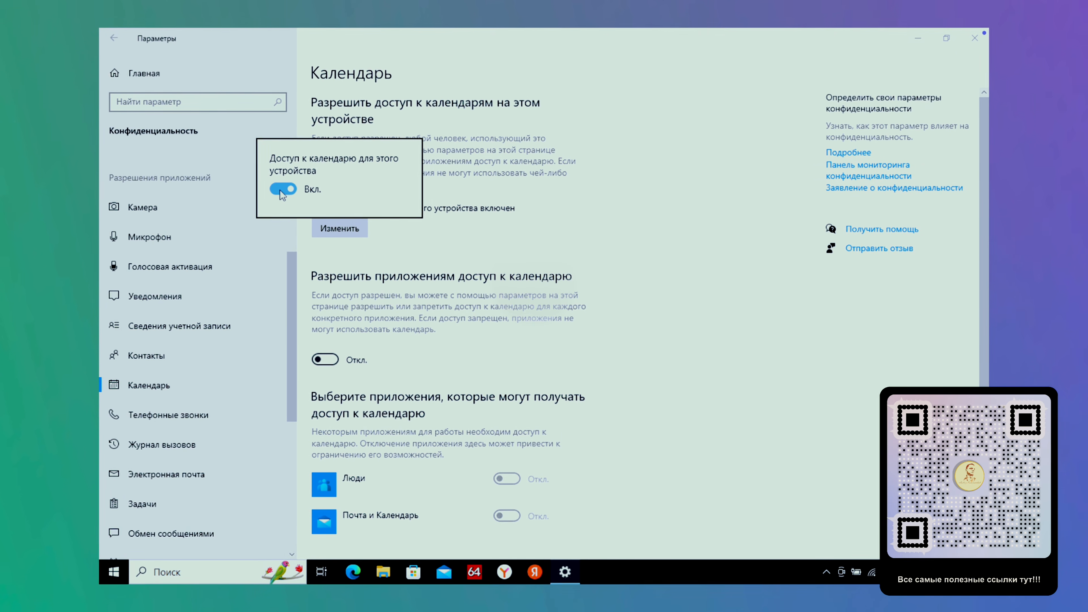
{"action": "left_click", "coordinate": [544, 355]}
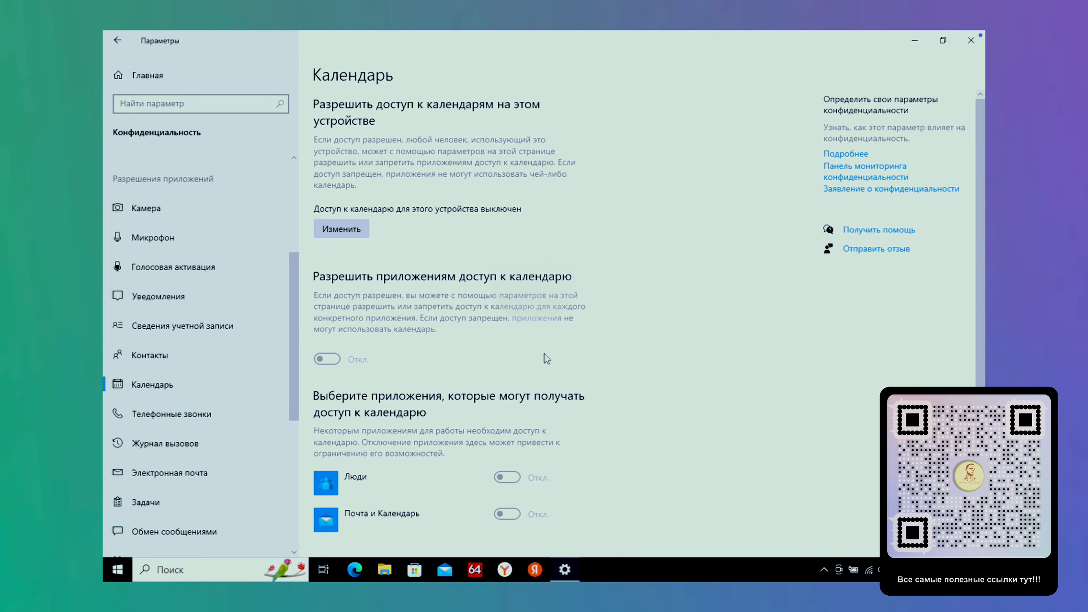
{"action": "scroll", "coordinate": [544, 354], "scroll_direction": "down", "scroll_amount": 1}
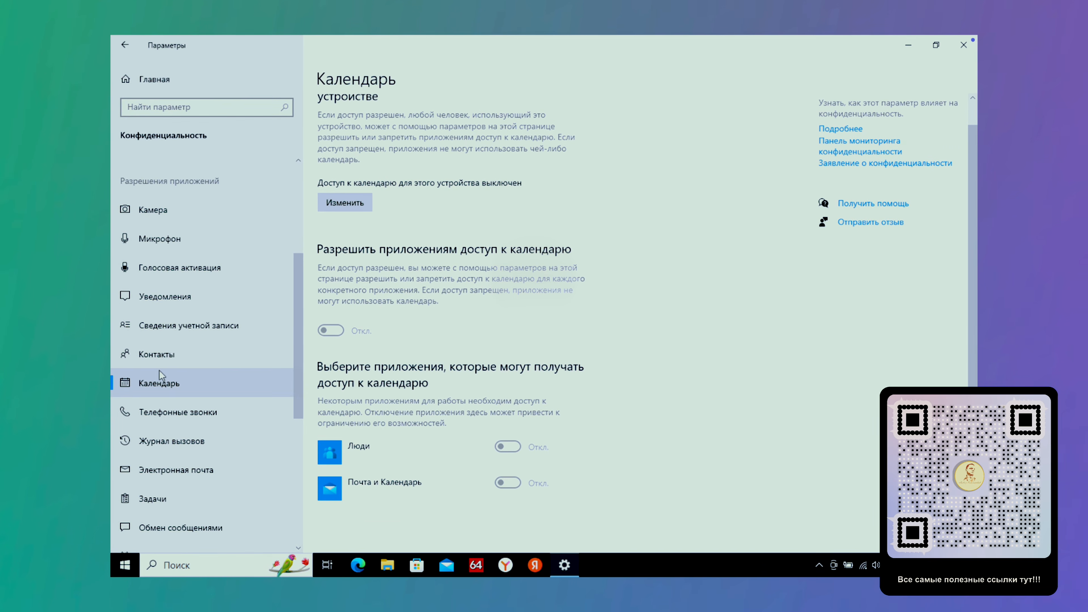
- Turn off phone call access (Телефонные звонки) for this device and review the app permissions
{"action": "left_click", "coordinate": [161, 413]}
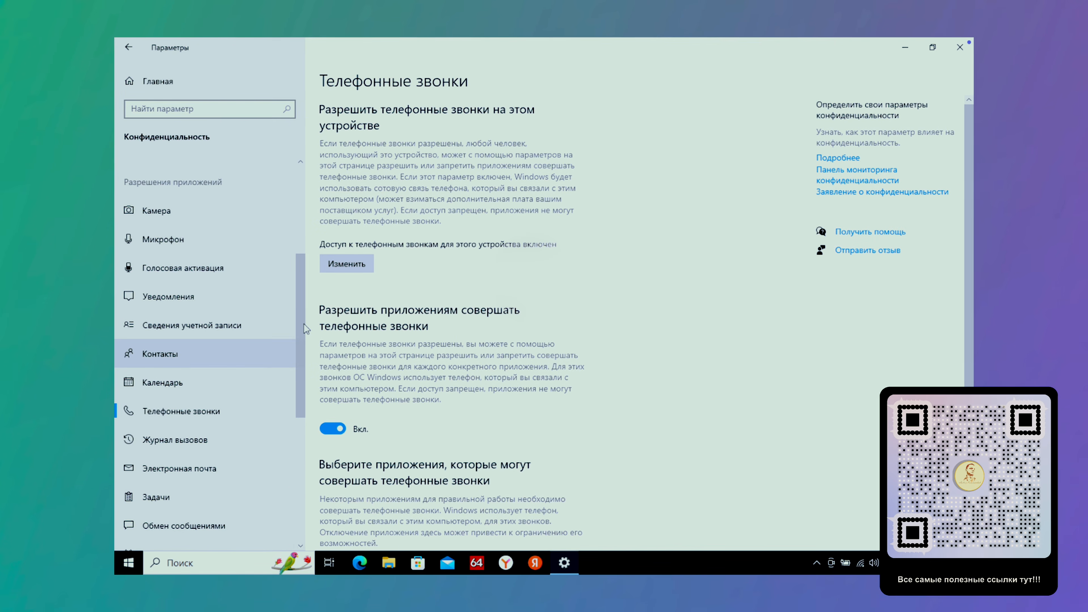
{"action": "left_click", "coordinate": [356, 266]}
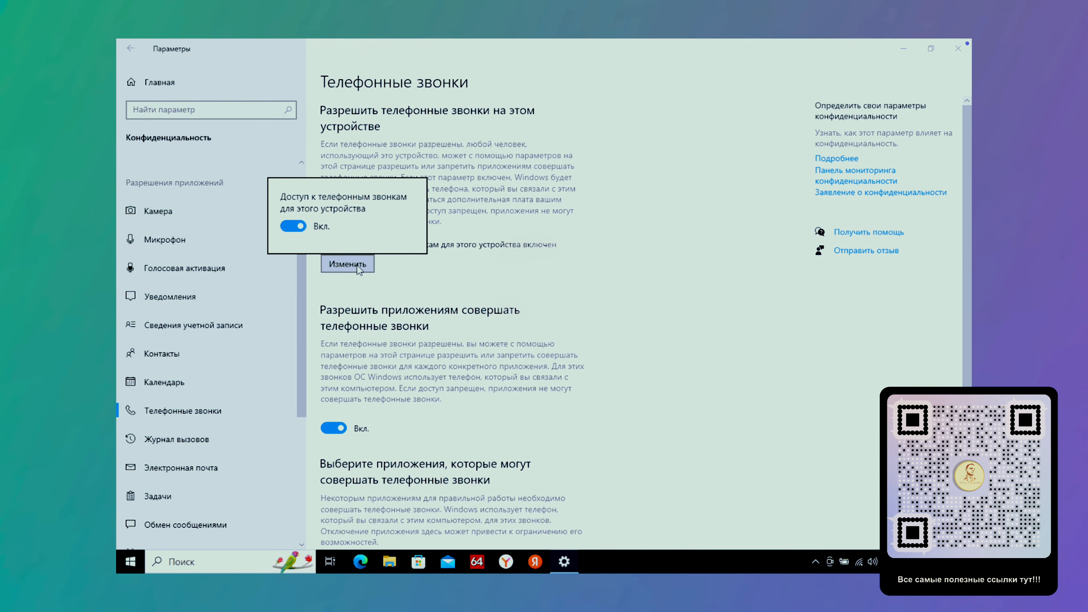
{"action": "left_click", "coordinate": [292, 227]}
{"action": "left_click", "coordinate": [529, 404]}
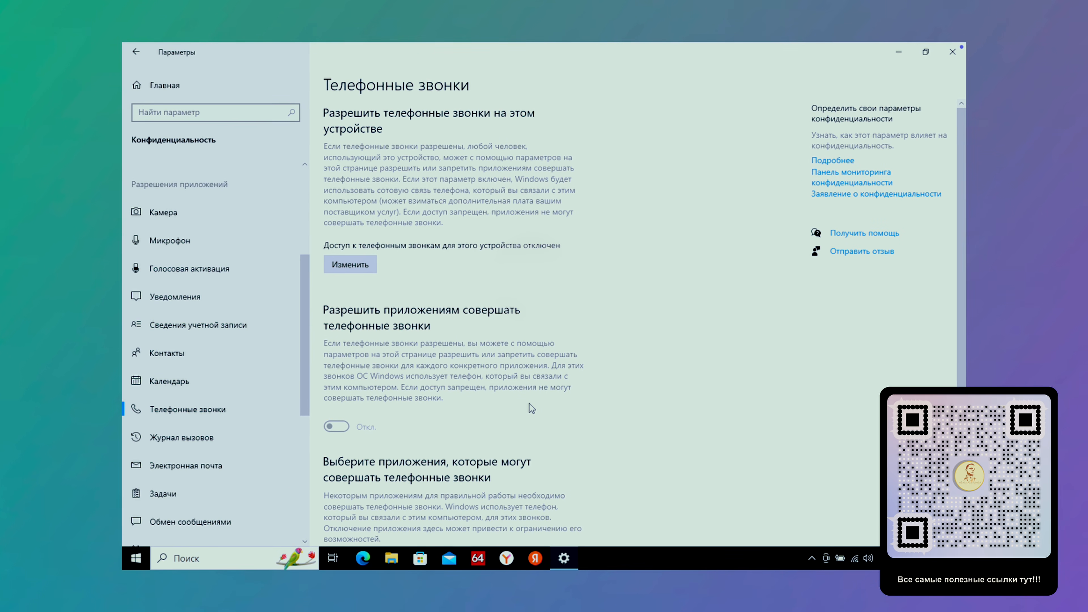
{"action": "scroll", "coordinate": [531, 404], "scroll_direction": "down", "scroll_amount": 2}
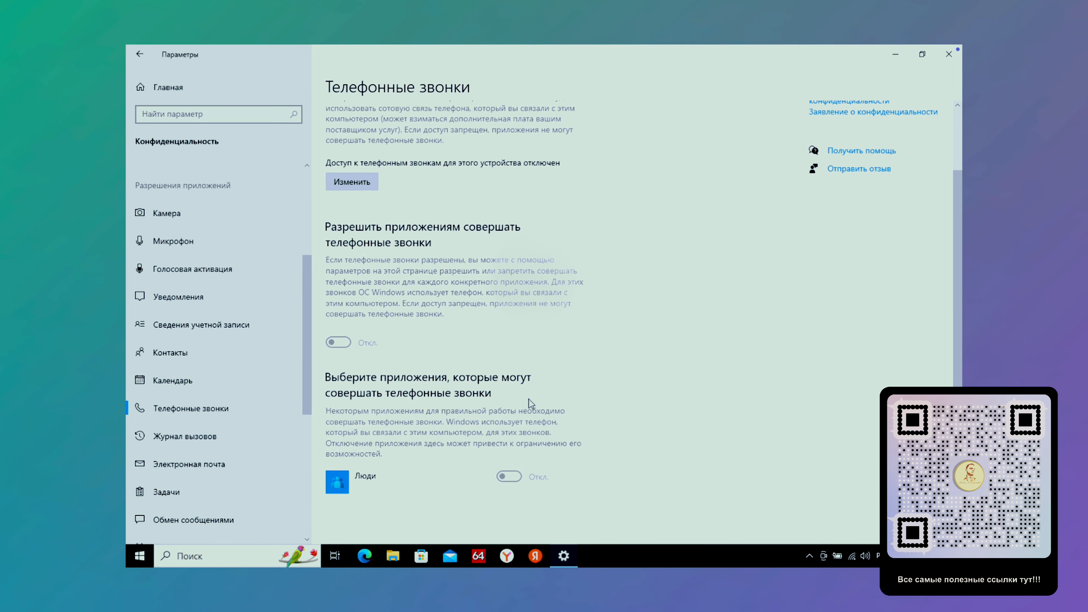
- Turn off call history access (Журнал вызовов) for this device
{"action": "left_click", "coordinate": [191, 434]}
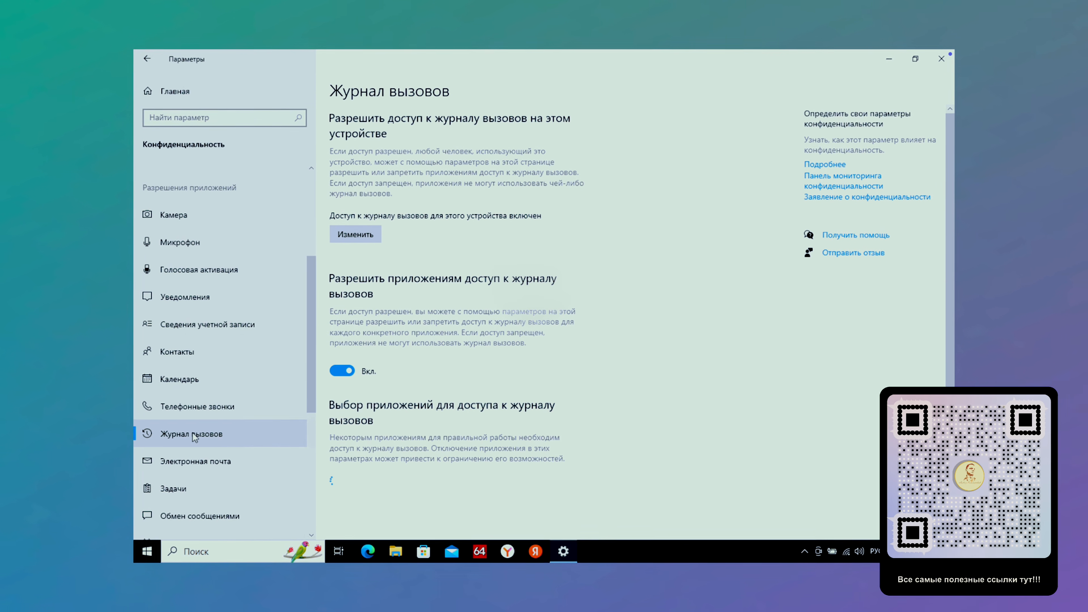
{"action": "left_click", "coordinate": [359, 240]}
{"action": "left_click", "coordinate": [310, 202]}
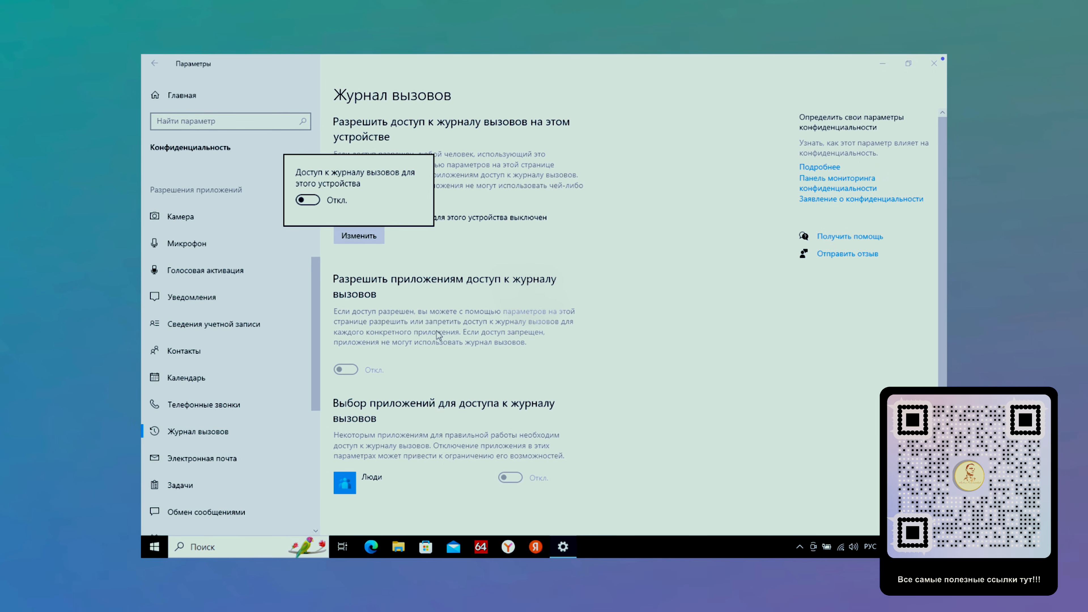
{"action": "left_click", "coordinate": [452, 356]}
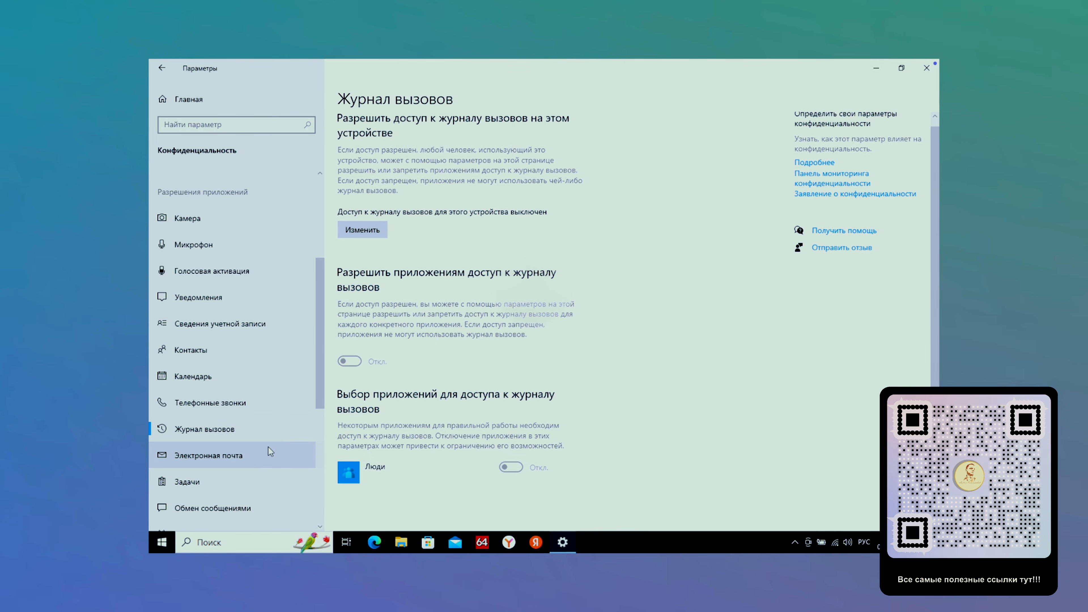
- Turn off email access (Электронная почта) for this device and review the app permissions
{"action": "scroll", "coordinate": [267, 447], "scroll_direction": "down", "scroll_amount": 4}
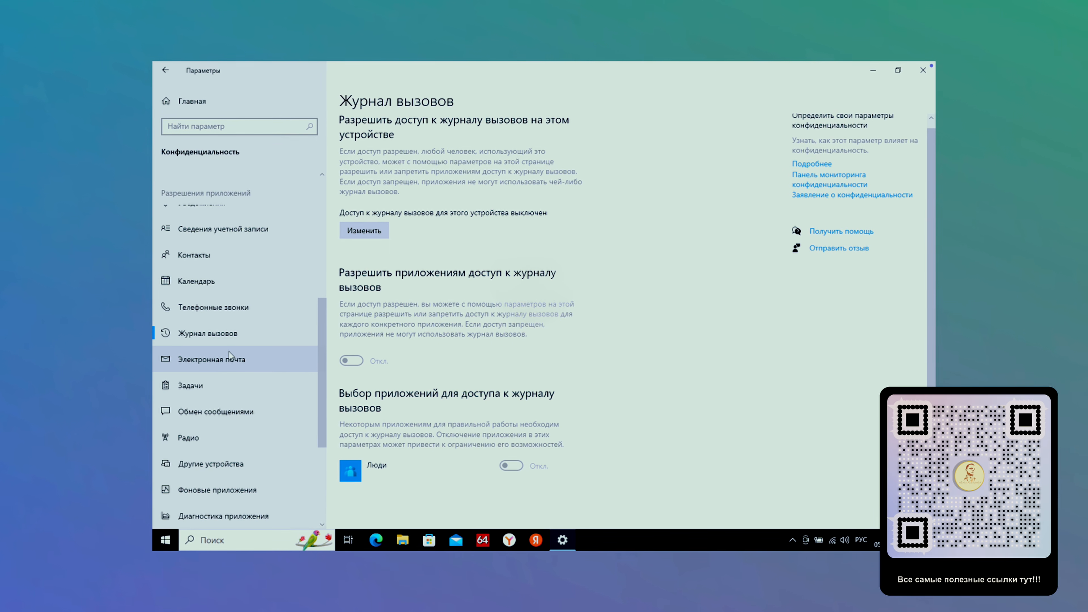
{"action": "left_click", "coordinate": [218, 363]}
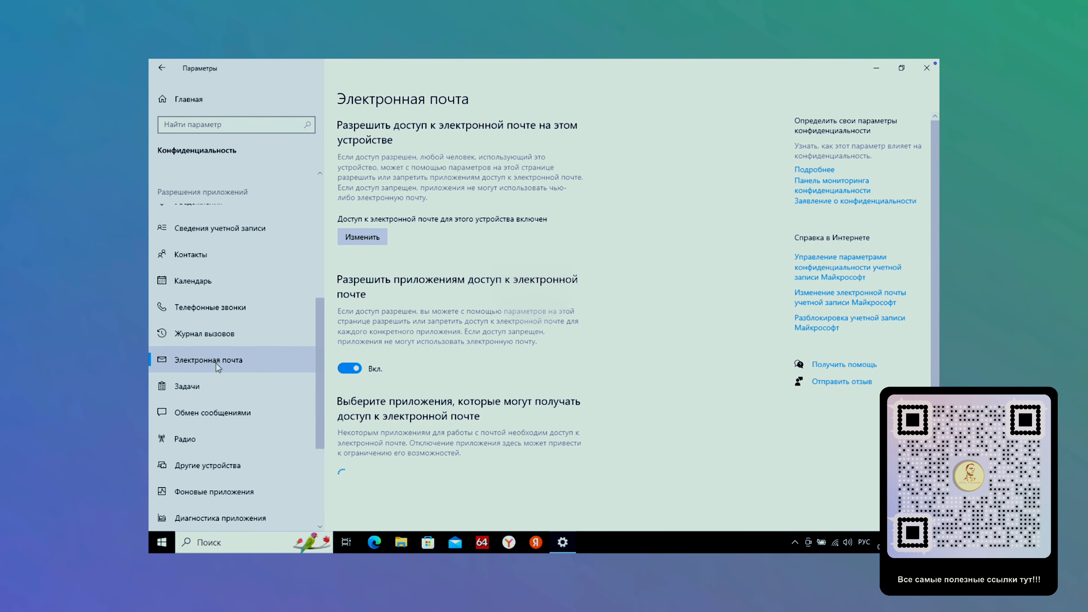
{"action": "left_click", "coordinate": [361, 238]}
{"action": "left_click", "coordinate": [310, 202]}
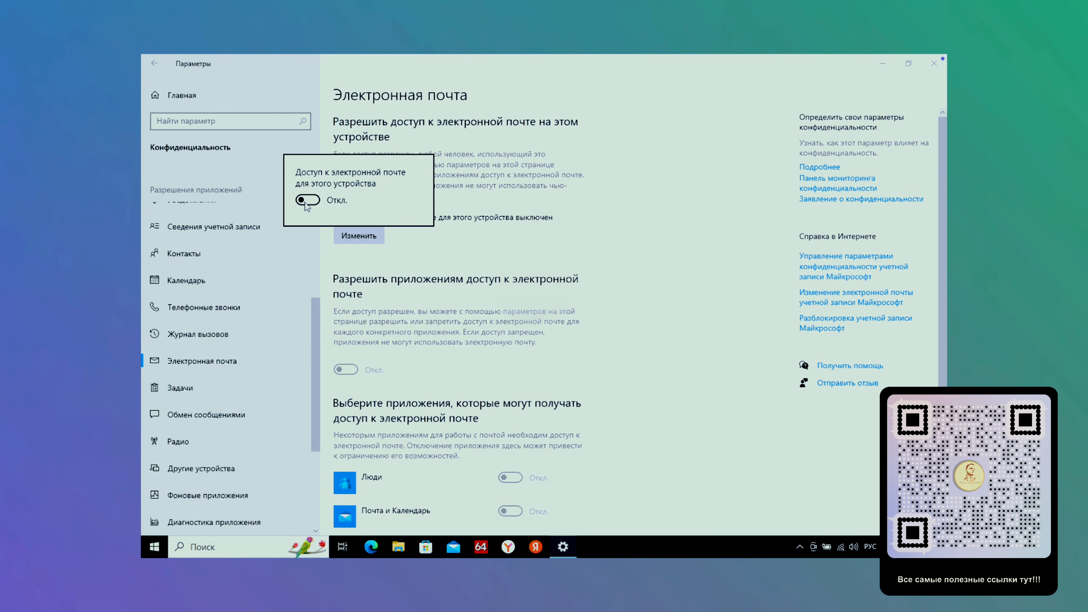
{"action": "left_click", "coordinate": [470, 358]}
{"action": "scroll", "coordinate": [470, 358], "scroll_direction": "down", "scroll_amount": 1}
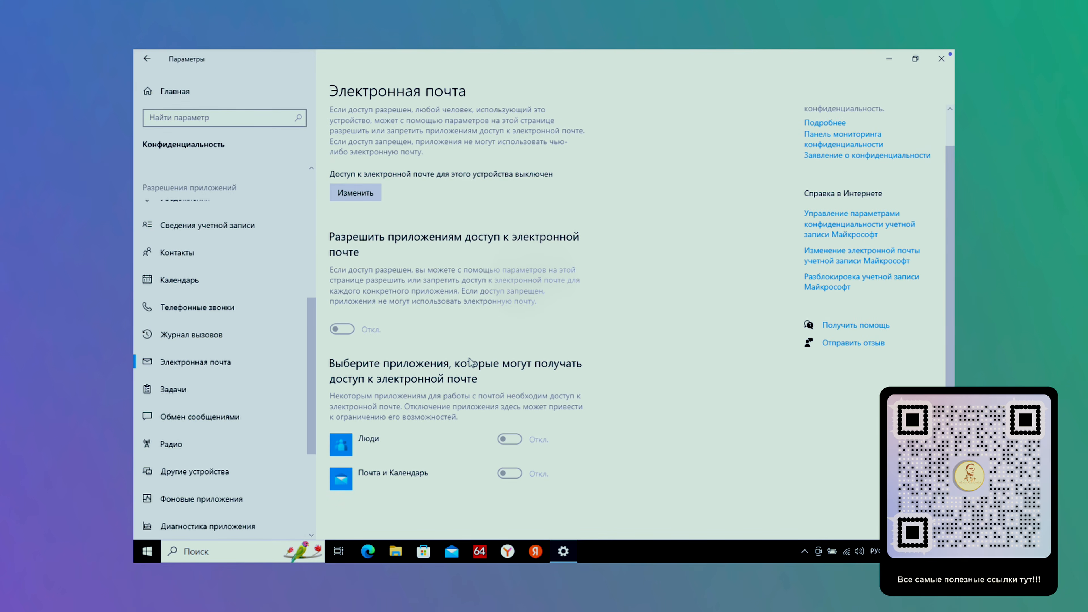
- Turn off task access (Задачи) for this device
{"action": "left_click", "coordinate": [167, 391]}
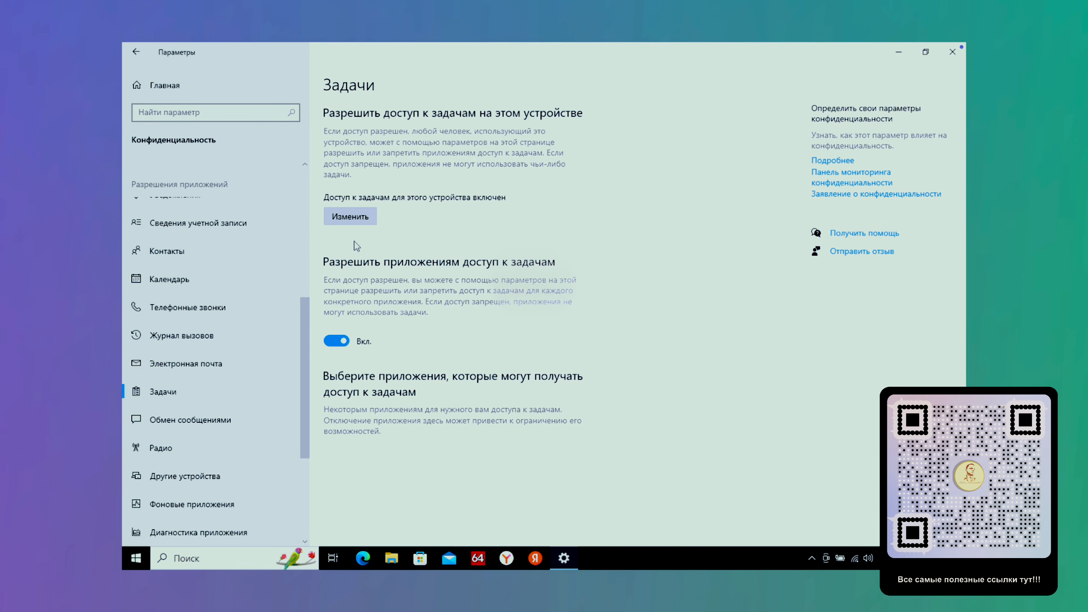
{"action": "left_click", "coordinate": [353, 219]}
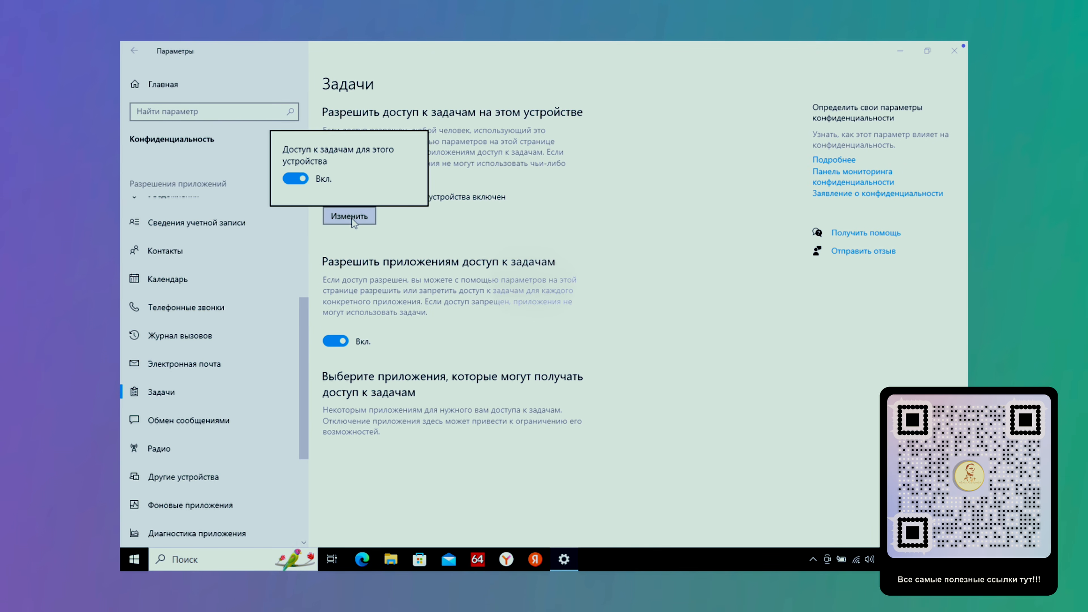
{"action": "left_click", "coordinate": [293, 177]}
{"action": "left_click", "coordinate": [470, 325]}
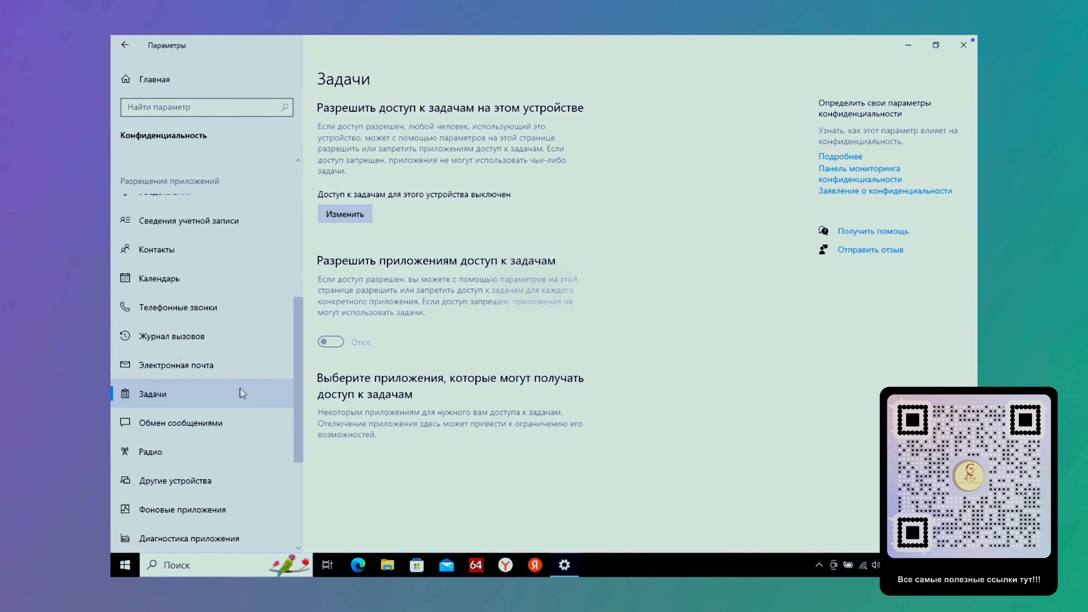
- Turn off messaging access (Обмен сообщениями) for this device and review which apps can read and send messages
{"action": "scroll", "coordinate": [239, 389], "scroll_direction": "down", "scroll_amount": 3}
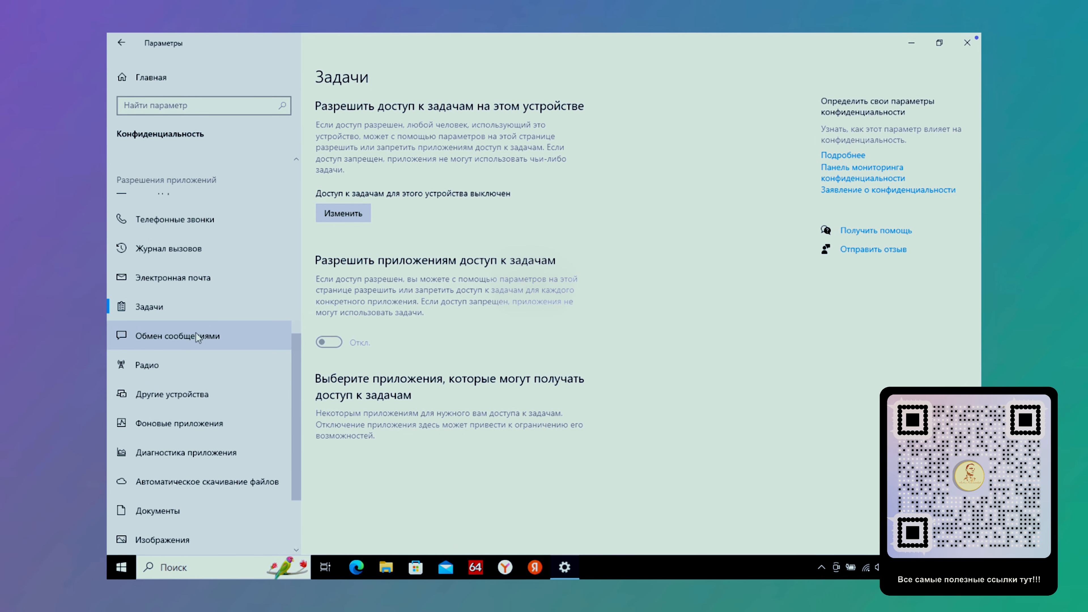
{"action": "left_click", "coordinate": [193, 334]}
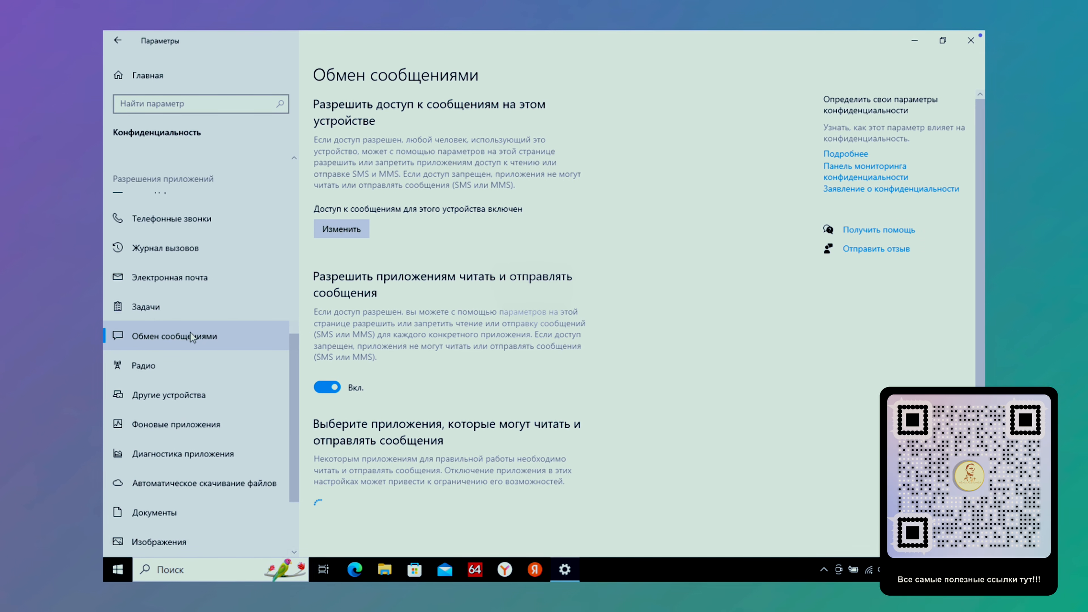
{"action": "left_click", "coordinate": [336, 229]}
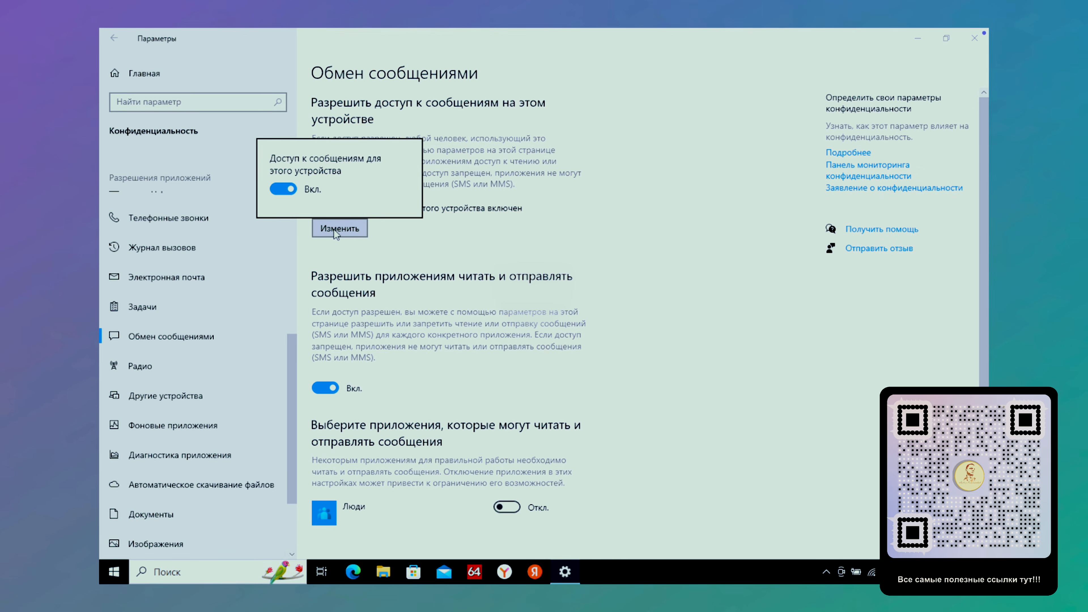
{"action": "left_click", "coordinate": [305, 194]}
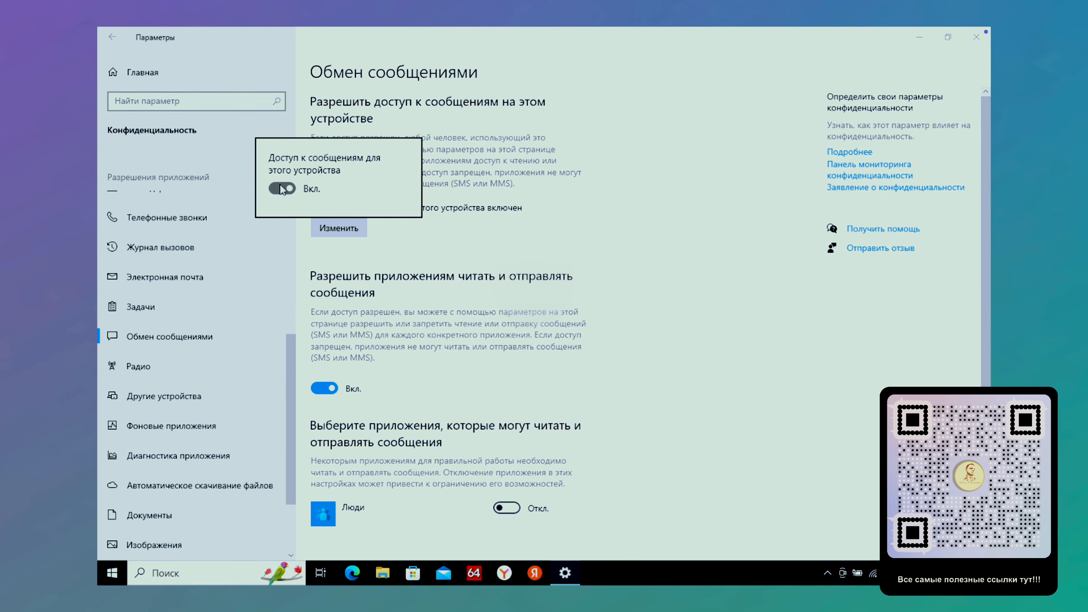
{"action": "left_click", "coordinate": [482, 285]}
{"action": "scroll", "coordinate": [482, 285], "scroll_direction": "down", "scroll_amount": 1}
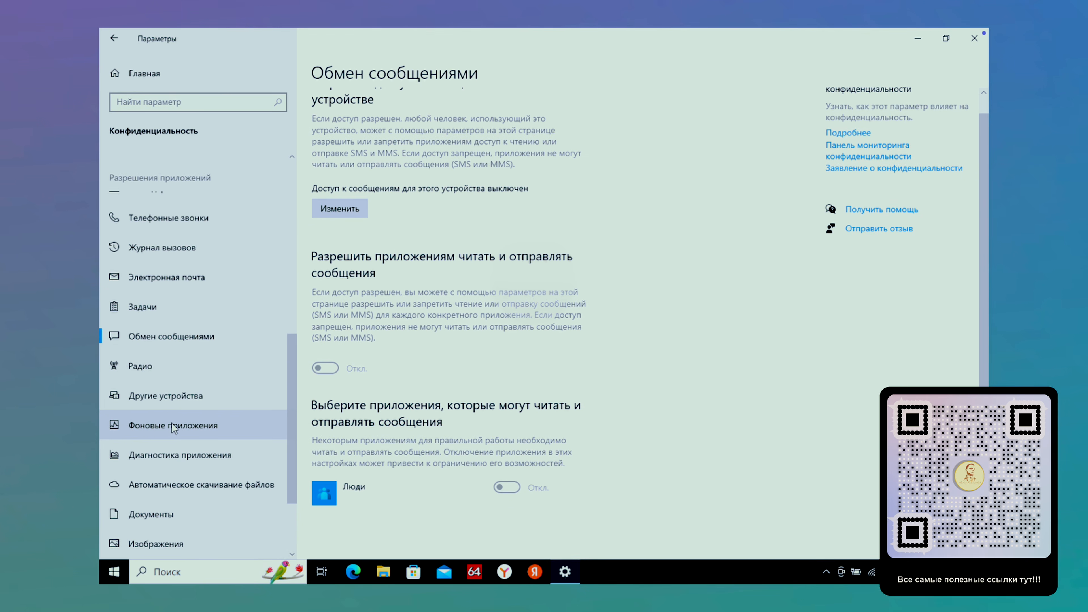
- Turn off radio control access (Радио) for this device and review the app permissions
{"action": "left_click", "coordinate": [153, 358]}
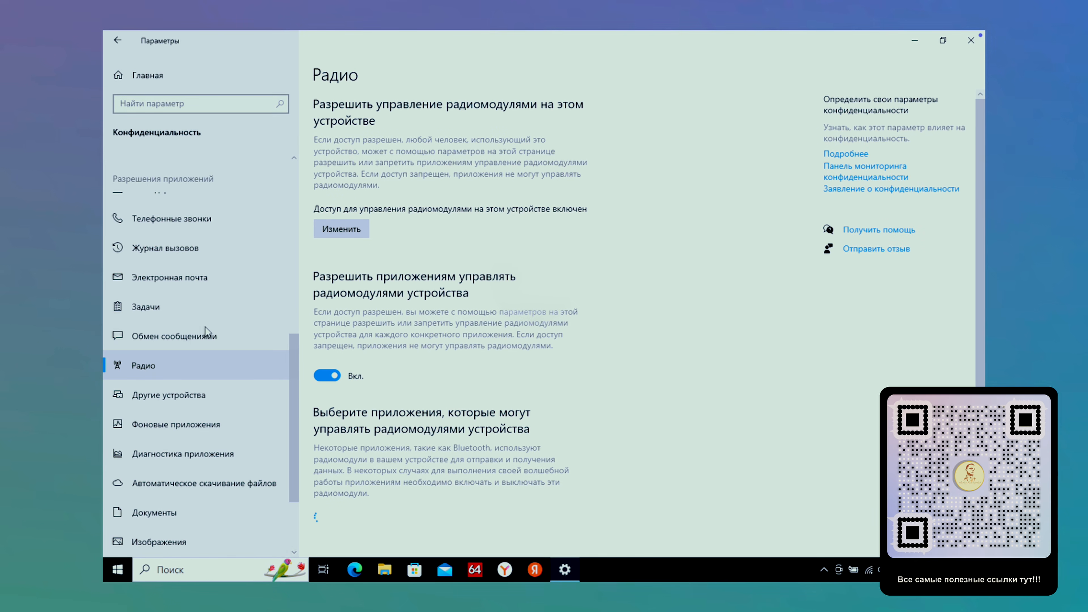
{"action": "left_click", "coordinate": [340, 231]}
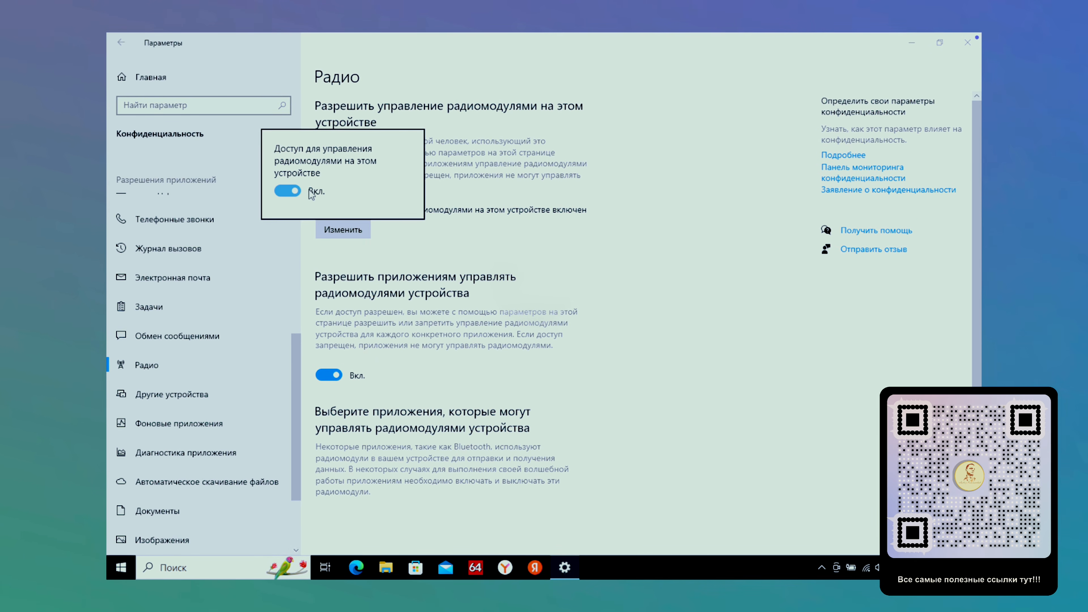
{"action": "left_click", "coordinate": [286, 191]}
{"action": "left_click", "coordinate": [434, 262]}
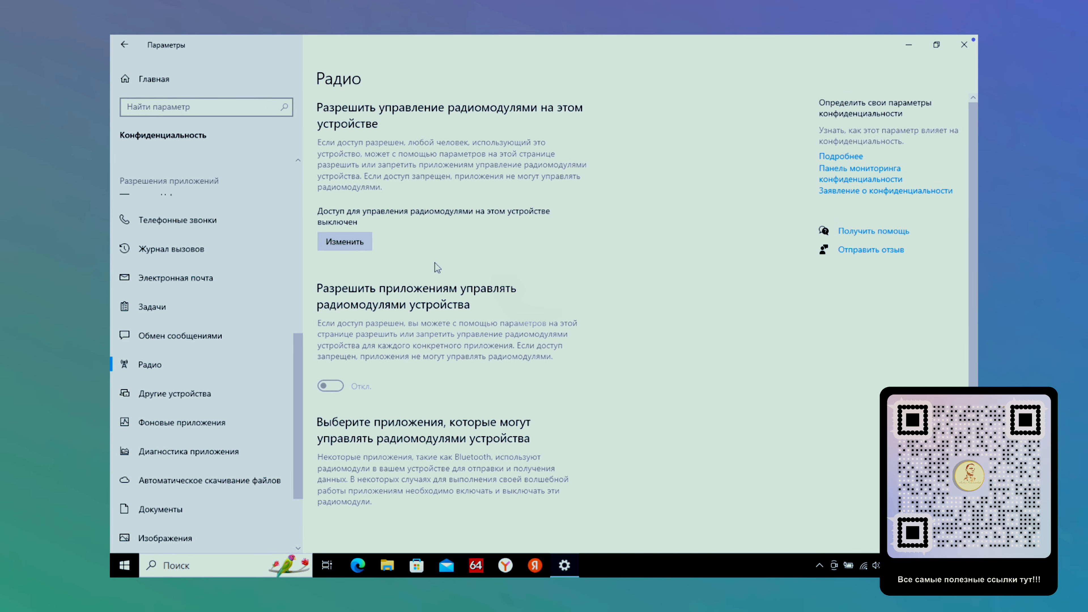
{"action": "scroll", "coordinate": [434, 262], "scroll_direction": "down", "scroll_amount": 1}
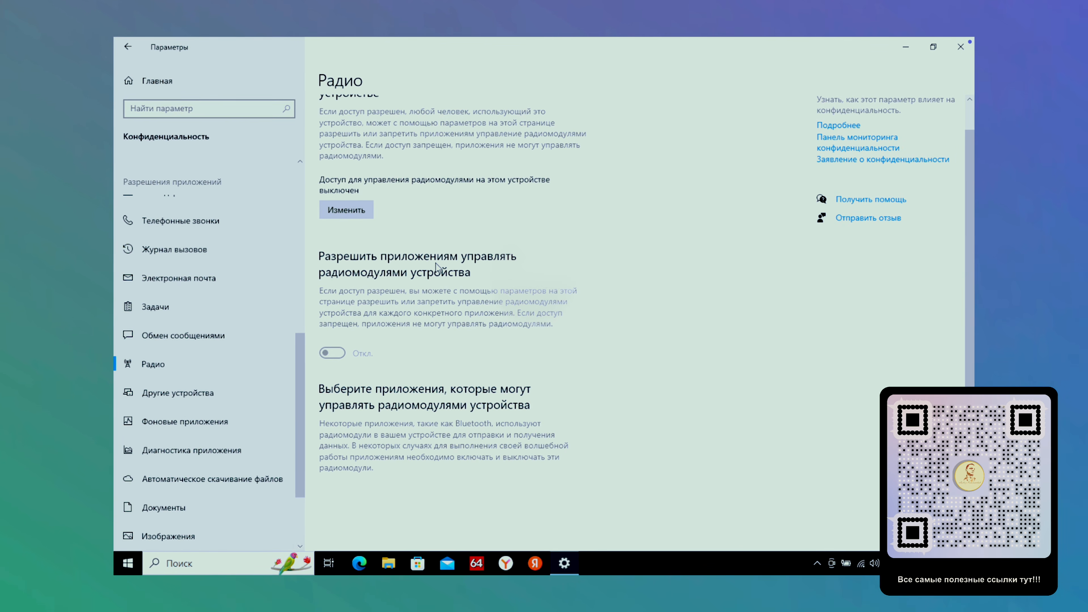
- Check the settings for other devices (Другие устройства), and stop all apps from running in the background (Фоновые приложения)
{"action": "left_click", "coordinate": [168, 394]}
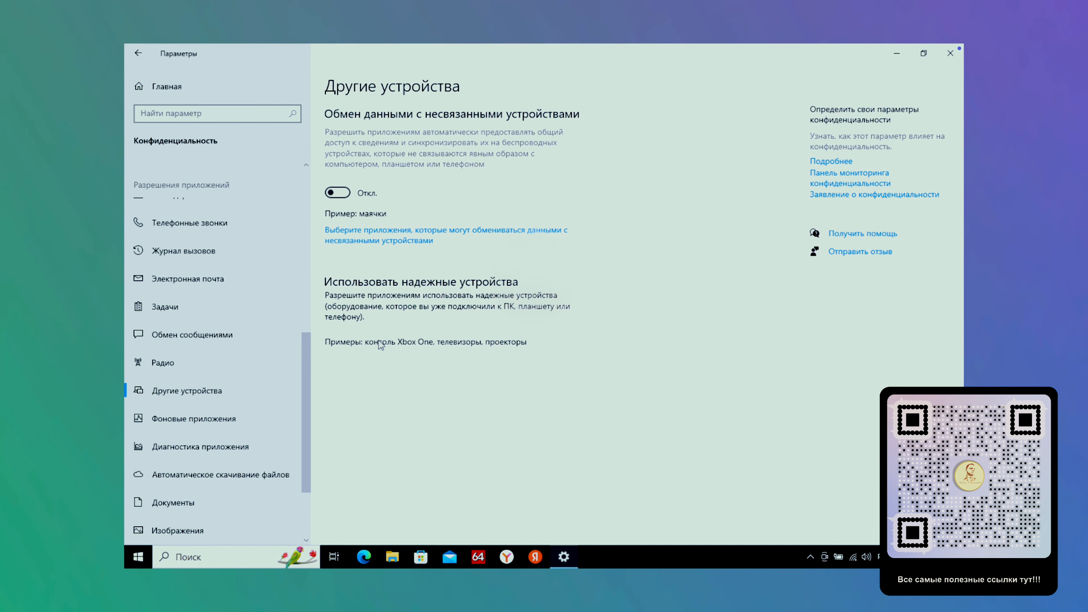
{"action": "left_click", "coordinate": [201, 417]}
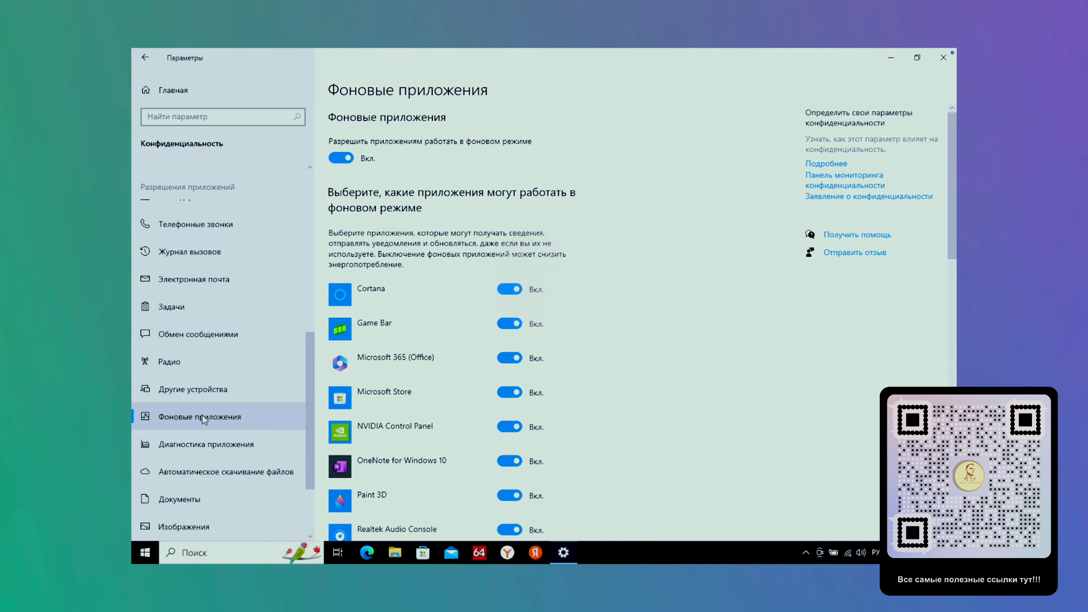
{"action": "left_click", "coordinate": [340, 161]}
{"action": "scroll", "coordinate": [463, 381], "scroll_direction": "down", "scroll_amount": 10}
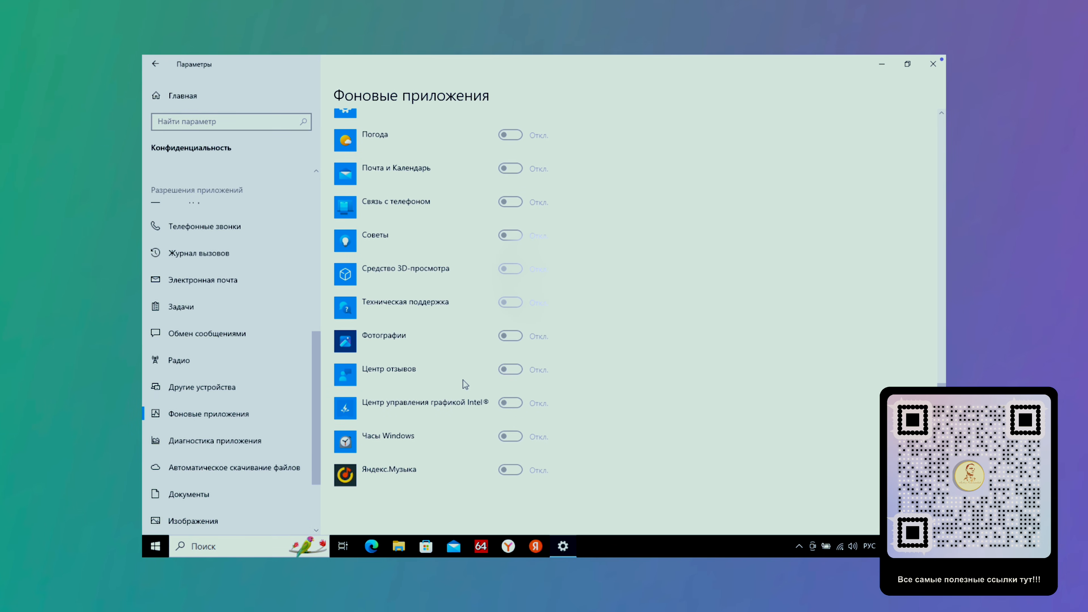
- Turn off access to app diagnostic data (Диагностика приложения) for this device
{"action": "left_click", "coordinate": [234, 440]}
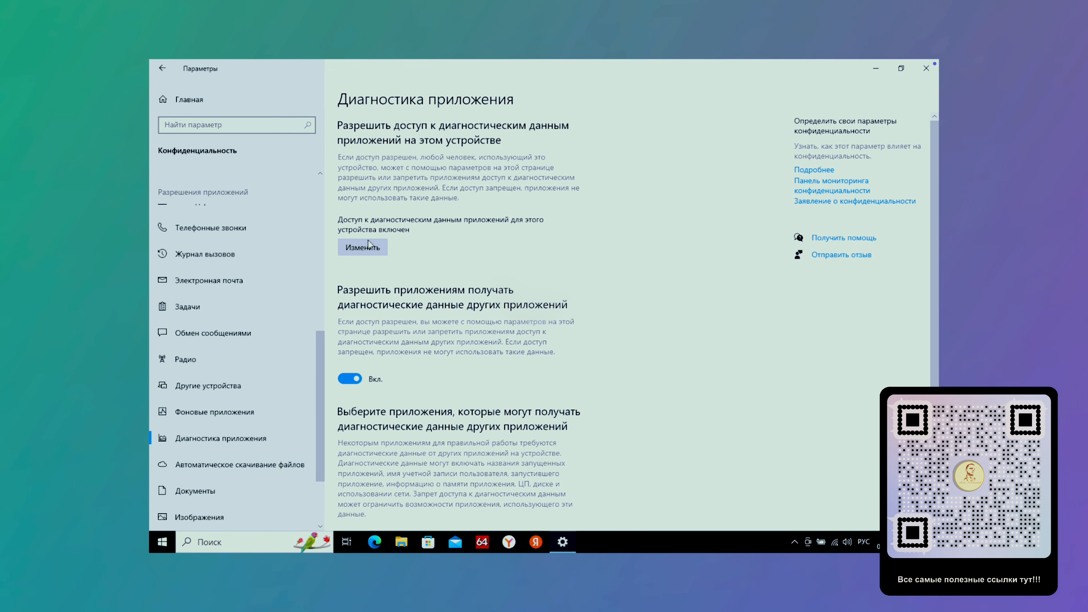
{"action": "left_click", "coordinate": [363, 247]}
{"action": "left_click", "coordinate": [312, 213]}
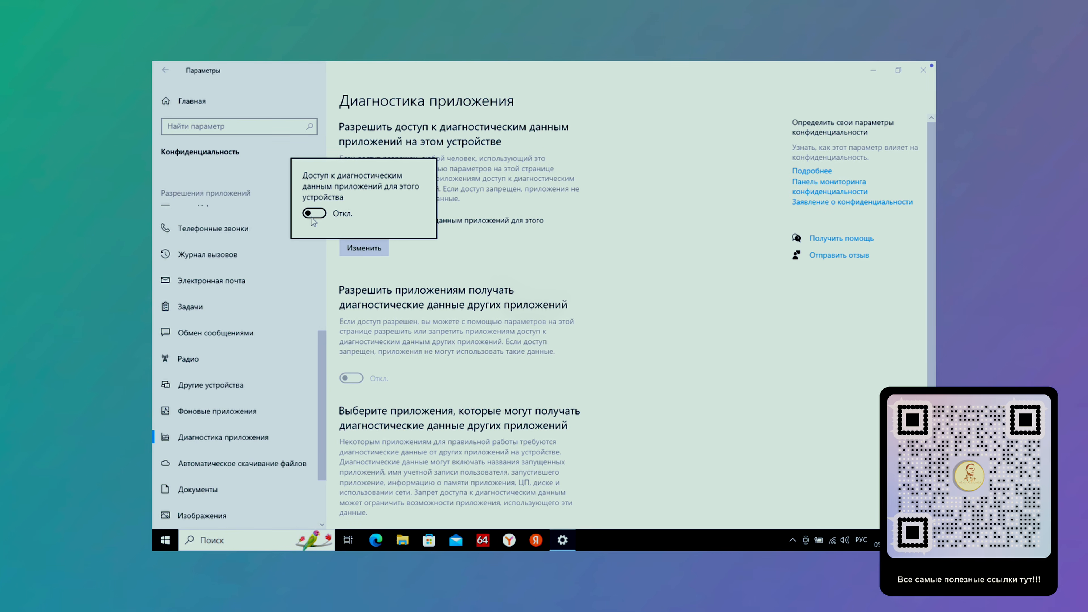
{"action": "left_click", "coordinate": [465, 274]}
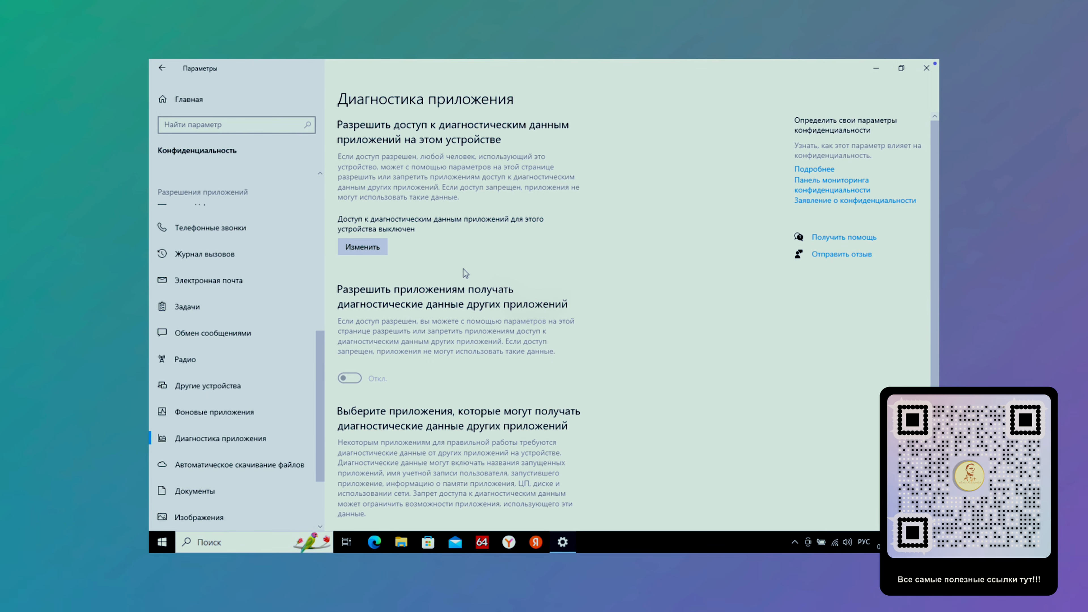
{"action": "scroll", "coordinate": [465, 274], "scroll_direction": "down", "scroll_amount": 1}
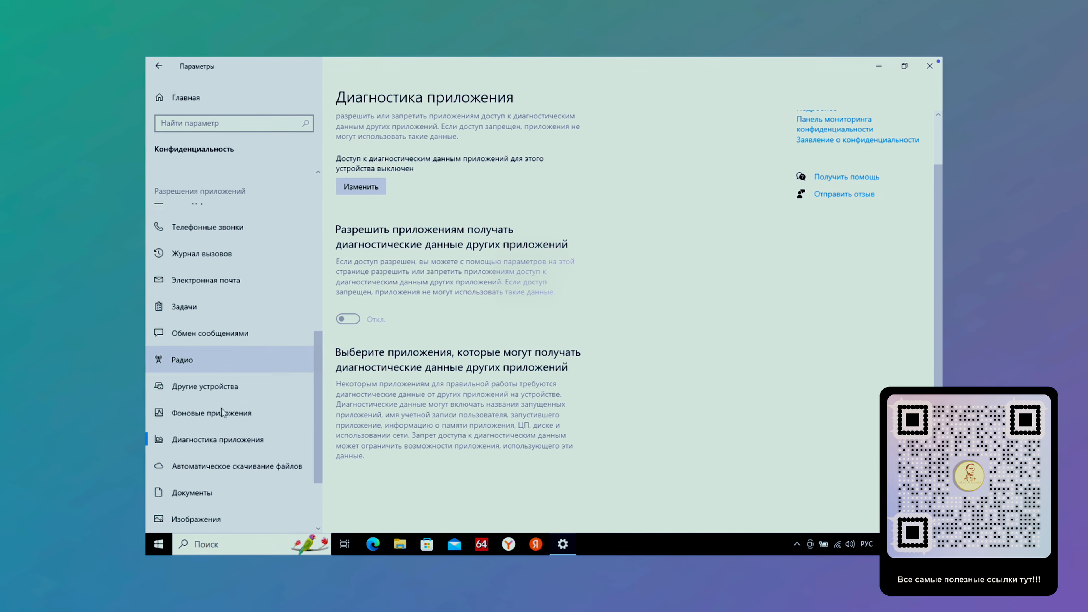
- Check the automatic file download settings, and examine the device and app access to the documents library (Документы)
{"action": "left_click", "coordinate": [205, 468]}
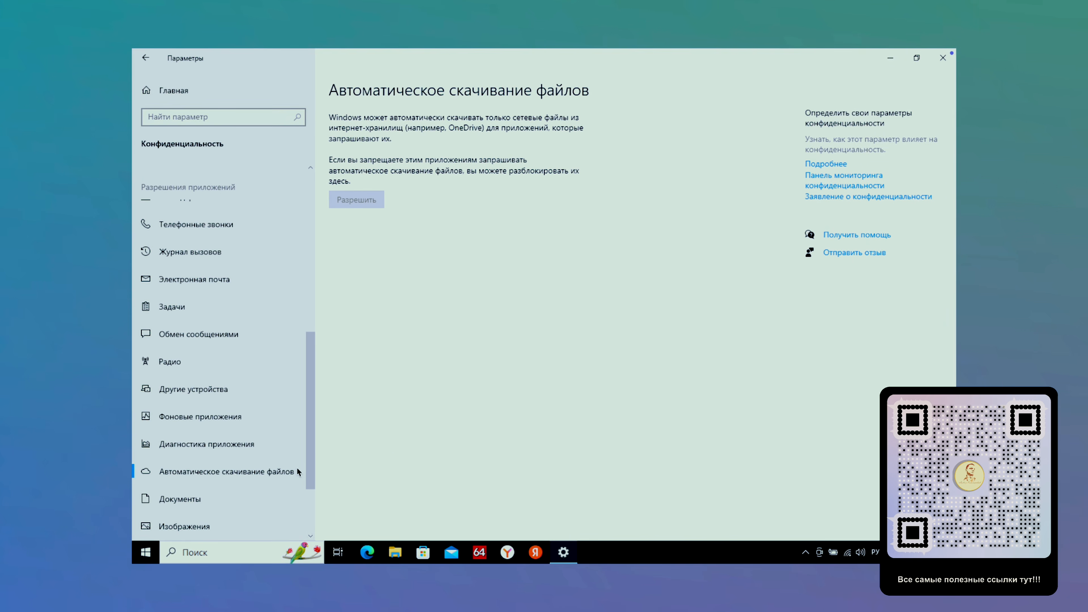
{"action": "left_click", "coordinate": [180, 499]}
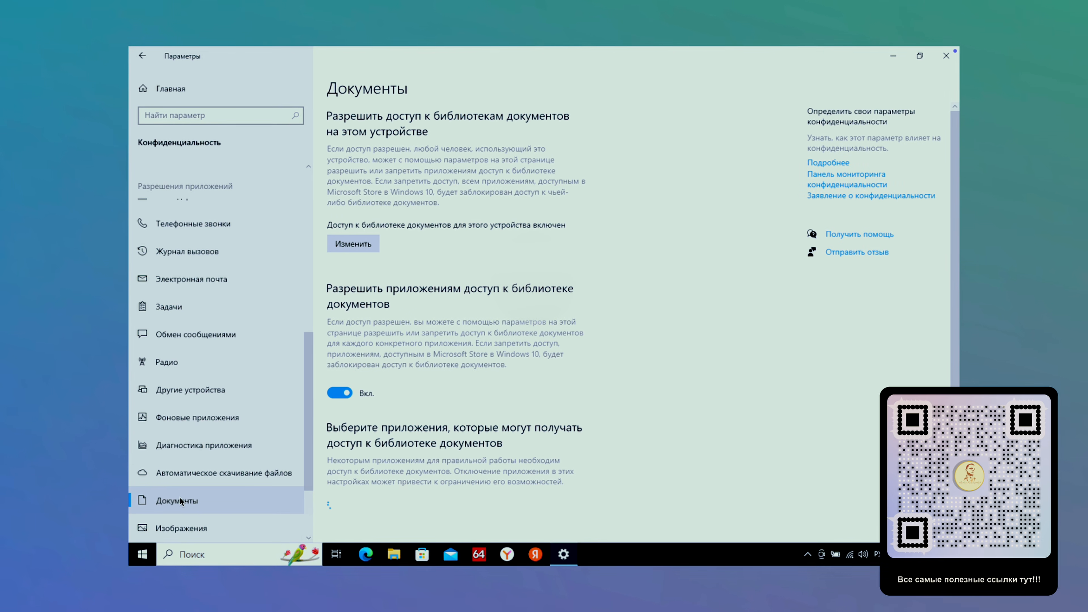
{"action": "left_click", "coordinate": [357, 244]}
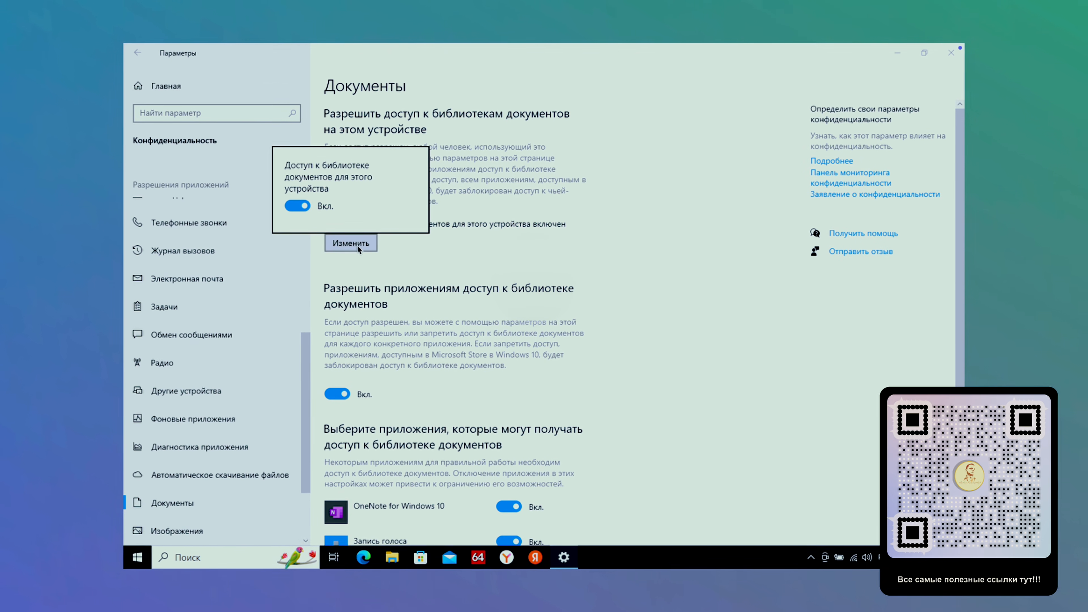
{"action": "left_click", "coordinate": [409, 400]}
{"action": "scroll", "coordinate": [409, 400], "scroll_direction": "down", "scroll_amount": 3}
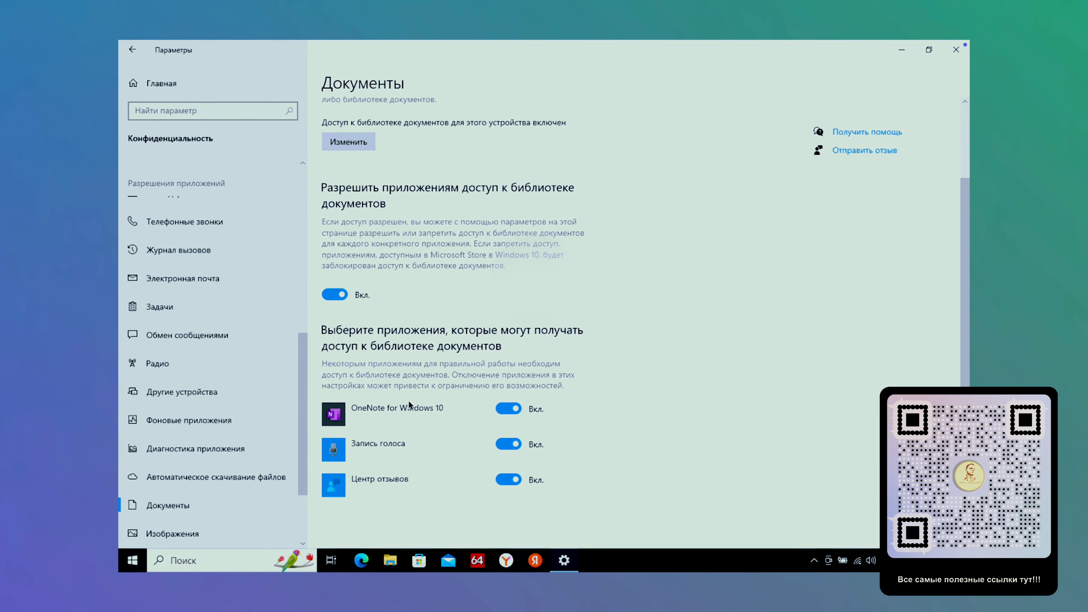
- Examine the device access setting and app permissions for the pictures library (Изображения)
{"action": "scroll", "coordinate": [246, 493], "scroll_direction": "down", "scroll_amount": 3}
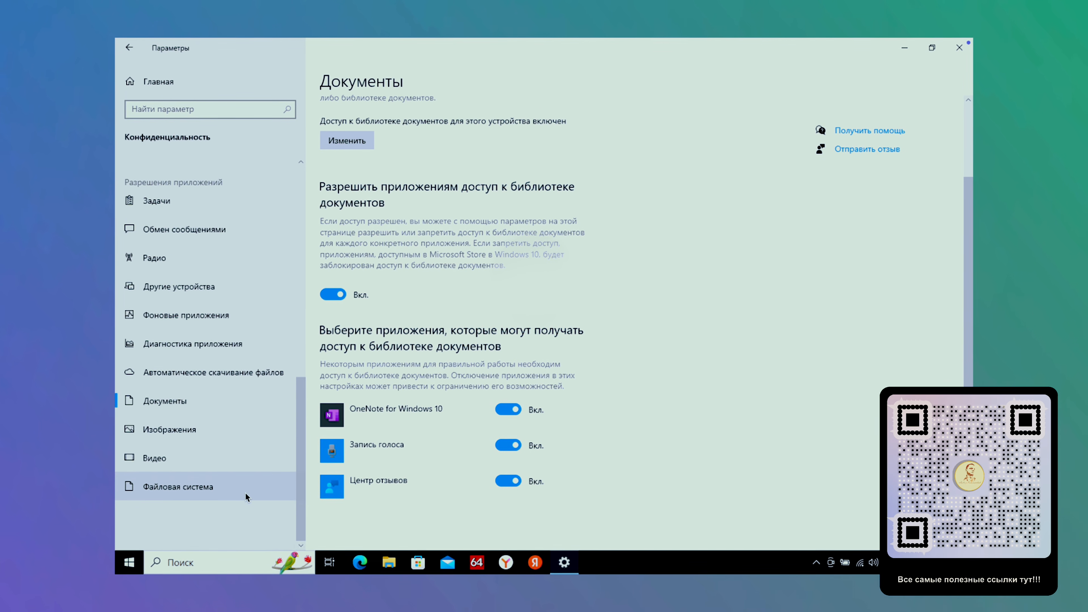
{"action": "left_click", "coordinate": [173, 428]}
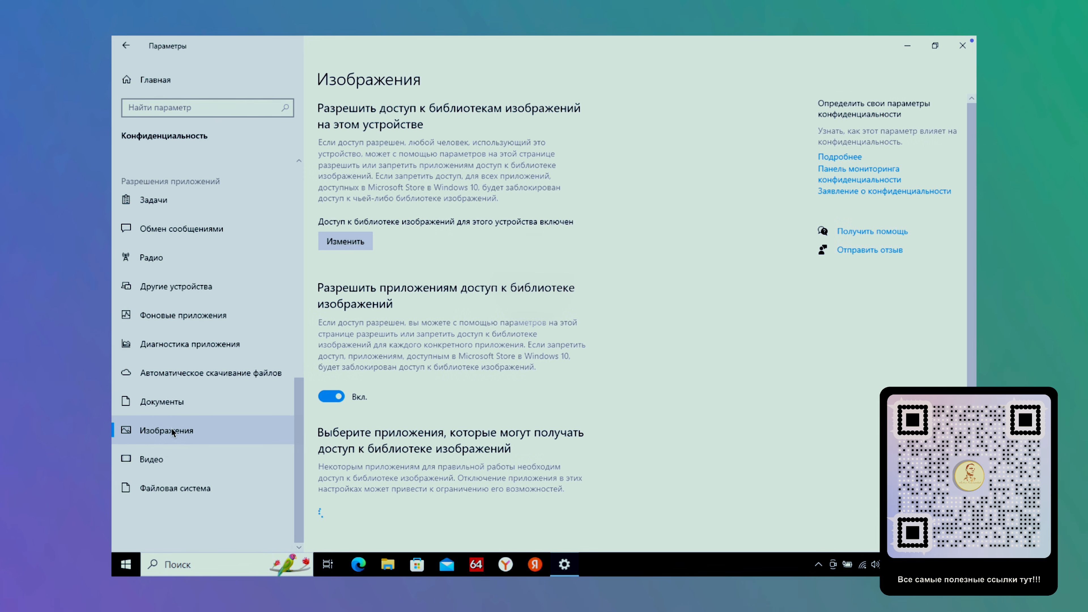
{"action": "left_click", "coordinate": [345, 241]}
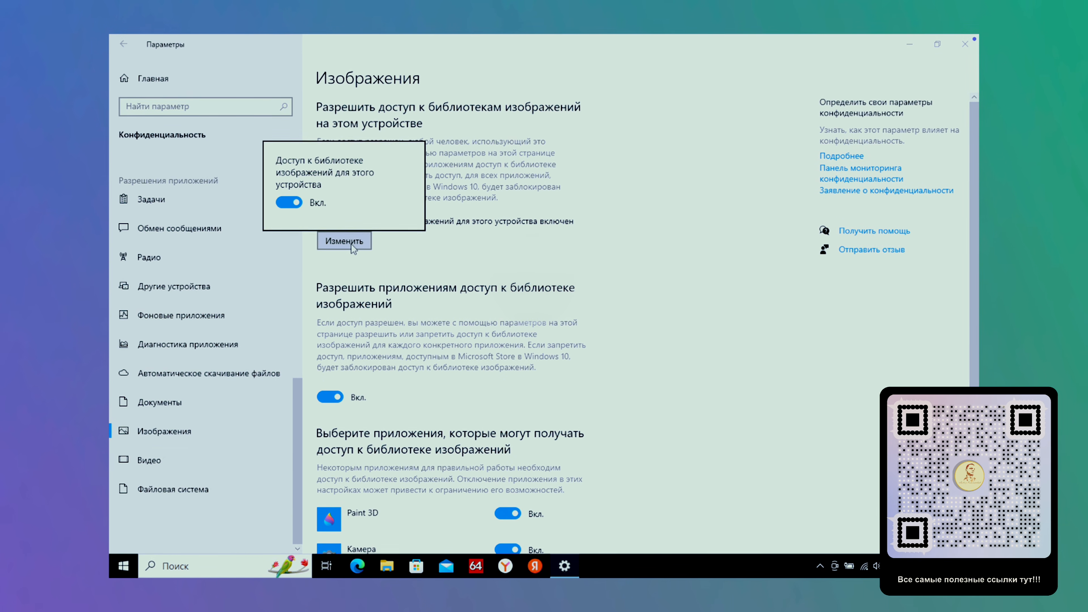
{"action": "left_click", "coordinate": [411, 381]}
{"action": "scroll", "coordinate": [410, 380], "scroll_direction": "down", "scroll_amount": 3}
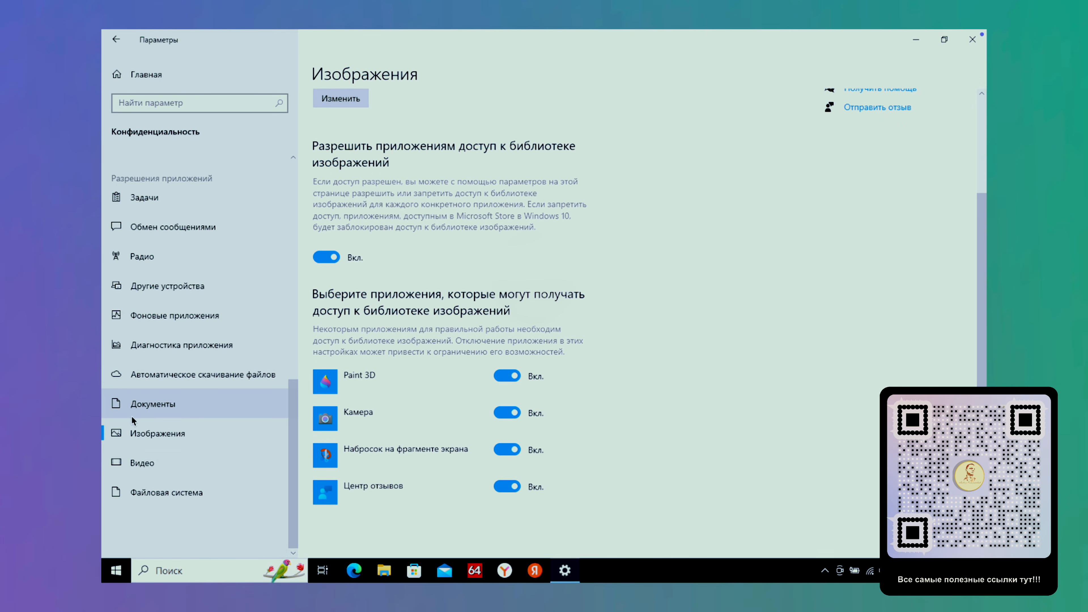
- Examine the device access setting and app permissions for the video library (Видео)
{"action": "left_click", "coordinate": [145, 466]}
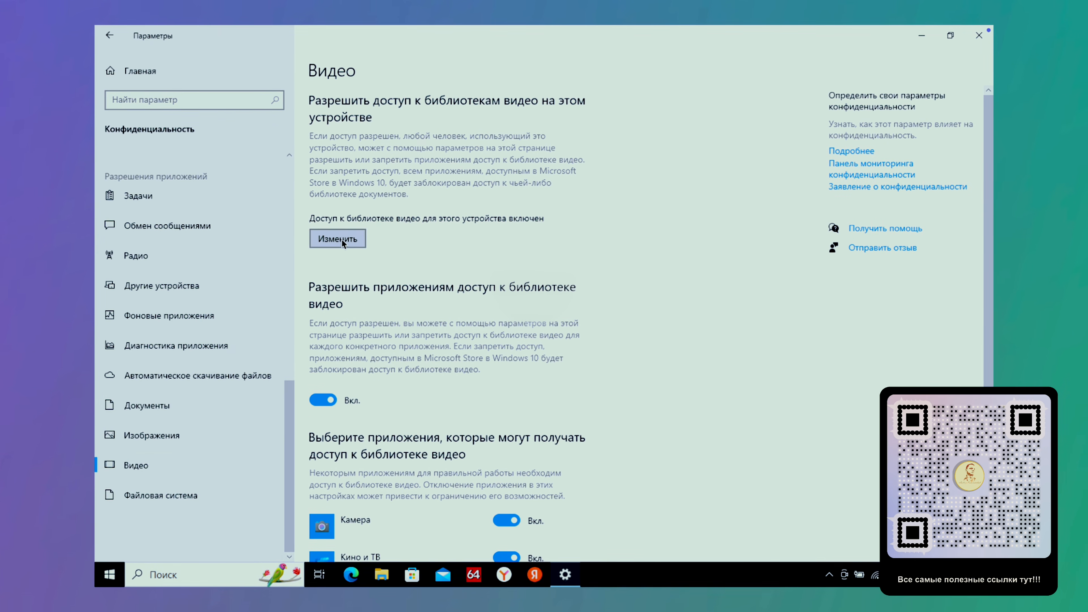
{"action": "left_click", "coordinate": [342, 239]}
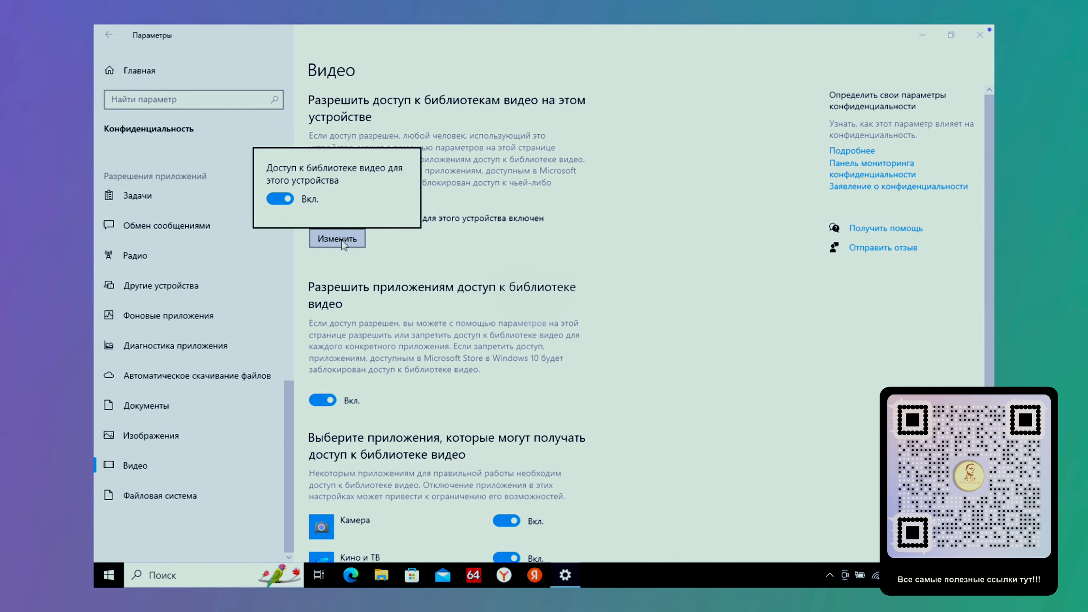
{"action": "left_click", "coordinate": [453, 396]}
{"action": "scroll", "coordinate": [453, 395], "scroll_direction": "down", "scroll_amount": 3}
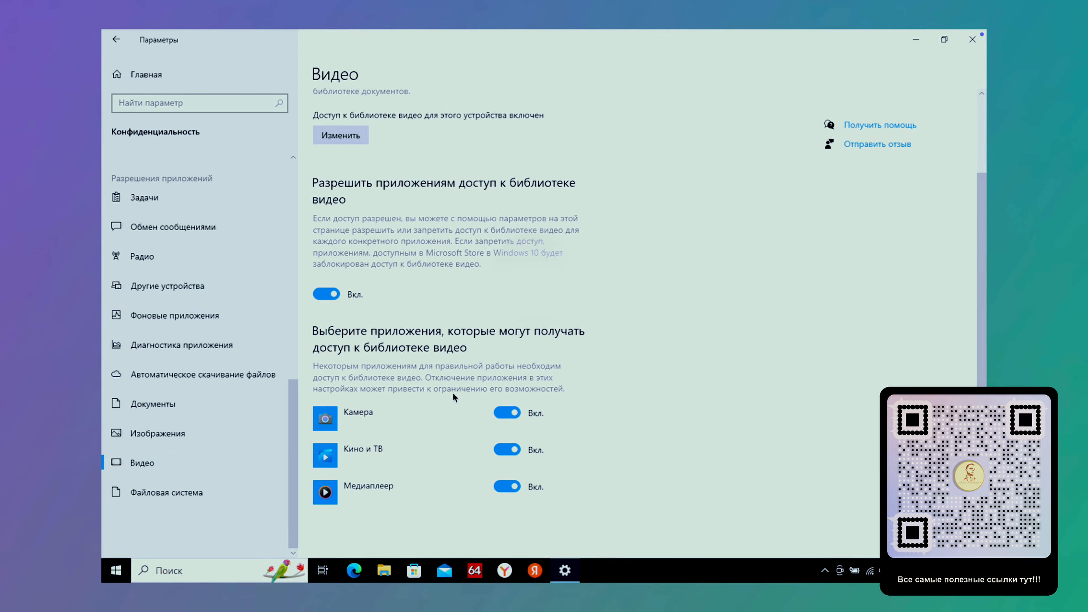
- Check the device and app access settings for the file system (Файловая система), and return to the main settings page
{"action": "left_click", "coordinate": [175, 490]}
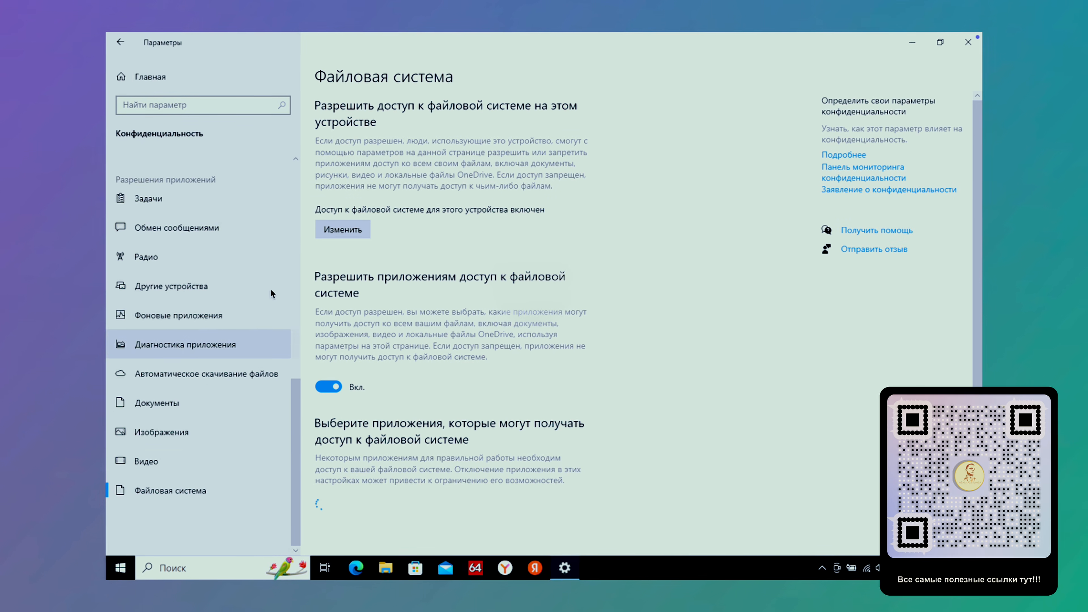
{"action": "left_click", "coordinate": [338, 230]}
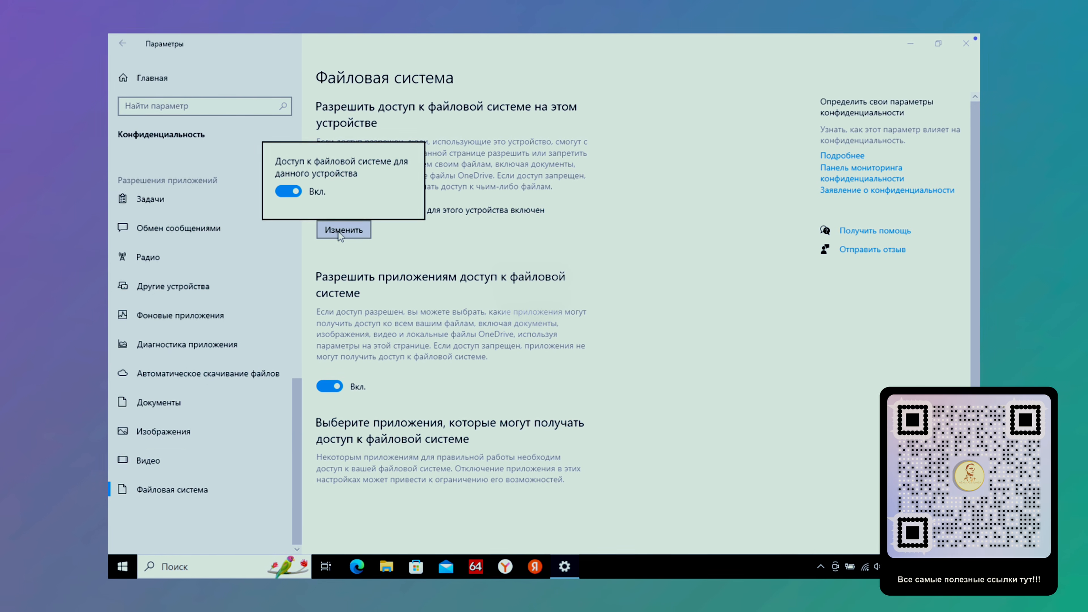
{"action": "left_click", "coordinate": [436, 304]}
{"action": "left_click", "coordinate": [124, 45]}
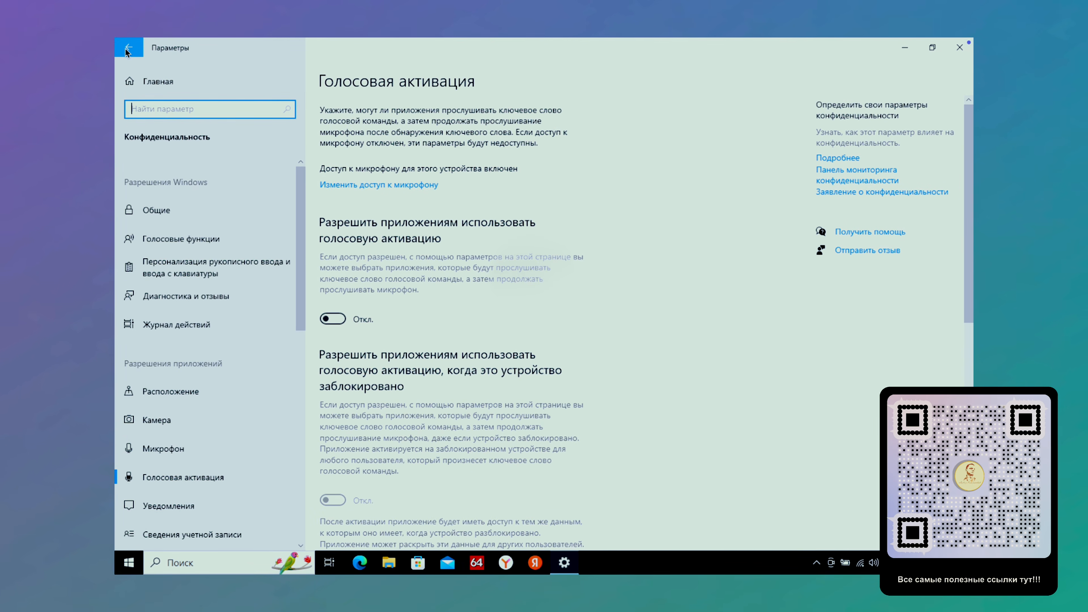
{"action": "left_click", "coordinate": [125, 48]}
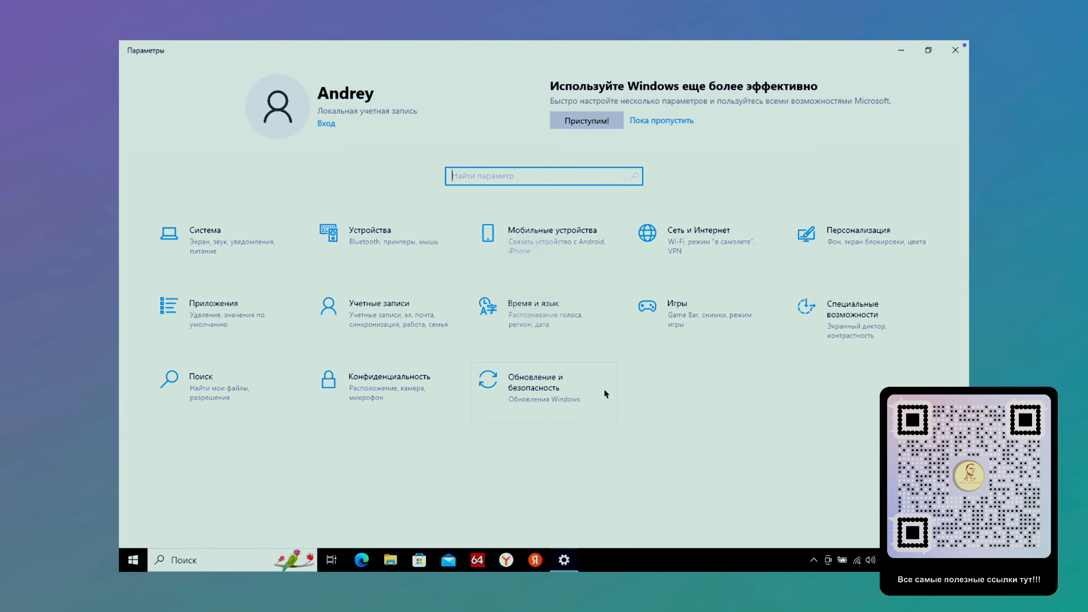
- Review the additional Windows Update options (Дополнительные параметры) under update and security, and return to the update overview
{"action": "left_click", "coordinate": [527, 390]}
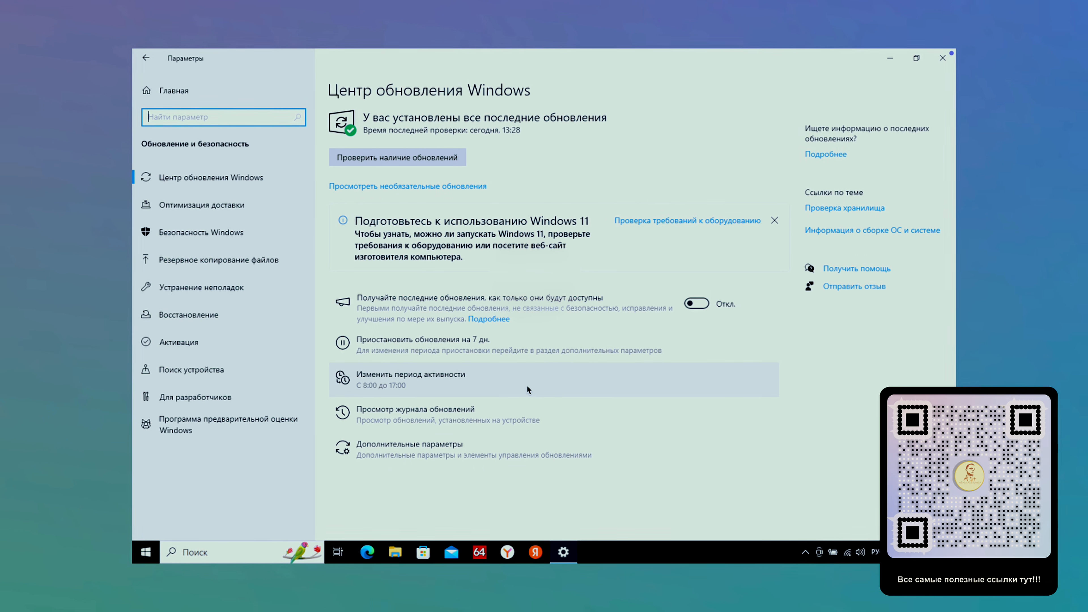
{"action": "left_click", "coordinate": [427, 447]}
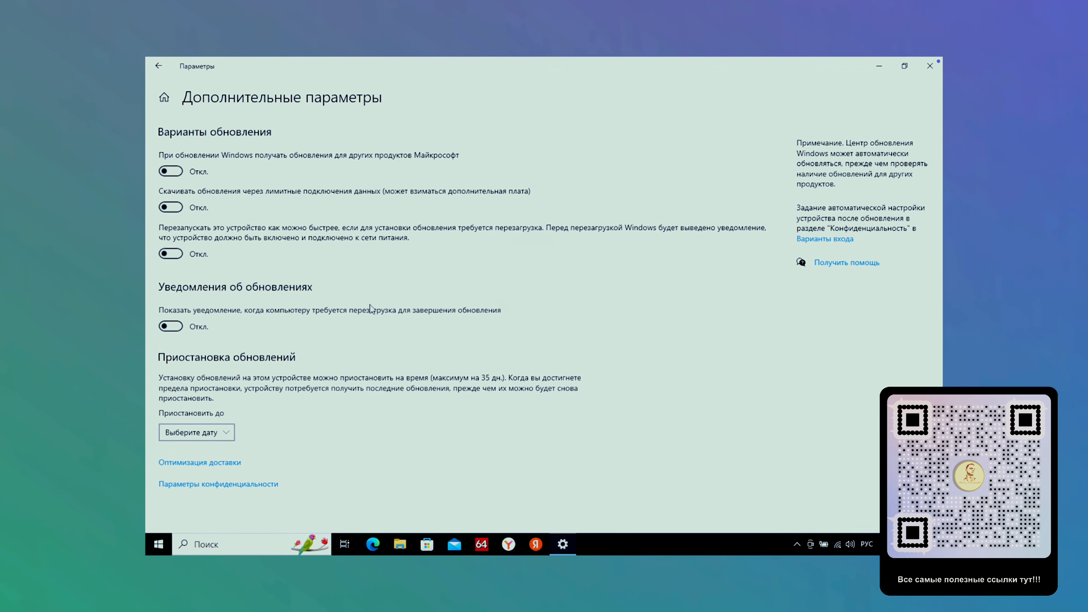
{"action": "left_click", "coordinate": [160, 70]}
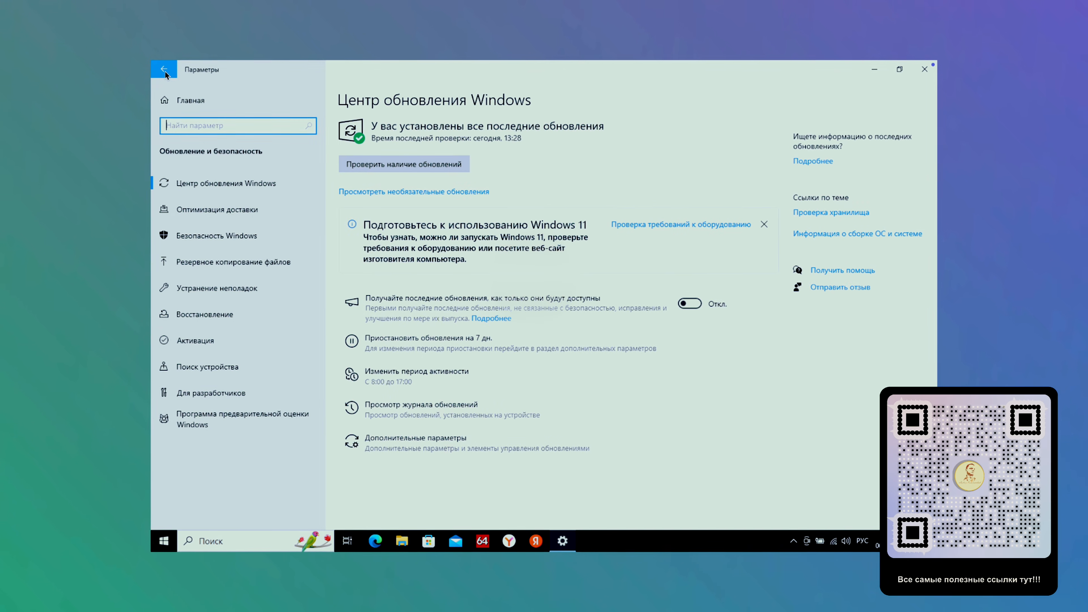
- Disallow downloads from other computers in delivery optimization (Оптимизация доставки), and open the Windows security page (Безопасность Windows)
{"action": "left_click", "coordinate": [218, 208]}
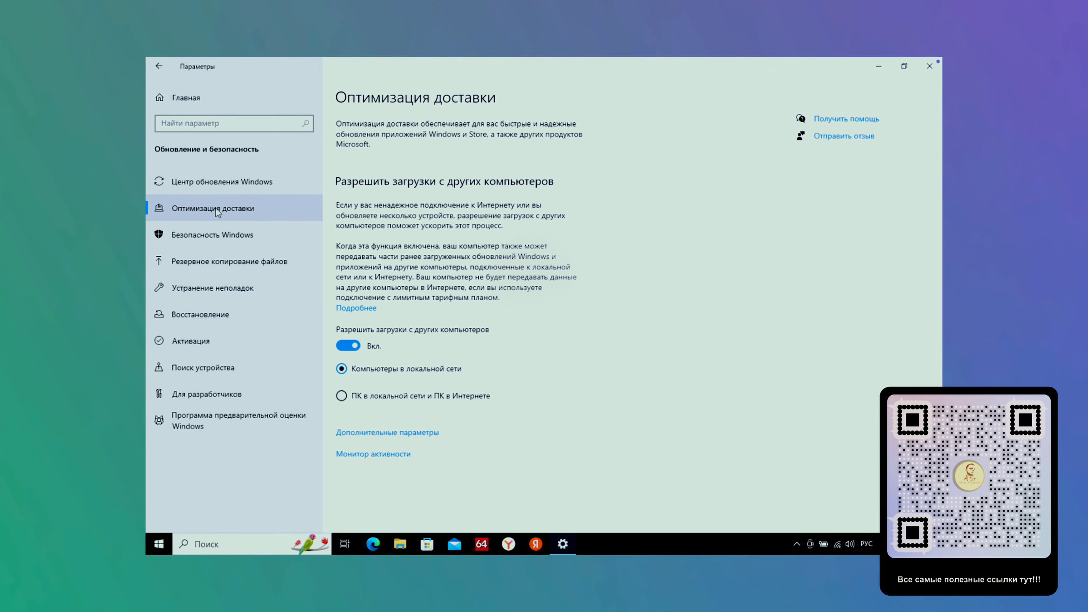
{"action": "left_click", "coordinate": [347, 346]}
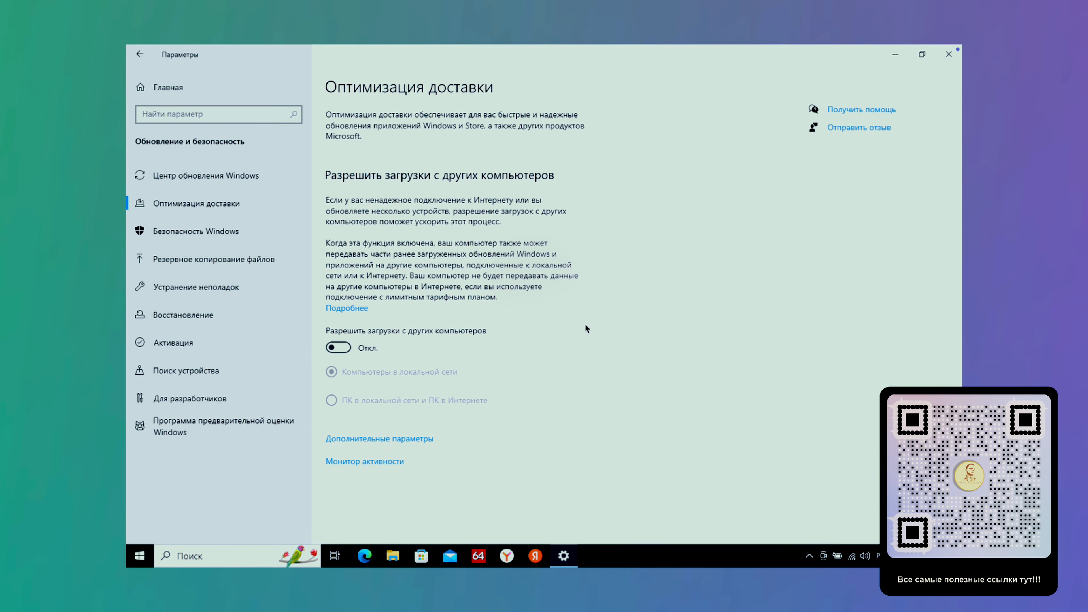
{"action": "left_click", "coordinate": [210, 232]}
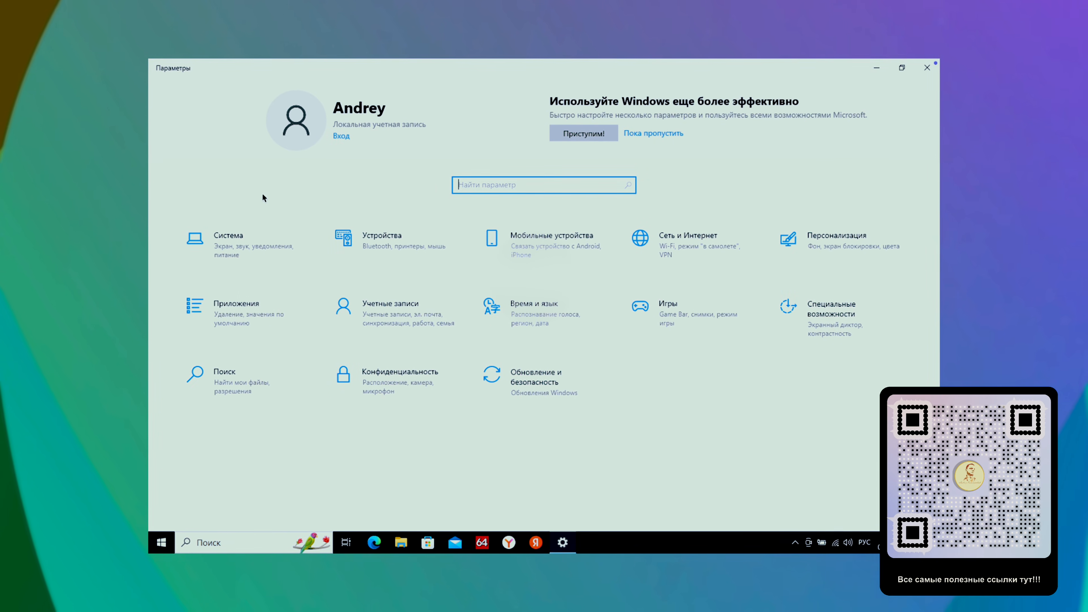
- Uninstall Яндекс.Музыка from the list of installed apps (Приложения и возможности)
{"action": "left_click", "coordinate": [233, 314]}
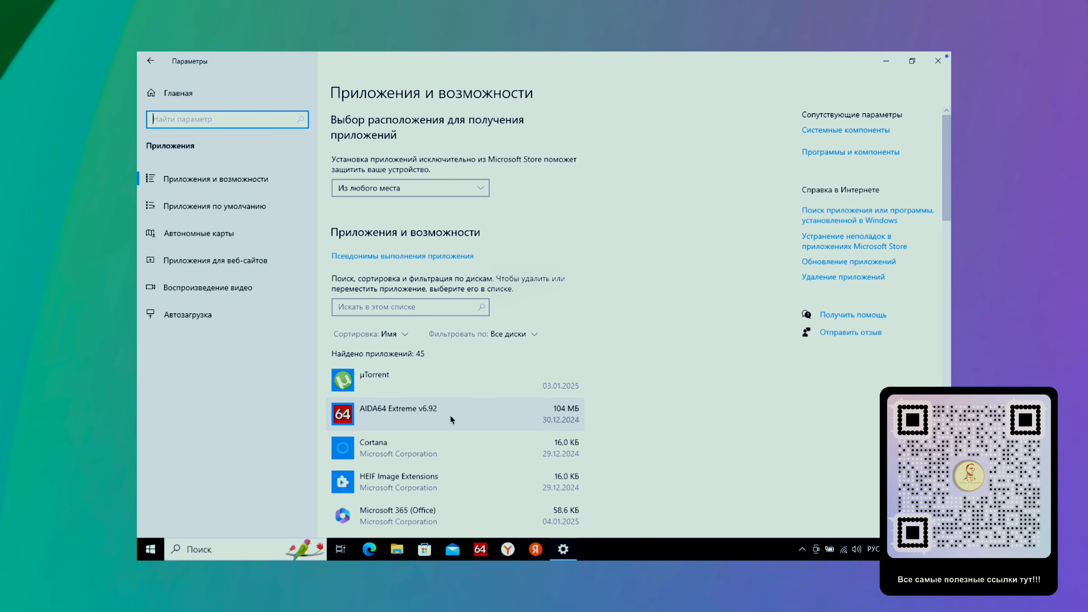
{"action": "scroll", "coordinate": [450, 415], "scroll_direction": "down", "scroll_amount": 3}
{"action": "scroll", "coordinate": [449, 414], "scroll_direction": "down", "scroll_amount": 3}
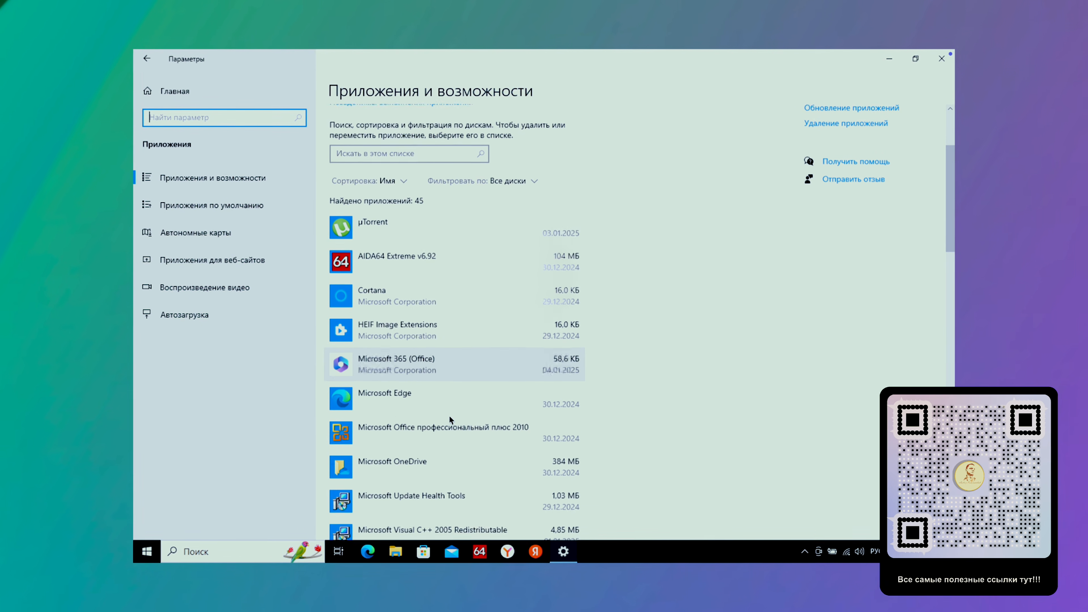
{"action": "scroll", "coordinate": [449, 417], "scroll_direction": "down", "scroll_amount": 3}
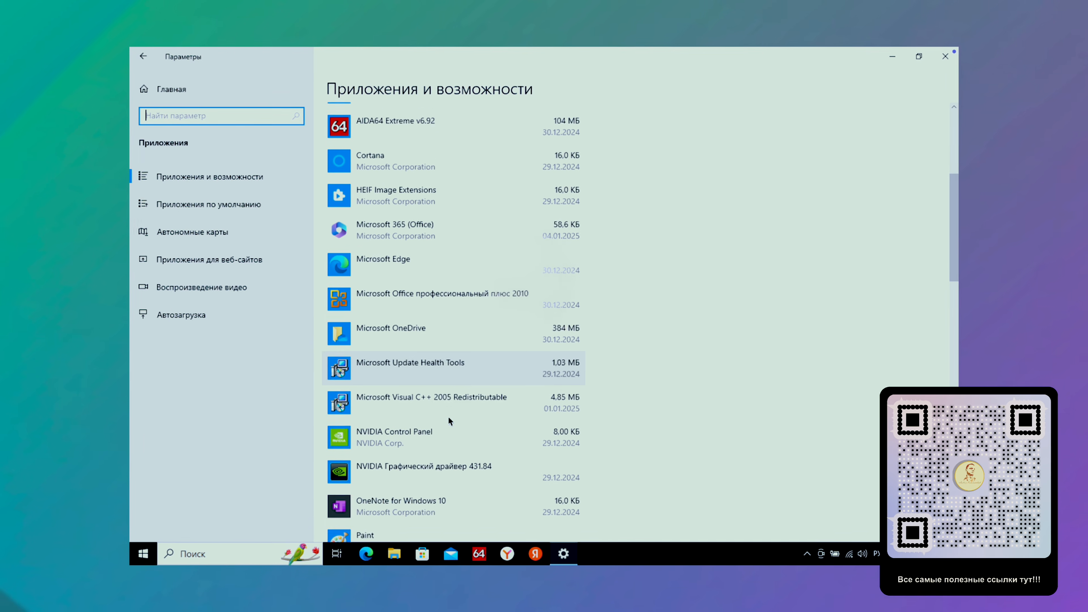
{"action": "scroll", "coordinate": [448, 419], "scroll_direction": "down", "scroll_amount": 5}
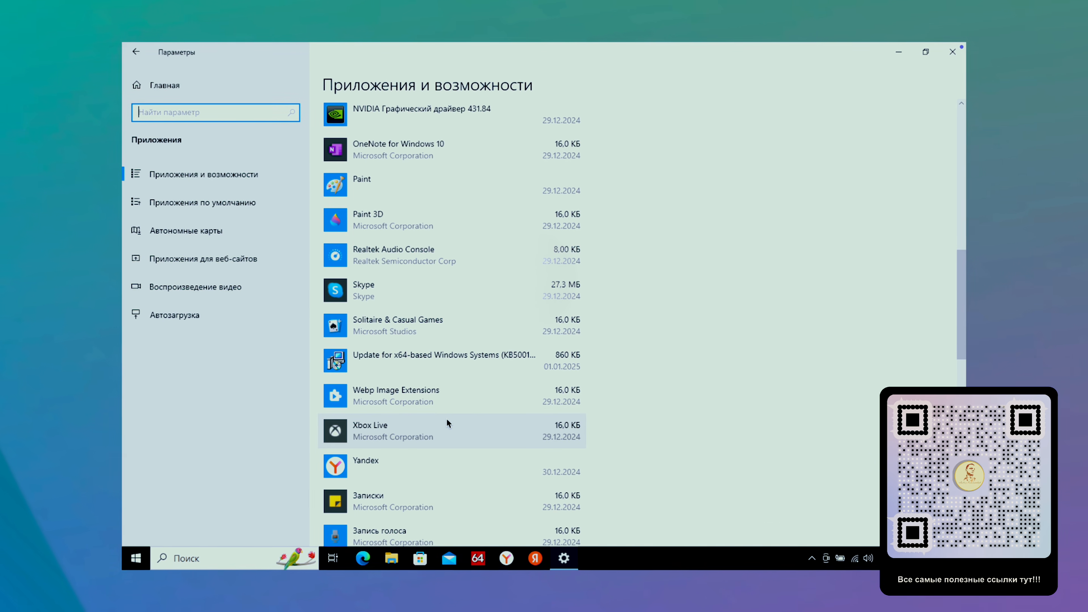
{"action": "scroll", "coordinate": [446, 418], "scroll_direction": "down", "scroll_amount": 5}
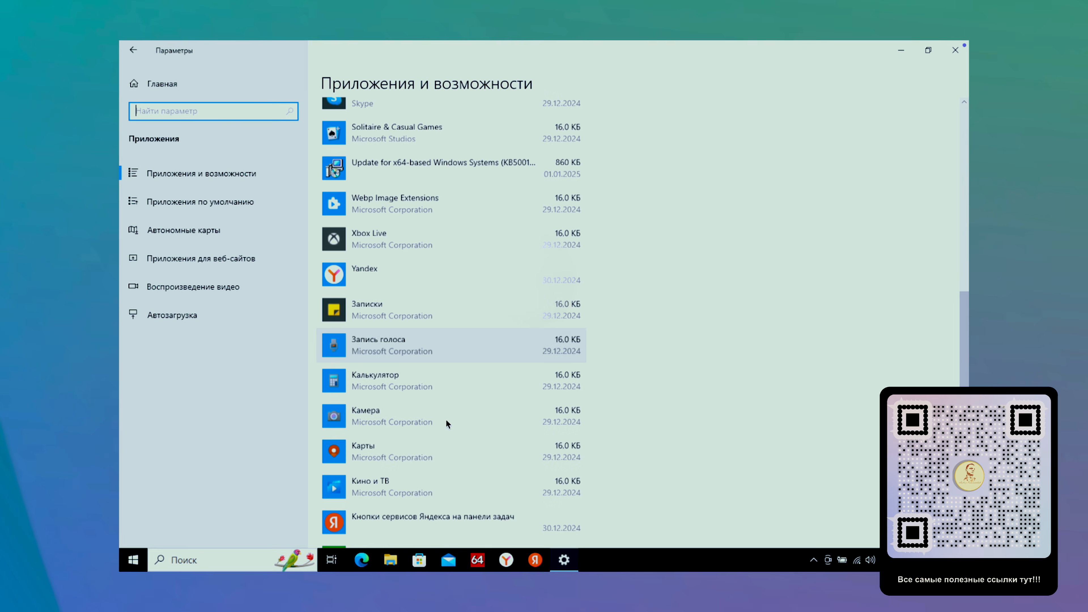
{"action": "scroll", "coordinate": [446, 419], "scroll_direction": "down", "scroll_amount": 5}
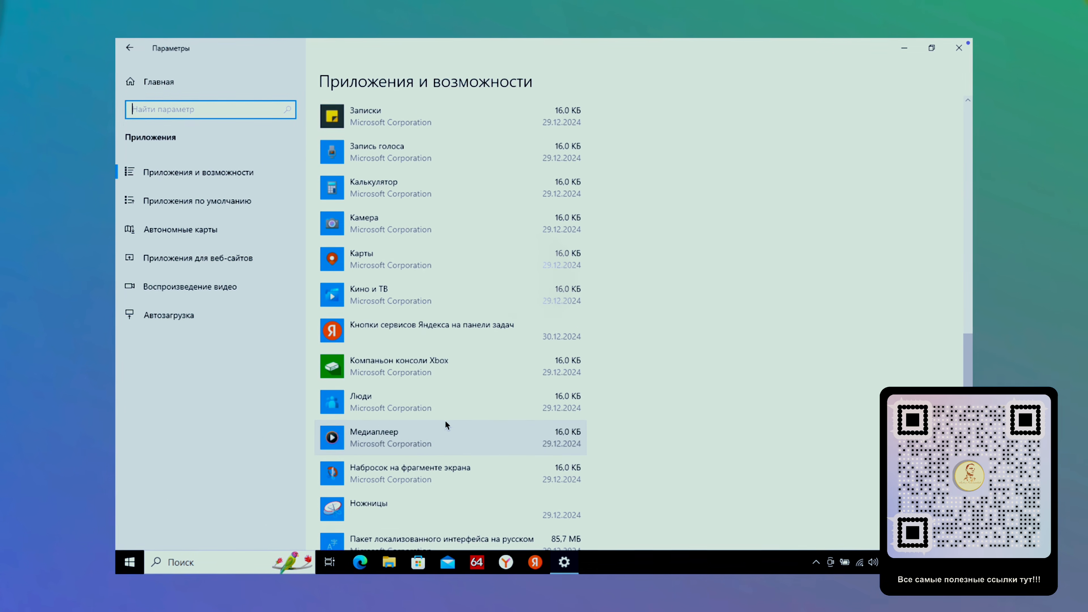
{"action": "scroll", "coordinate": [445, 420], "scroll_direction": "down", "scroll_amount": 10}
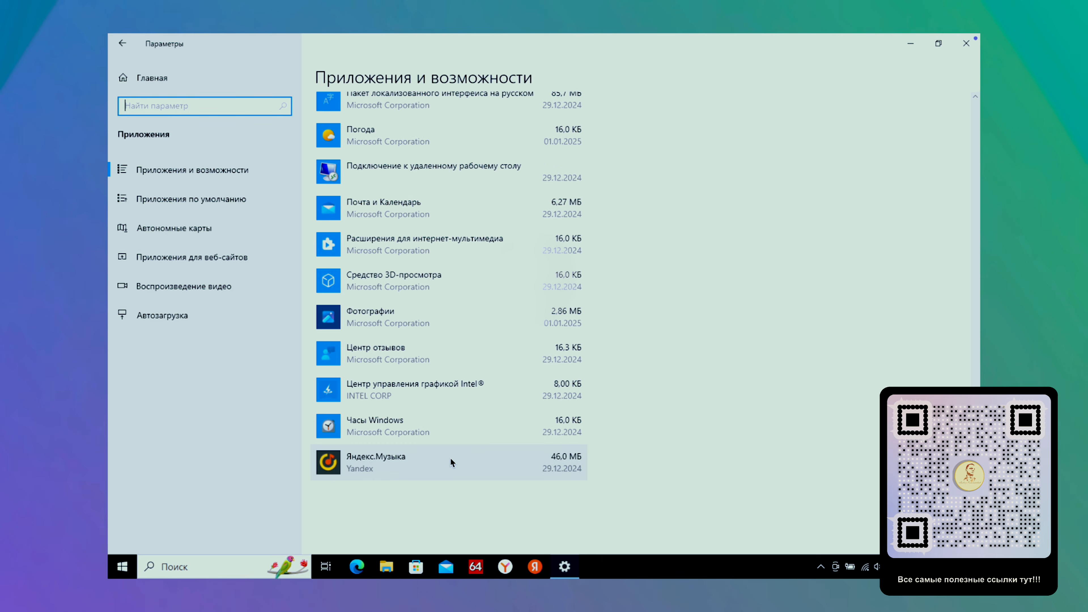
{"action": "left_click", "coordinate": [450, 458]}
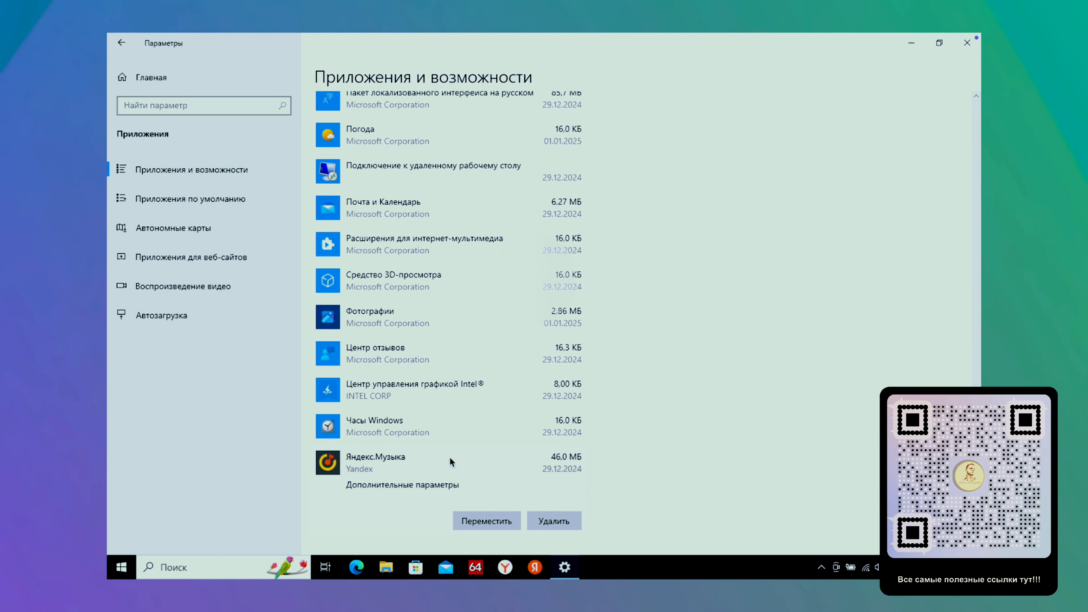
{"action": "left_click", "coordinate": [544, 519]}
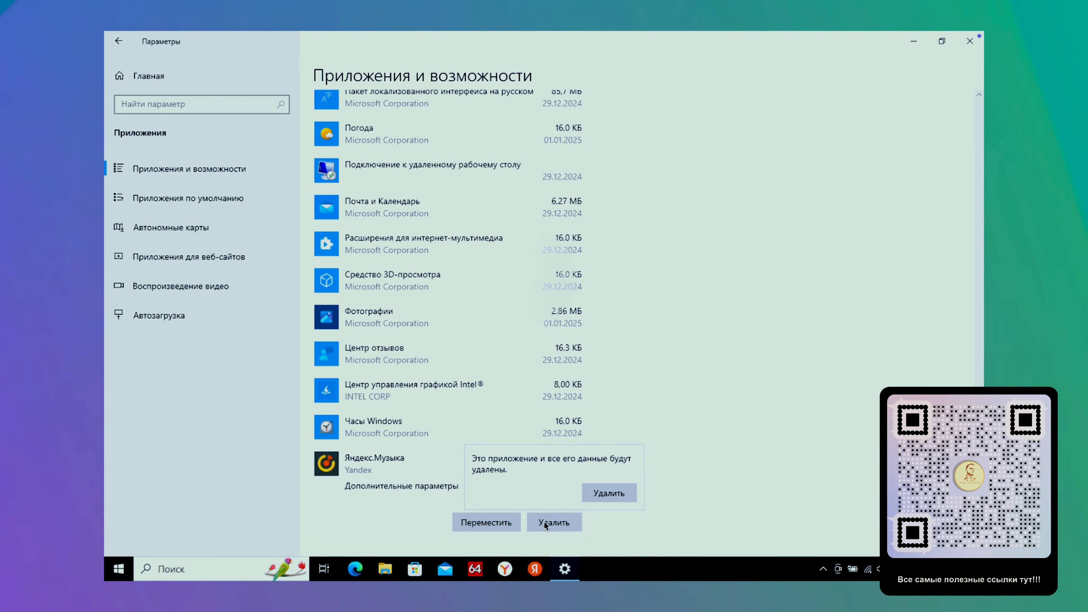
{"action": "left_click", "coordinate": [602, 493]}
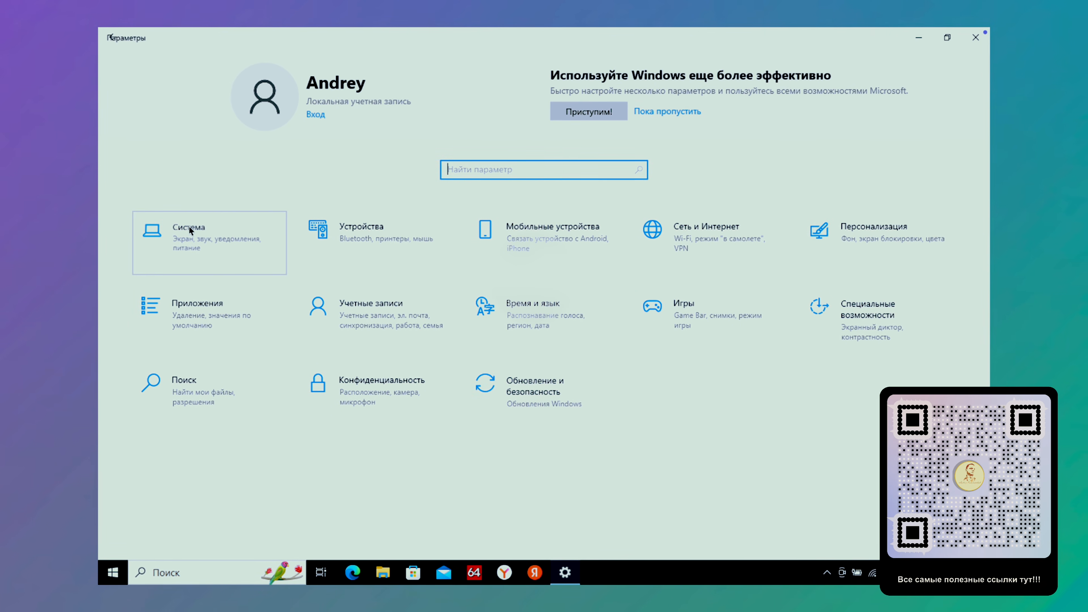
- Open the classic sound control panel from the system sound settings, and check the options for the playback and recording devices
{"action": "left_click", "coordinate": [189, 230]}
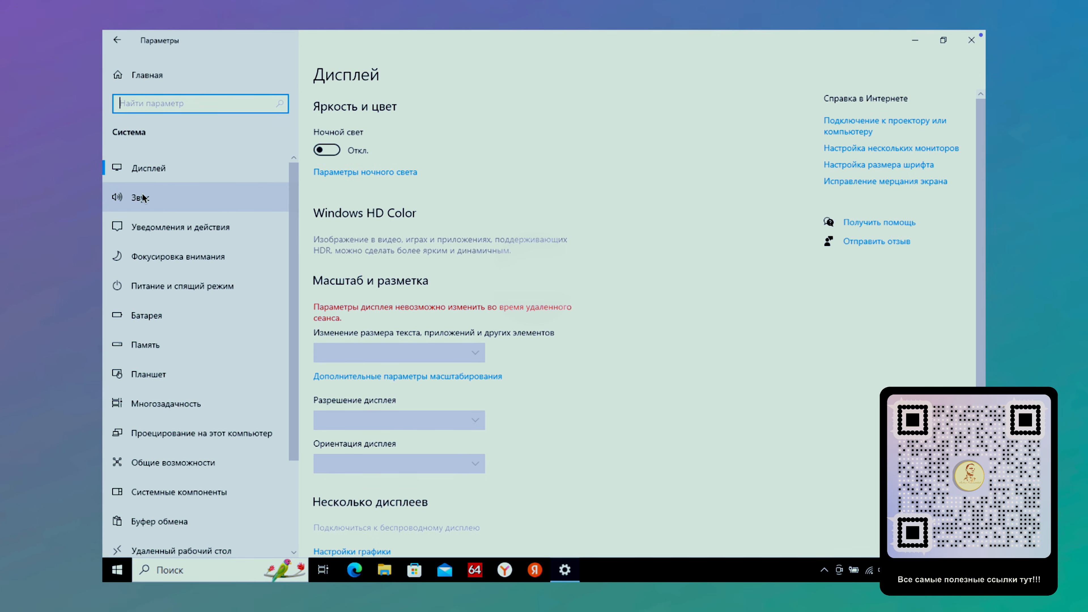
{"action": "left_click", "coordinate": [144, 201]}
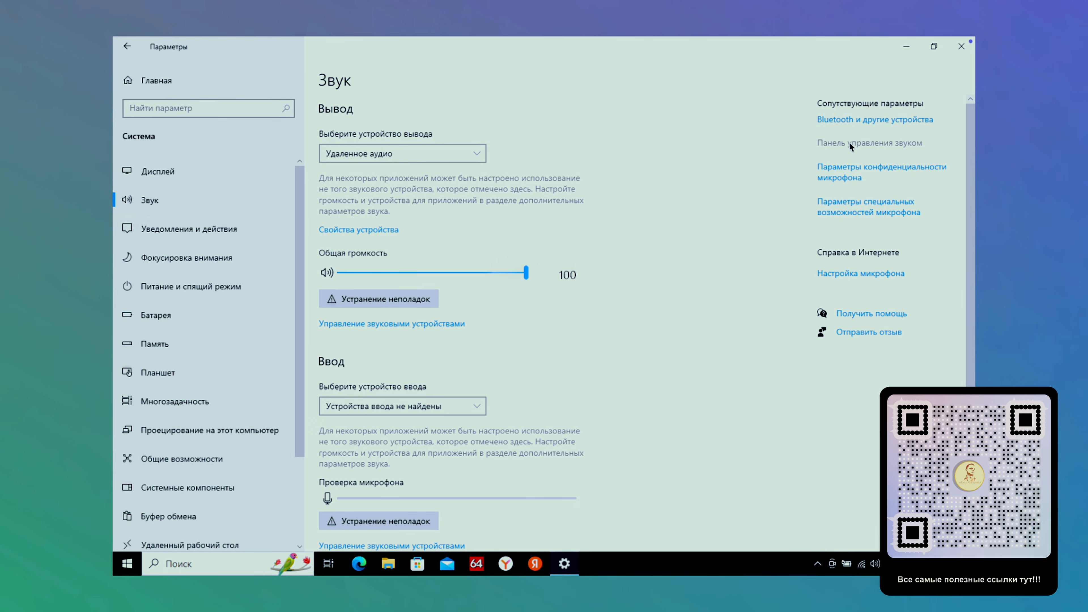
{"action": "left_click", "coordinate": [849, 142]}
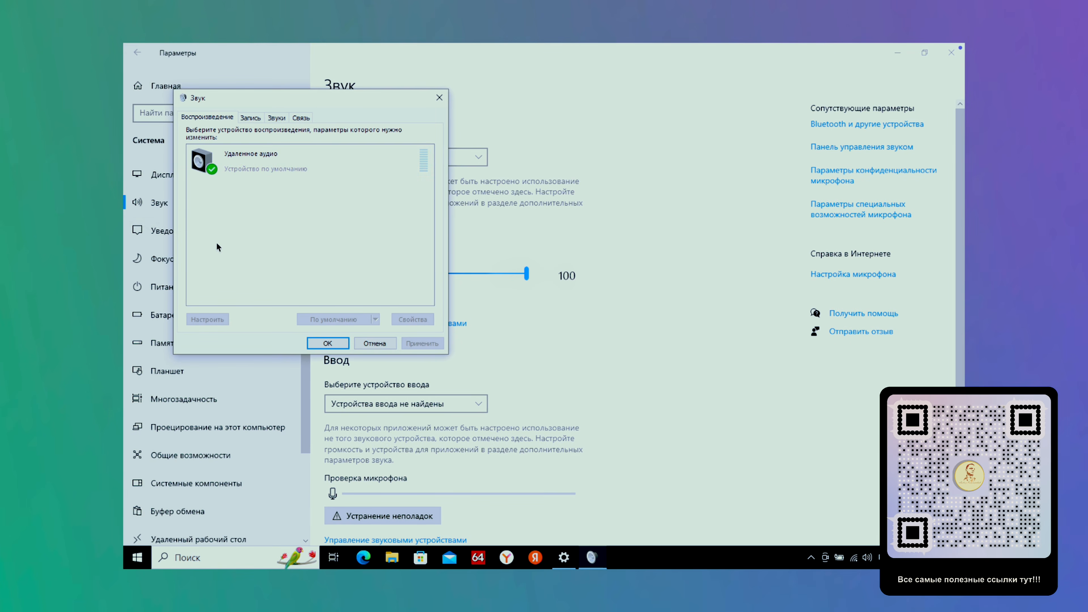
{"action": "right_click", "coordinate": [291, 158]}
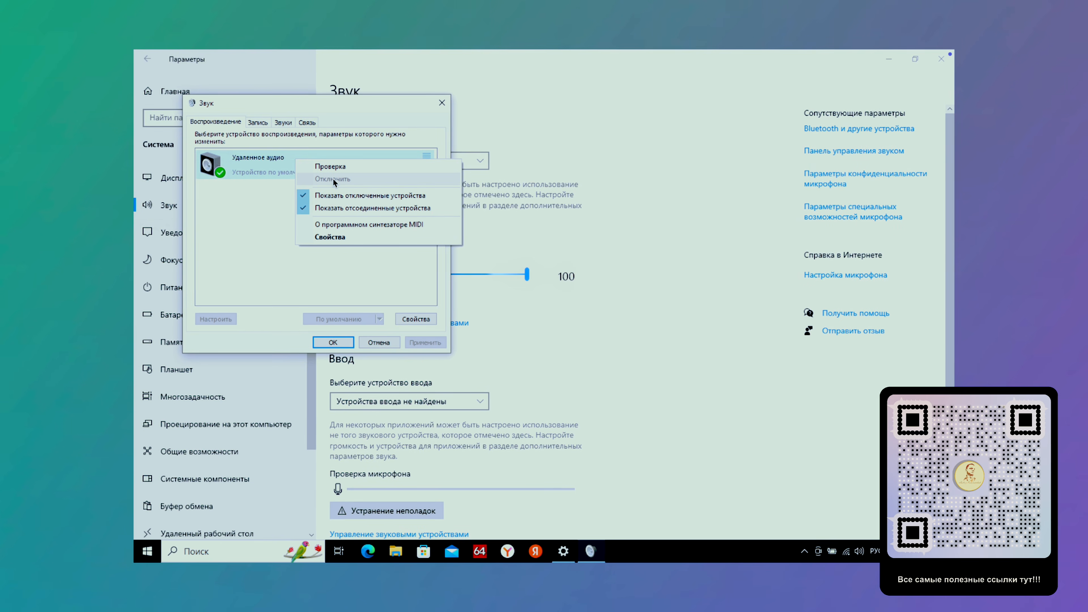
{"action": "left_click", "coordinate": [273, 198]}
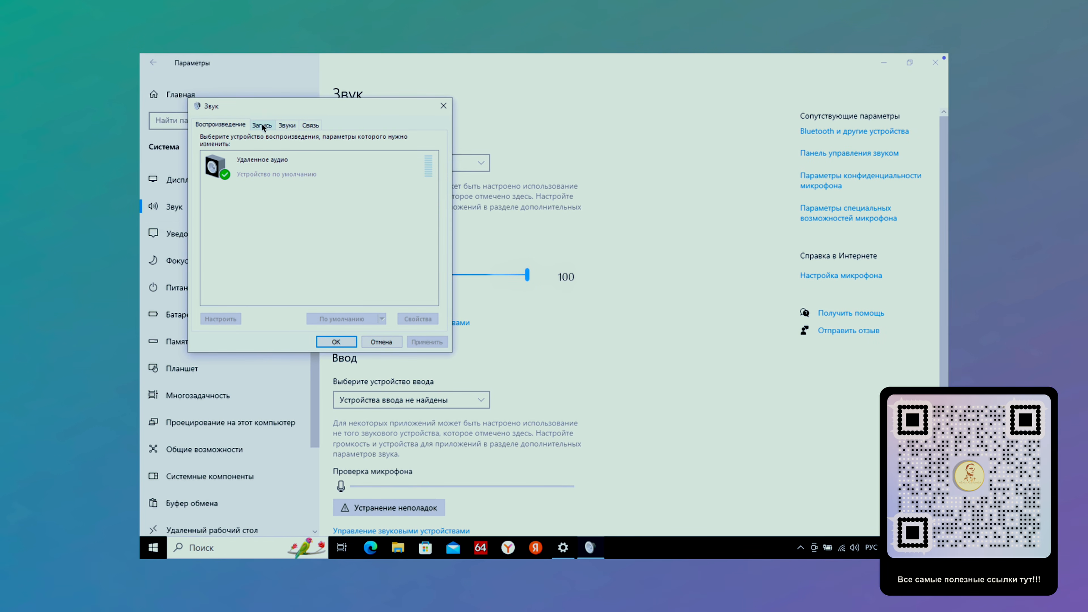
{"action": "left_click", "coordinate": [261, 126]}
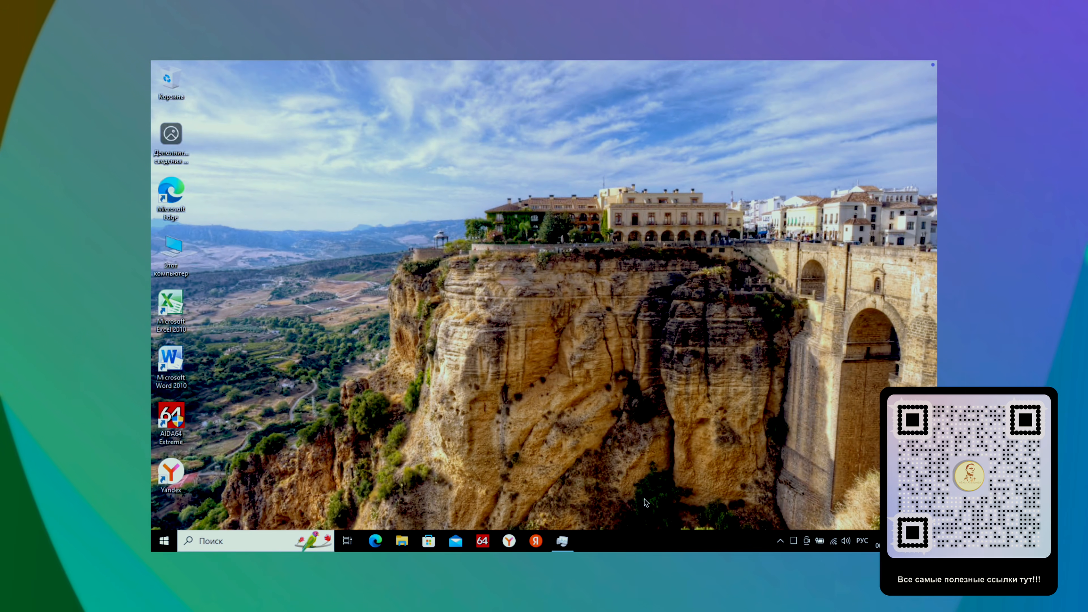
- Switch to Task Manager, open the full Services console from its services list, and select the sensor service (Служба датчиков)
{"action": "right_click", "coordinate": [652, 541]}
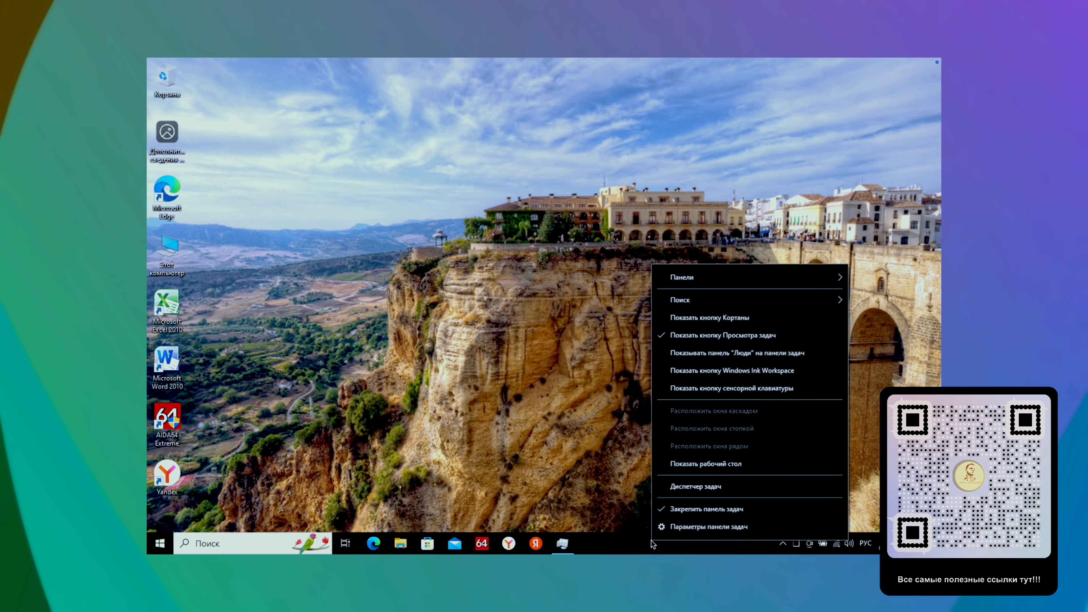
{"action": "left_click", "coordinate": [682, 488]}
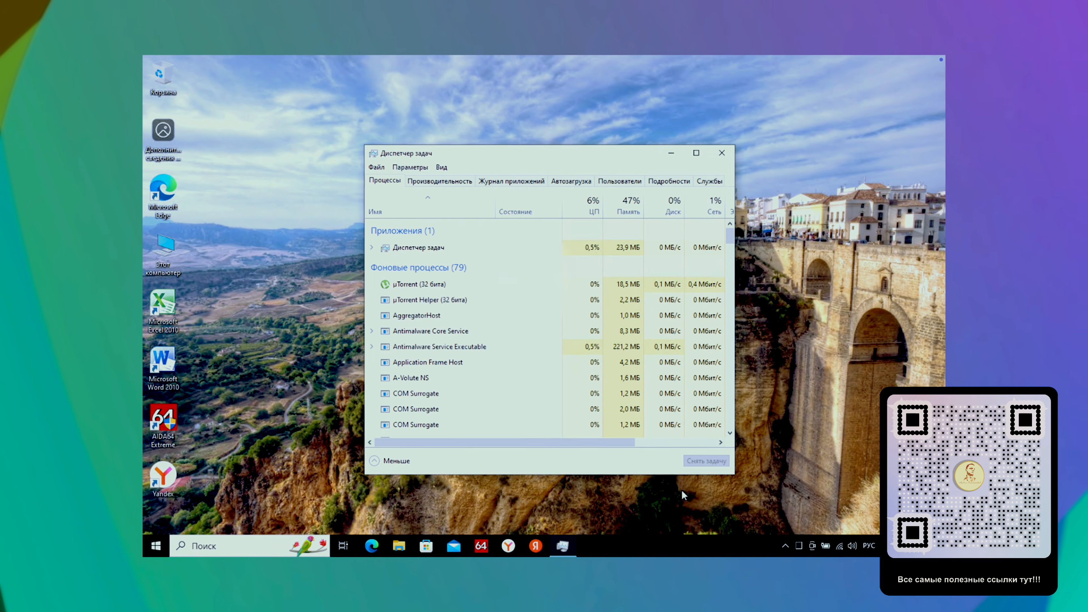
{"action": "left_click", "coordinate": [696, 151]}
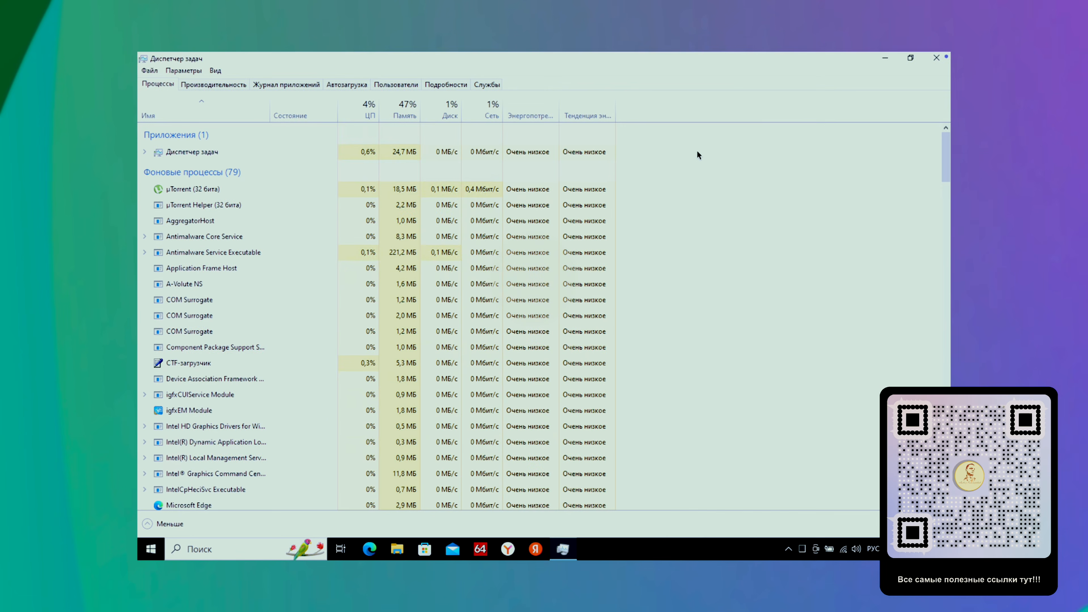
{"action": "left_click", "coordinate": [484, 81]}
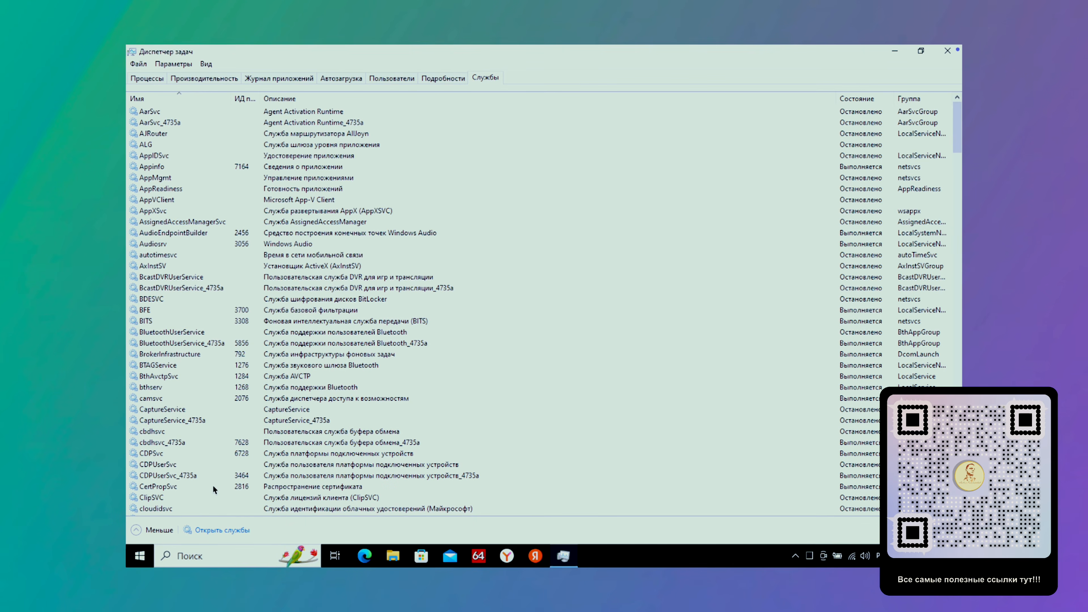
{"action": "left_click", "coordinate": [213, 531]}
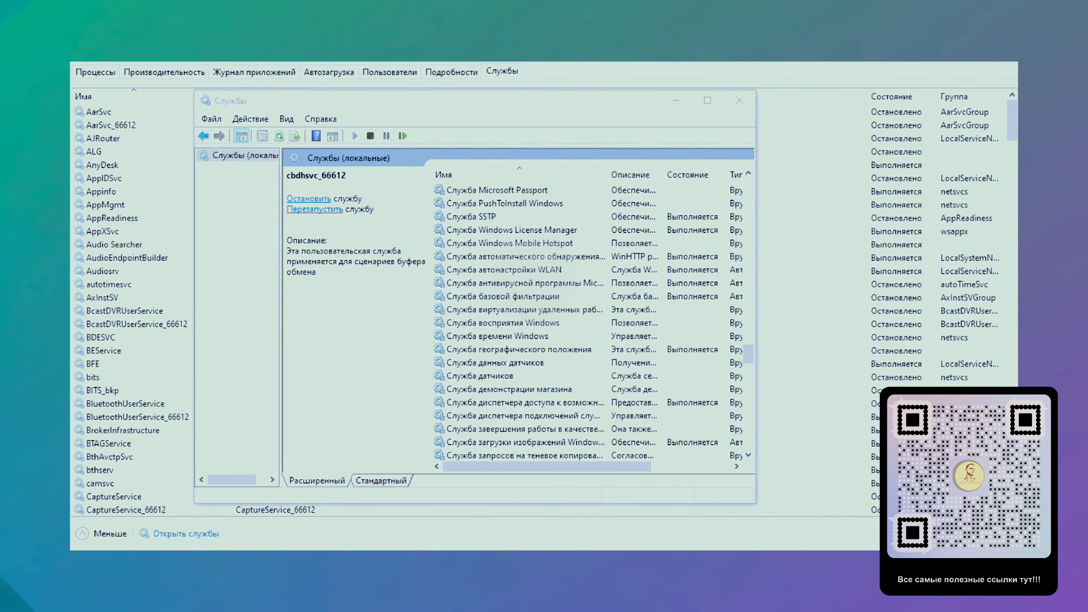
{"action": "left_click", "coordinate": [491, 377]}
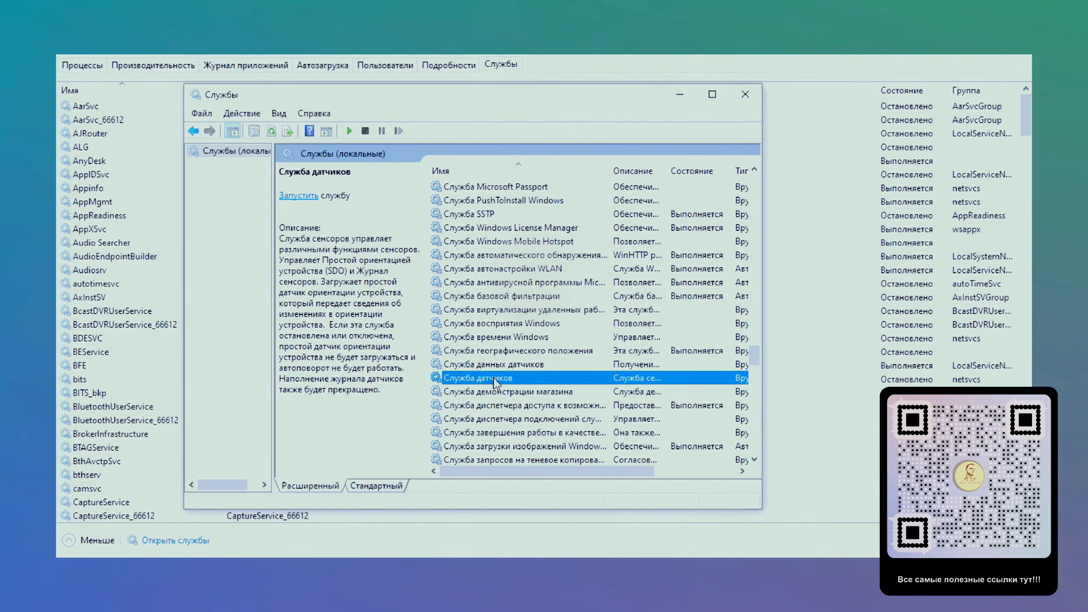
- Check the descriptions of the sensor data service (Служба данных датчиков), Windows biometric service (Биометрическая служба Windows) and fax service (Факс)
{"action": "left_click", "coordinate": [491, 365]}
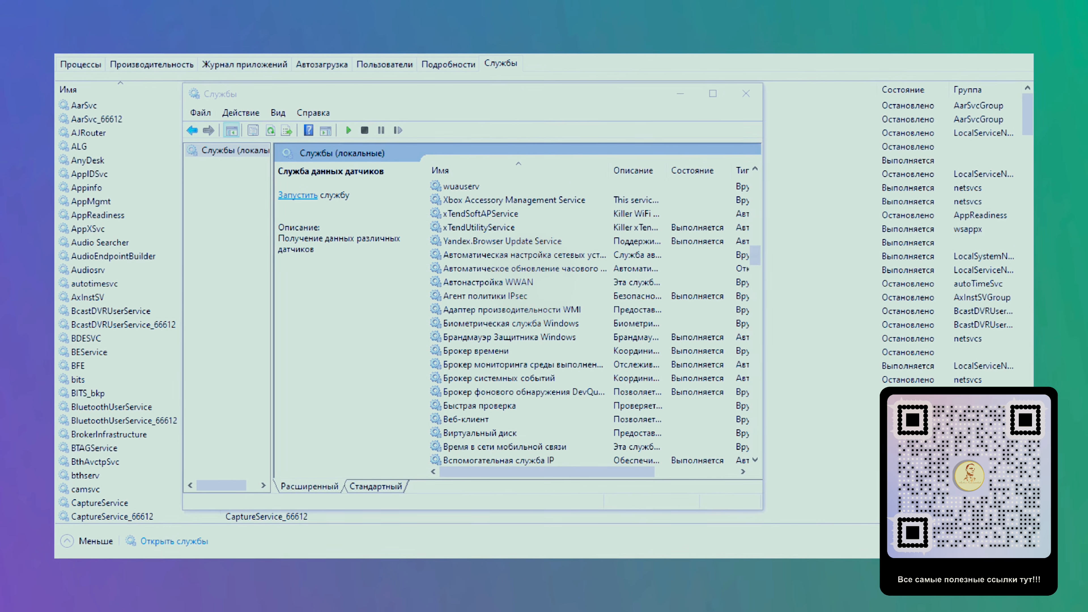
{"action": "left_click", "coordinate": [501, 324]}
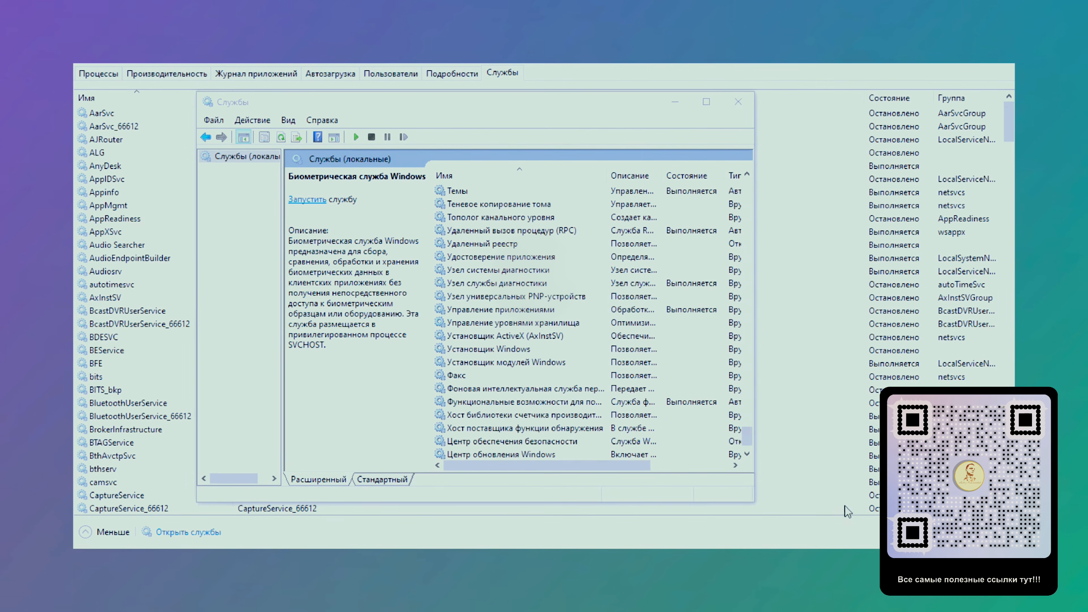
{"action": "left_click", "coordinate": [457, 375]}
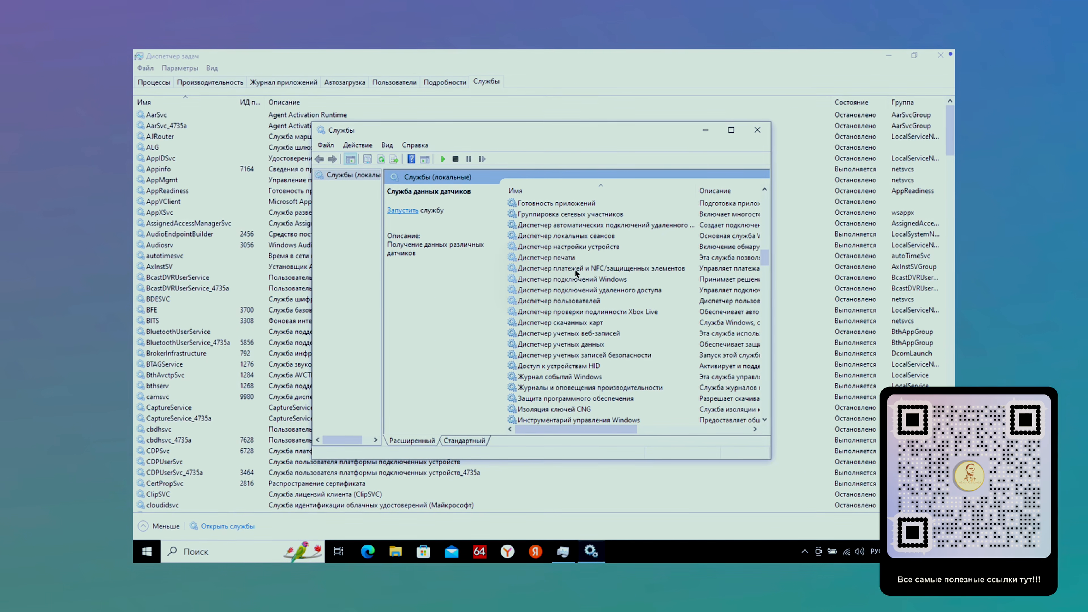
- Stop the print spooler (Диспетчер печати), the geolocation service (Служба географического положения) and the connected user experiences and telemetry service
{"action": "left_click", "coordinate": [556, 257]}
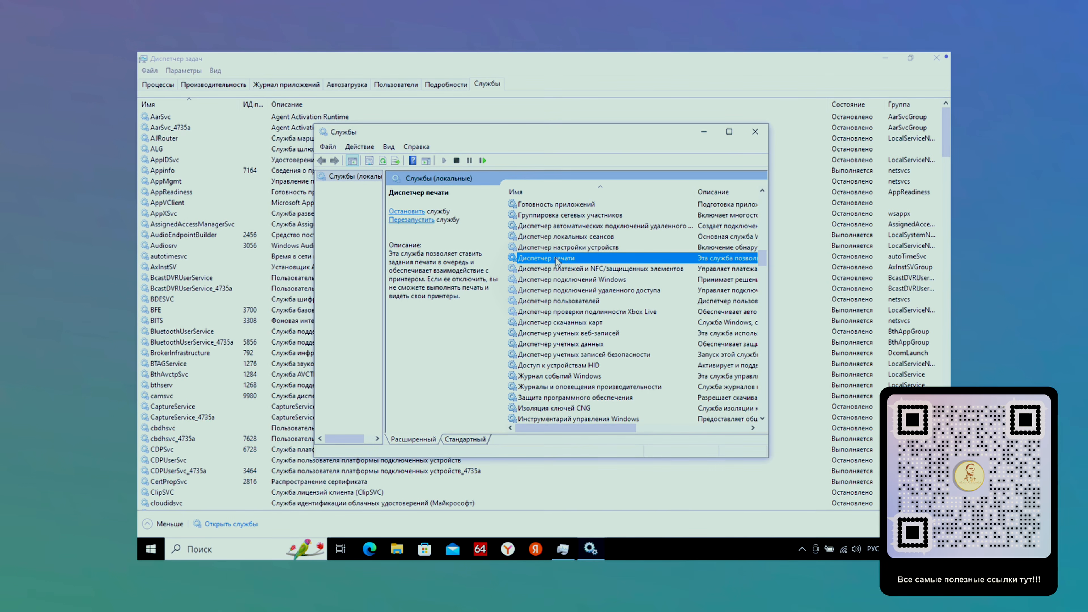
{"action": "left_click", "coordinate": [419, 214]}
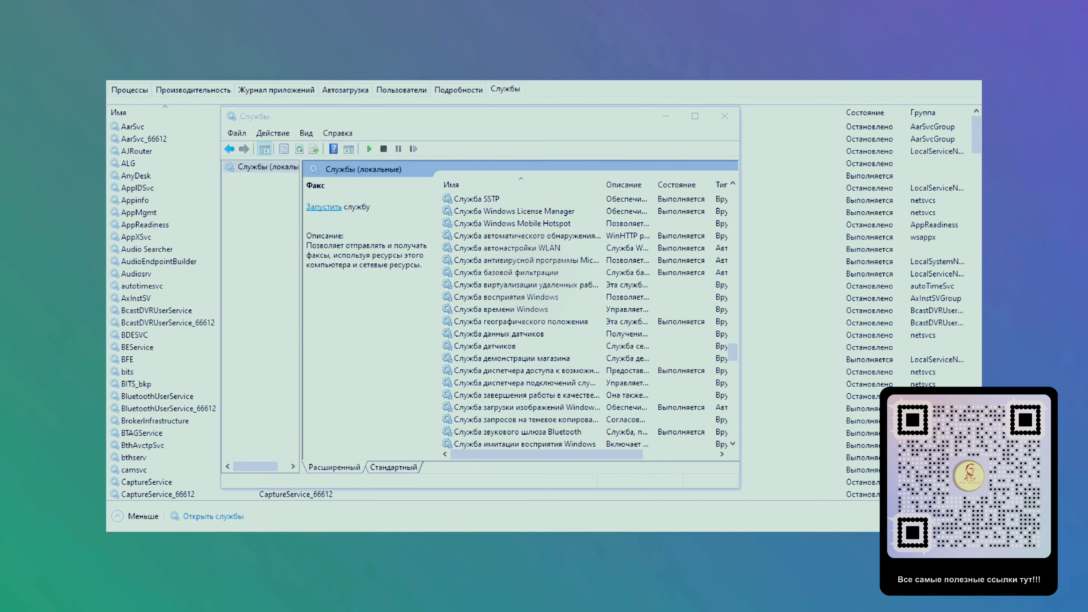
{"action": "left_click", "coordinate": [517, 322]}
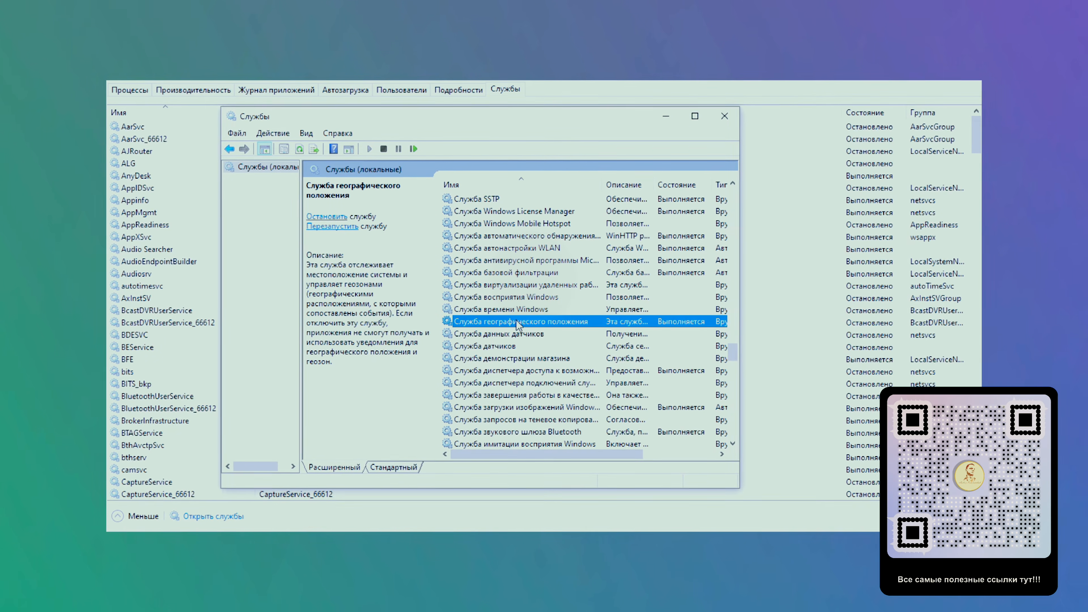
{"action": "left_click", "coordinate": [323, 215]}
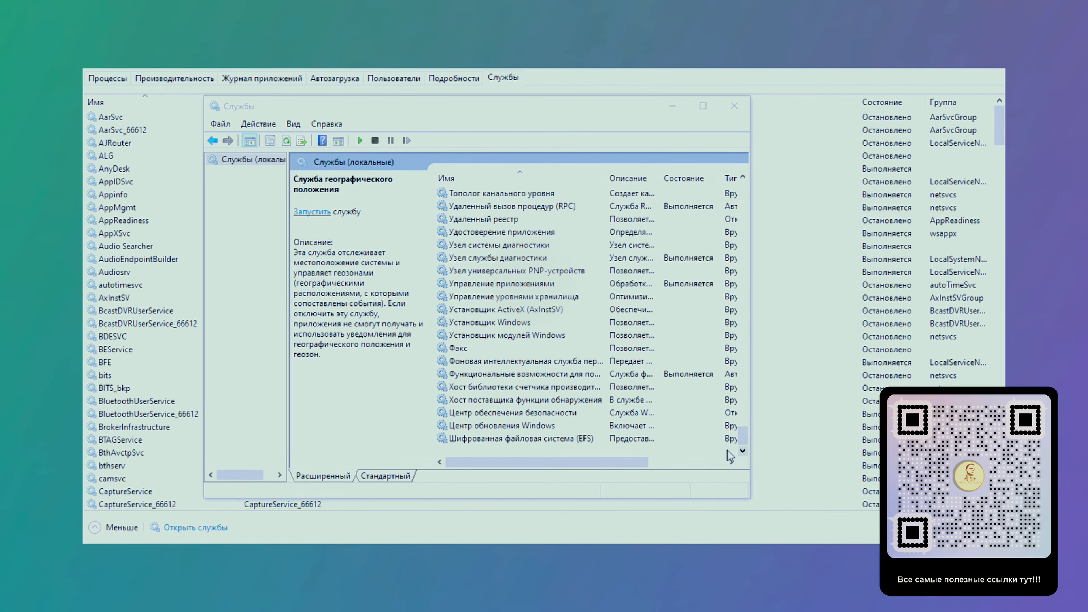
{"action": "left_click", "coordinate": [511, 375]}
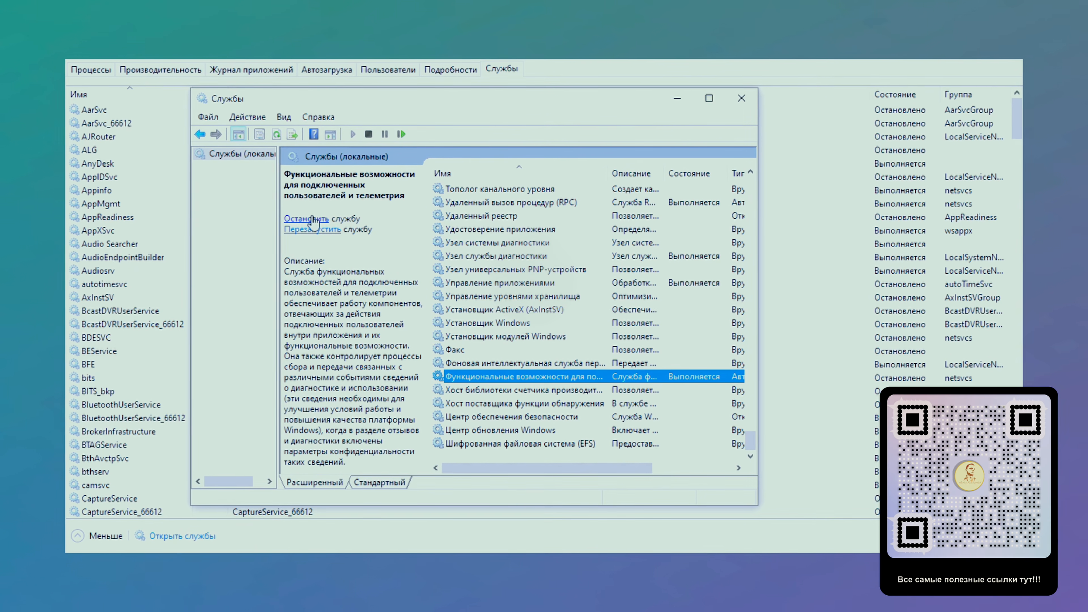
{"action": "left_click", "coordinate": [317, 230]}
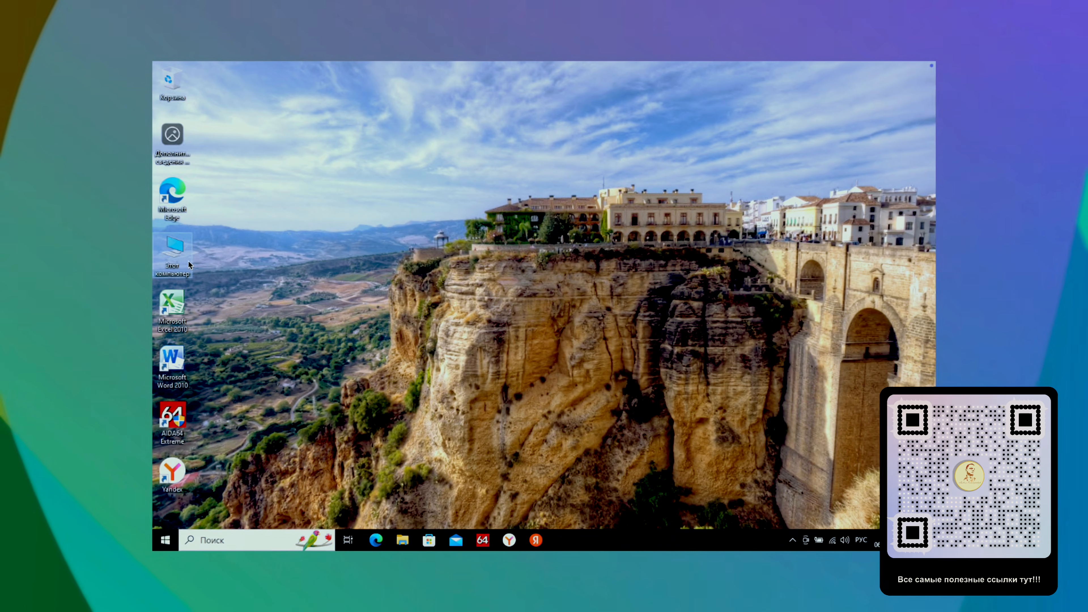
- Open the computer's properties from the desktop, and bring up the performance options (Параметры быстродействия) from the advanced system settings
{"action": "right_click", "coordinate": [165, 261]}
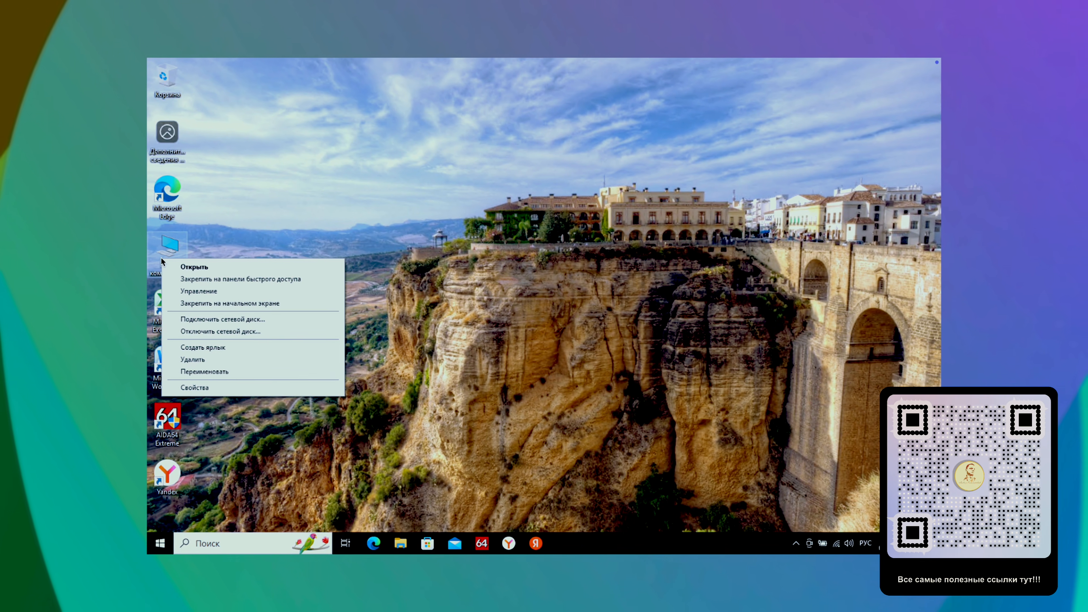
{"action": "left_click", "coordinate": [224, 388]}
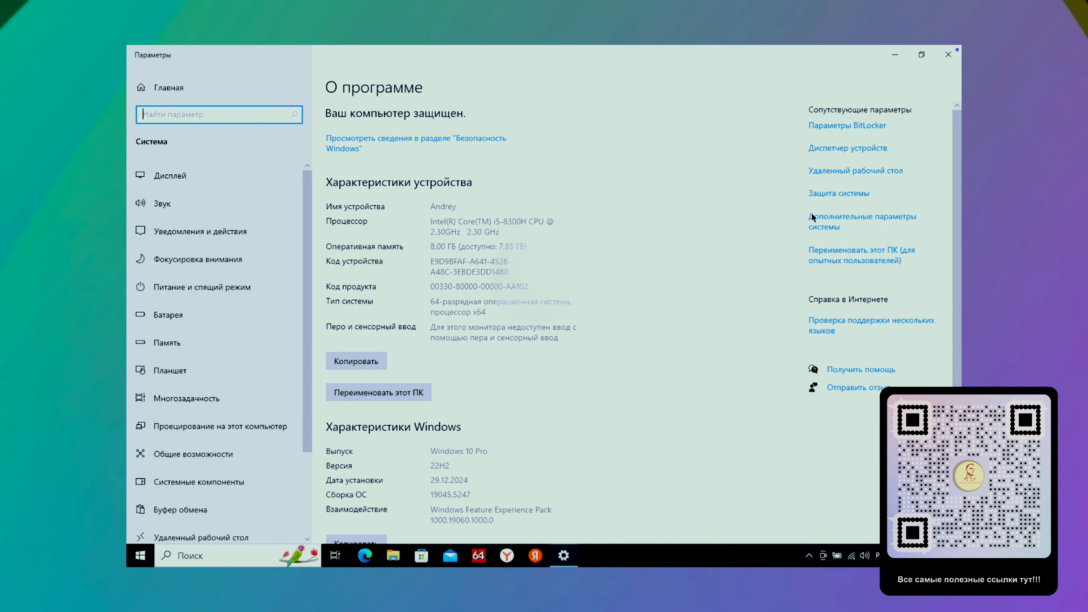
{"action": "left_click", "coordinate": [817, 219]}
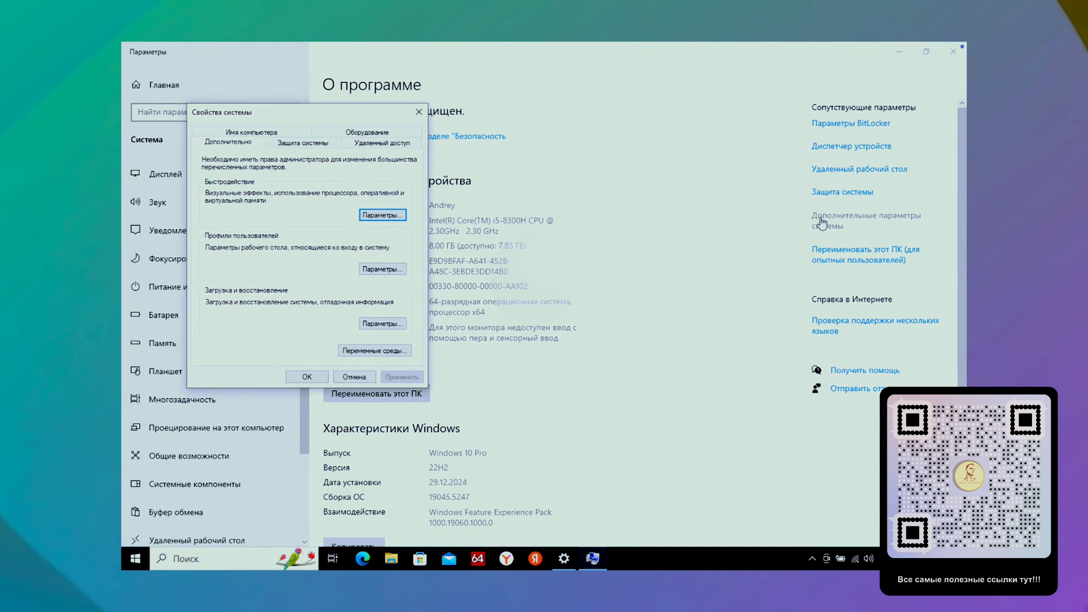
{"action": "left_click_drag", "start_coordinate": [337, 114], "coordinate": [578, 124]}
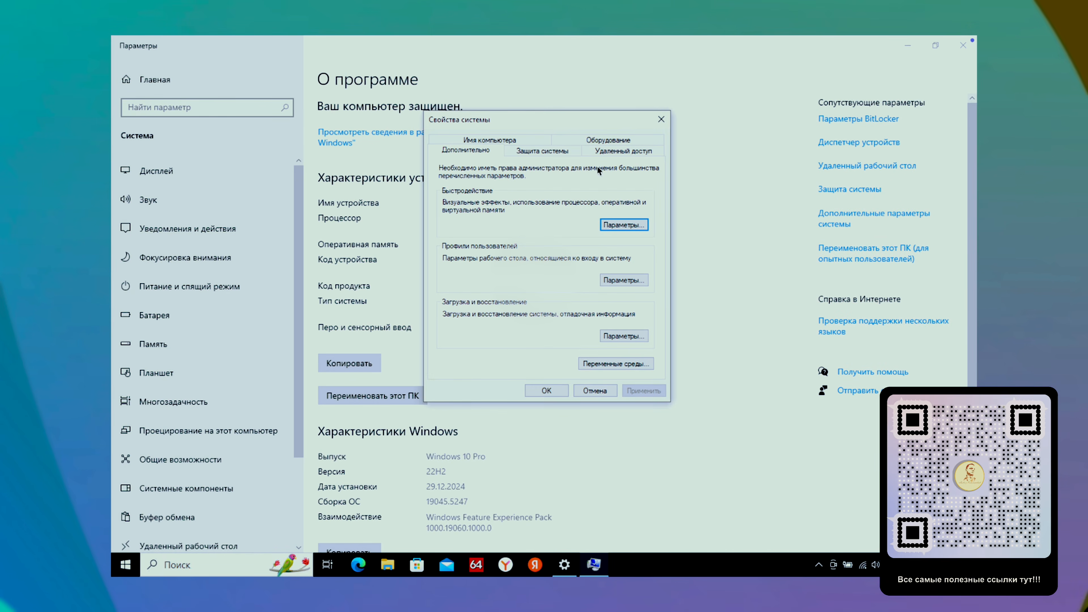
{"action": "left_click", "coordinate": [620, 224]}
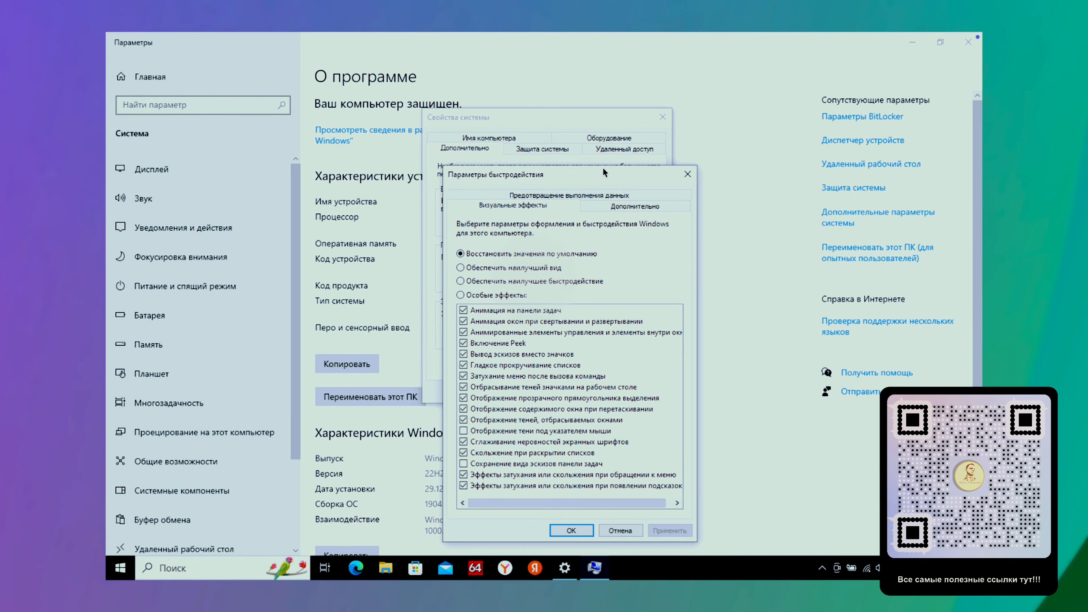
- Apply best-performance visual effects with only font smoothing, window shadows and thumbnails enabled, and check the advanced and data execution prevention options
{"action": "left_click_drag", "start_coordinate": [602, 167], "coordinate": [596, 134]}
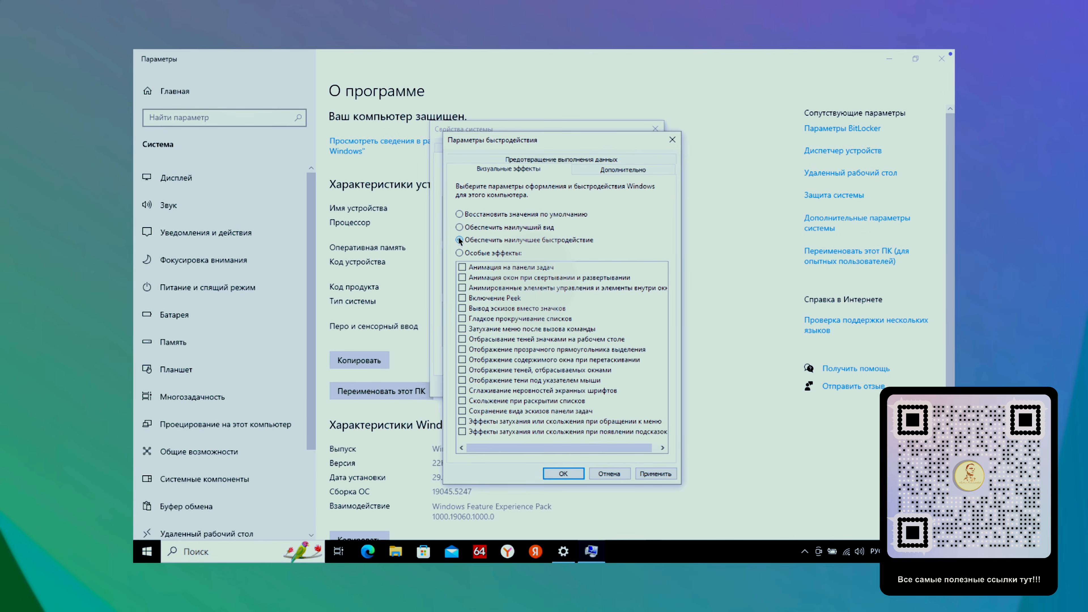
{"action": "left_click", "coordinate": [463, 389]}
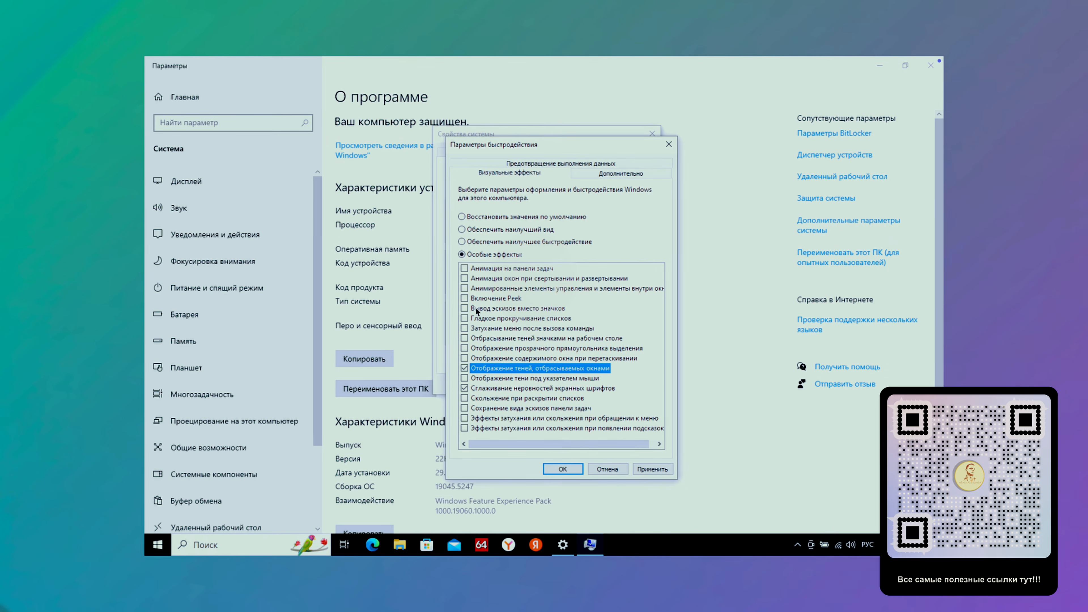
{"action": "left_click", "coordinate": [465, 308]}
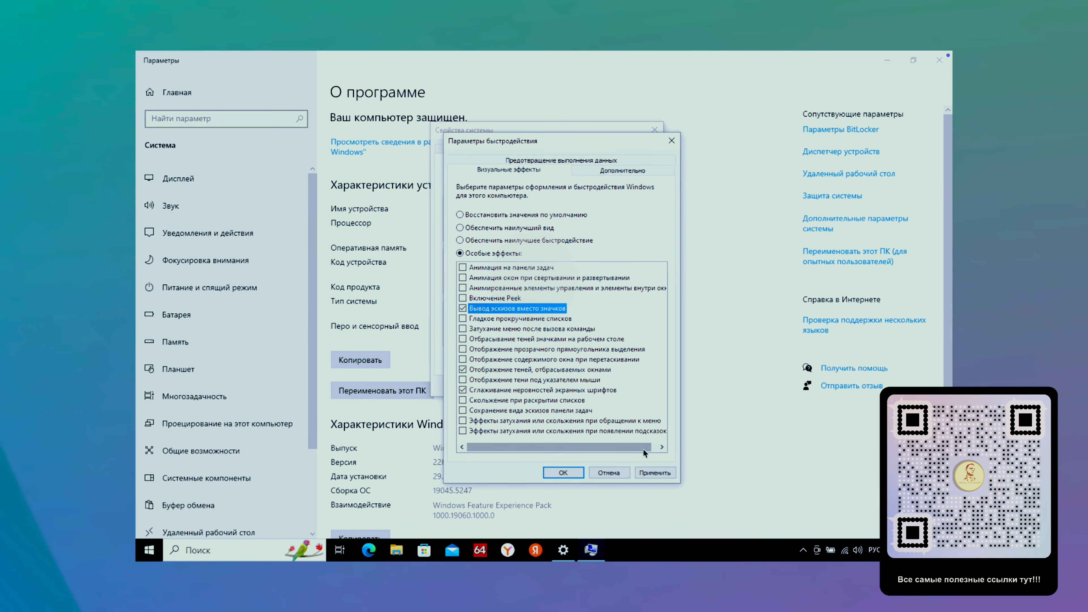
{"action": "left_click", "coordinate": [658, 473]}
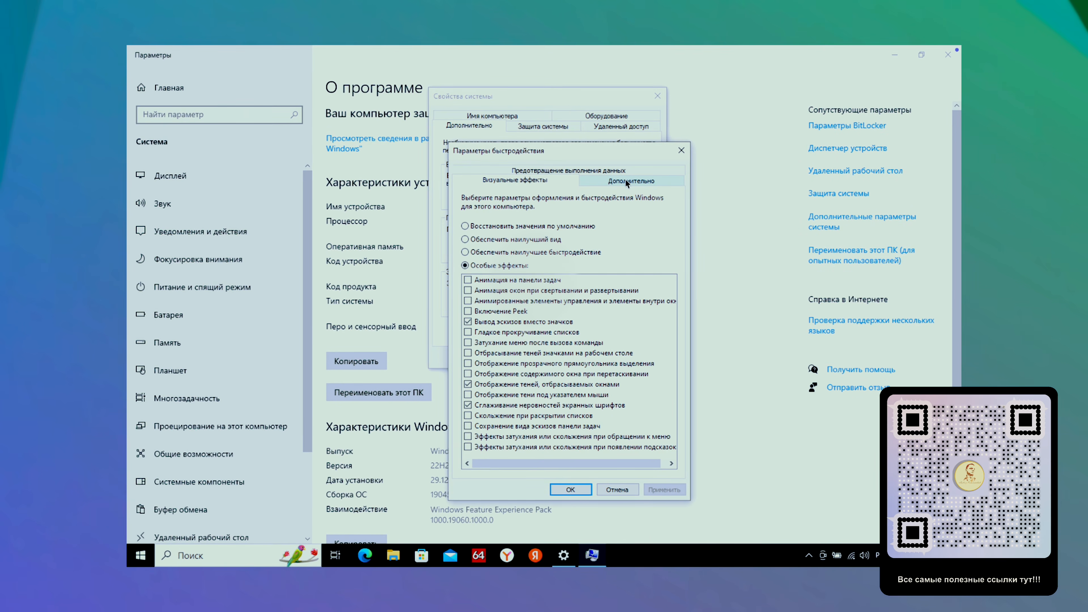
{"action": "left_click", "coordinate": [625, 180]}
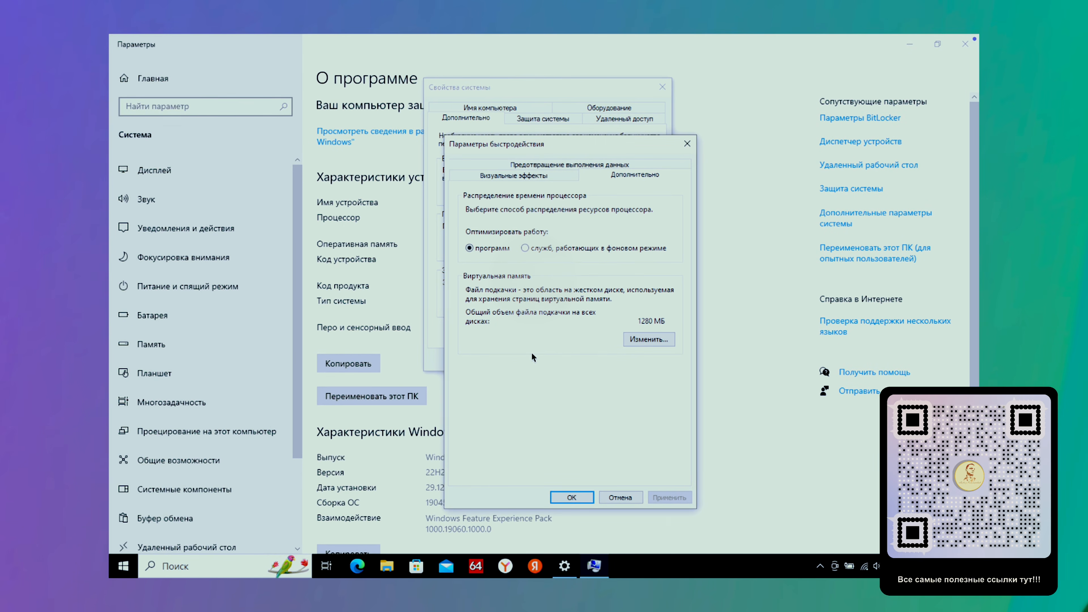
{"action": "left_click", "coordinate": [581, 165]}
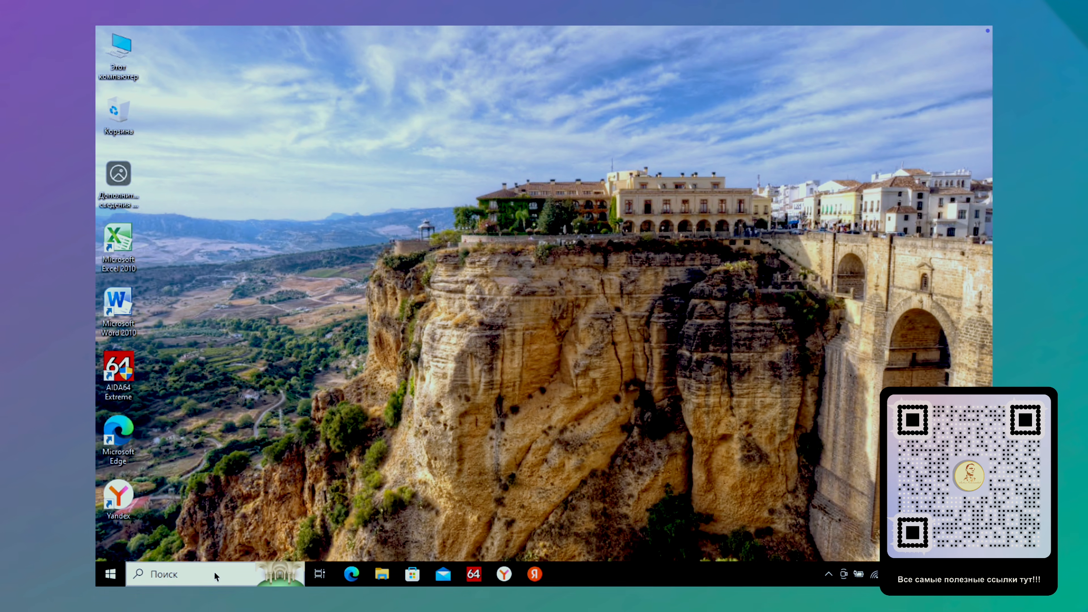
- Open the Ease of Access Center (Центр специальных возможностей) in Control Panel, and disable always reading this section aloud and always scanning it
{"action": "left_click", "coordinate": [214, 574]}
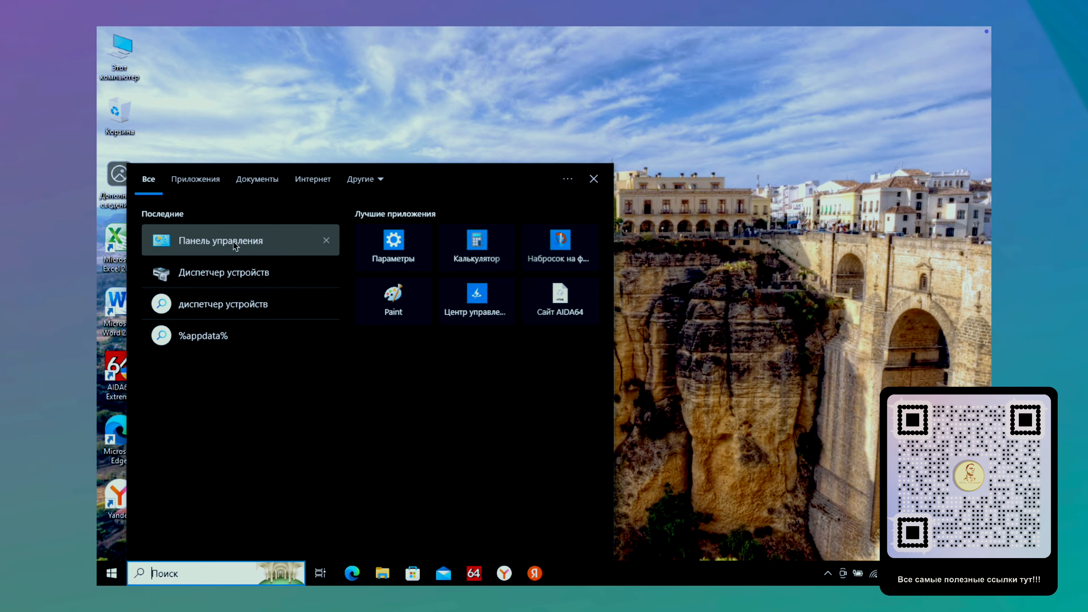
{"action": "left_click", "coordinate": [234, 240]}
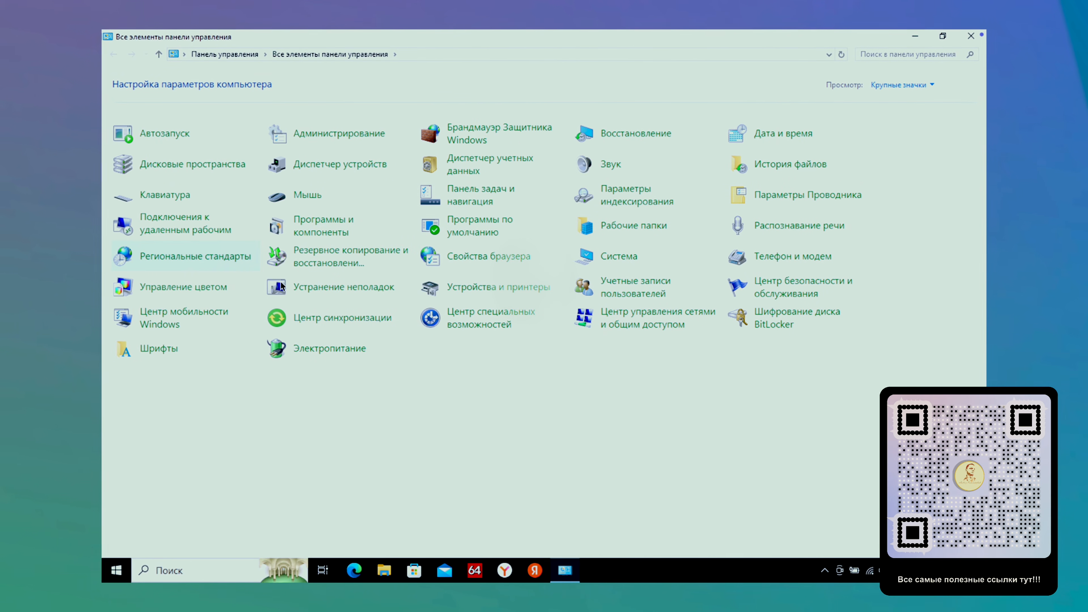
{"action": "left_click", "coordinate": [470, 321]}
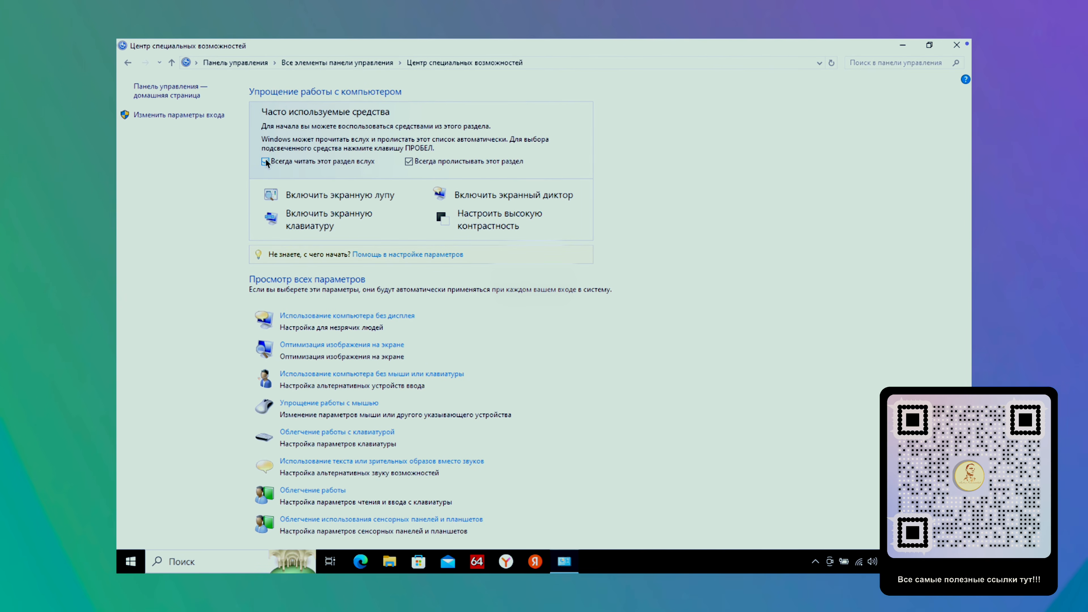
{"action": "left_click", "coordinate": [265, 160]}
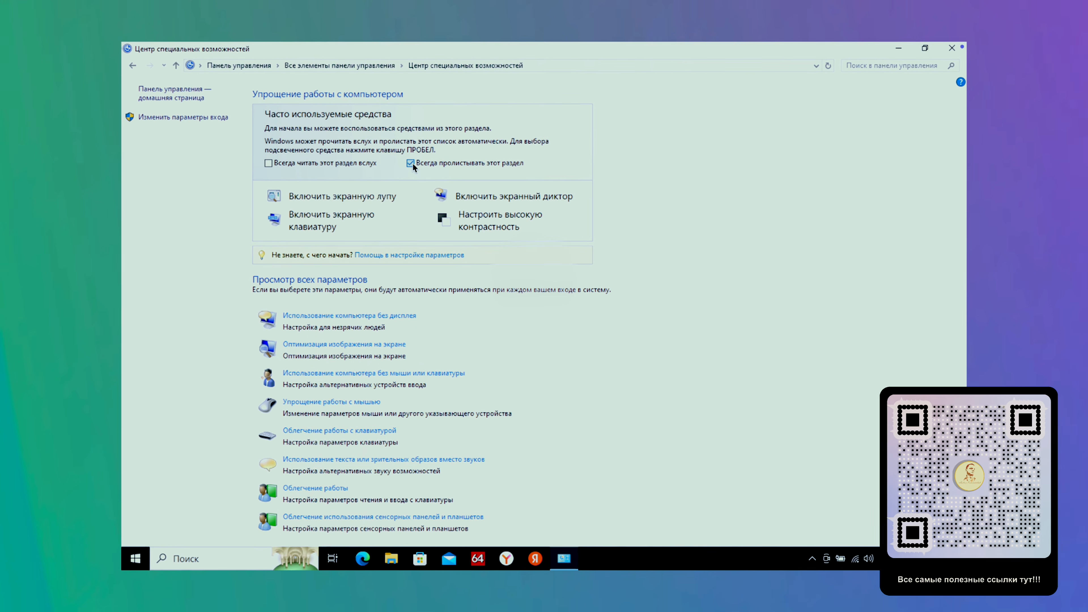
{"action": "left_click", "coordinate": [413, 163]}
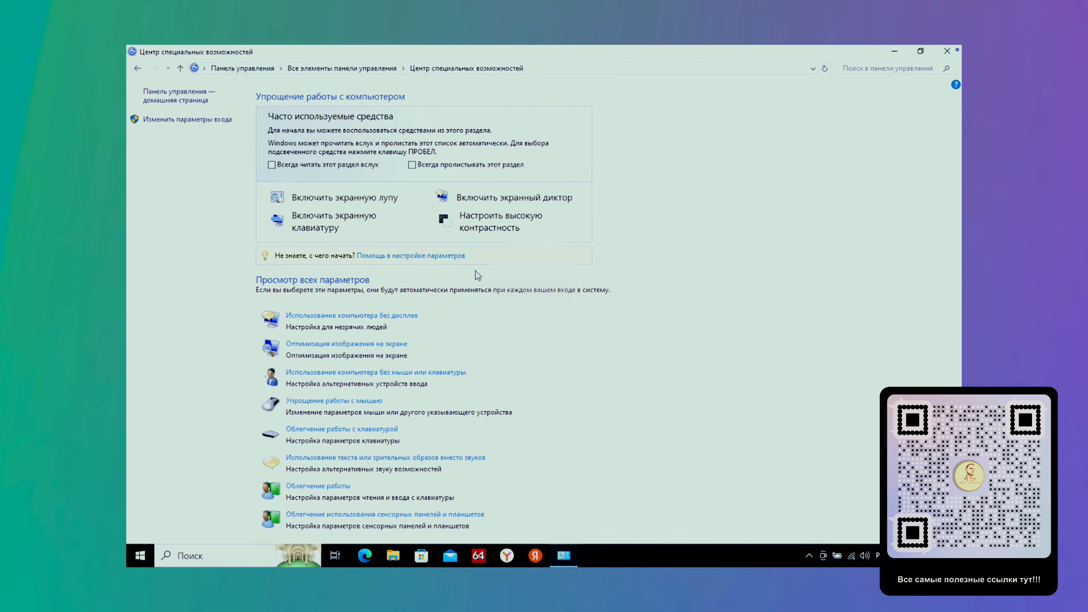
- Turn off the high contrast key combination in the display optimization settings (Оптимизация изображения на экране), apply it, and return to the accessibility overview
{"action": "left_click", "coordinate": [355, 341]}
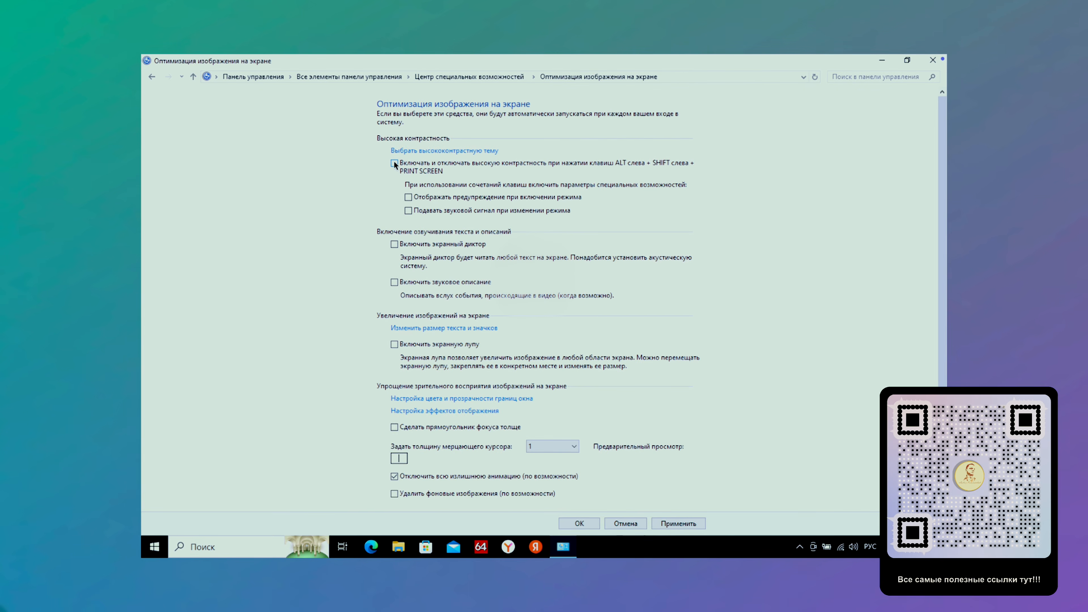
{"action": "scroll", "coordinate": [394, 164], "scroll_direction": "down", "scroll_amount": 2}
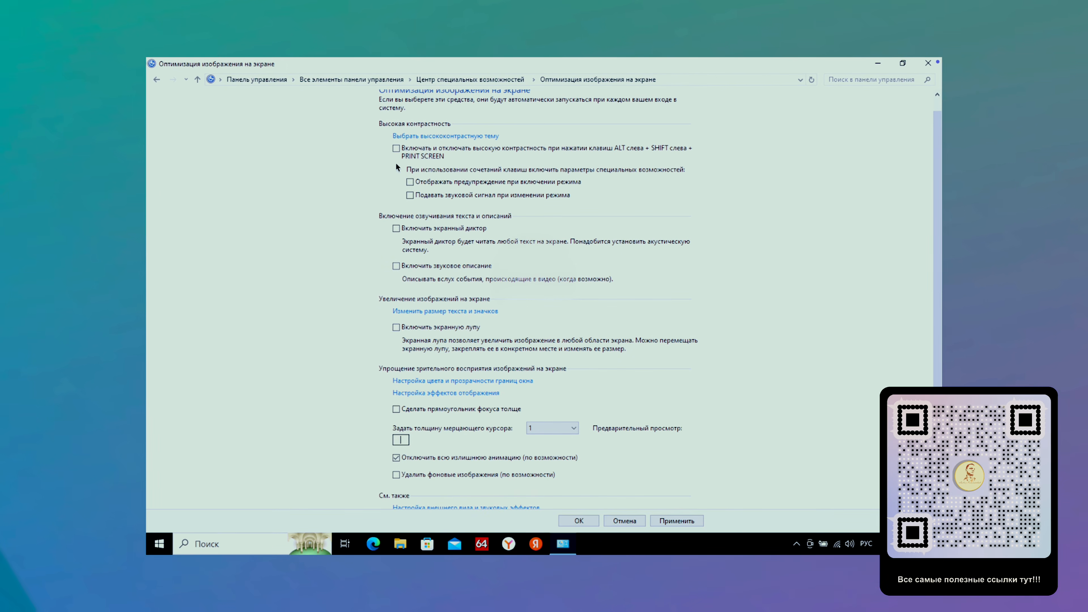
{"action": "scroll", "coordinate": [397, 163], "scroll_direction": "up", "scroll_amount": 2}
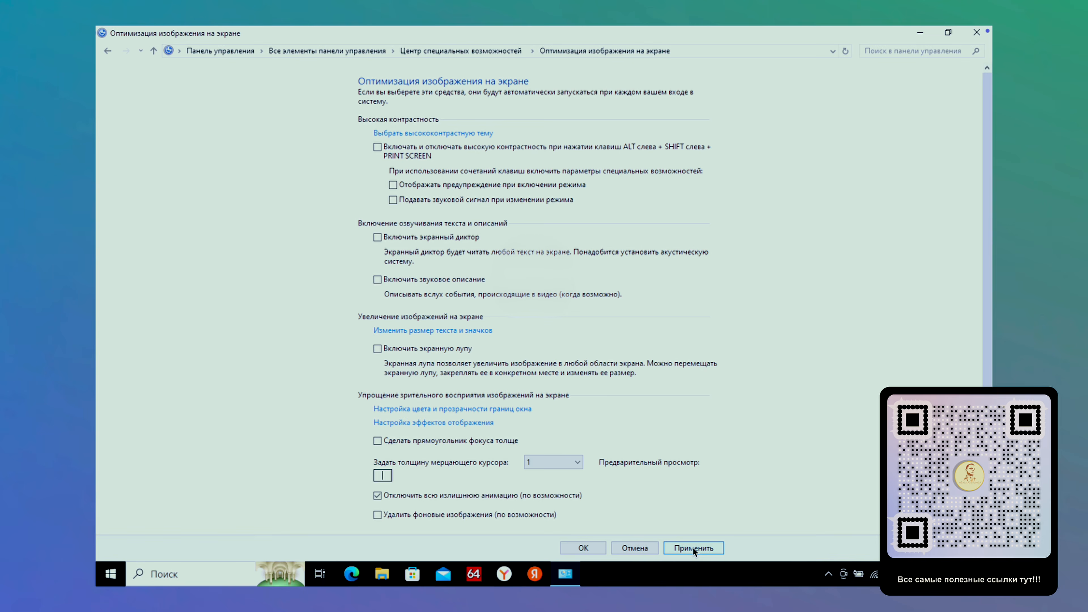
{"action": "left_click", "coordinate": [692, 547]}
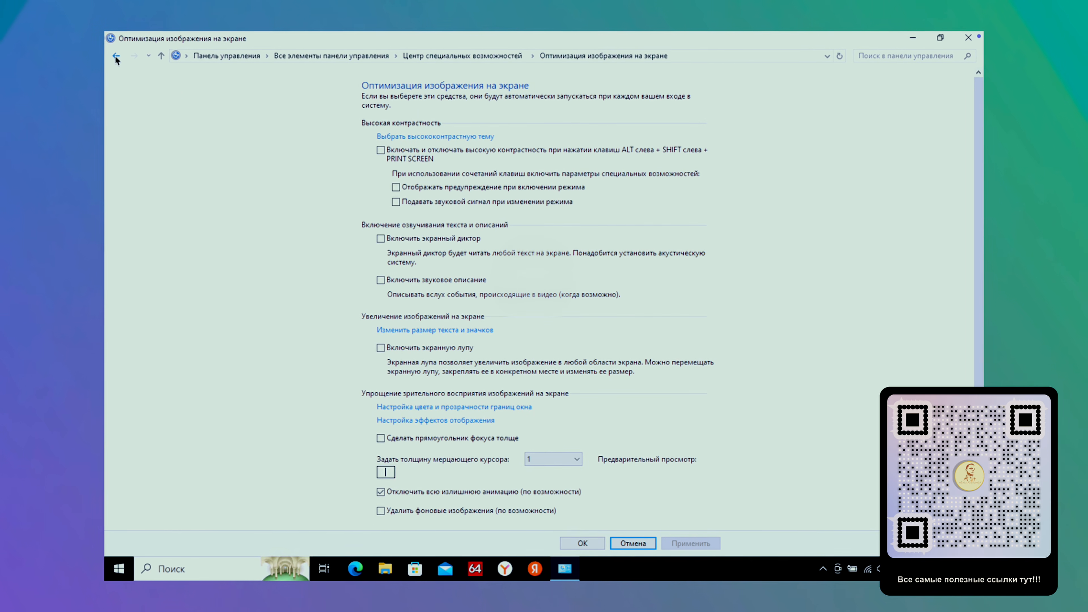
{"action": "left_click", "coordinate": [115, 56]}
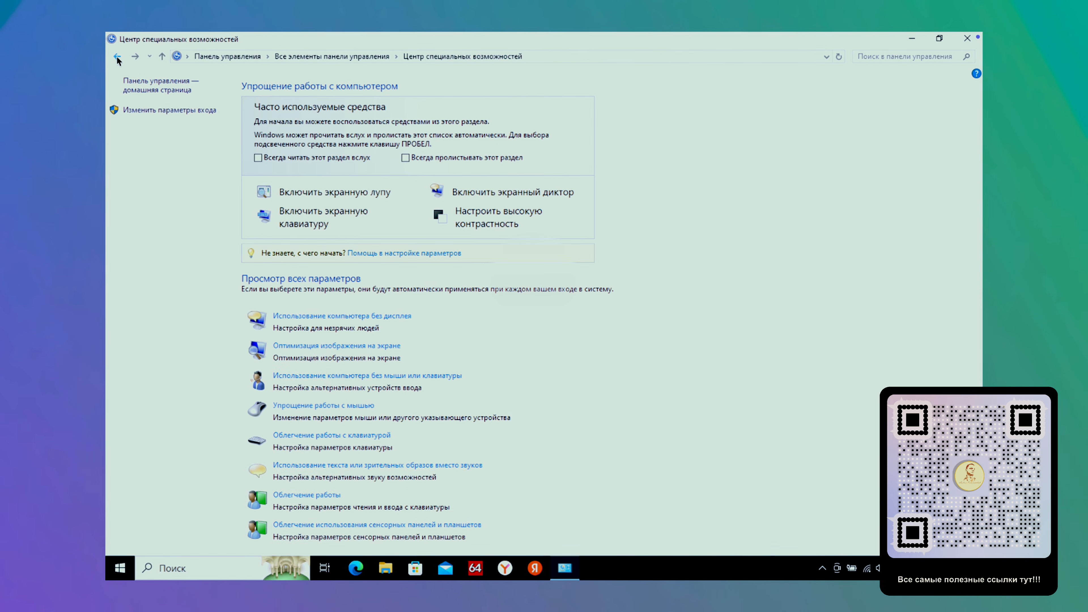
- In the keyboard mouse control settings, disable the ALT + SHIFT + NUM LOCK combination, set the Num Lock option to Откл, and apply
{"action": "left_click", "coordinate": [333, 434]}
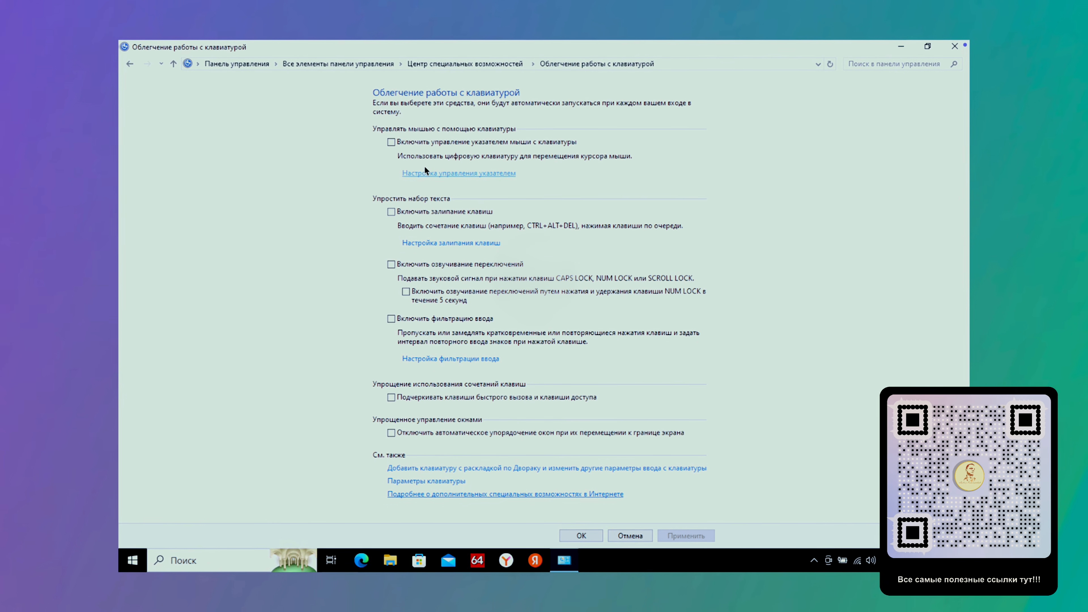
{"action": "left_click", "coordinate": [464, 174]}
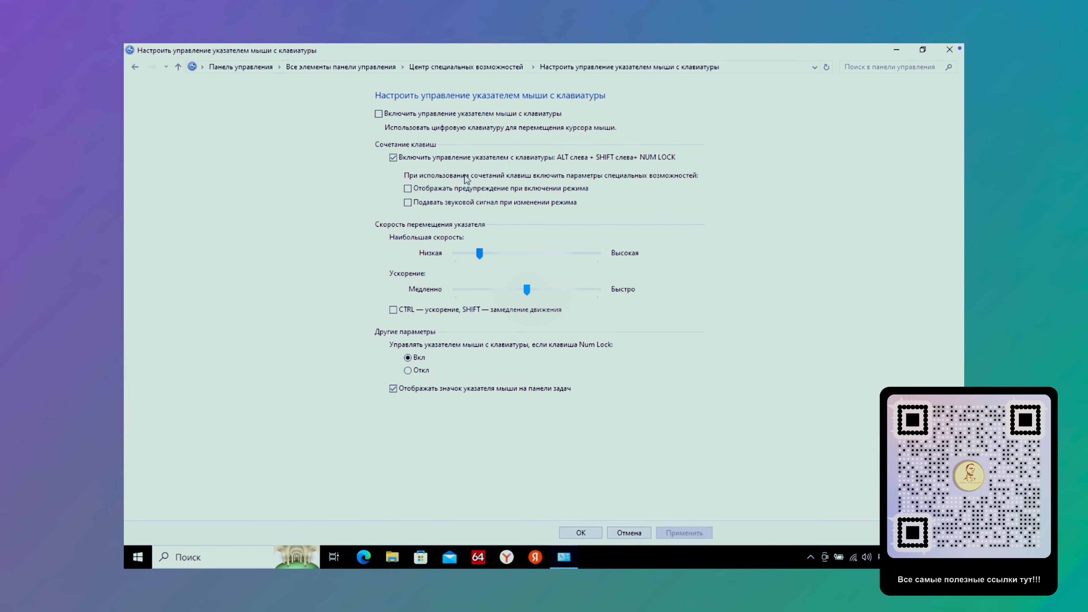
{"action": "left_click", "coordinate": [394, 159]}
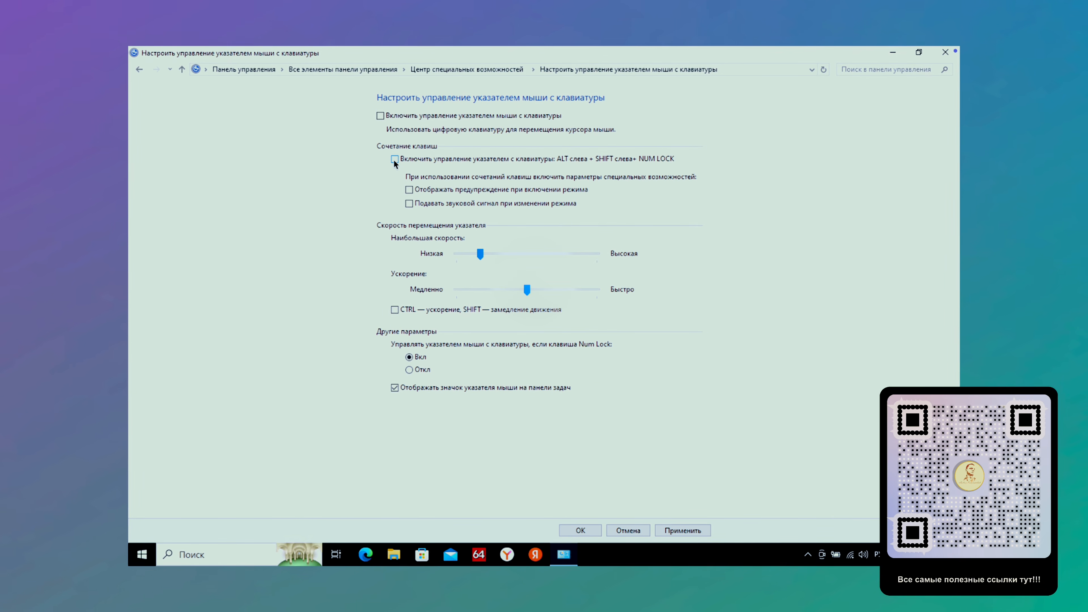
{"action": "left_click", "coordinate": [410, 370]}
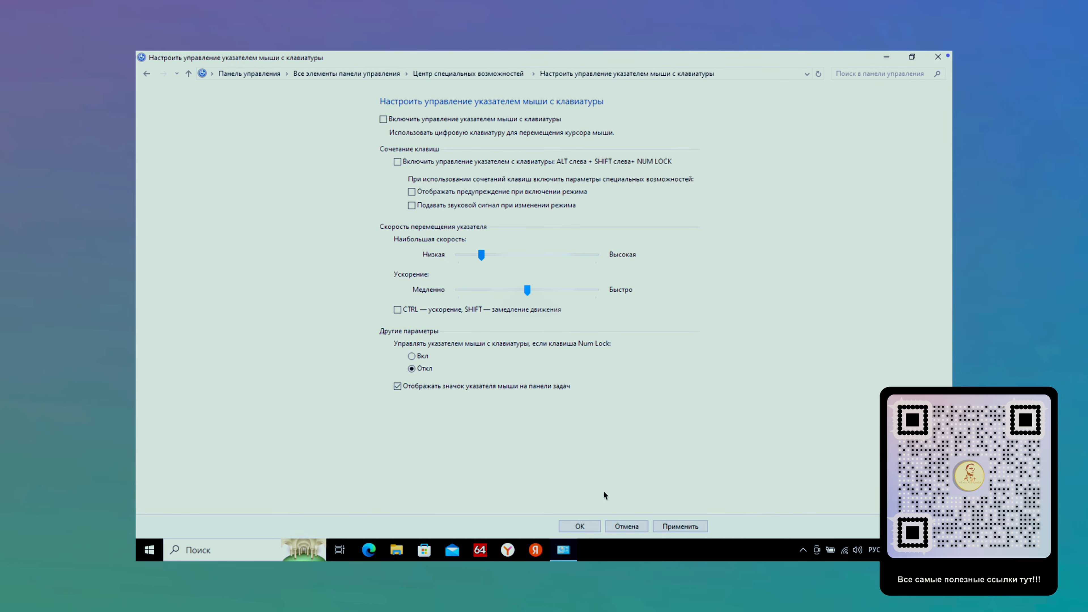
{"action": "left_click", "coordinate": [671, 526]}
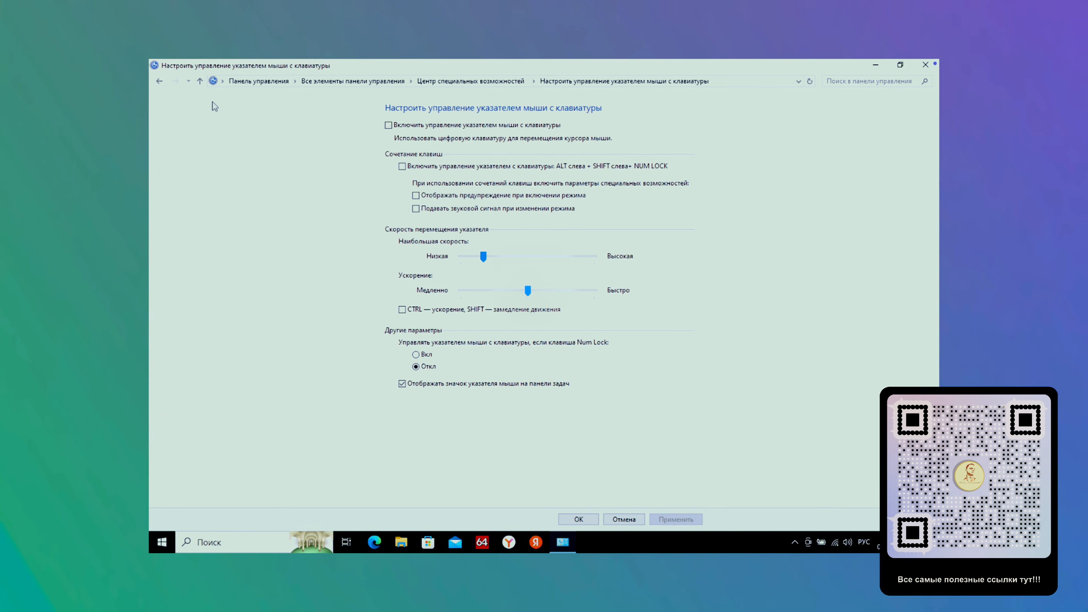
- Disable the modifier double-press, two-key turn-off, sound signal and taskbar icon options in the sticky keys settings (Настроить залипание клавиш), apply, and return to the keyboard settings
{"action": "left_click", "coordinate": [162, 83]}
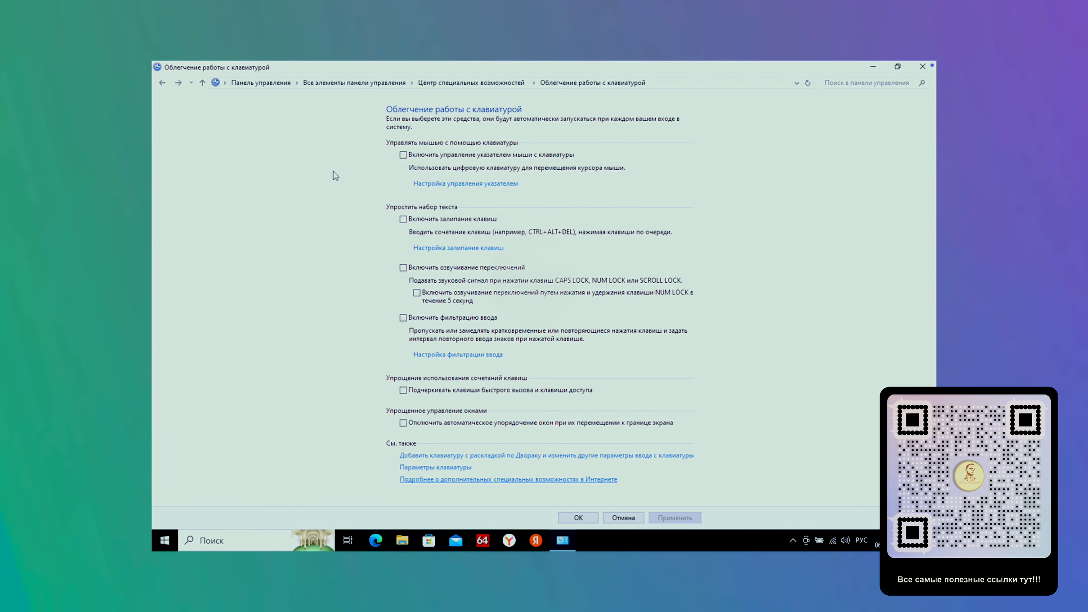
{"action": "left_click", "coordinate": [474, 248]}
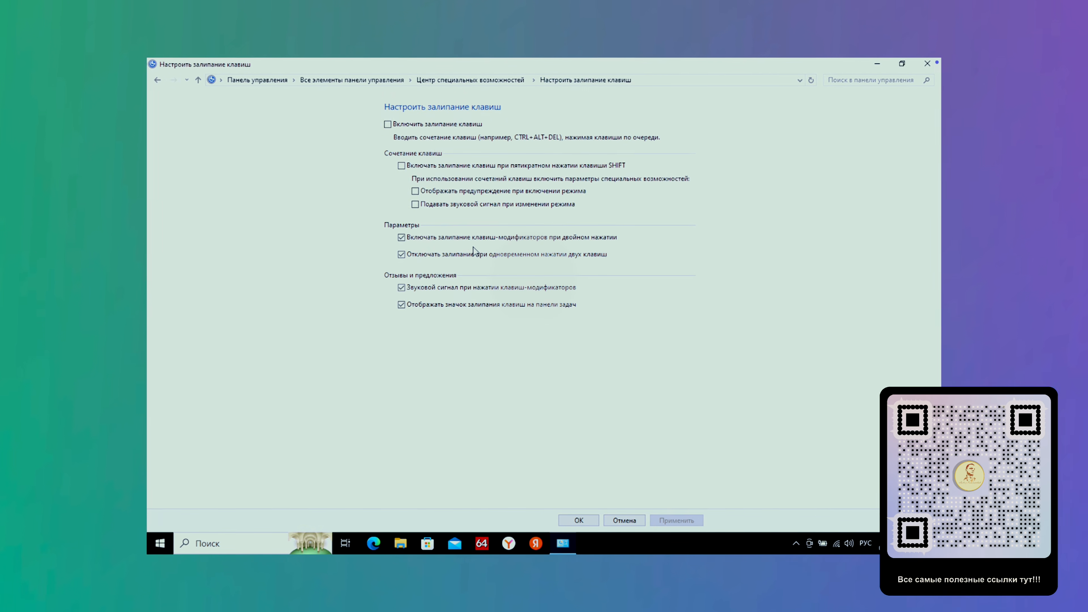
{"action": "left_click", "coordinate": [400, 237]}
{"action": "left_click", "coordinate": [399, 286]}
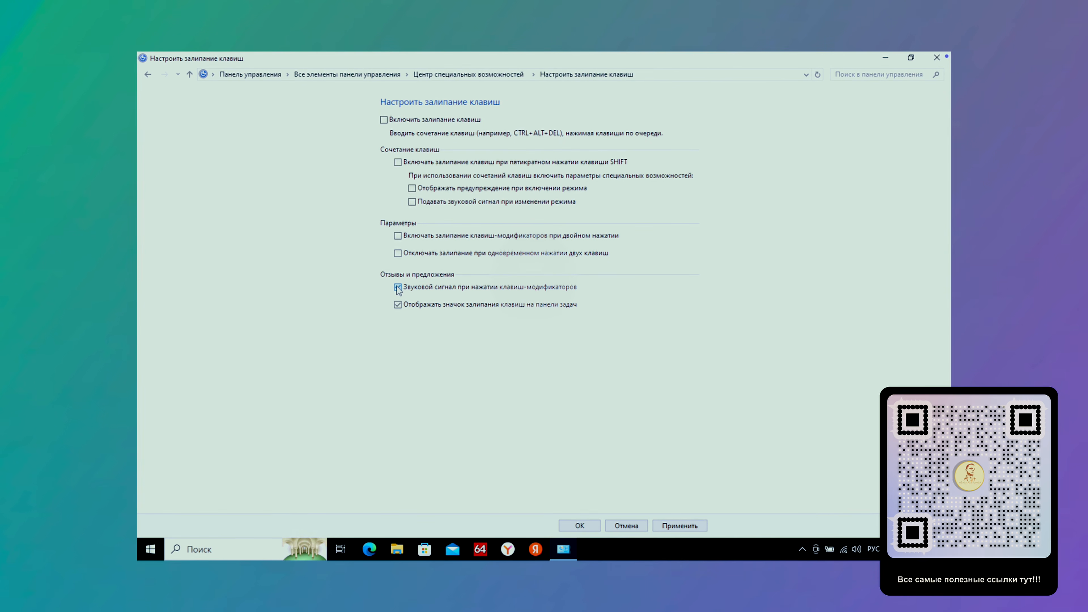
{"action": "left_click", "coordinate": [397, 305]}
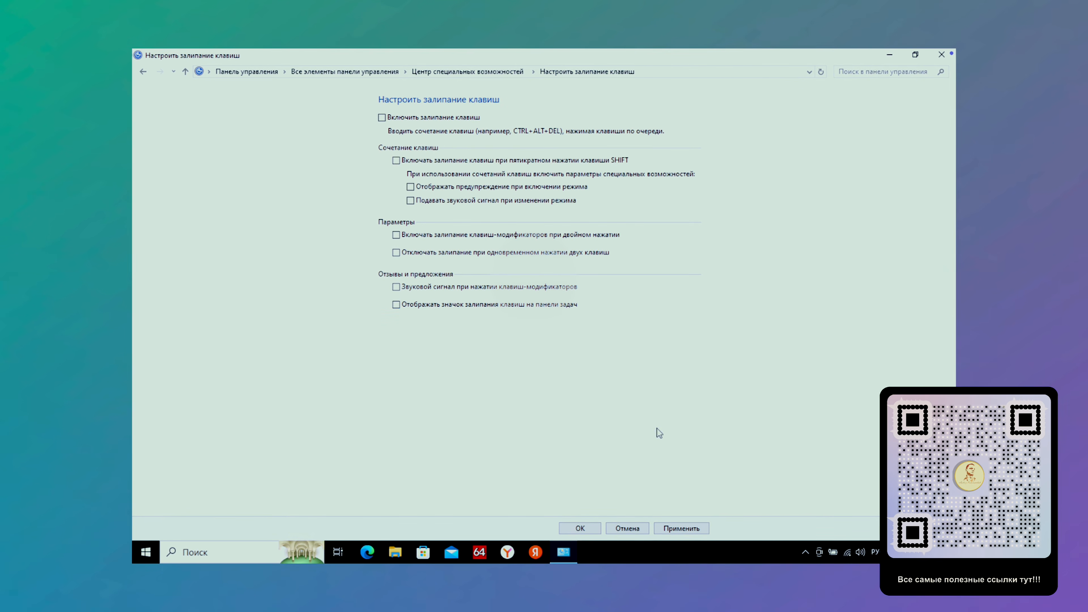
{"action": "left_click", "coordinate": [682, 530]}
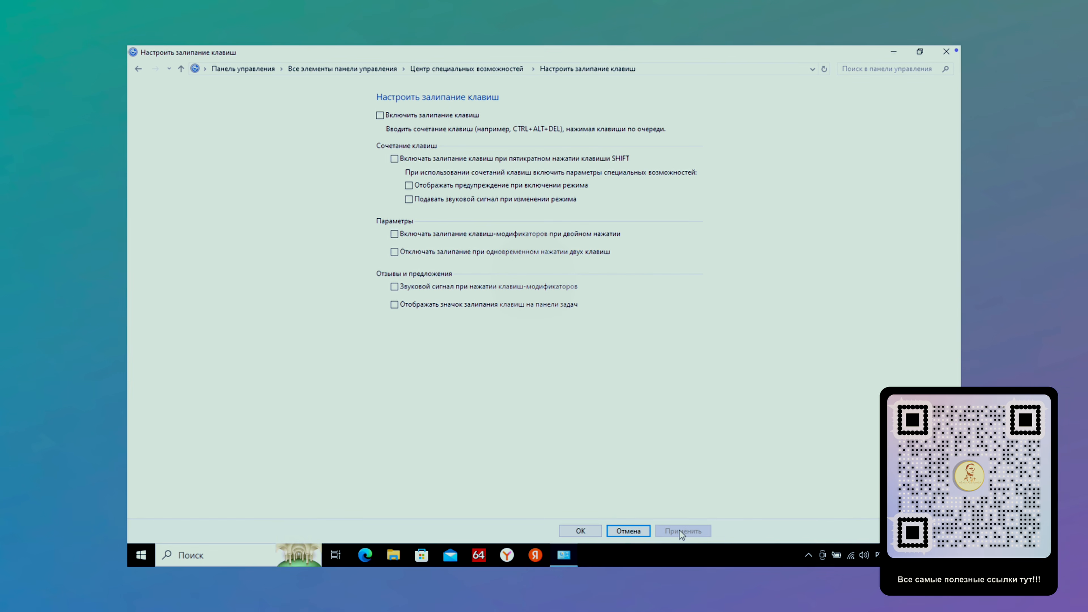
{"action": "left_click", "coordinate": [141, 71]}
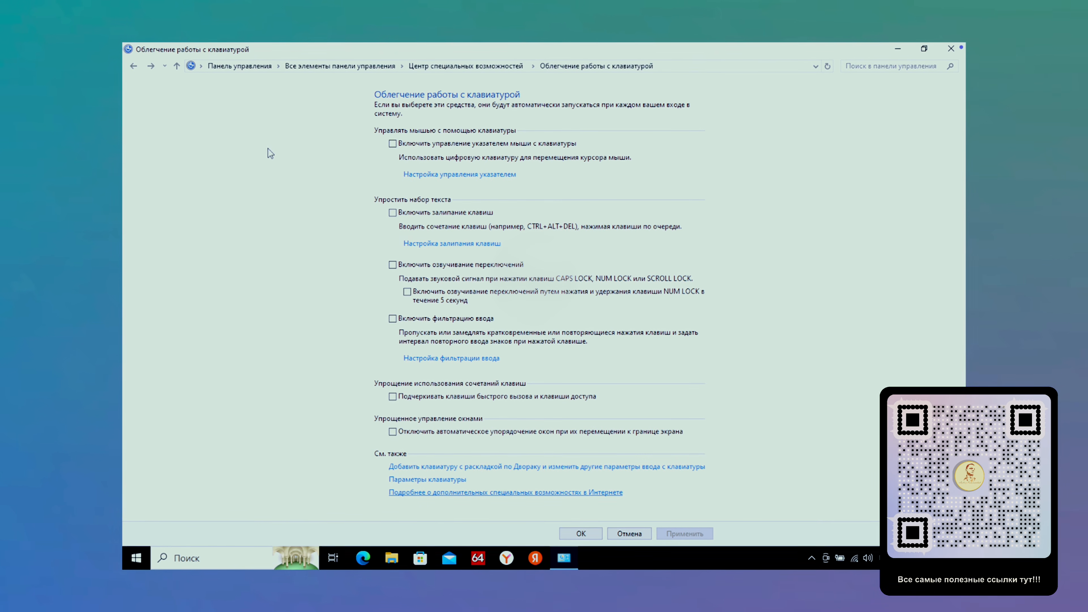
- Disable the key press sound signal and taskbar icon in the input filtering settings (Настройка фильтрации ввода), apply, and return to the accessibility overview
{"action": "left_click", "coordinate": [458, 359]}
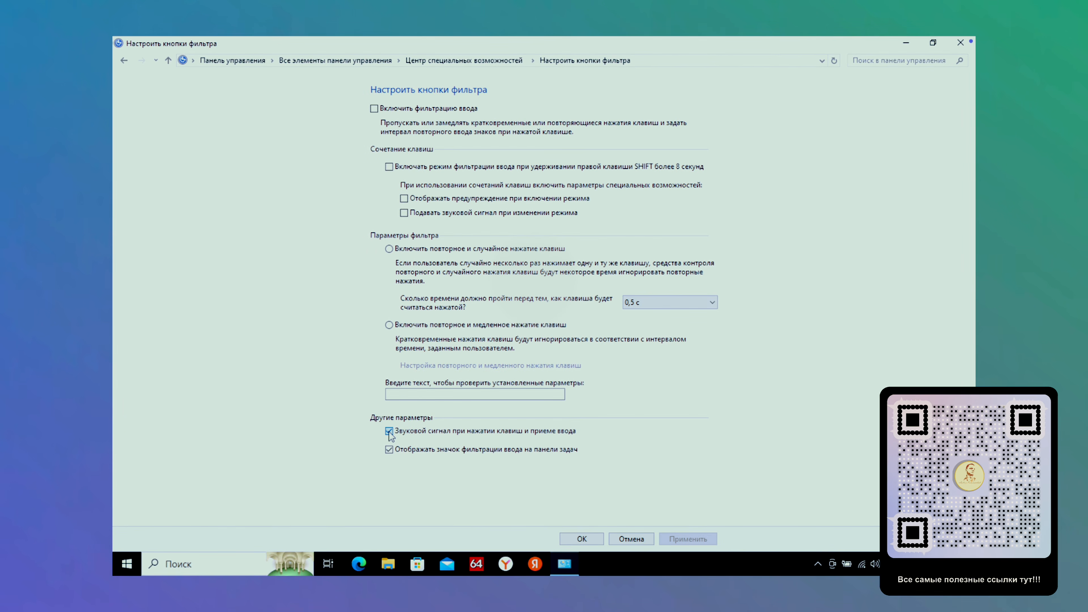
{"action": "left_click", "coordinate": [389, 431]}
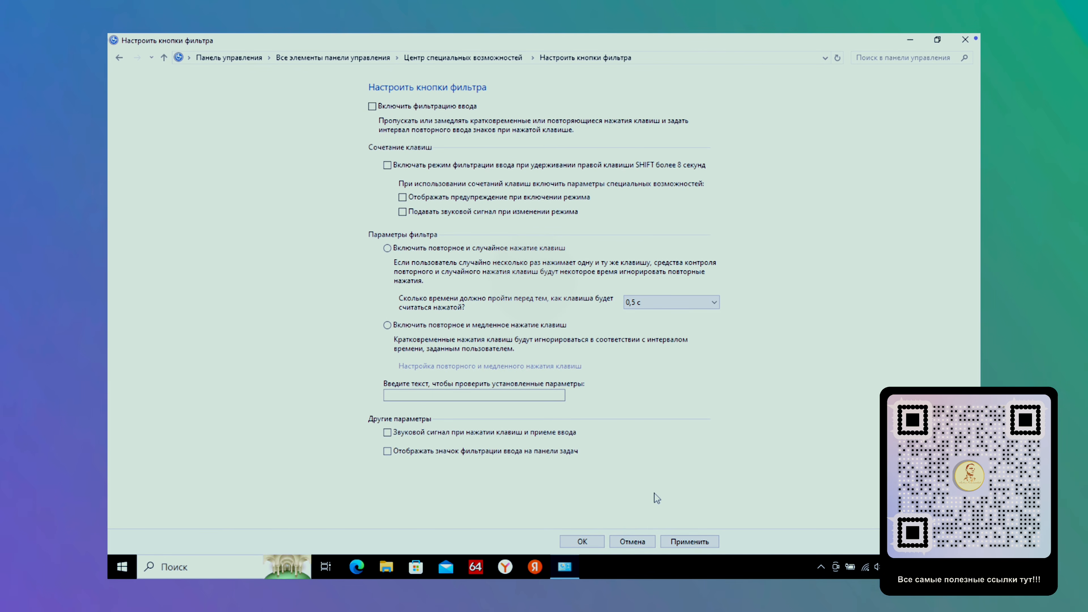
{"action": "left_click", "coordinate": [681, 543]}
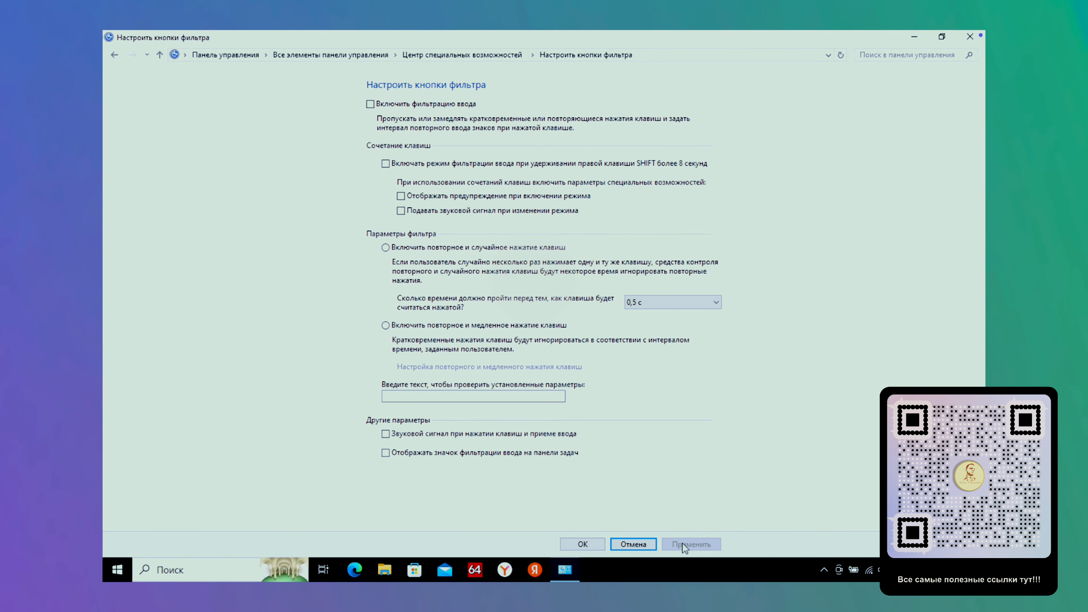
{"action": "left_click", "coordinate": [113, 55]}
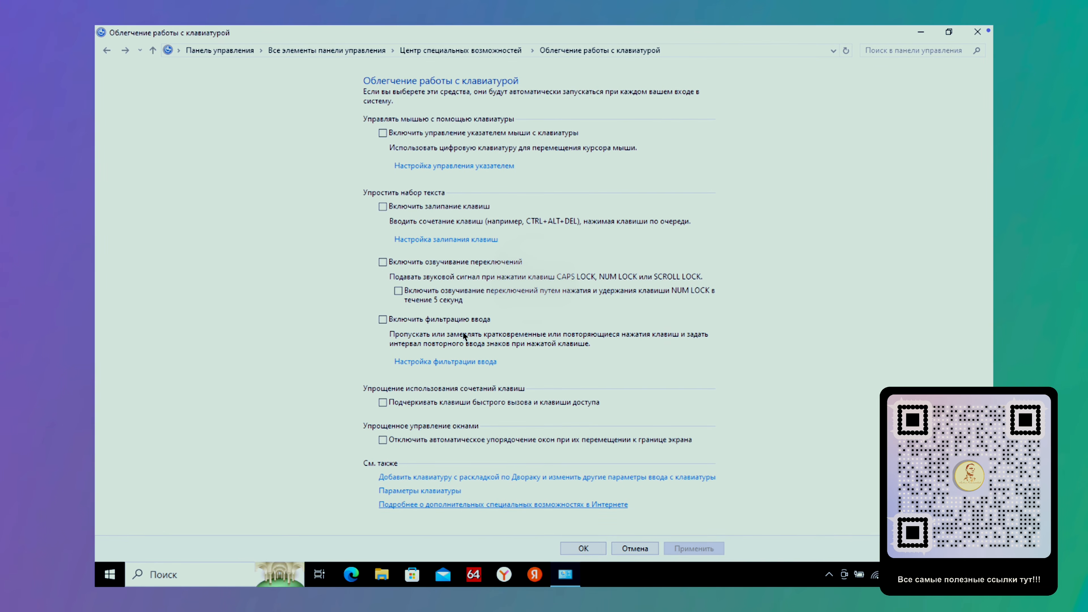
{"action": "left_click", "coordinate": [111, 54]}
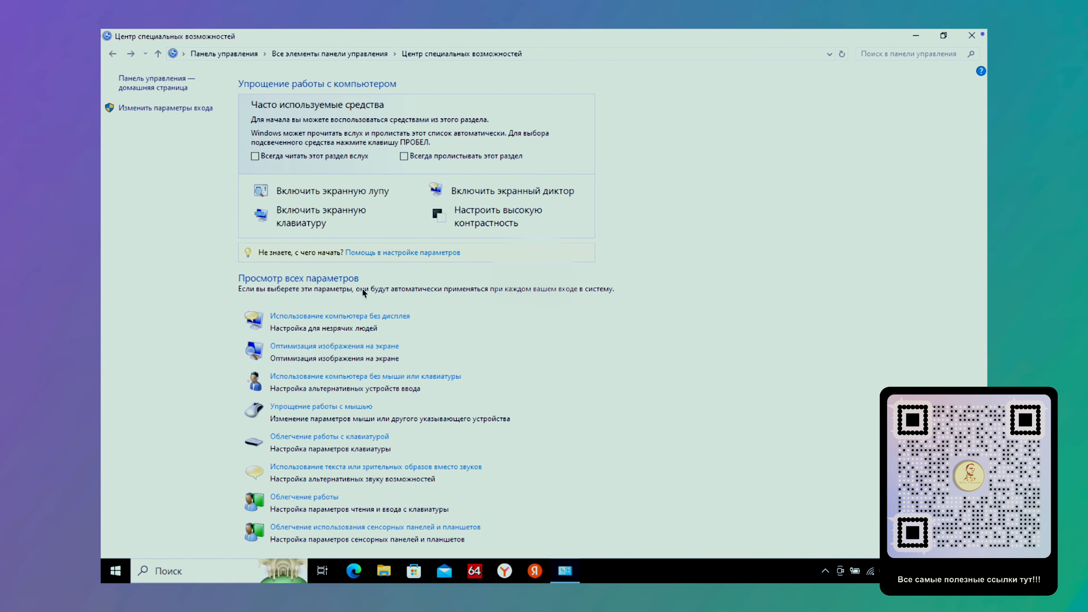
- Set the visual notification to Нет in the settings for text or visual alternatives to sounds, and save the change
{"action": "left_click", "coordinate": [382, 466]}
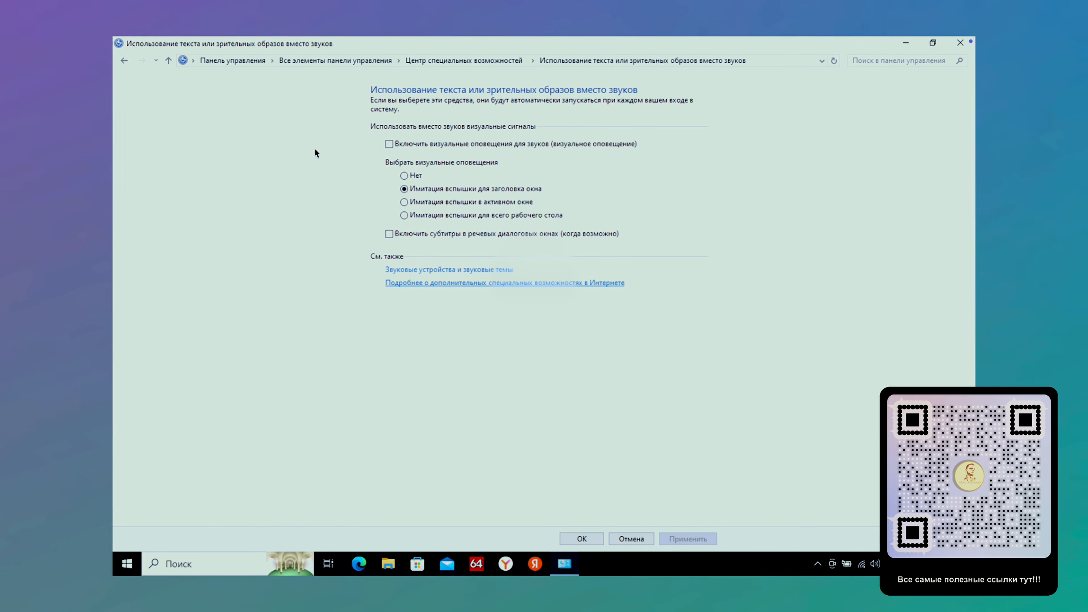
{"action": "left_click", "coordinate": [406, 177]}
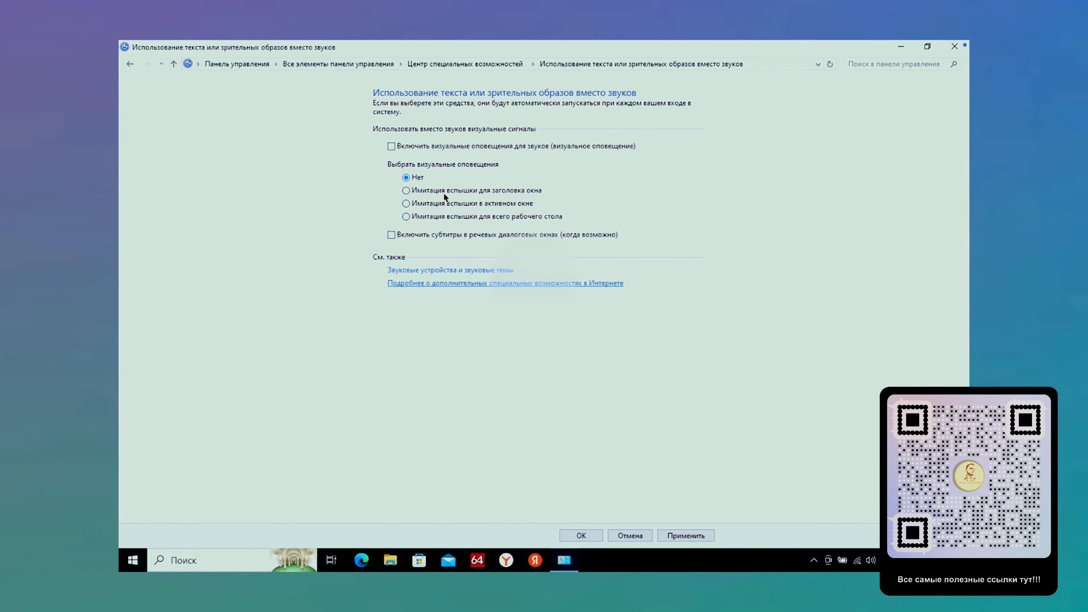
{"action": "left_click", "coordinate": [581, 537]}
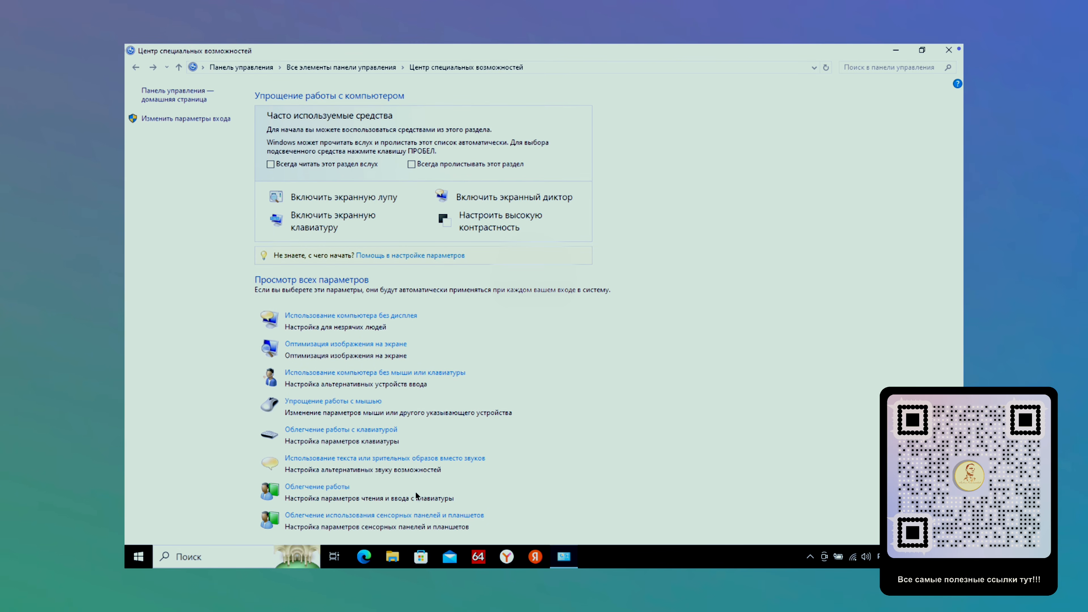
- Set the tool launched by the WINDOWS and volume up buttons to Нет in the touch and tablet settings, and apply it
{"action": "left_click", "coordinate": [384, 513]}
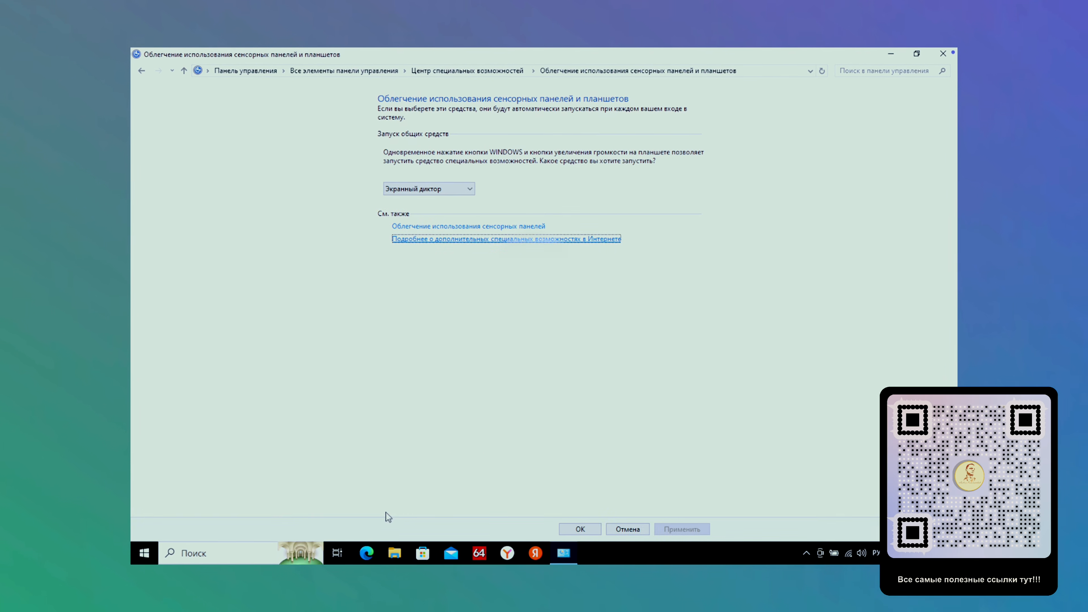
{"action": "left_click", "coordinate": [443, 191]}
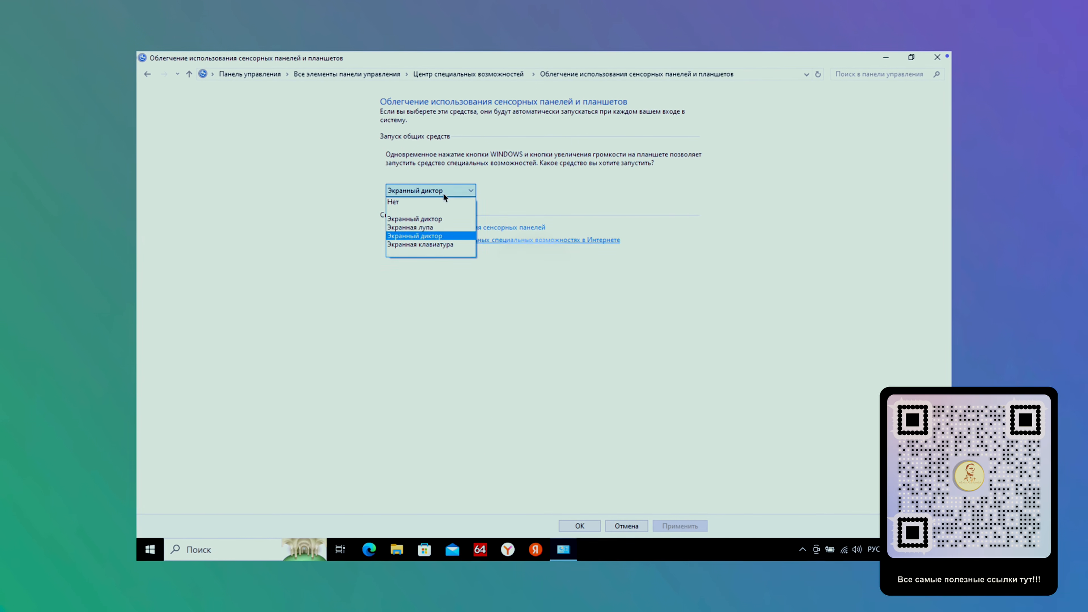
{"action": "left_click", "coordinate": [428, 204]}
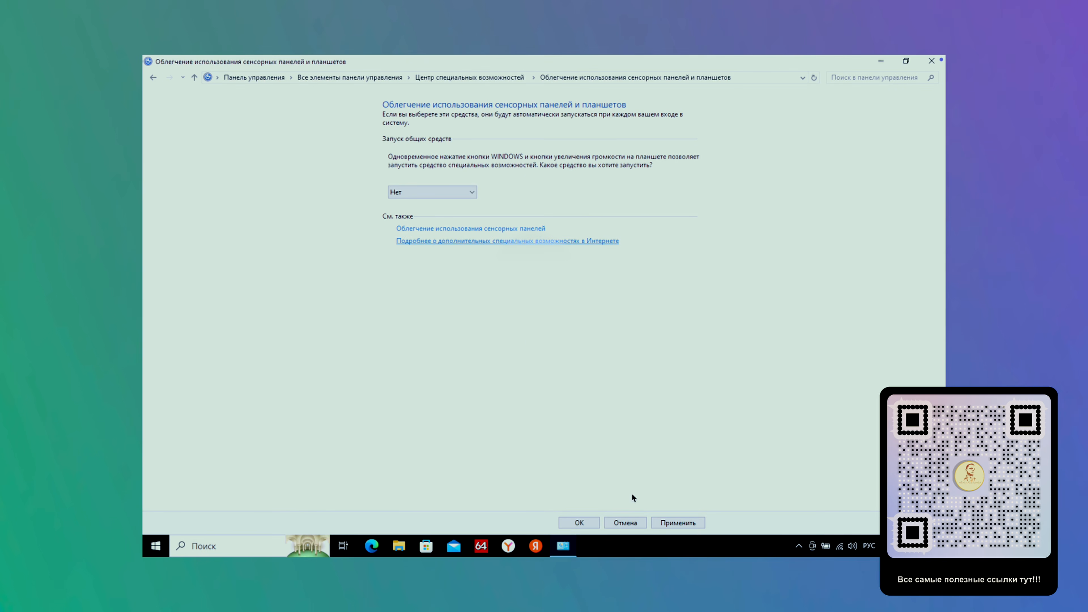
{"action": "left_click", "coordinate": [678, 521]}
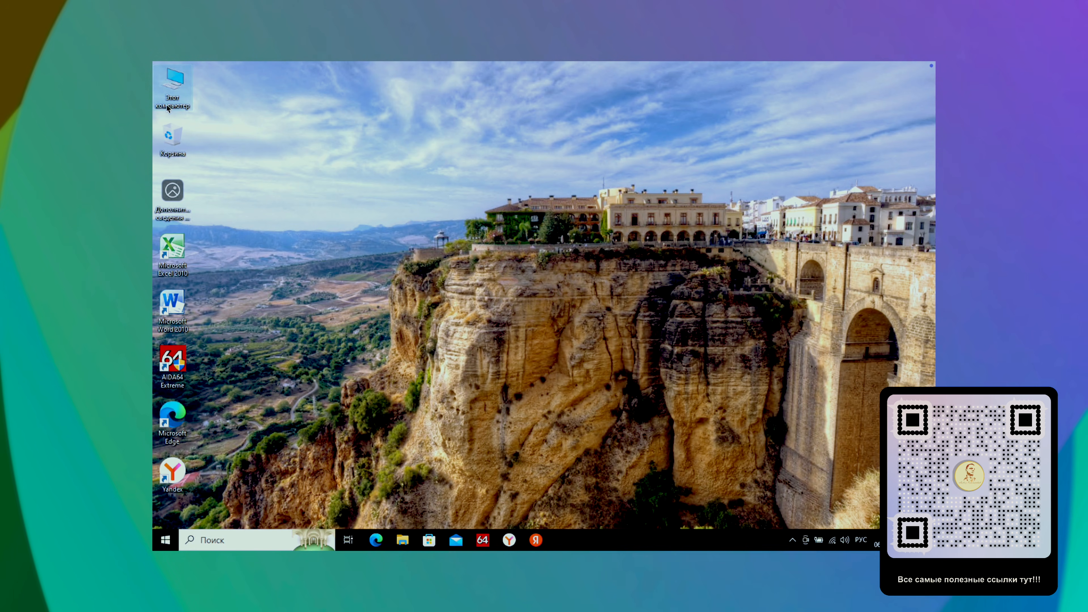
- Disable content indexing in the properties of Локальный диск (D:), applying the change to all nested folders and files with administrator rights
{"action": "double_click", "coordinate": [174, 100]}
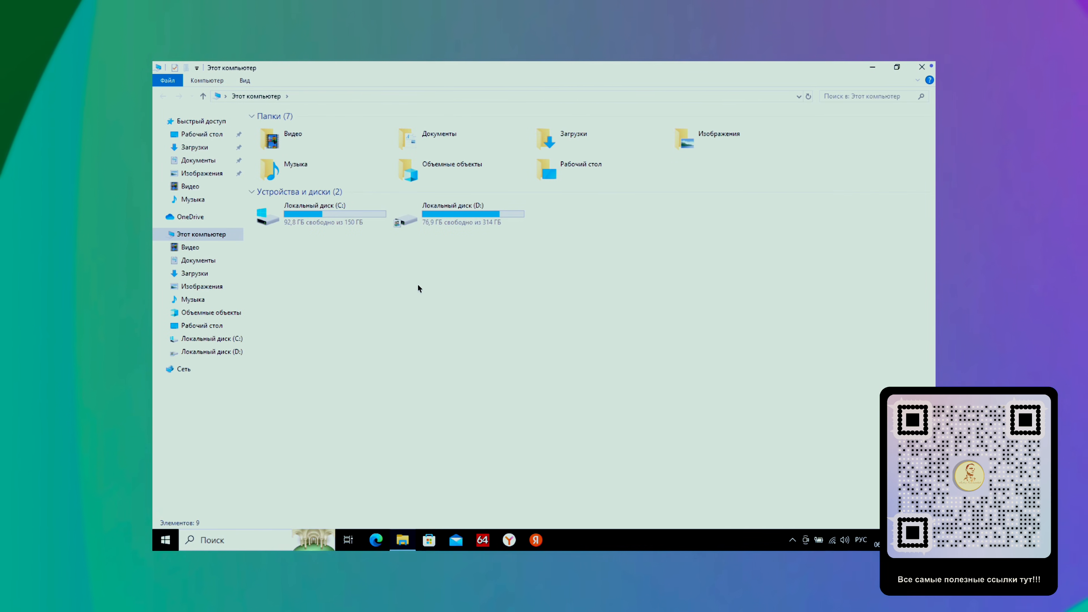
{"action": "right_click", "coordinate": [467, 216]}
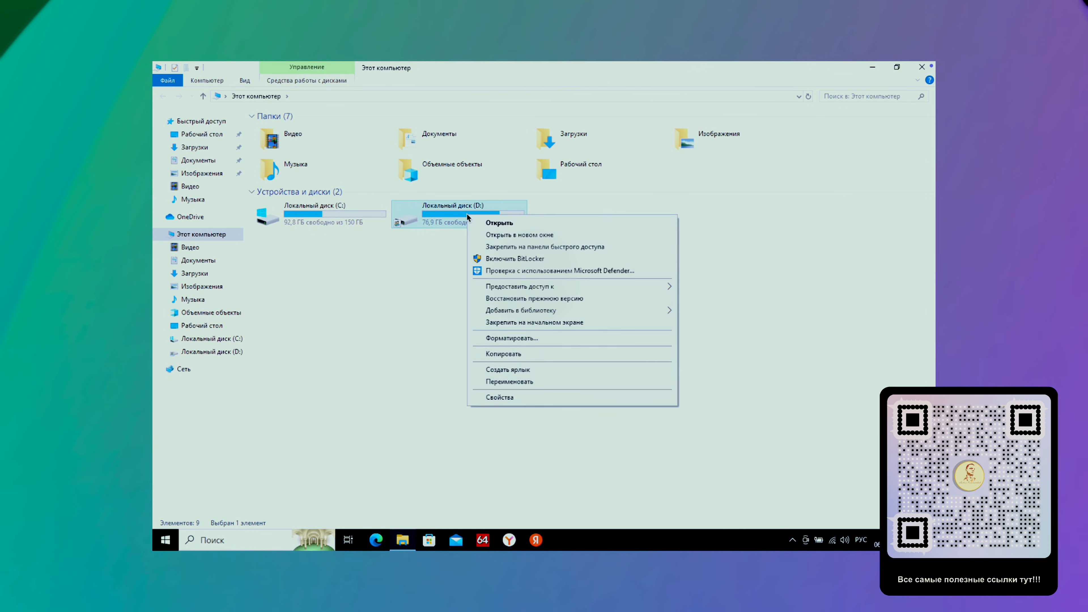
{"action": "left_click", "coordinate": [499, 398]}
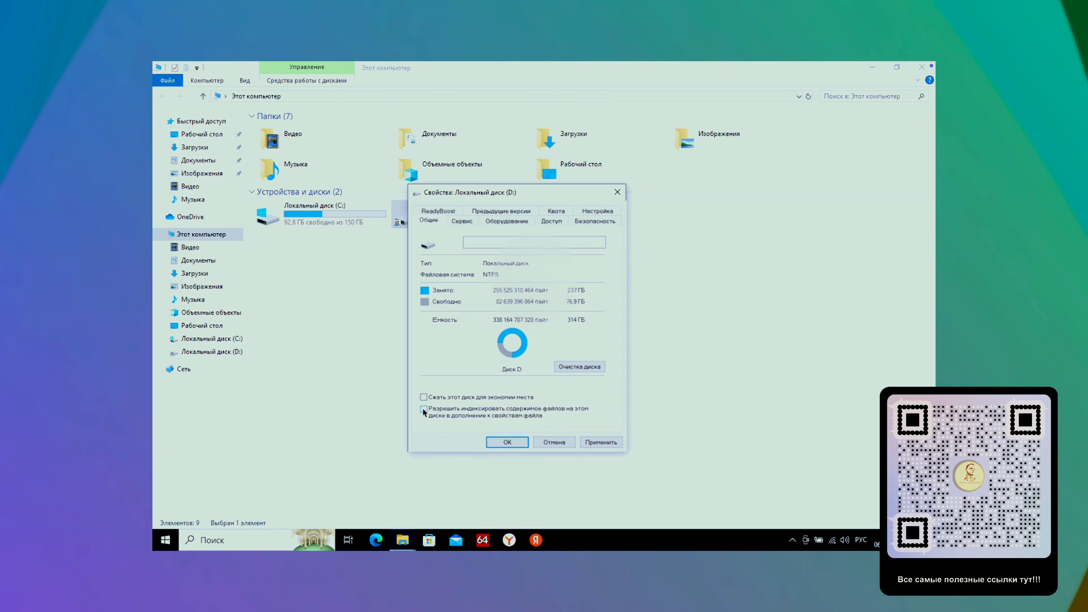
{"action": "left_click", "coordinate": [595, 443]}
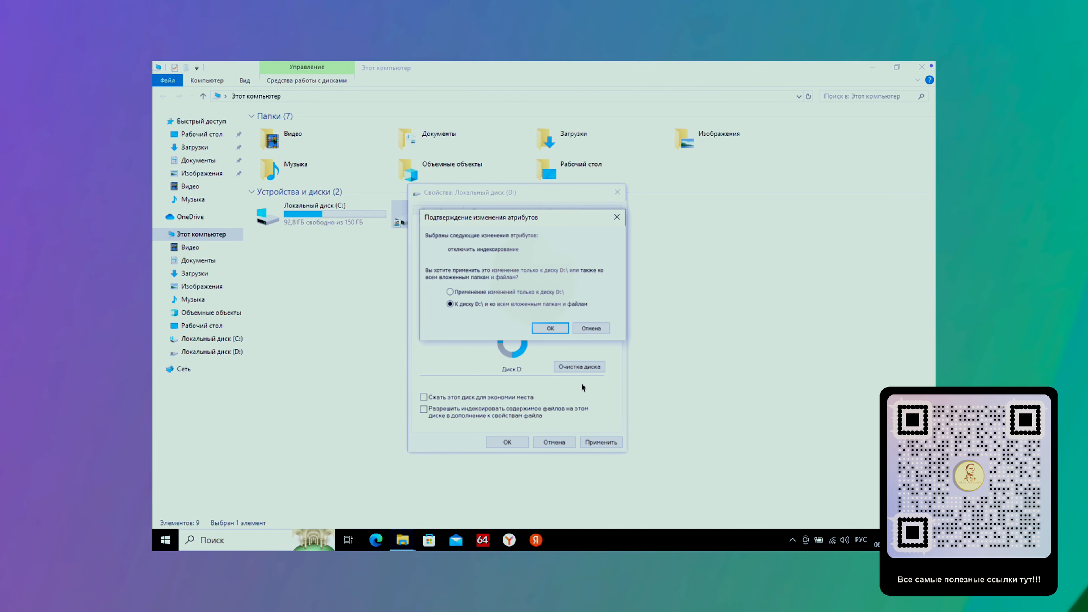
{"action": "left_click", "coordinate": [550, 329]}
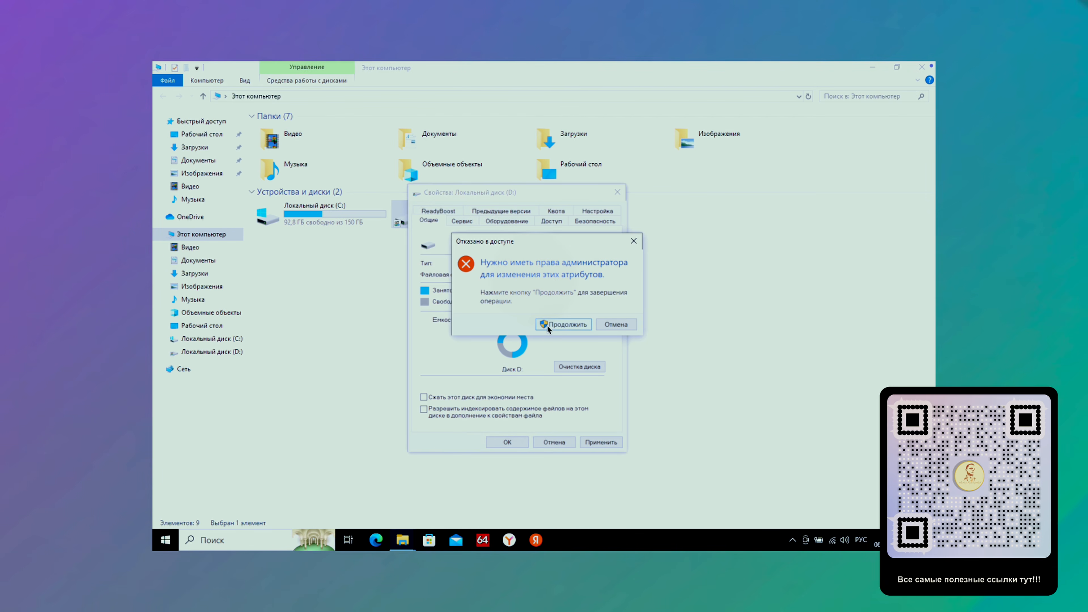
{"action": "left_click", "coordinate": [550, 325]}
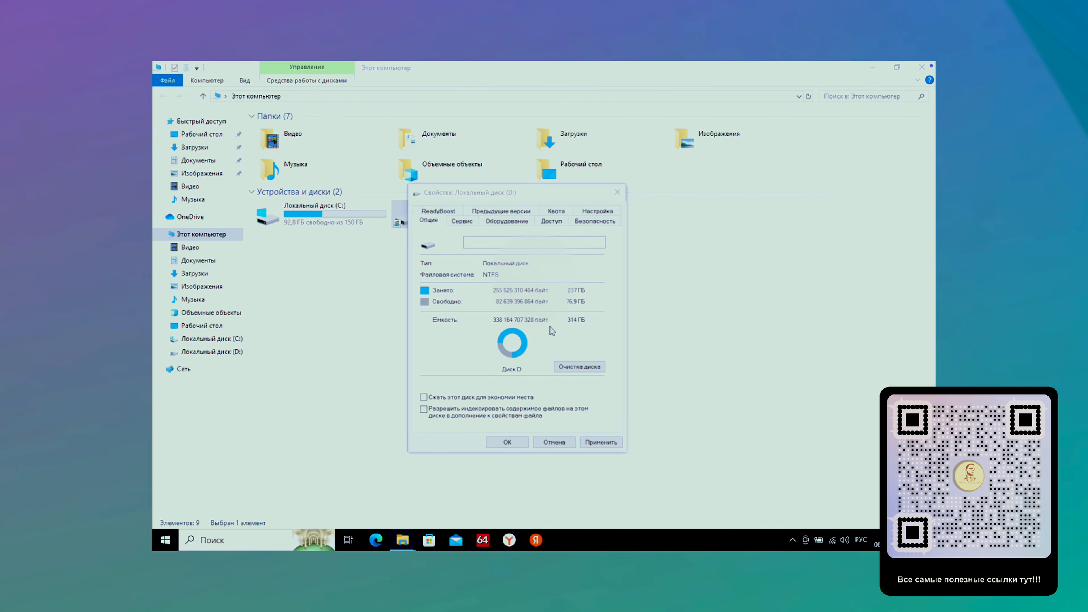